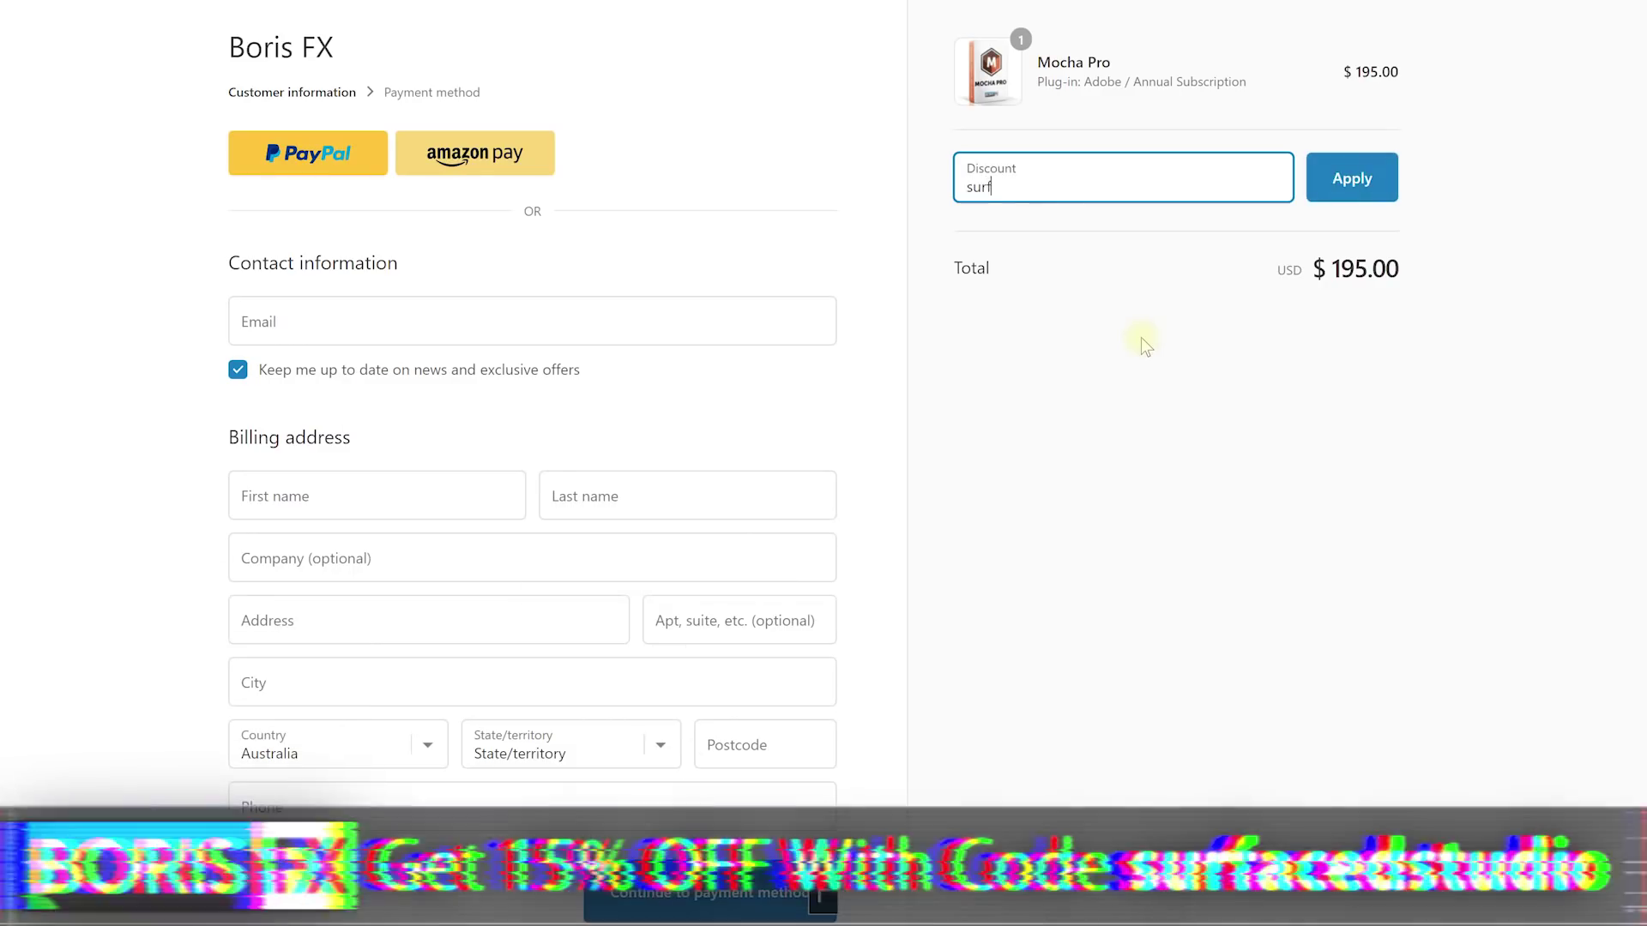
- Apply the discount code surfacedstudio to the Mocha Pro annual subscription order
type("acedstudio")
key("Return")
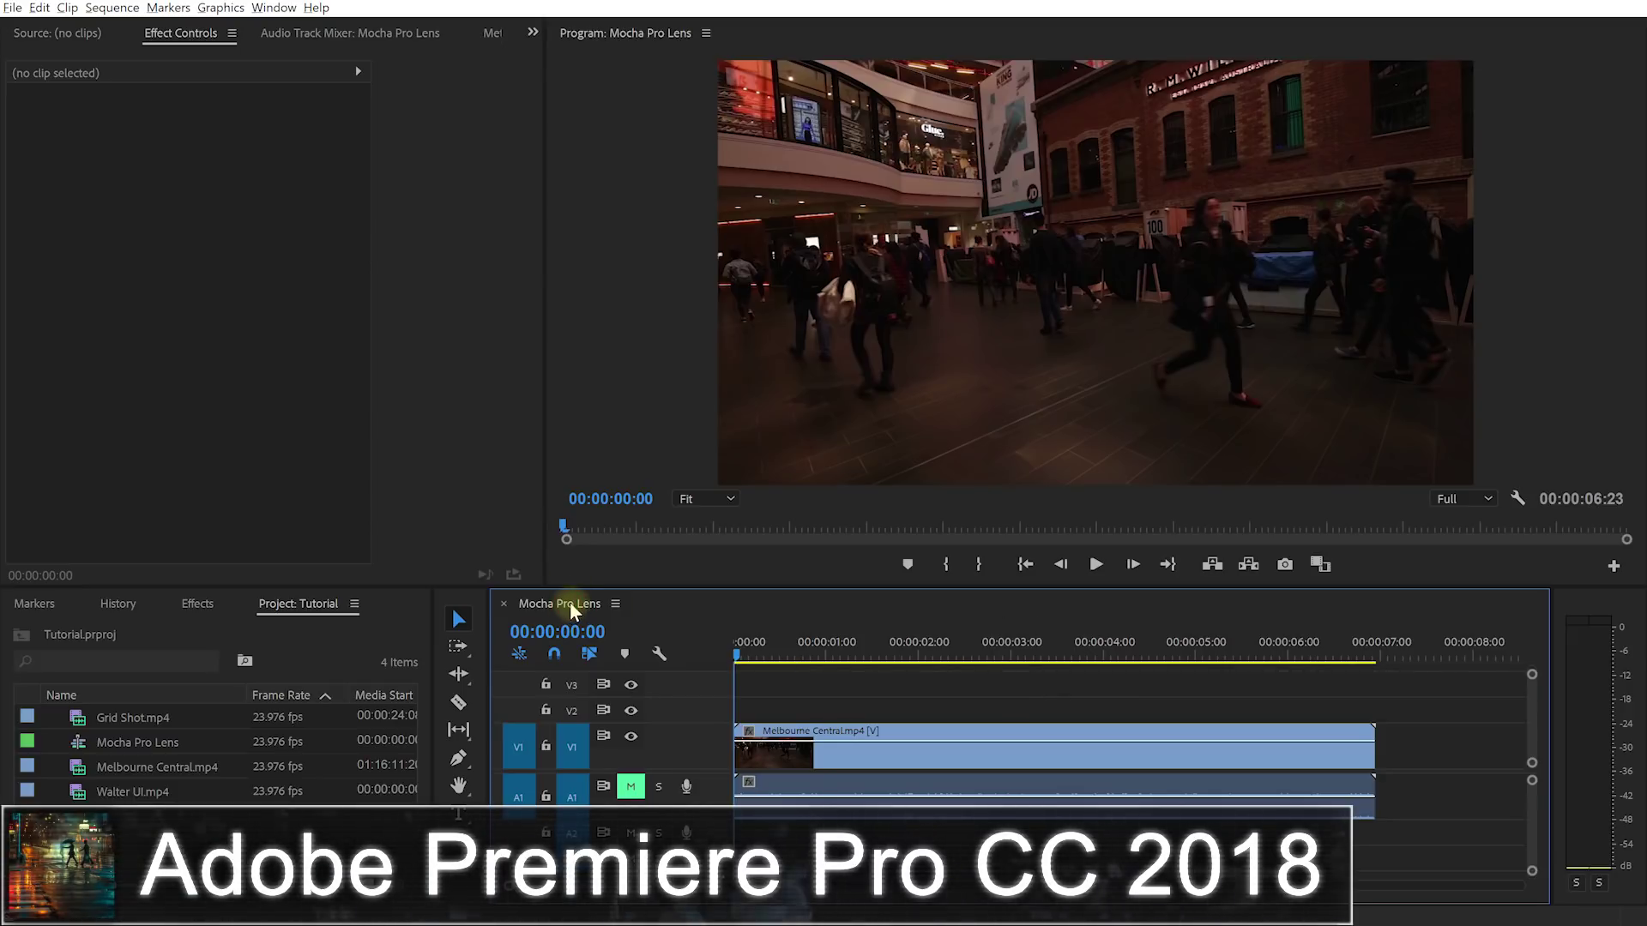
- Select the Melbourne Central.mp4 clip on the timeline and review how the green billboard and tower move through the shot
left_click(797, 753)
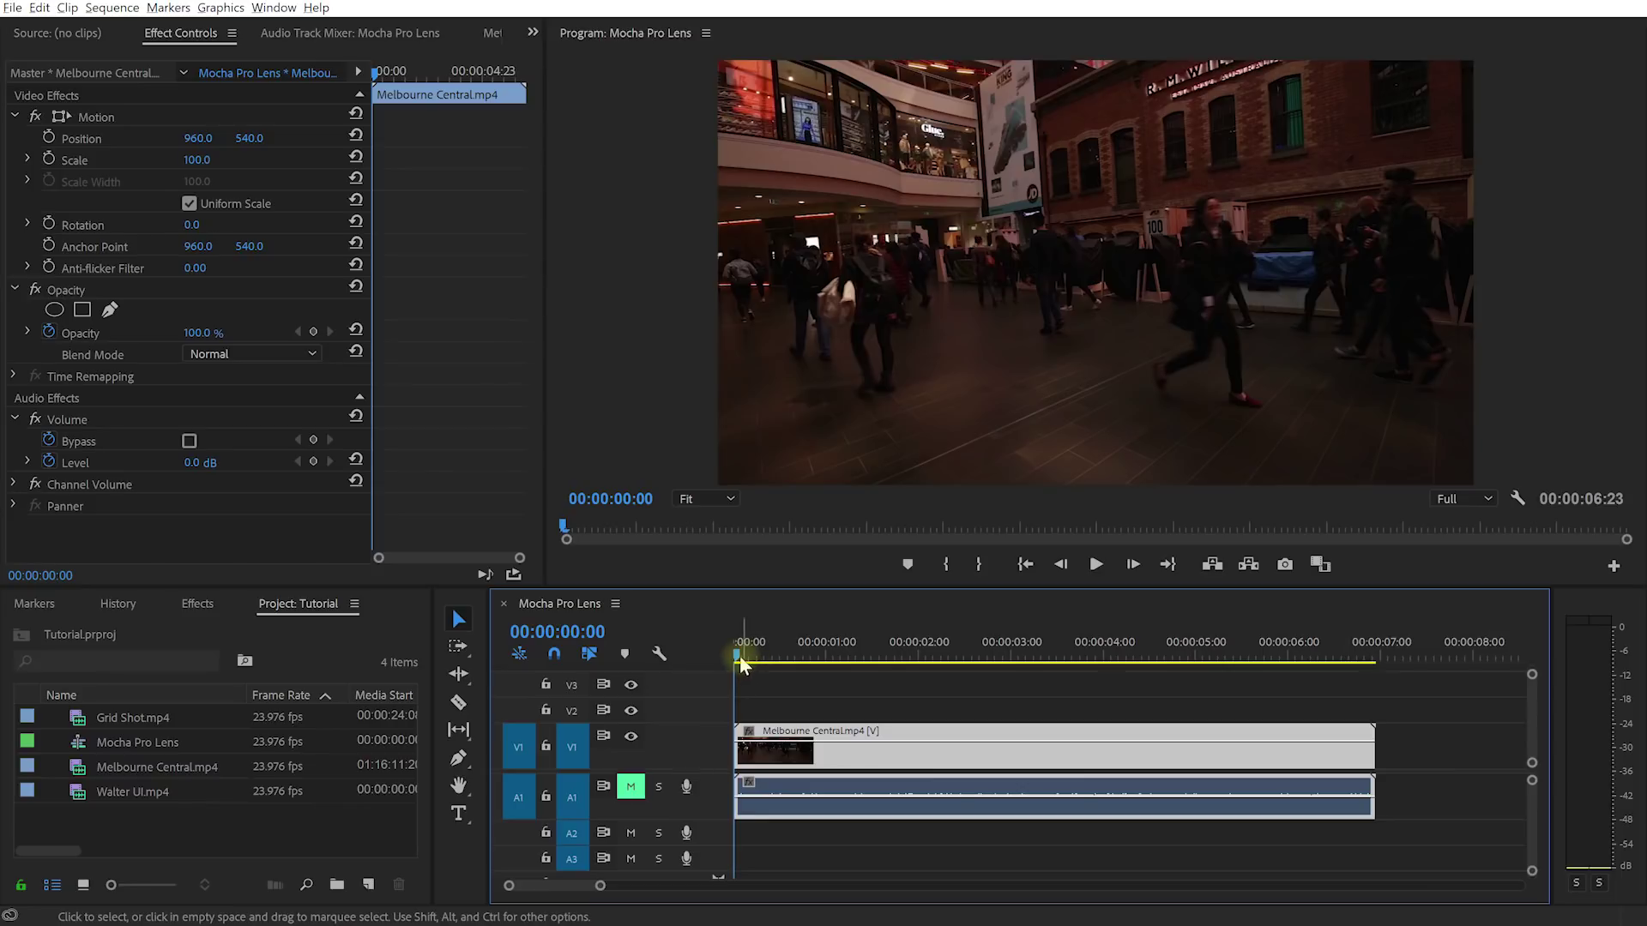
left_click_drag(739, 659, 1079, 649)
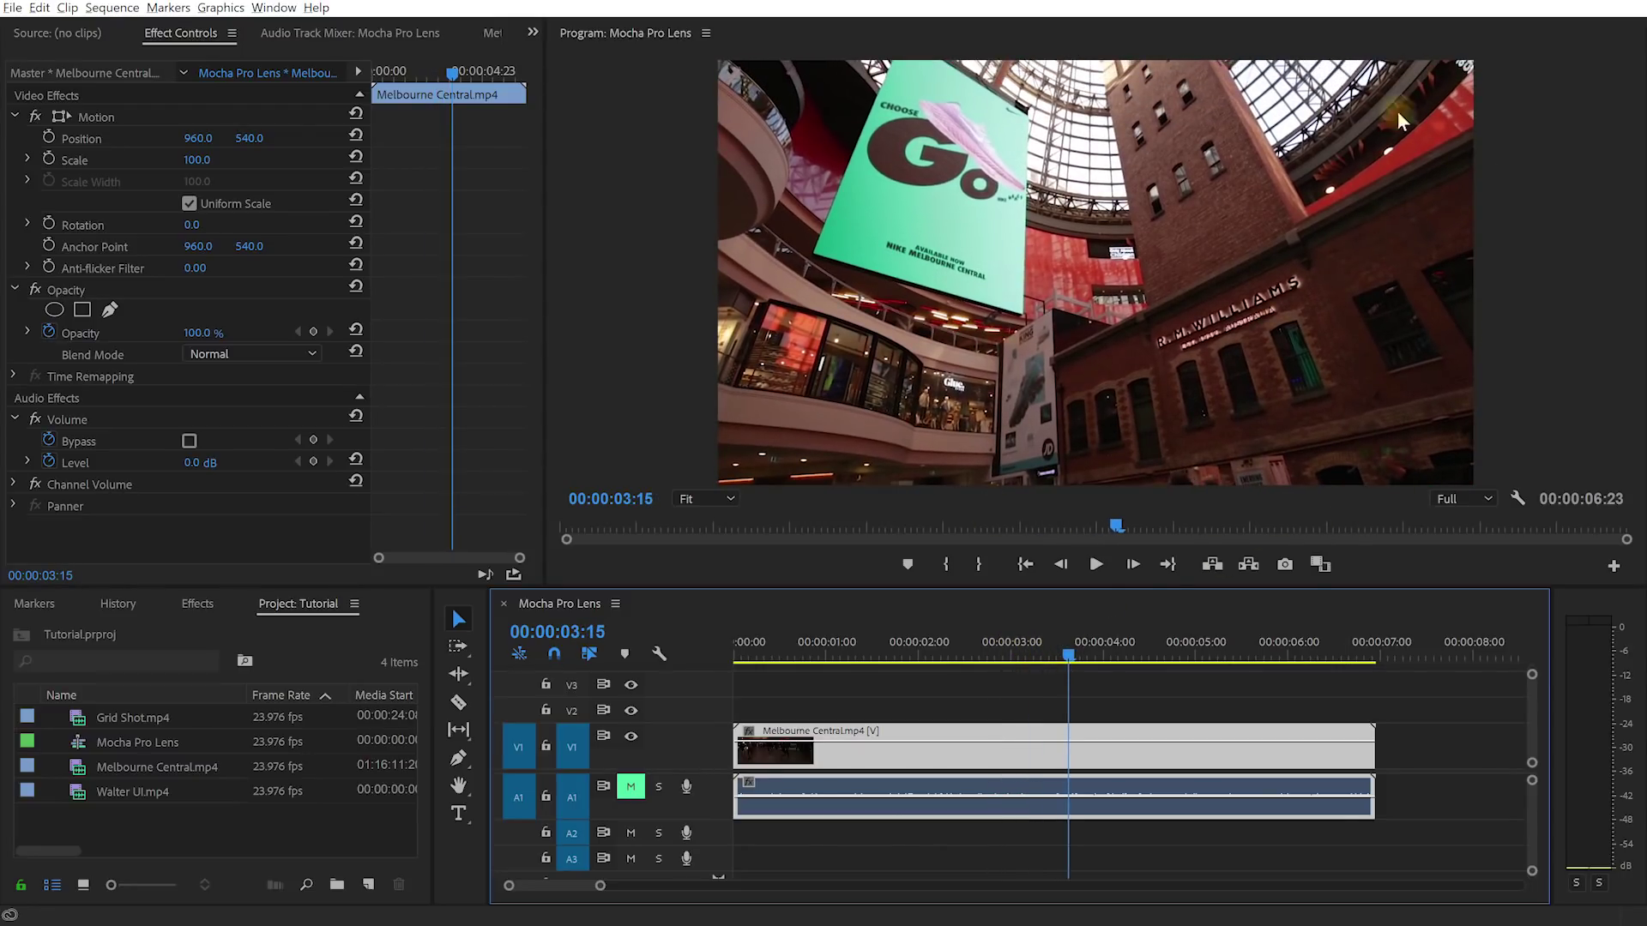
left_click_drag(1082, 654, 1160, 655)
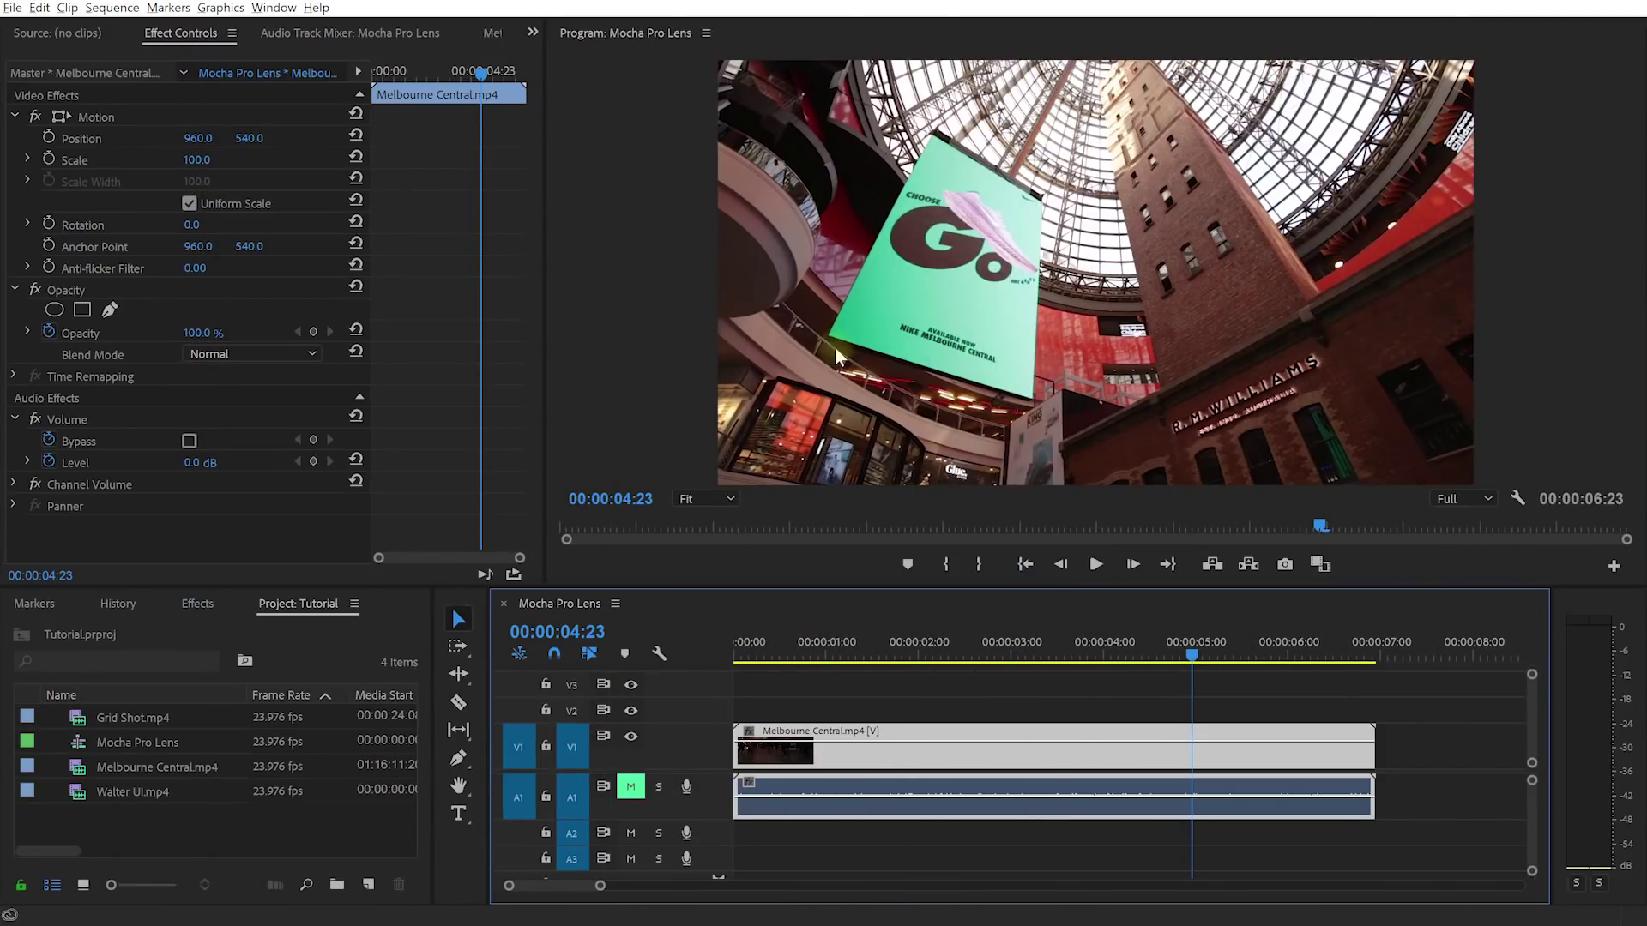
mouse_move(1192, 656)
left_mouse_down()
mouse_move(859, 650)
mouse_move(1325, 667)
mouse_move(853, 637)
mouse_move(1168, 668)
left_mouse_up()
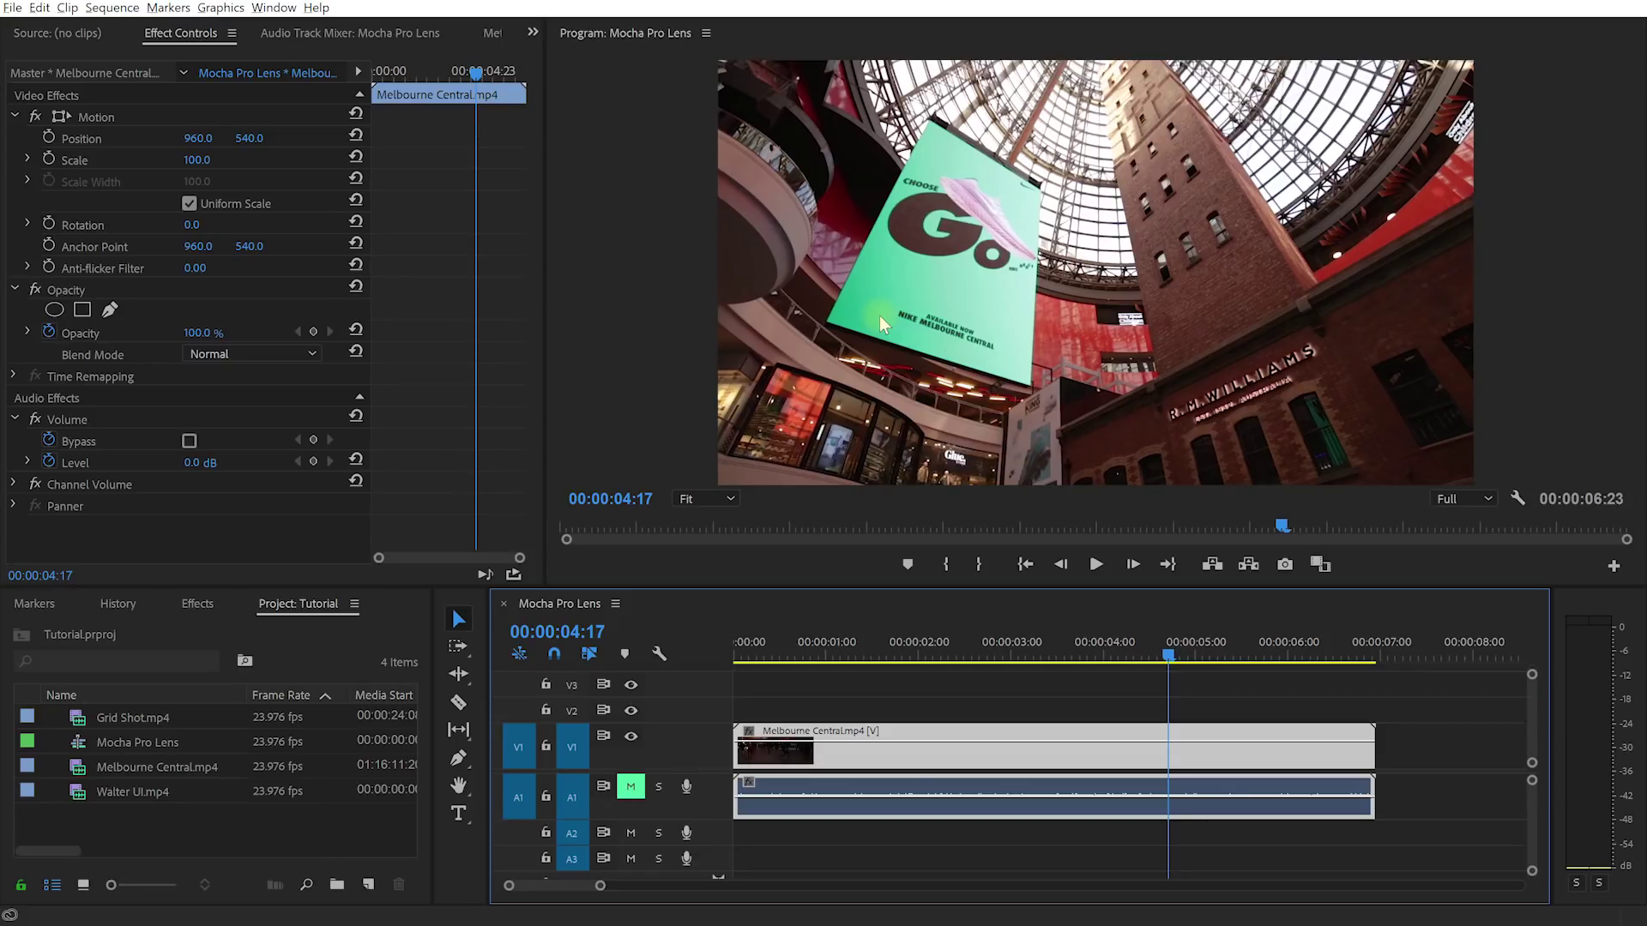
left_click_drag(1169, 644, 1103, 631)
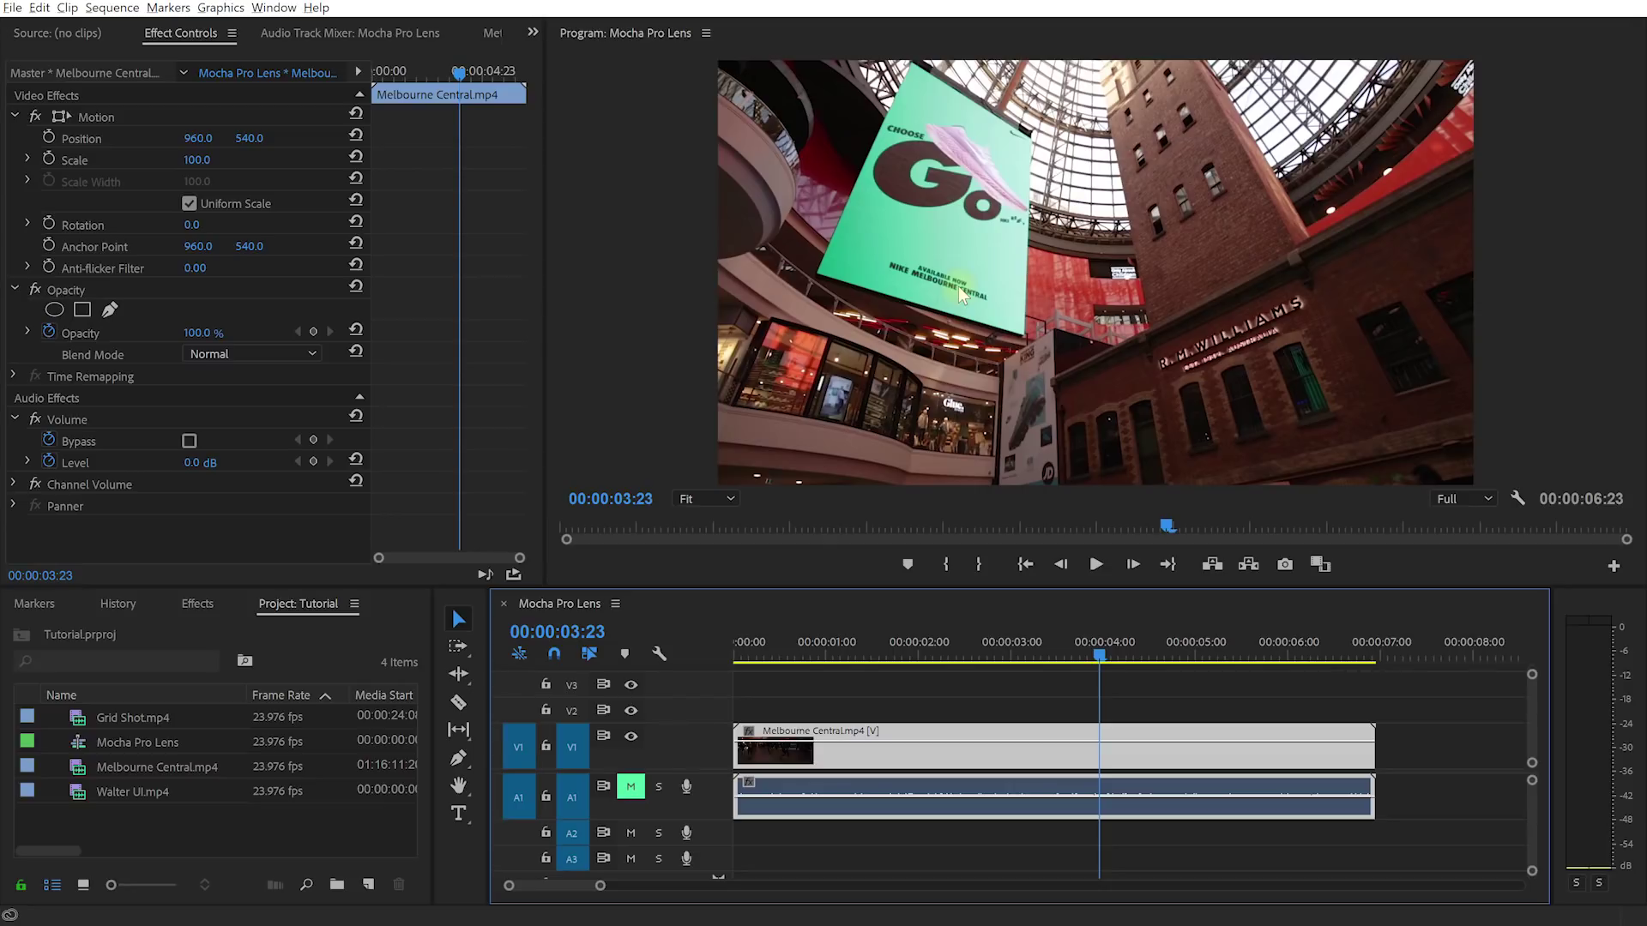
left_click_drag(1101, 660, 1284, 650)
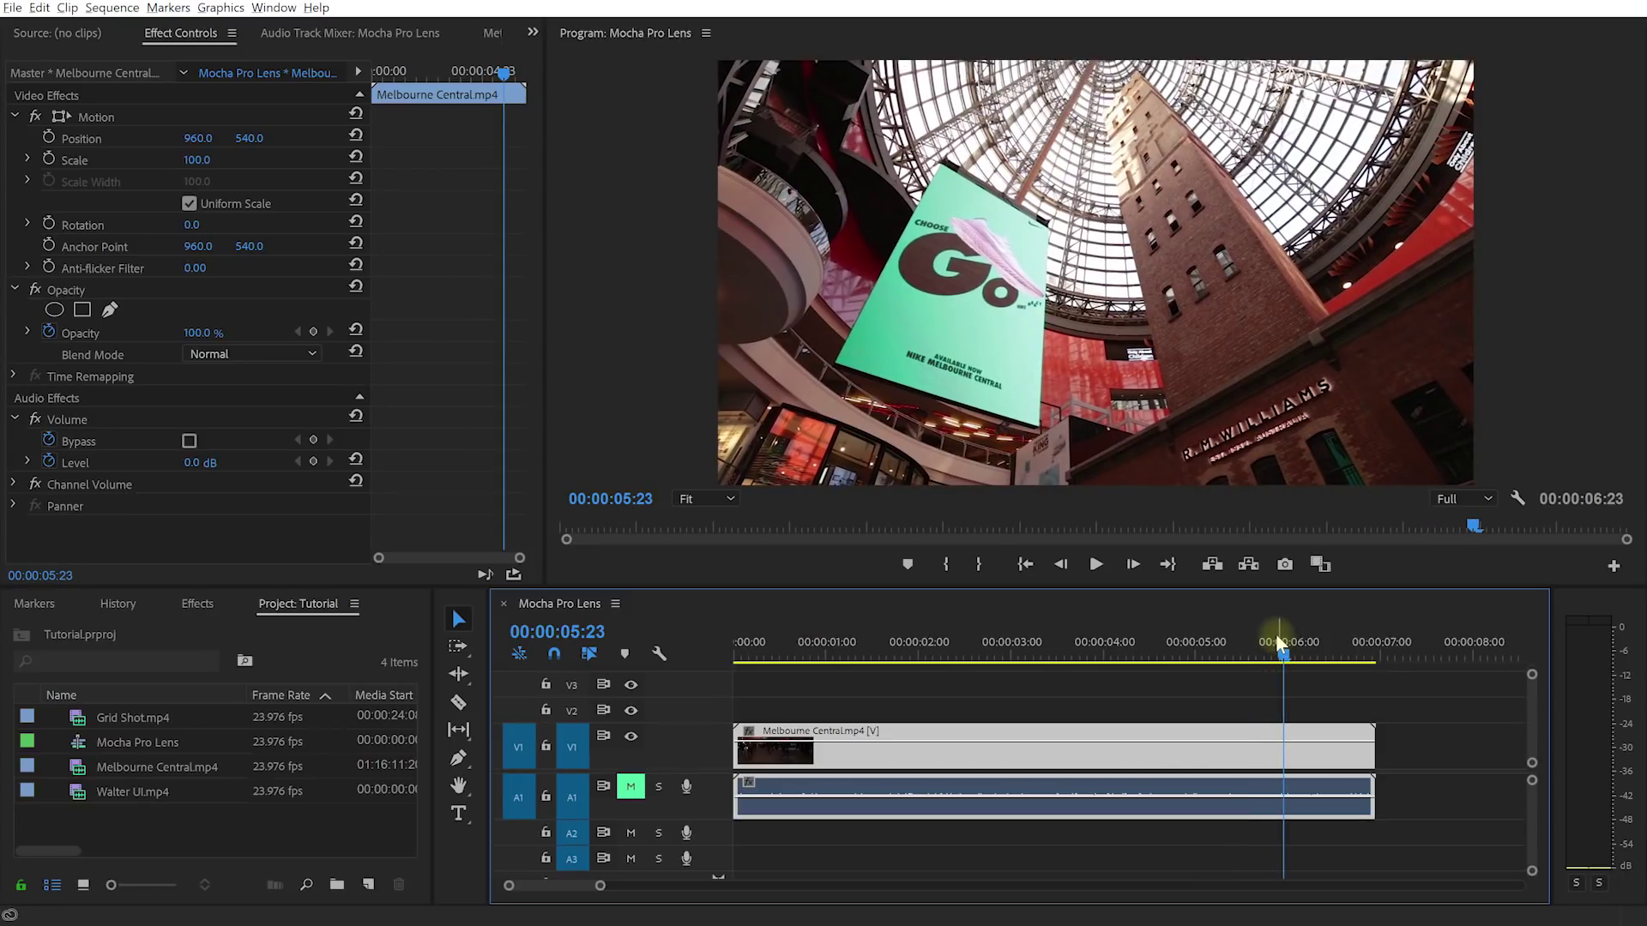
- Find the mocha Pro effect and apply it to the Melbourne Central.mp4 clip on V1
left_click(194, 604)
left_click(146, 634)
type("mocha pro")
left_click_drag(100, 781, 1057, 747)
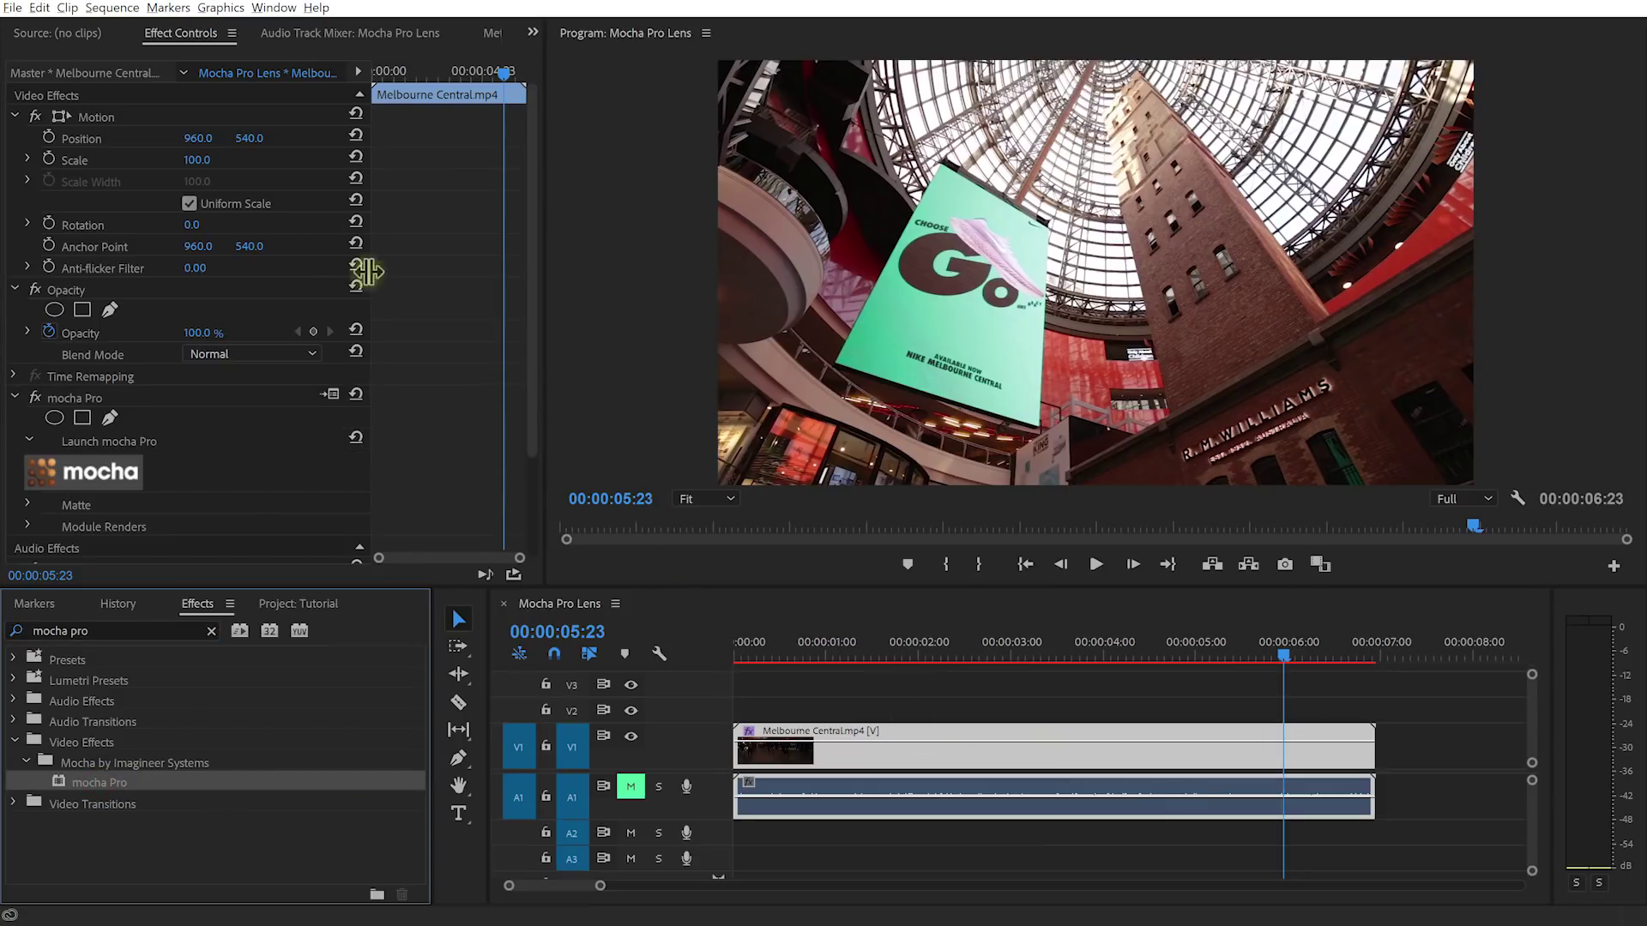
- Launch the mocha Pro interface from the effect applied to the Melbourne Central.mp4 clip
left_click(177, 35)
left_click(89, 396)
scroll(179, 412, "down", 2)
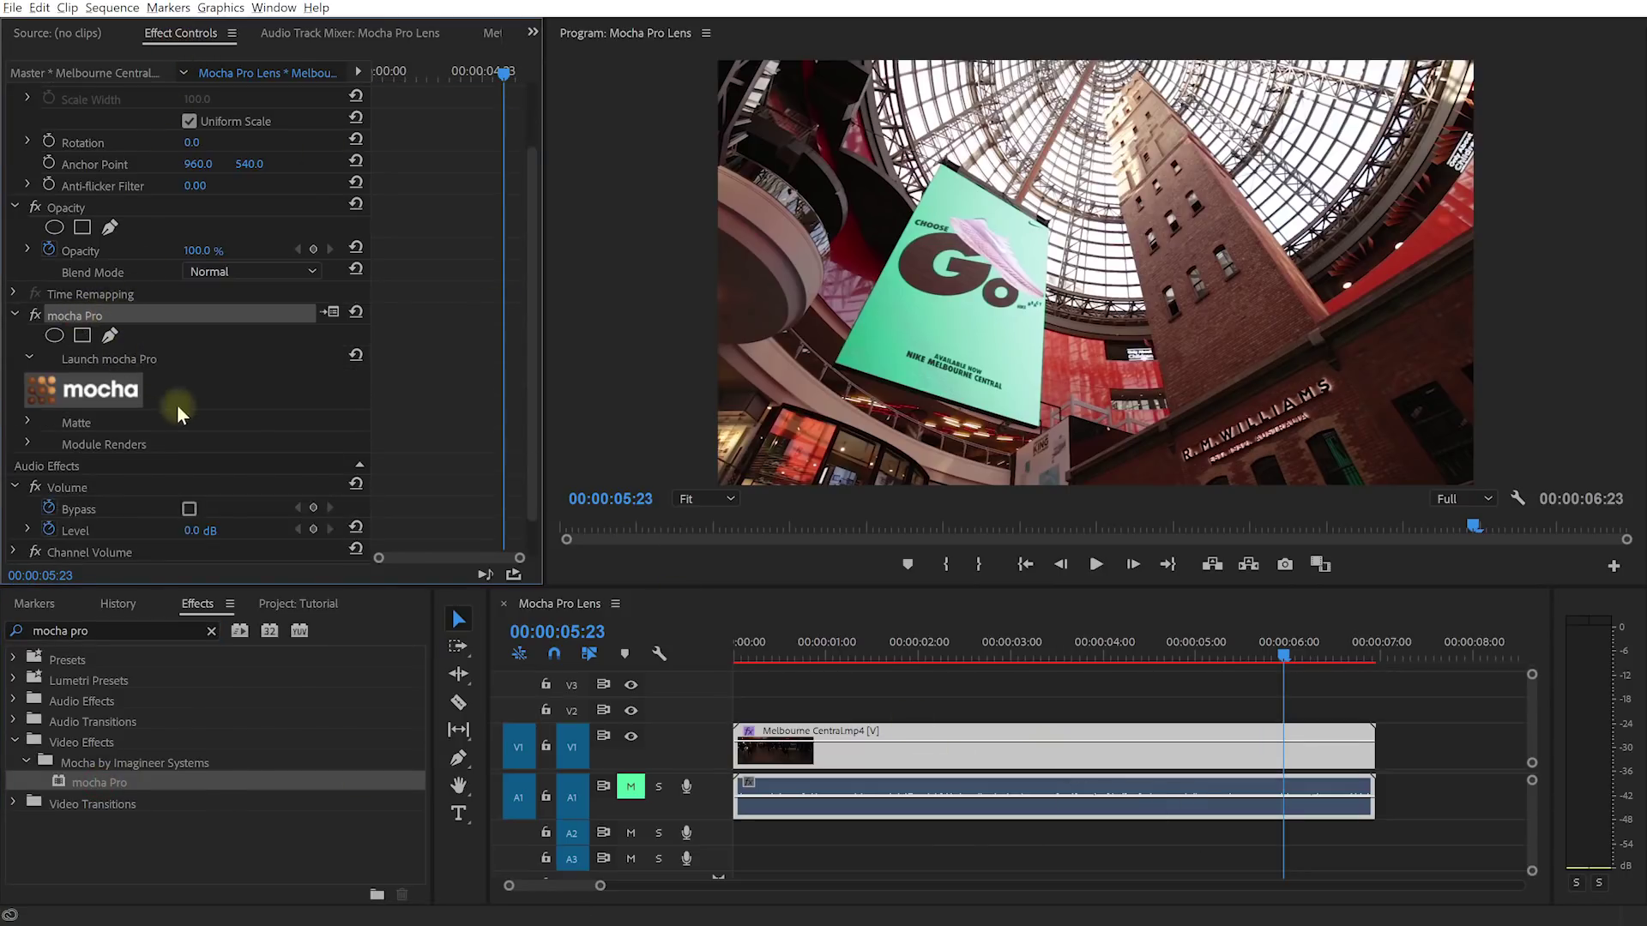
left_click(86, 397)
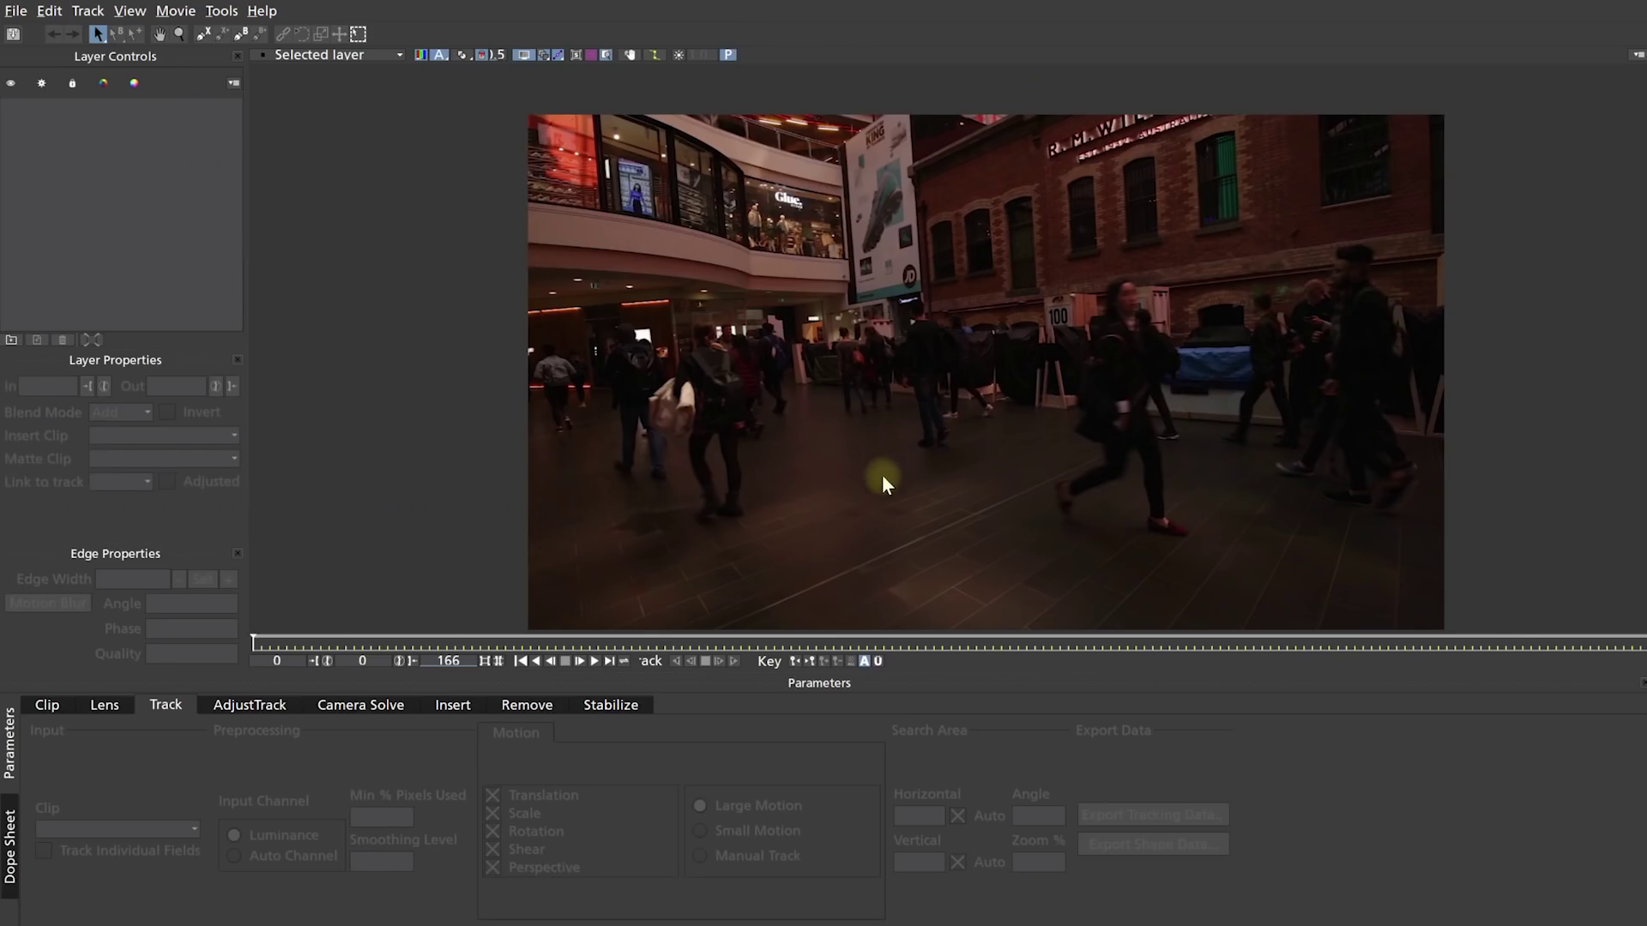
- Review the loaded footage and look through the Clip, Lens, Track, AdjustTrack, Camera Solve, Insert, Remove and Stabilize modules
left_click_drag(251, 643, 1561, 661)
left_click_drag(973, 658, 1062, 657)
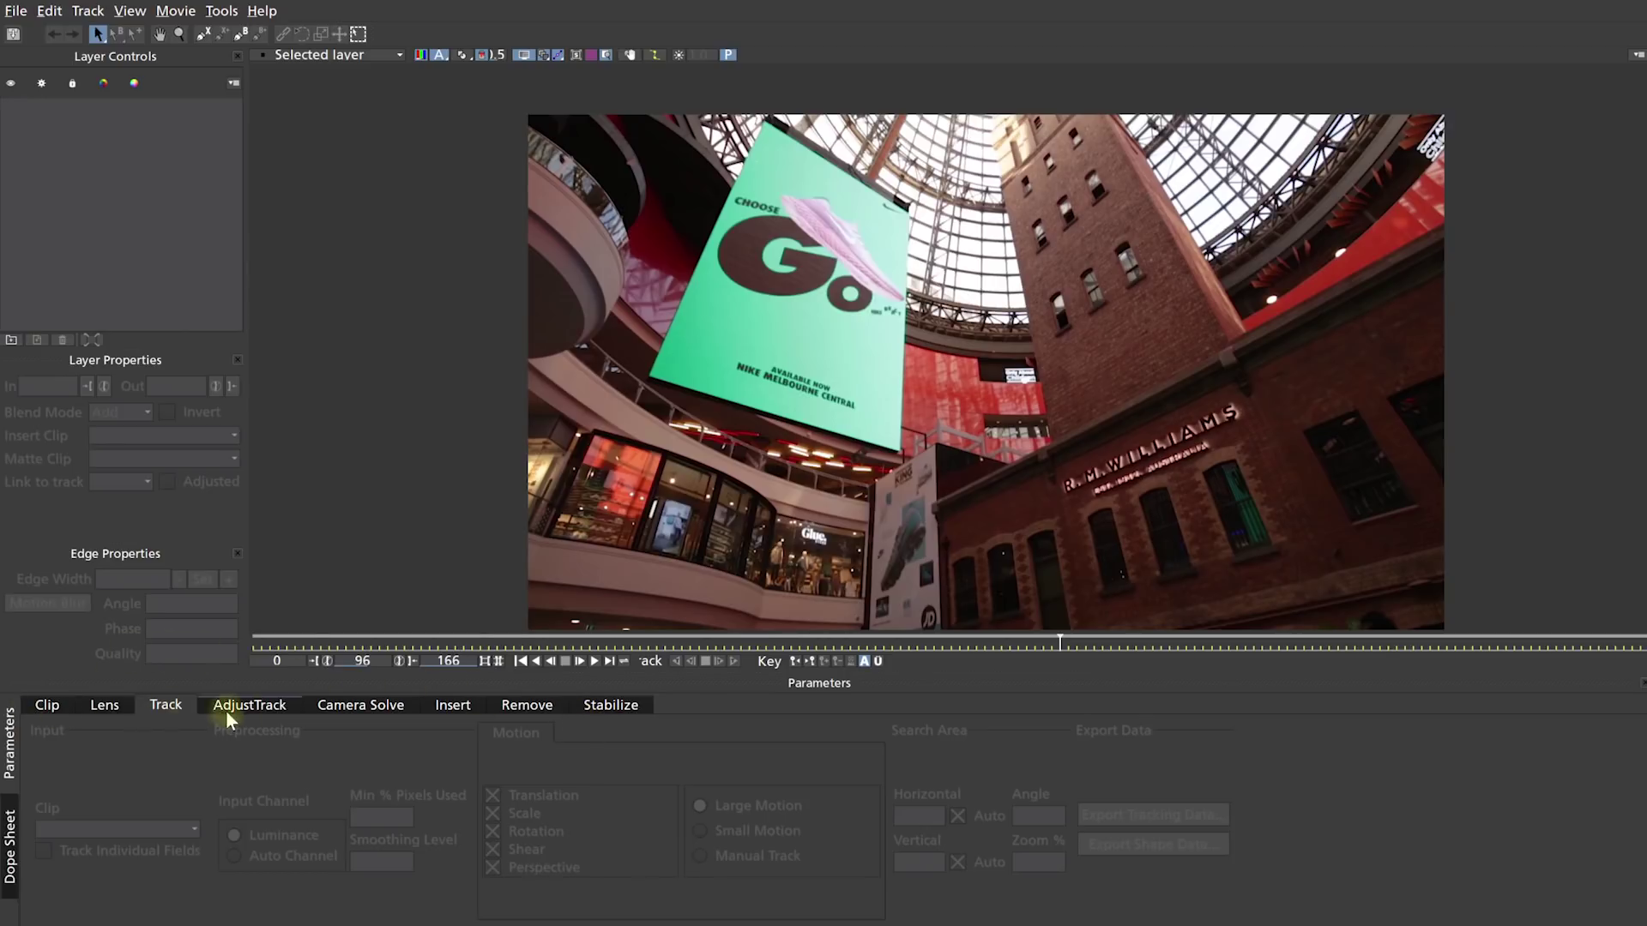
left_click(47, 703)
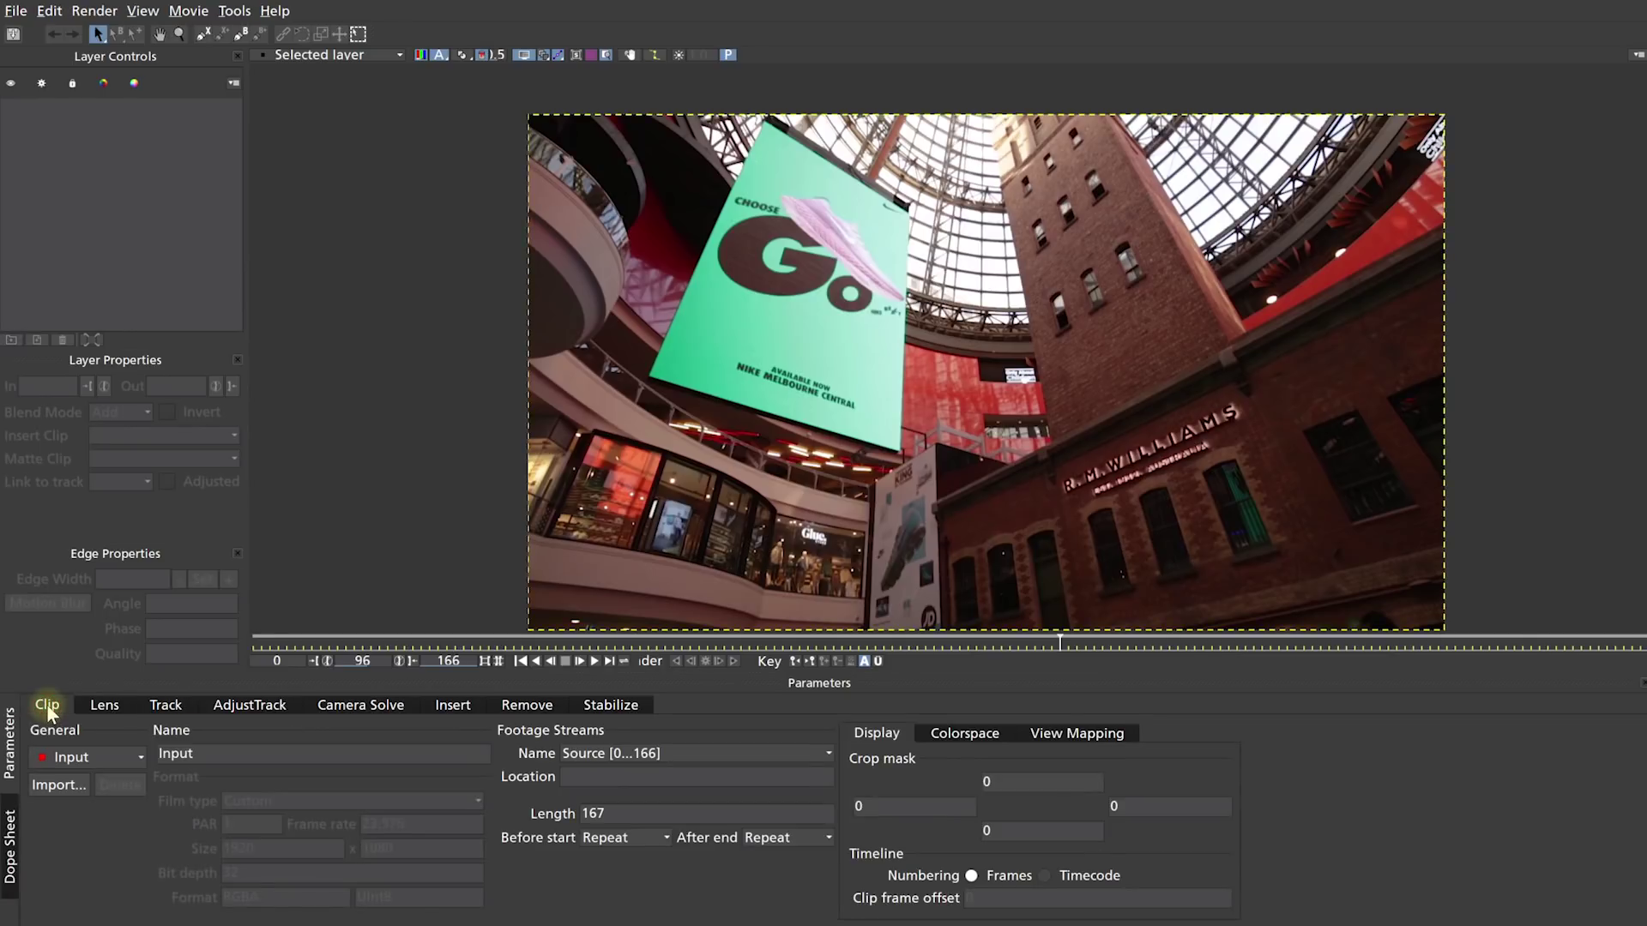
left_click(103, 705)
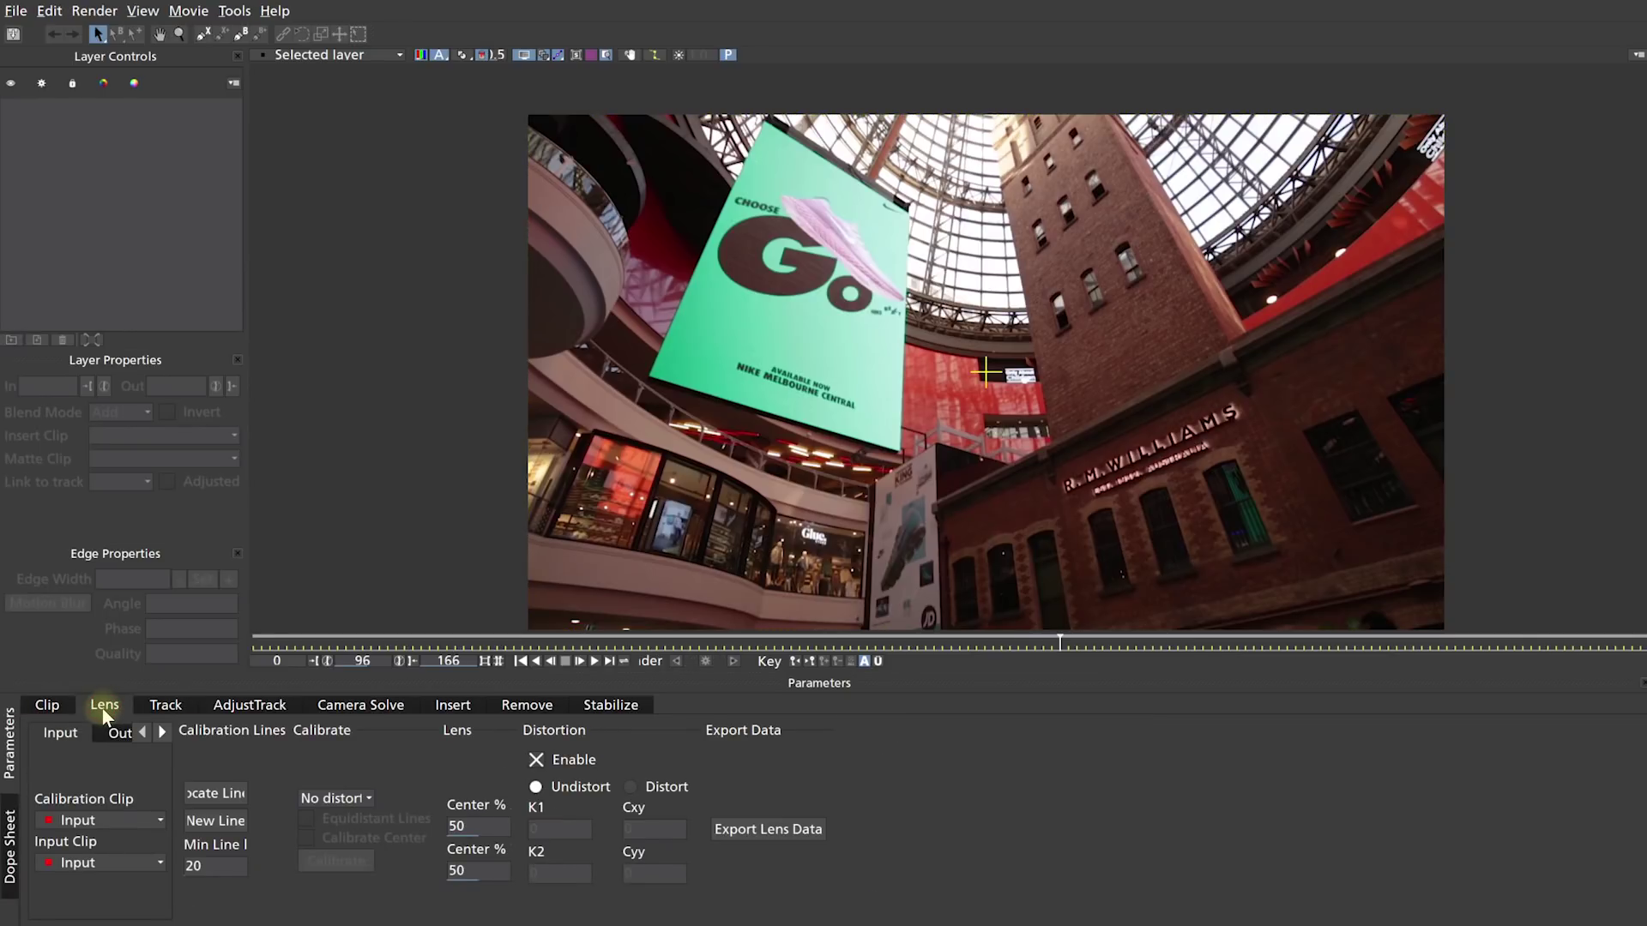
left_click(163, 707)
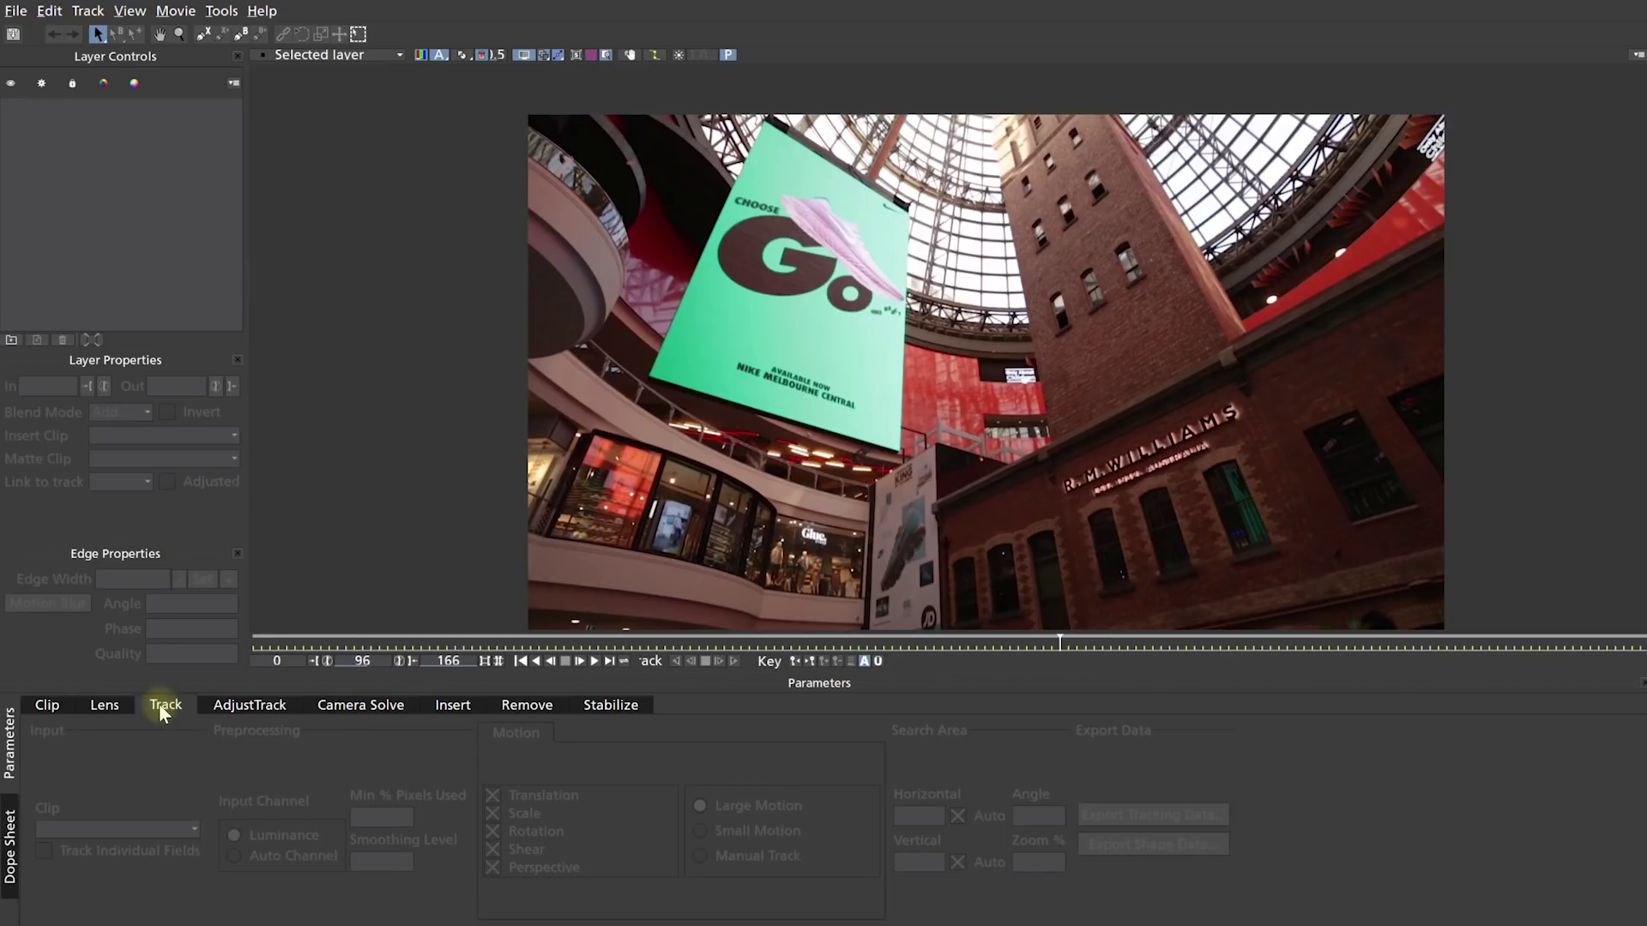
left_click(232, 712)
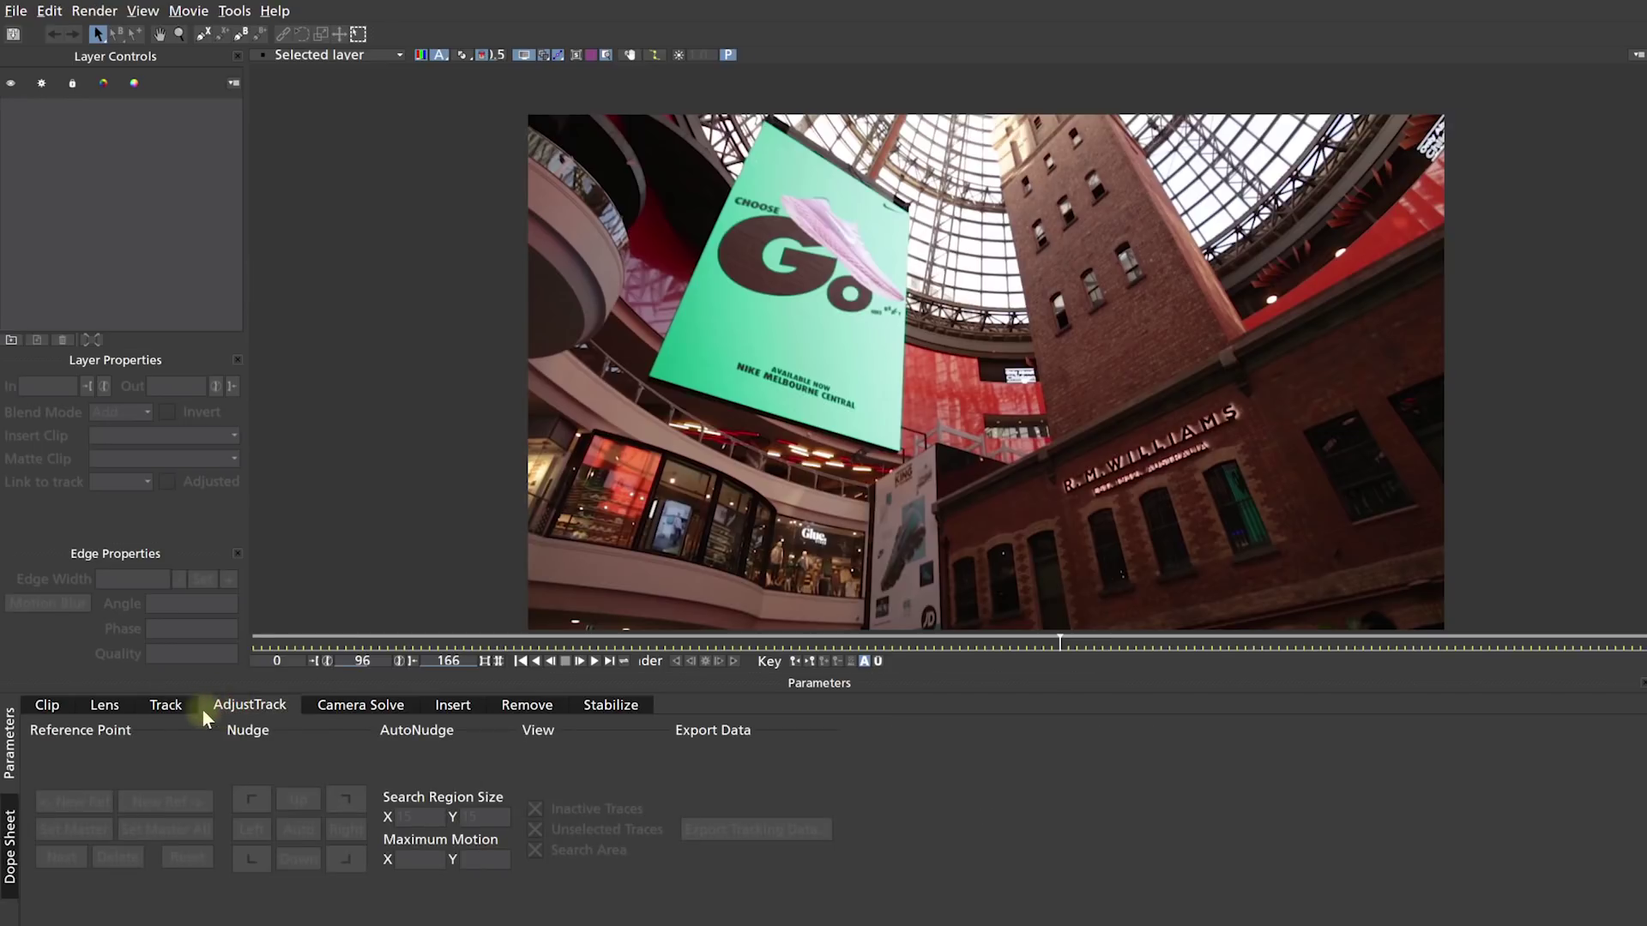
left_click(330, 708)
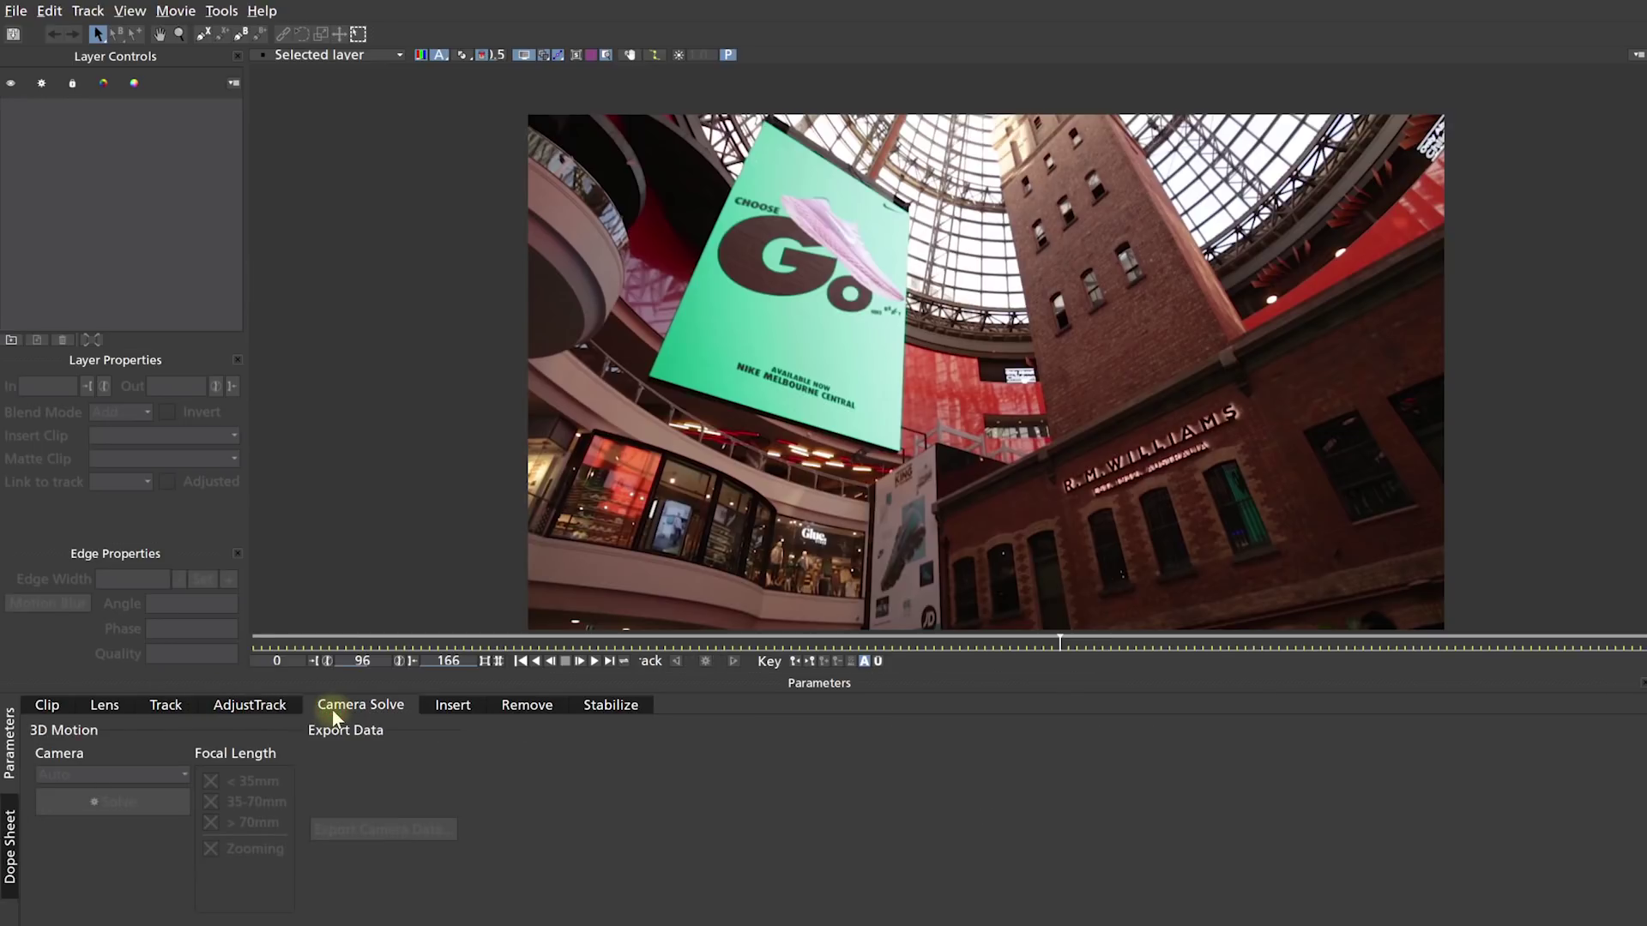
left_click(446, 710)
left_click(519, 704)
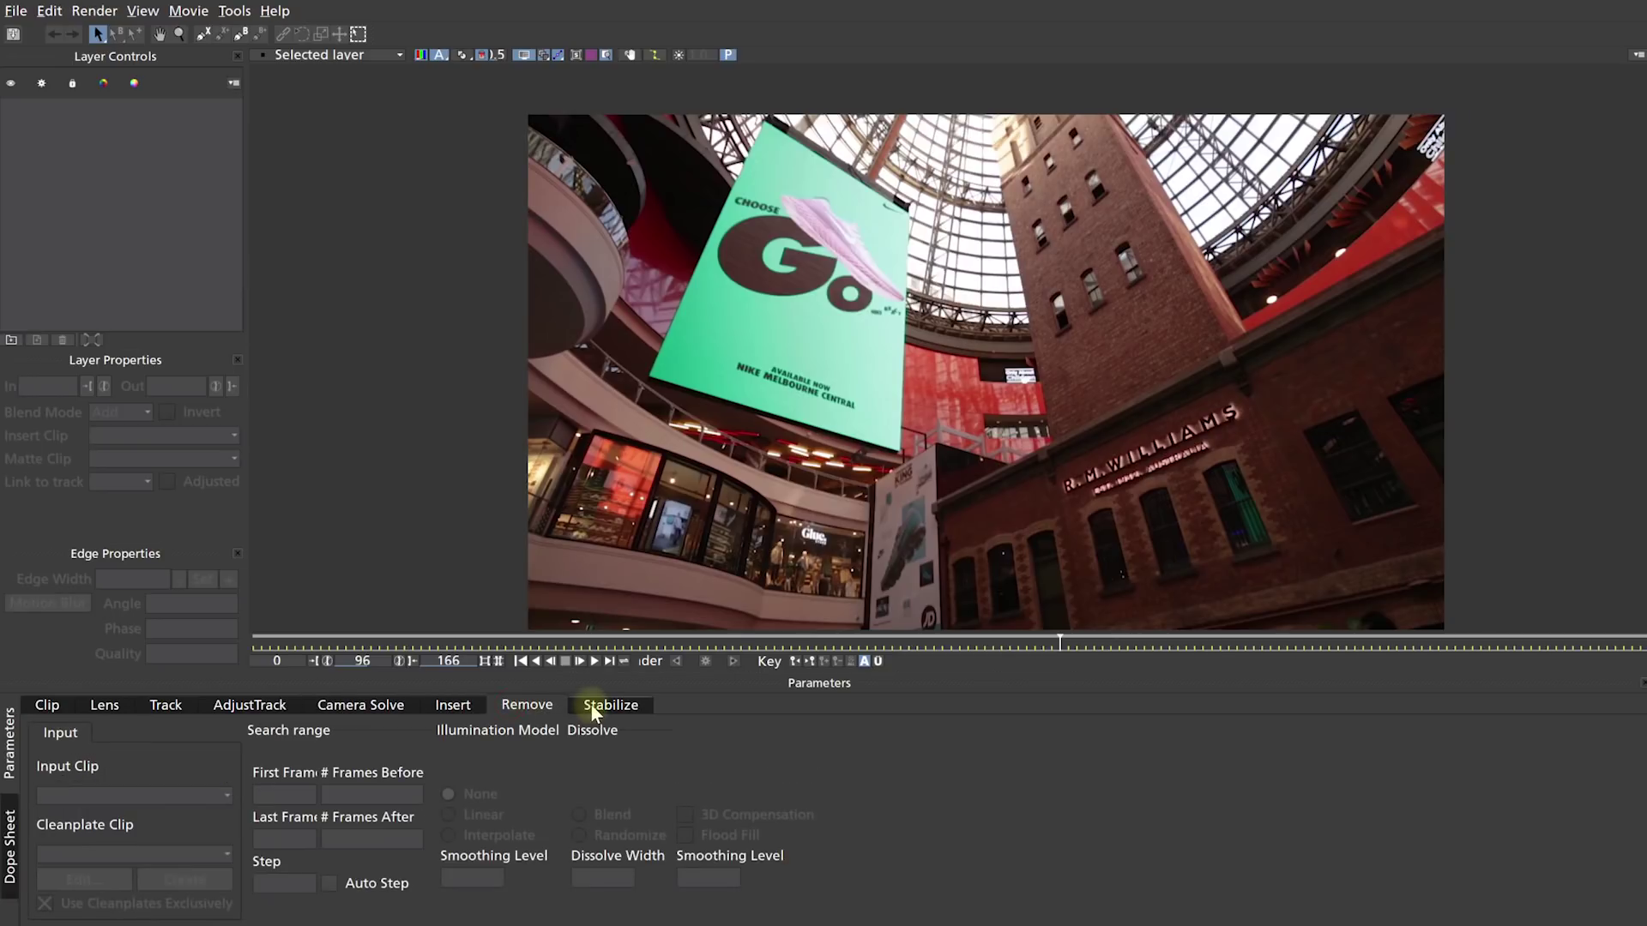
left_click(592, 712)
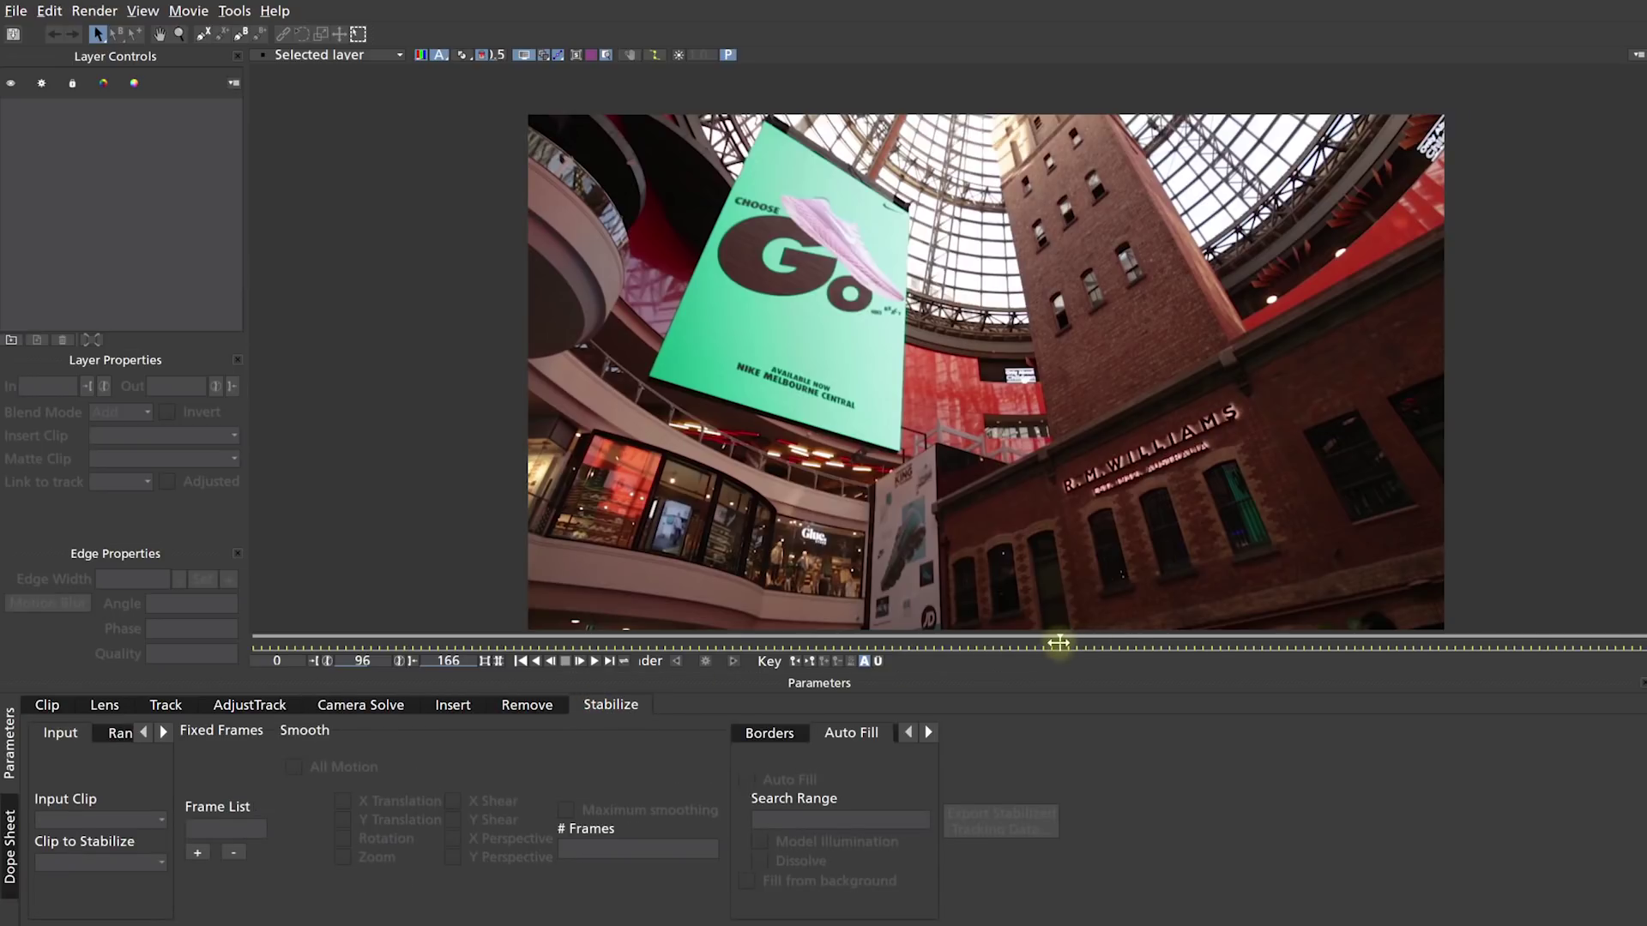
- Automatically locate the calibration lines in the Lens module on frame 136, where the whole billboard is in view
mouse_move(1067, 643)
left_mouse_down()
mouse_move(839, 644)
mouse_move(1060, 644)
left_mouse_up()
left_click_drag(1058, 645, 556, 639)
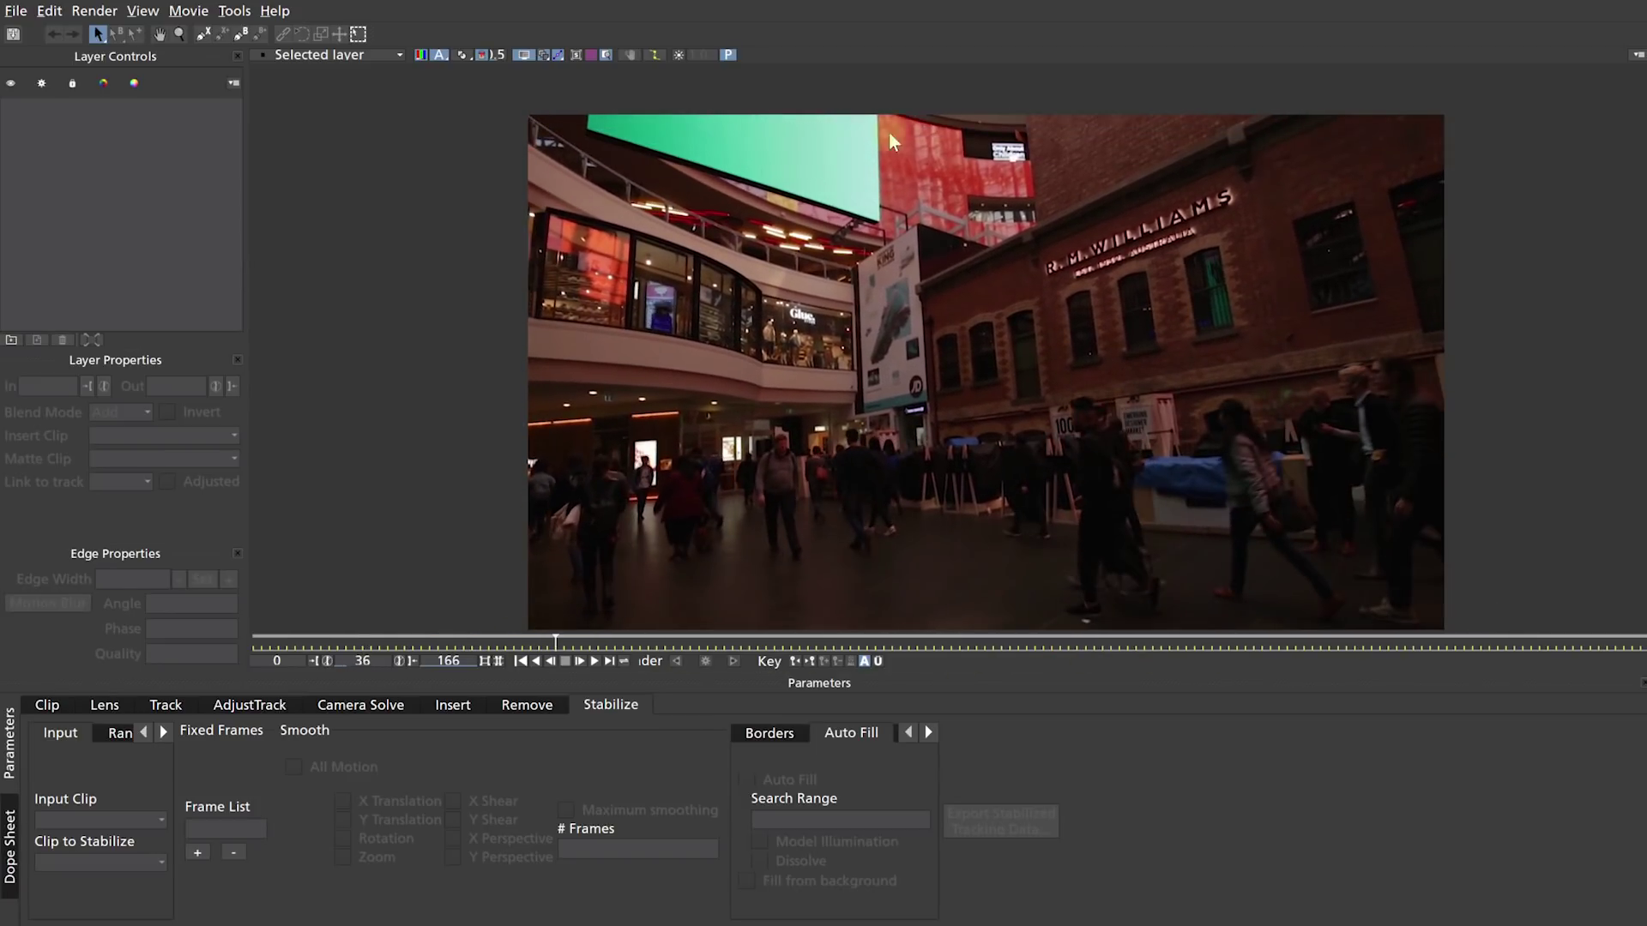
left_click_drag(555, 643, 960, 635)
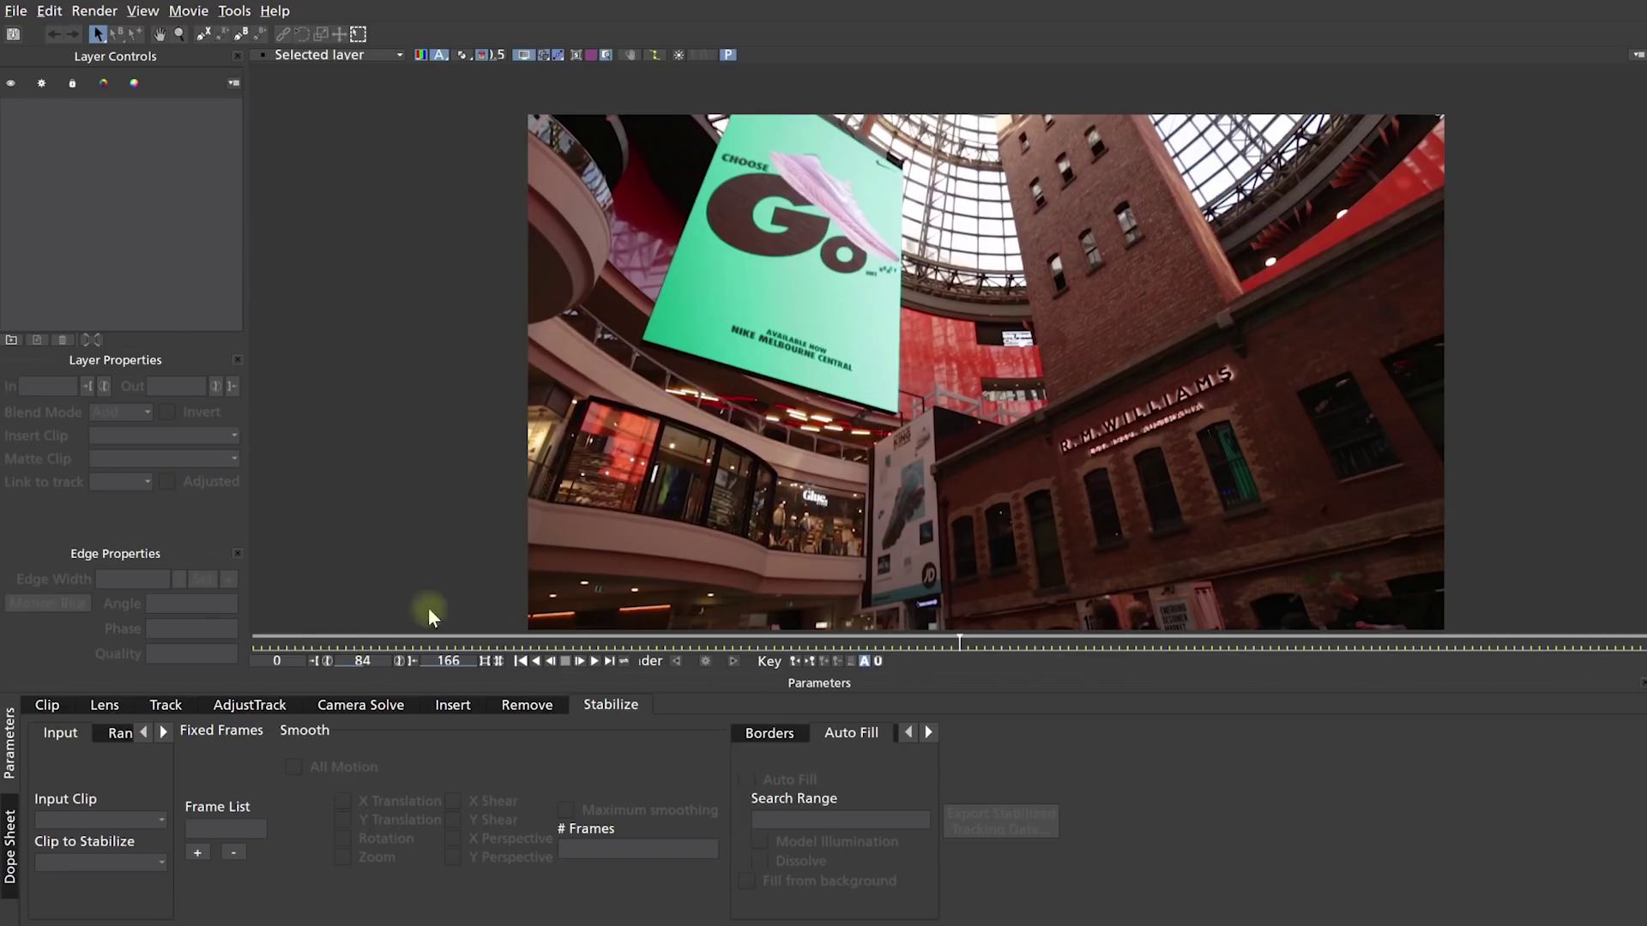
left_click(104, 706)
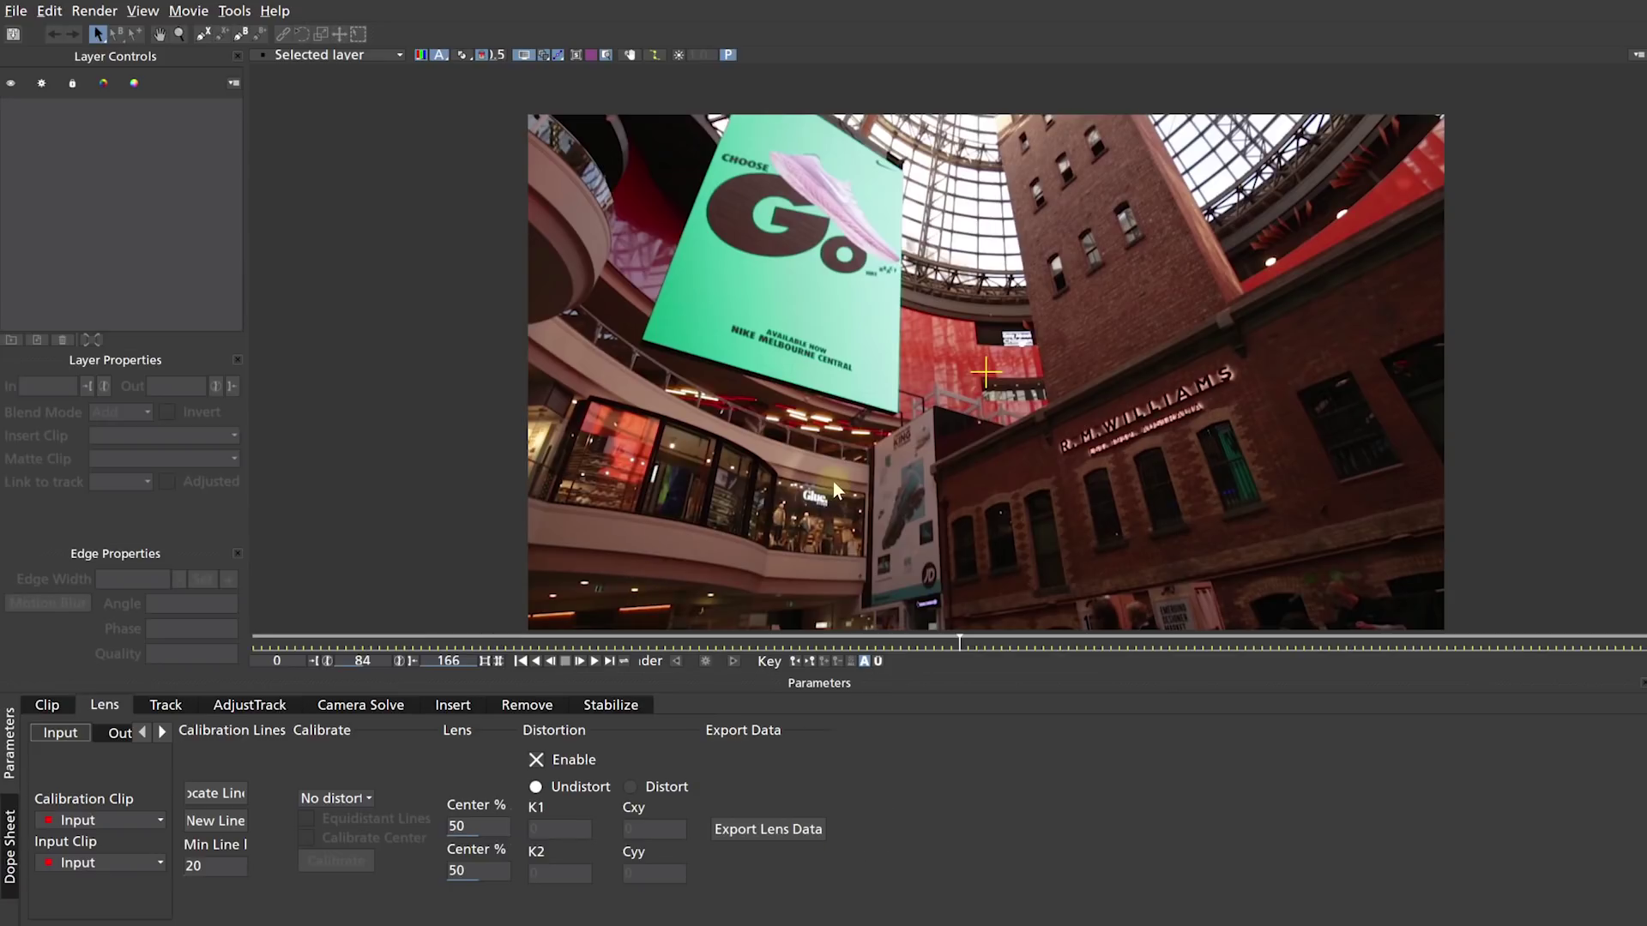
left_click_drag(961, 647, 1358, 648)
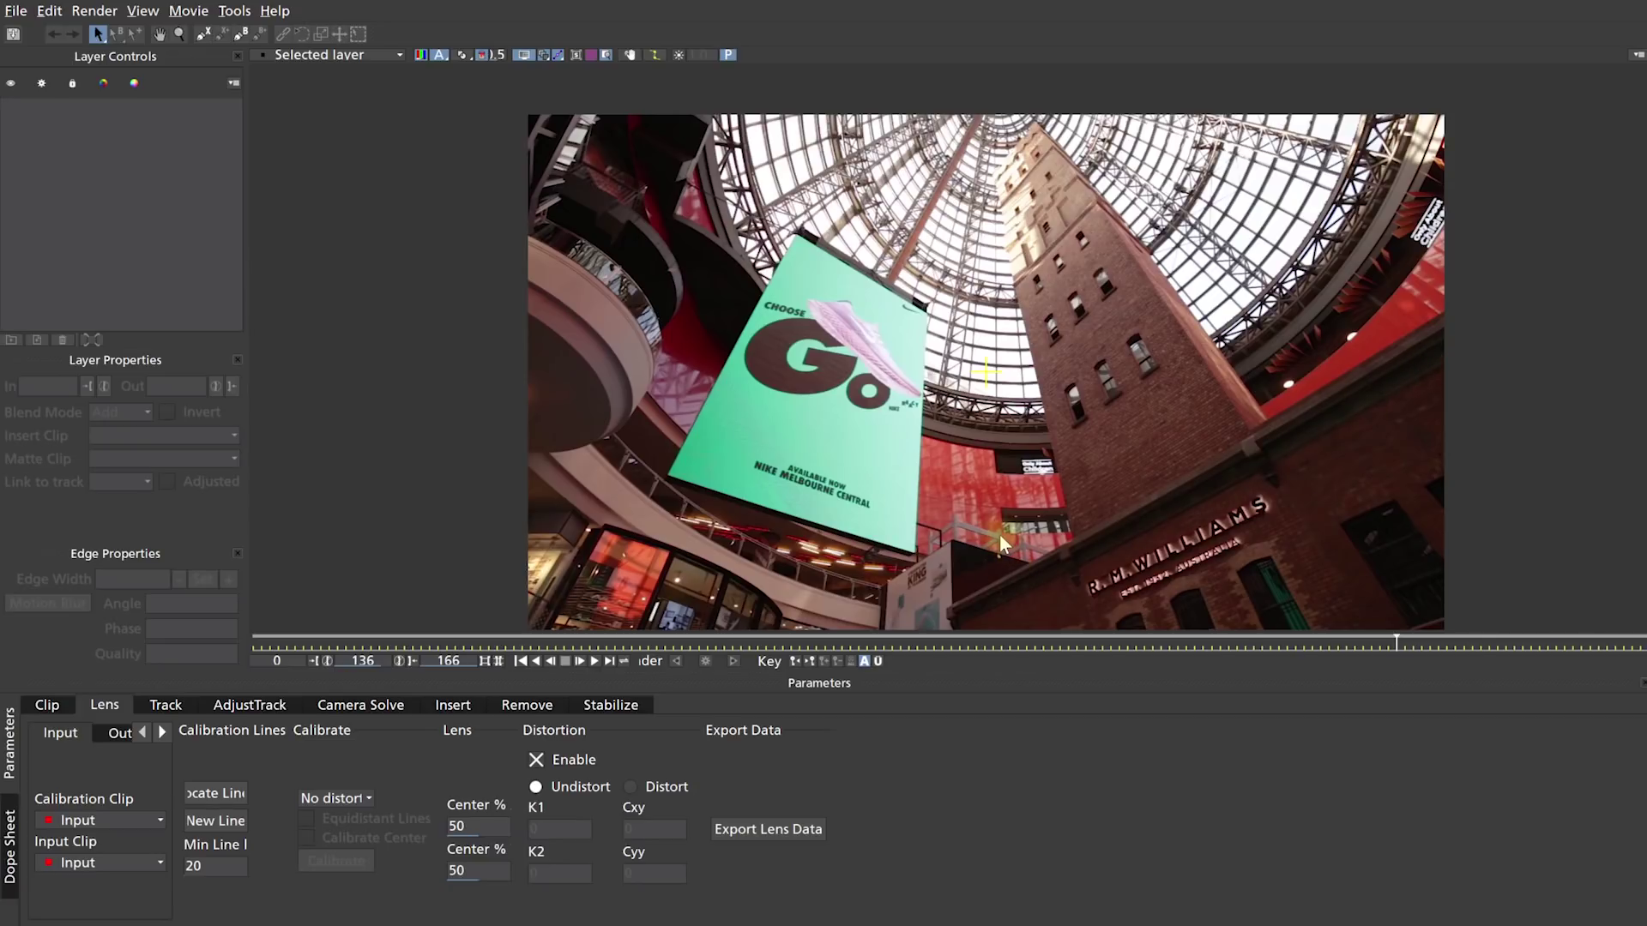
left_click(89, 702)
left_click(215, 795)
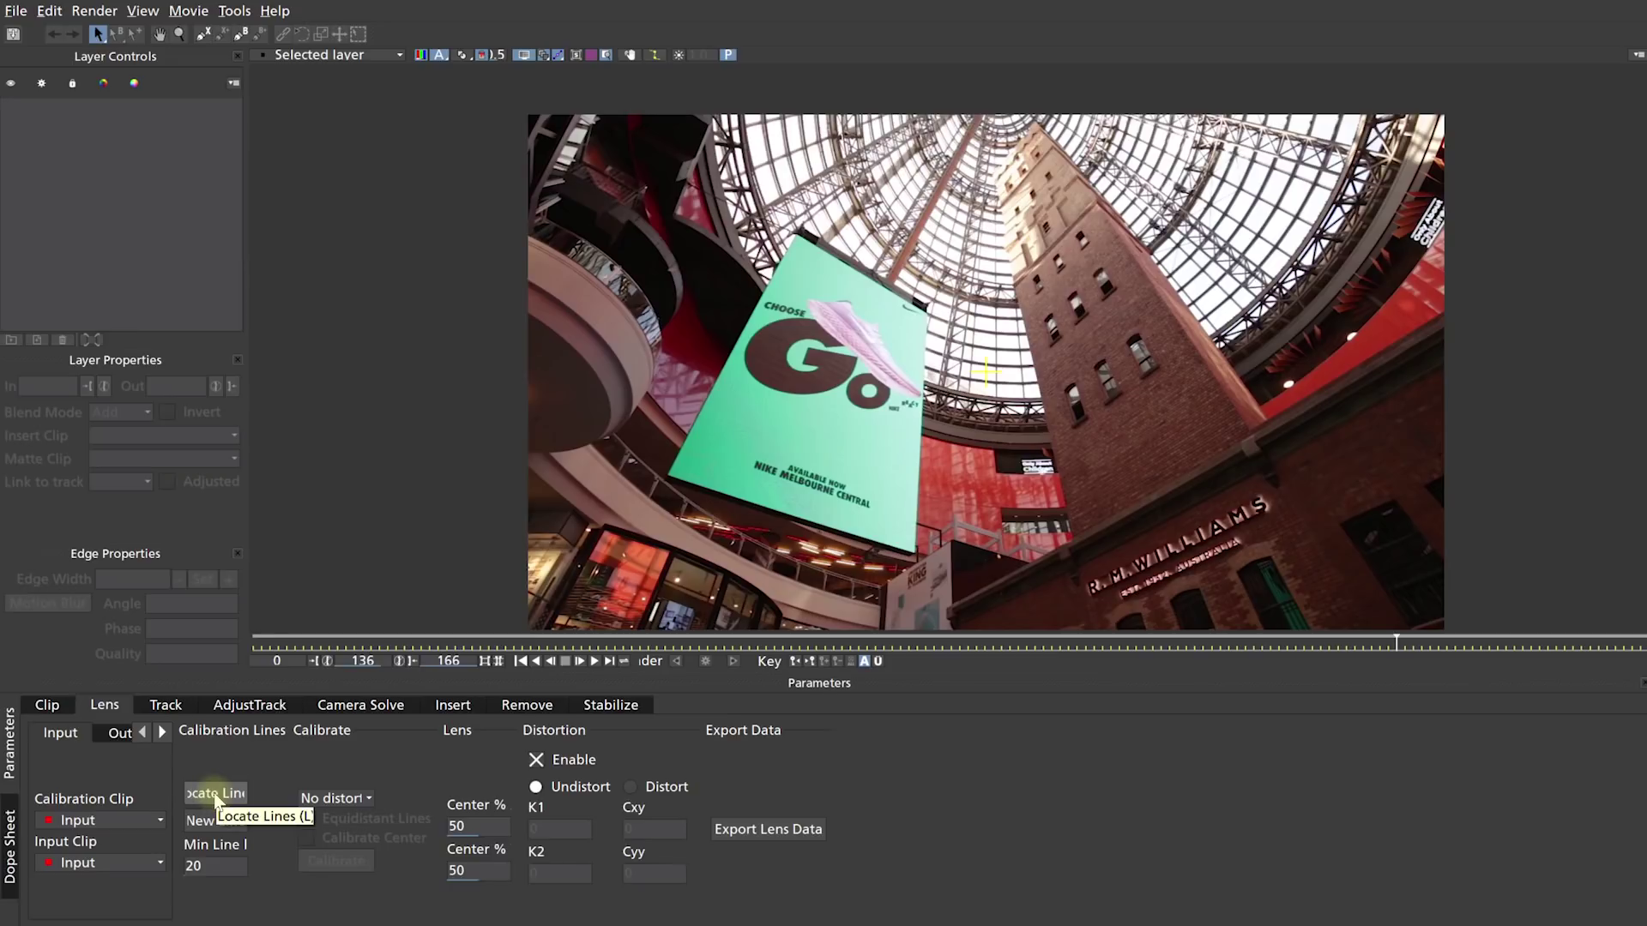
left_click(214, 793)
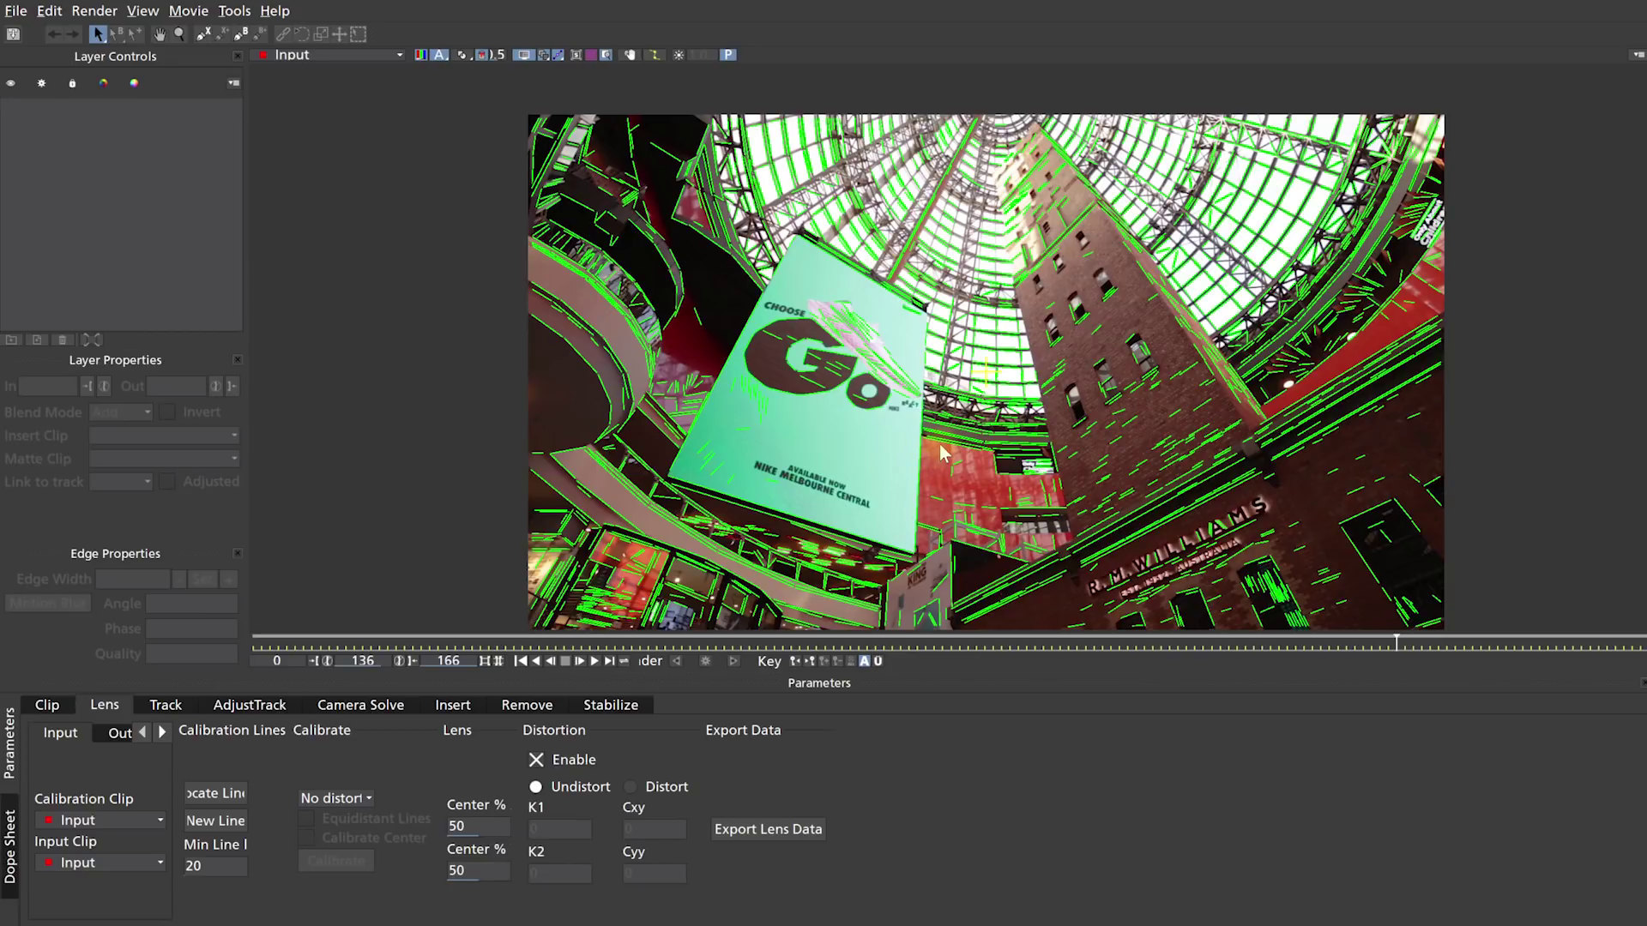
- Add a manual calibration line along the left edge of the green billboard
key("z")
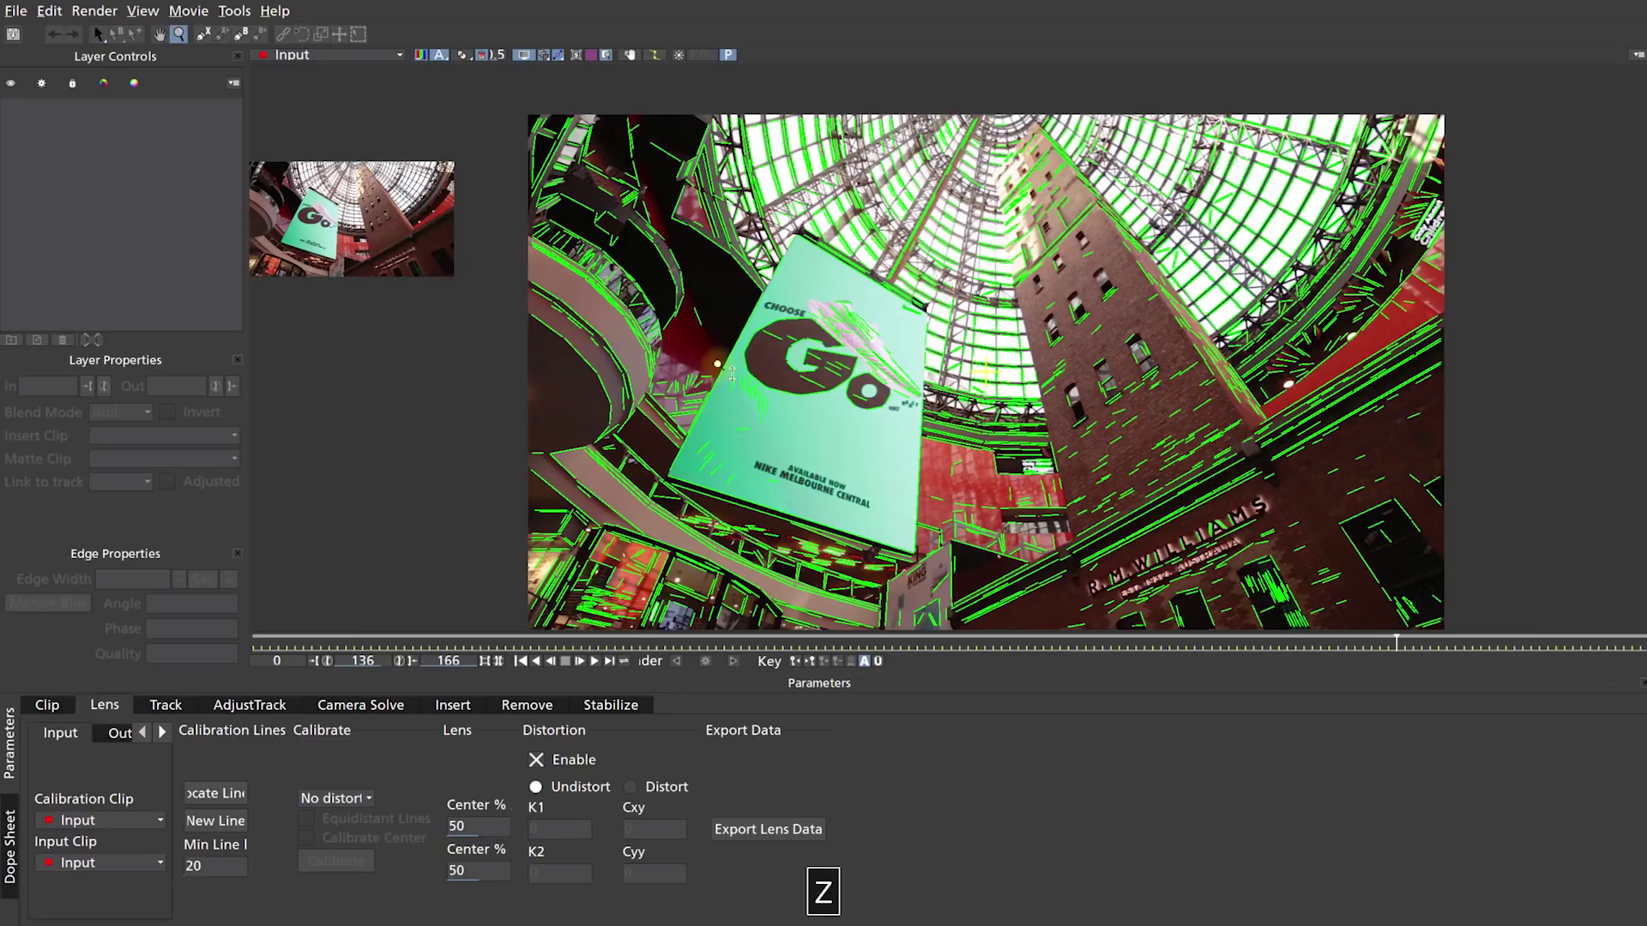
left_click_drag(725, 371, 883, 107)
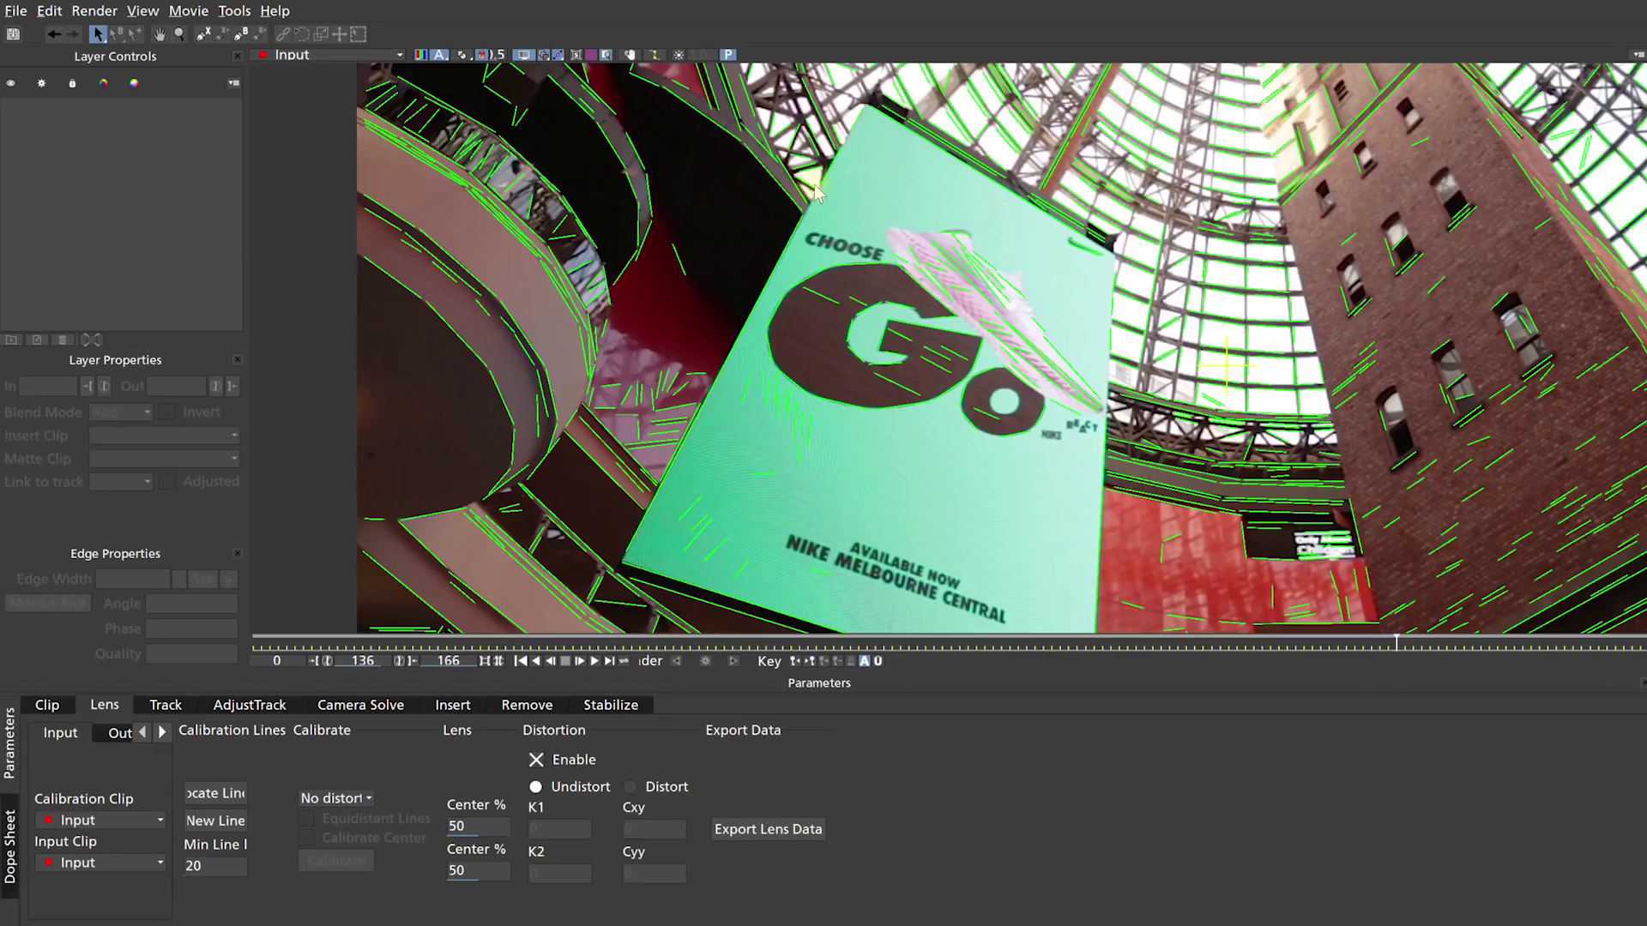
left_click(228, 826)
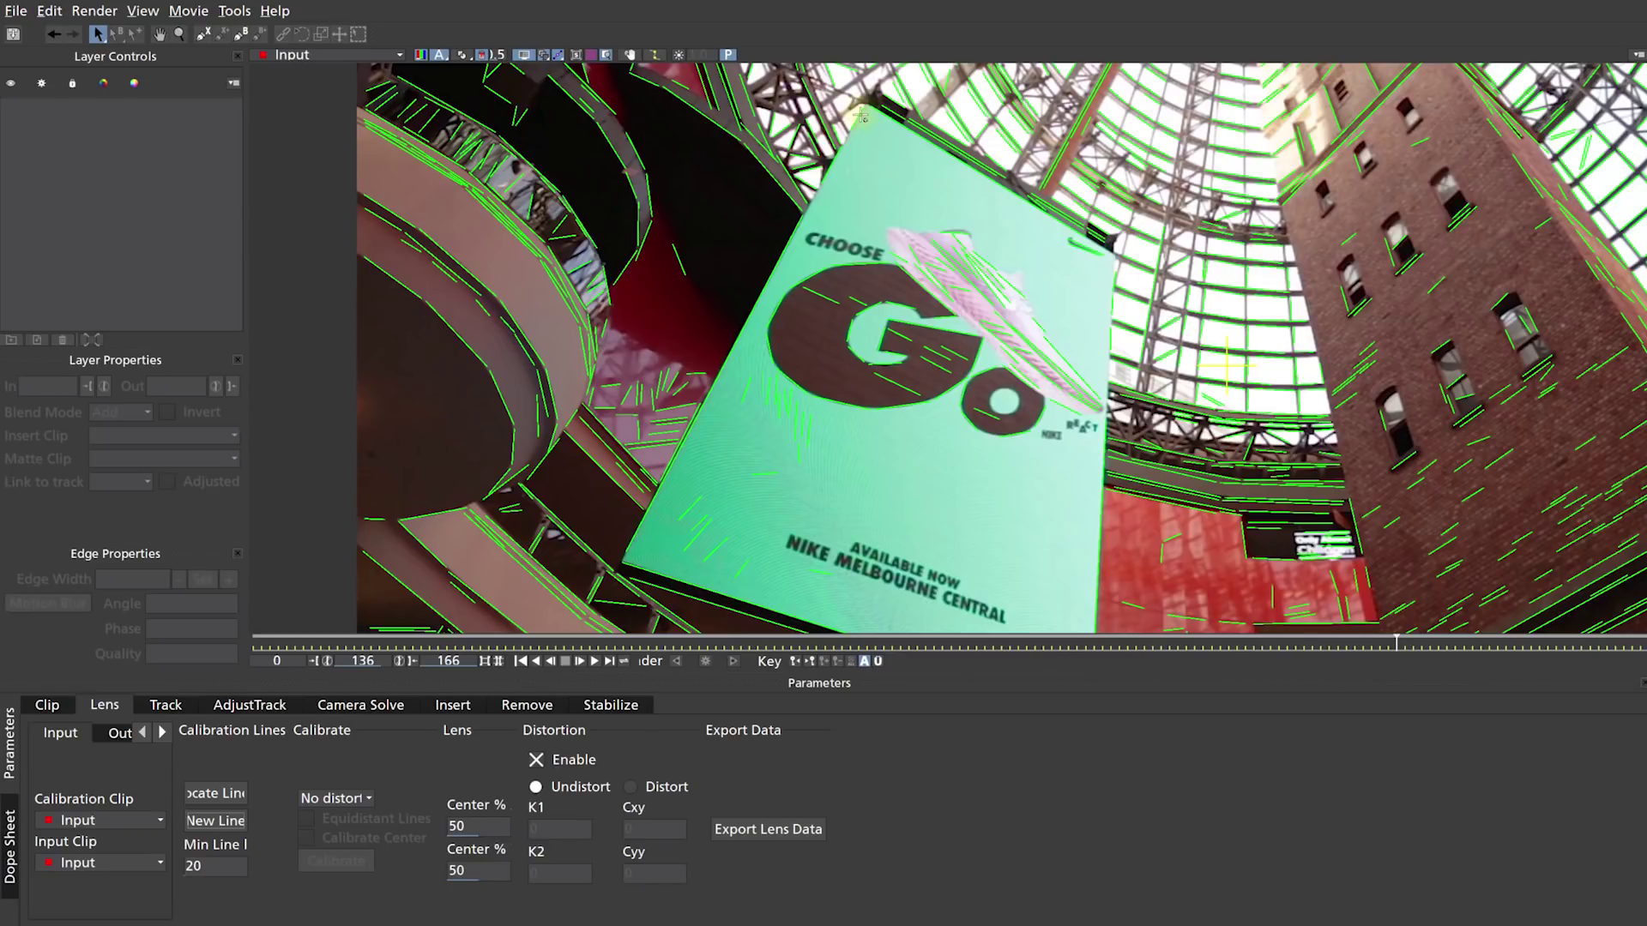
left_click_drag(860, 116, 796, 228)
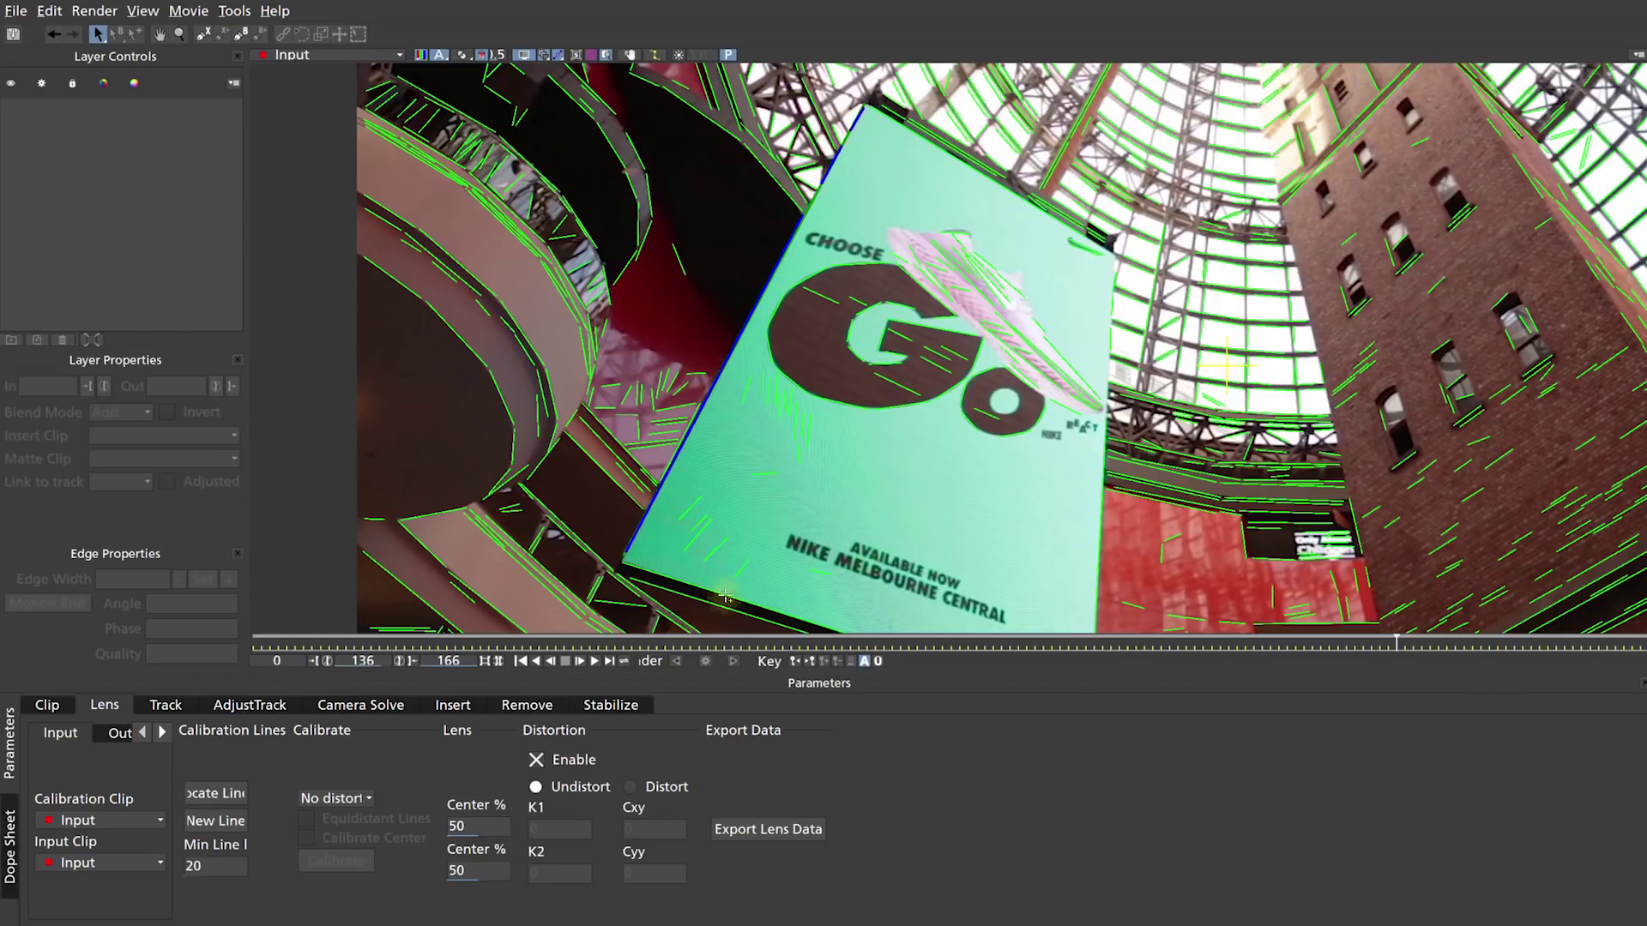
- Add another calibration line along the right edge of the green billboard
key("x")
left_click_drag(1085, 424, 1057, 386)
scroll(1057, 386, "down", 2)
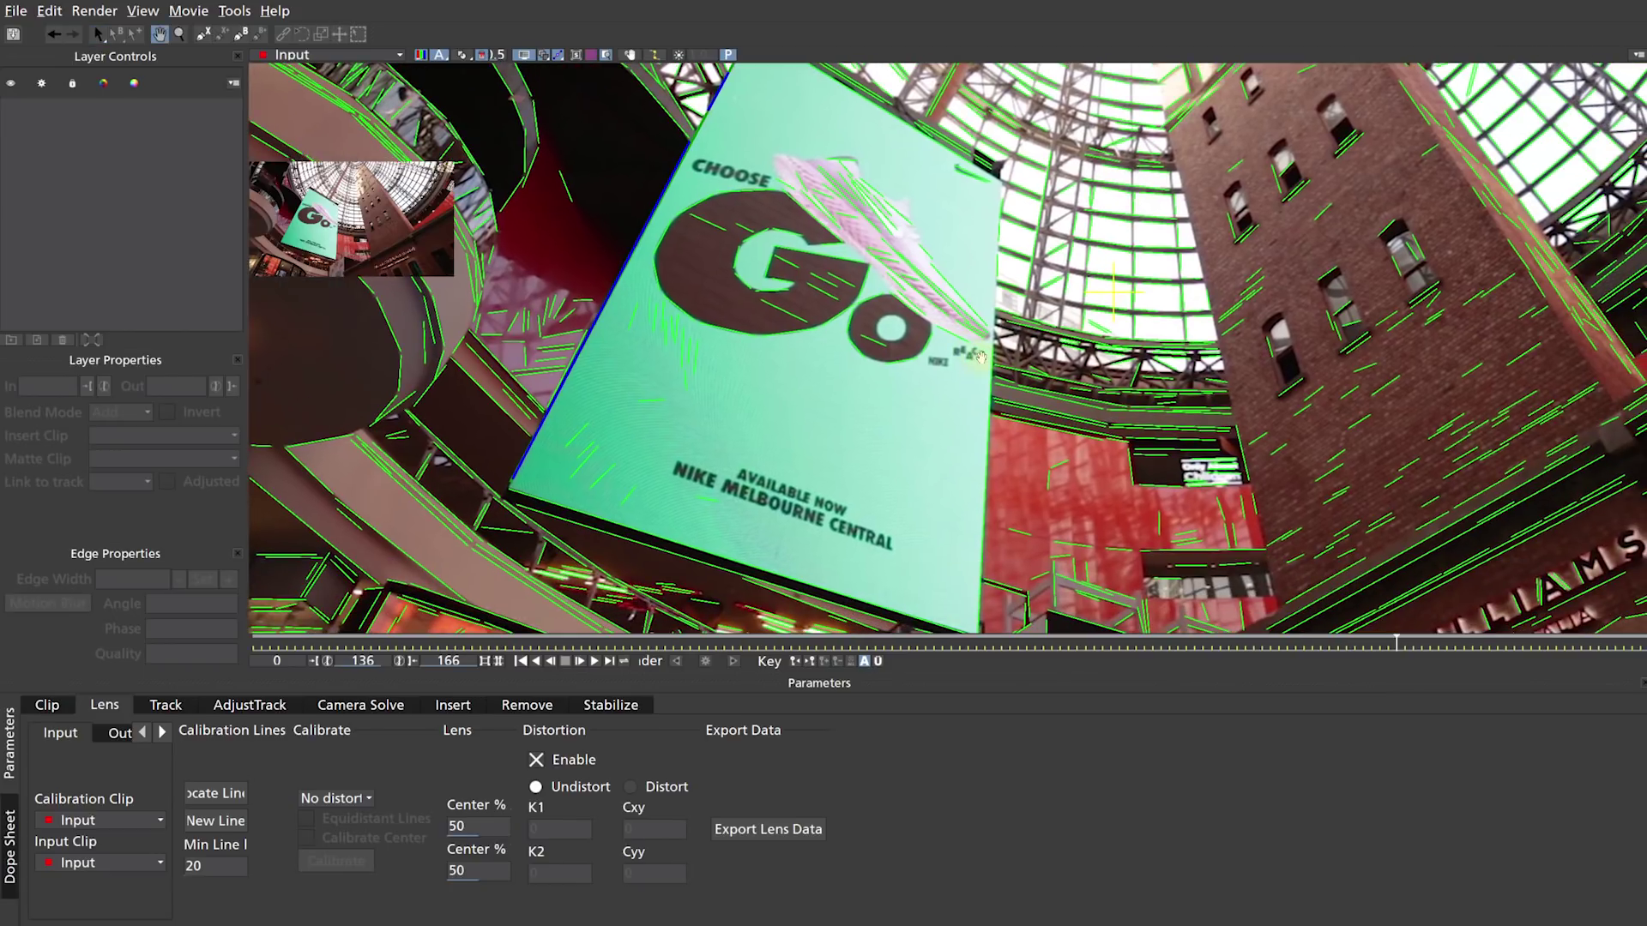
key("z")
left_click(1196, 414)
left_click_drag(1138, 311, 1183, 399)
key("s")
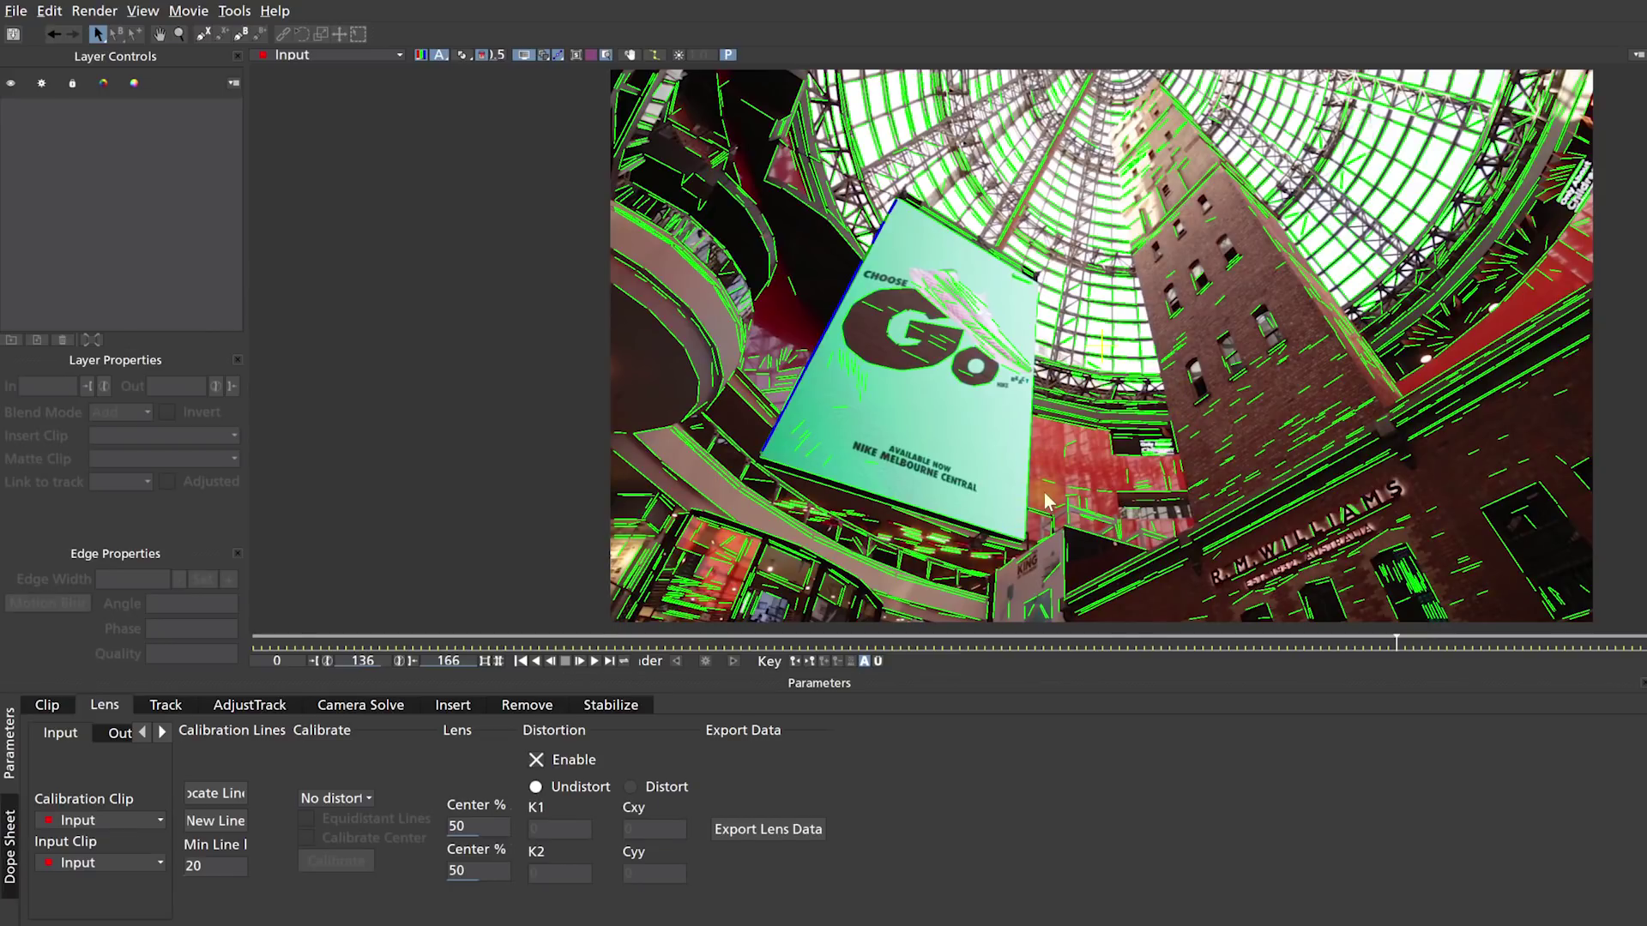
key("z")
left_click_drag(1100, 343, 1008, 433)
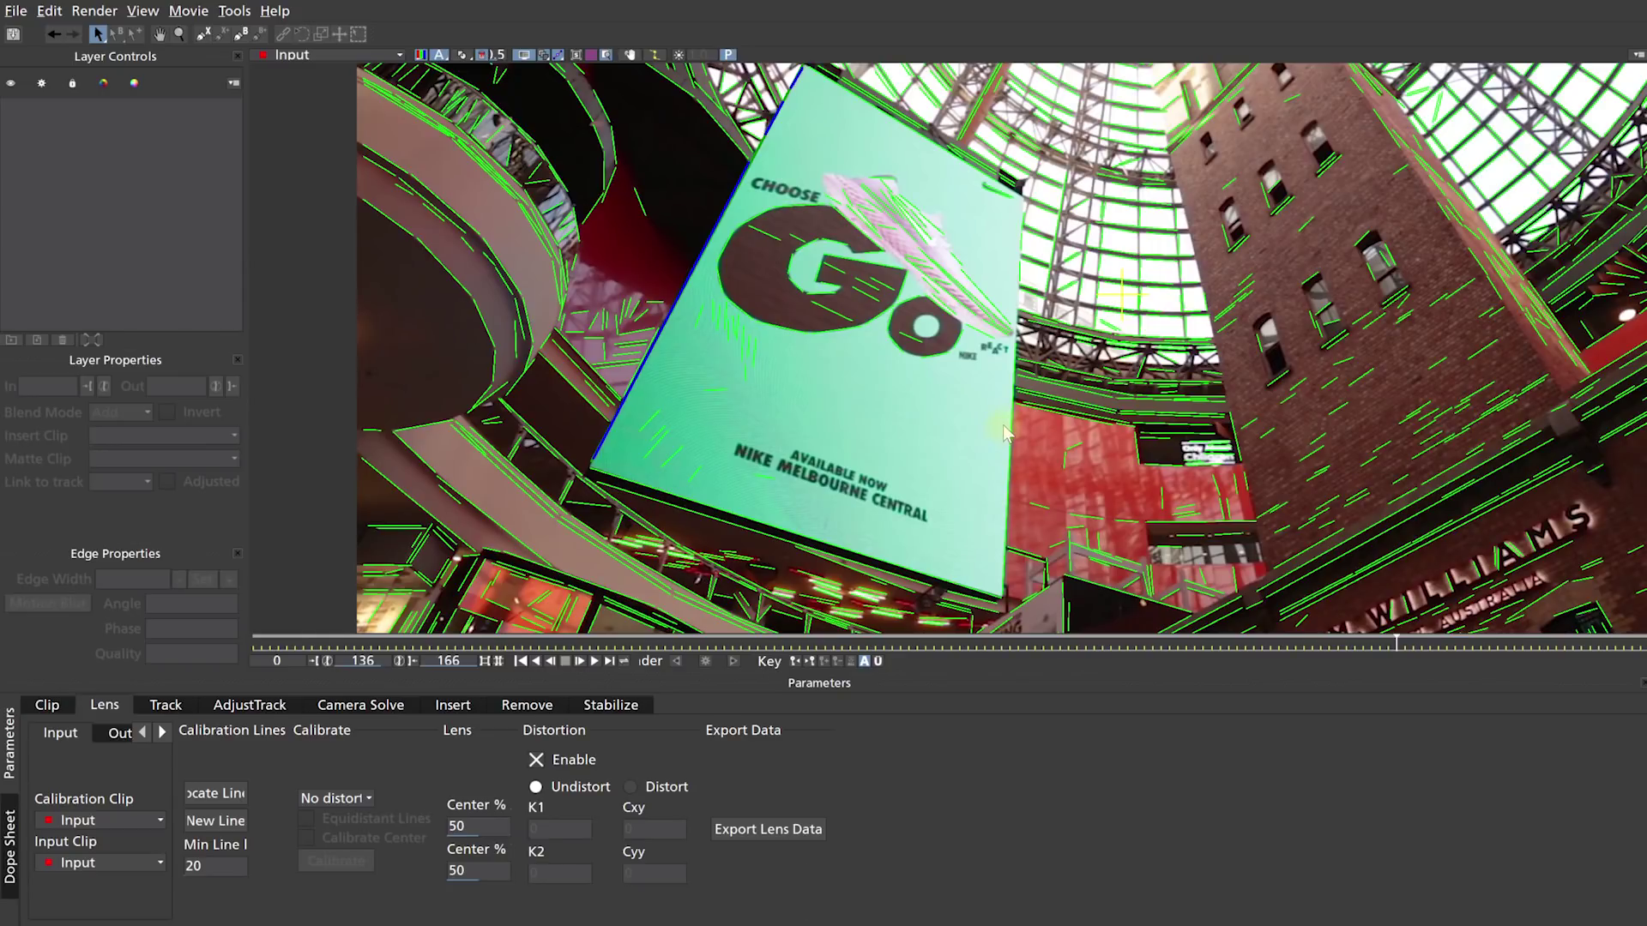
key("n")
left_click(1019, 219)
- Add two calibration lines, one along the billboard's bottom edge and one along the lower edge of the dark frame beneath it
key("n")
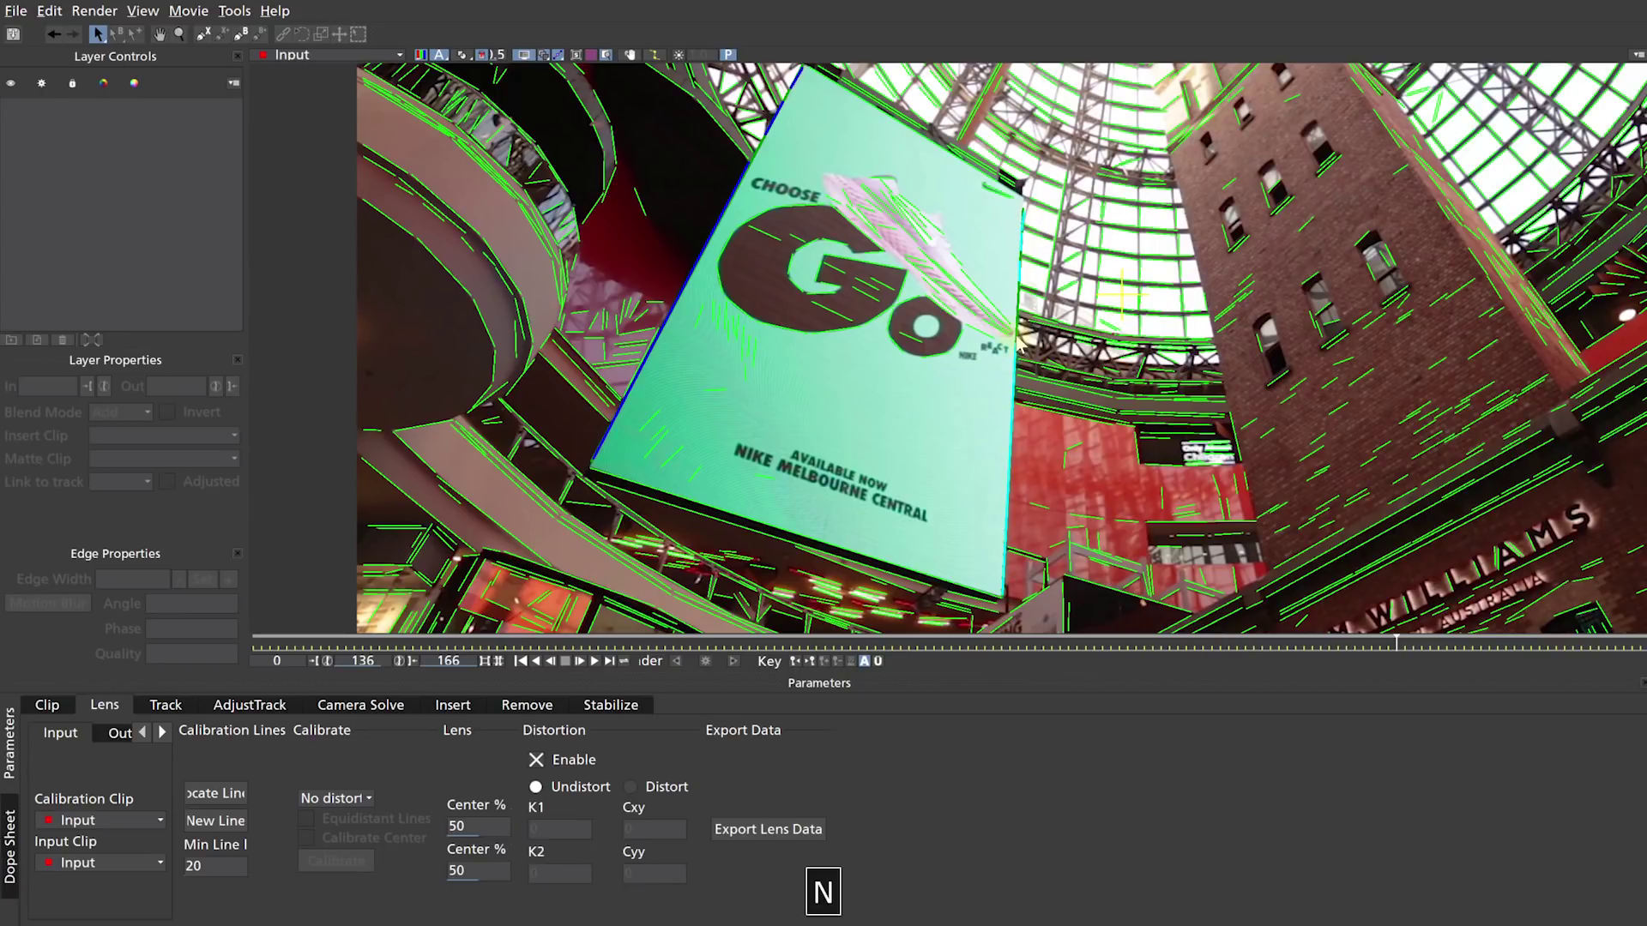
left_click(744, 518)
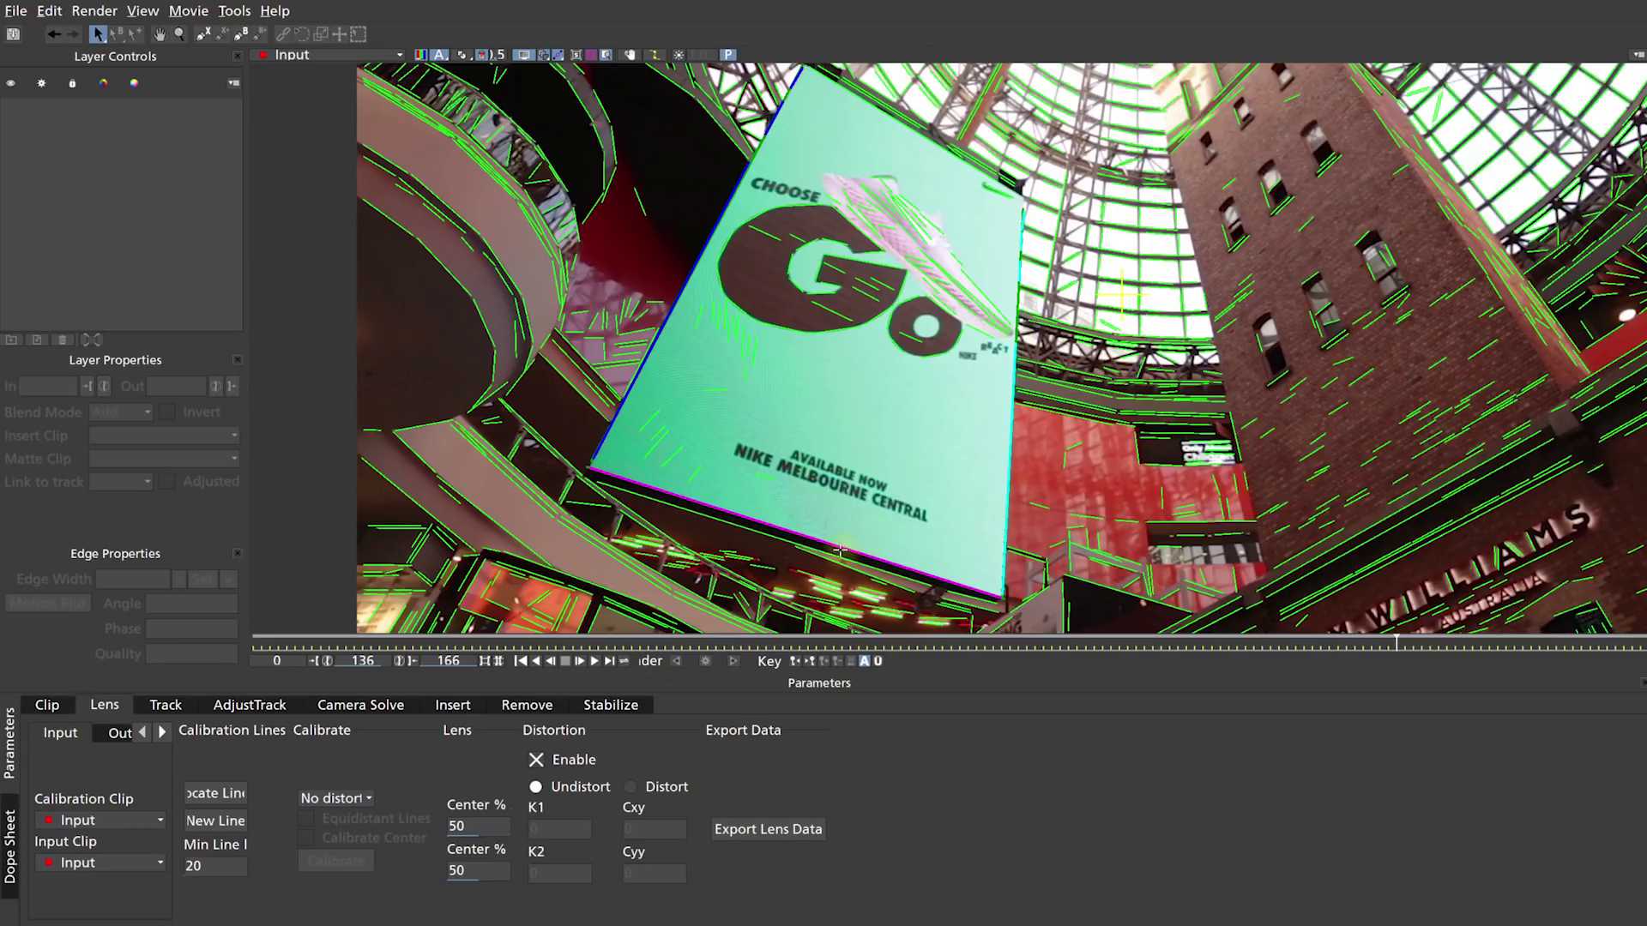
key("n")
left_click(753, 522)
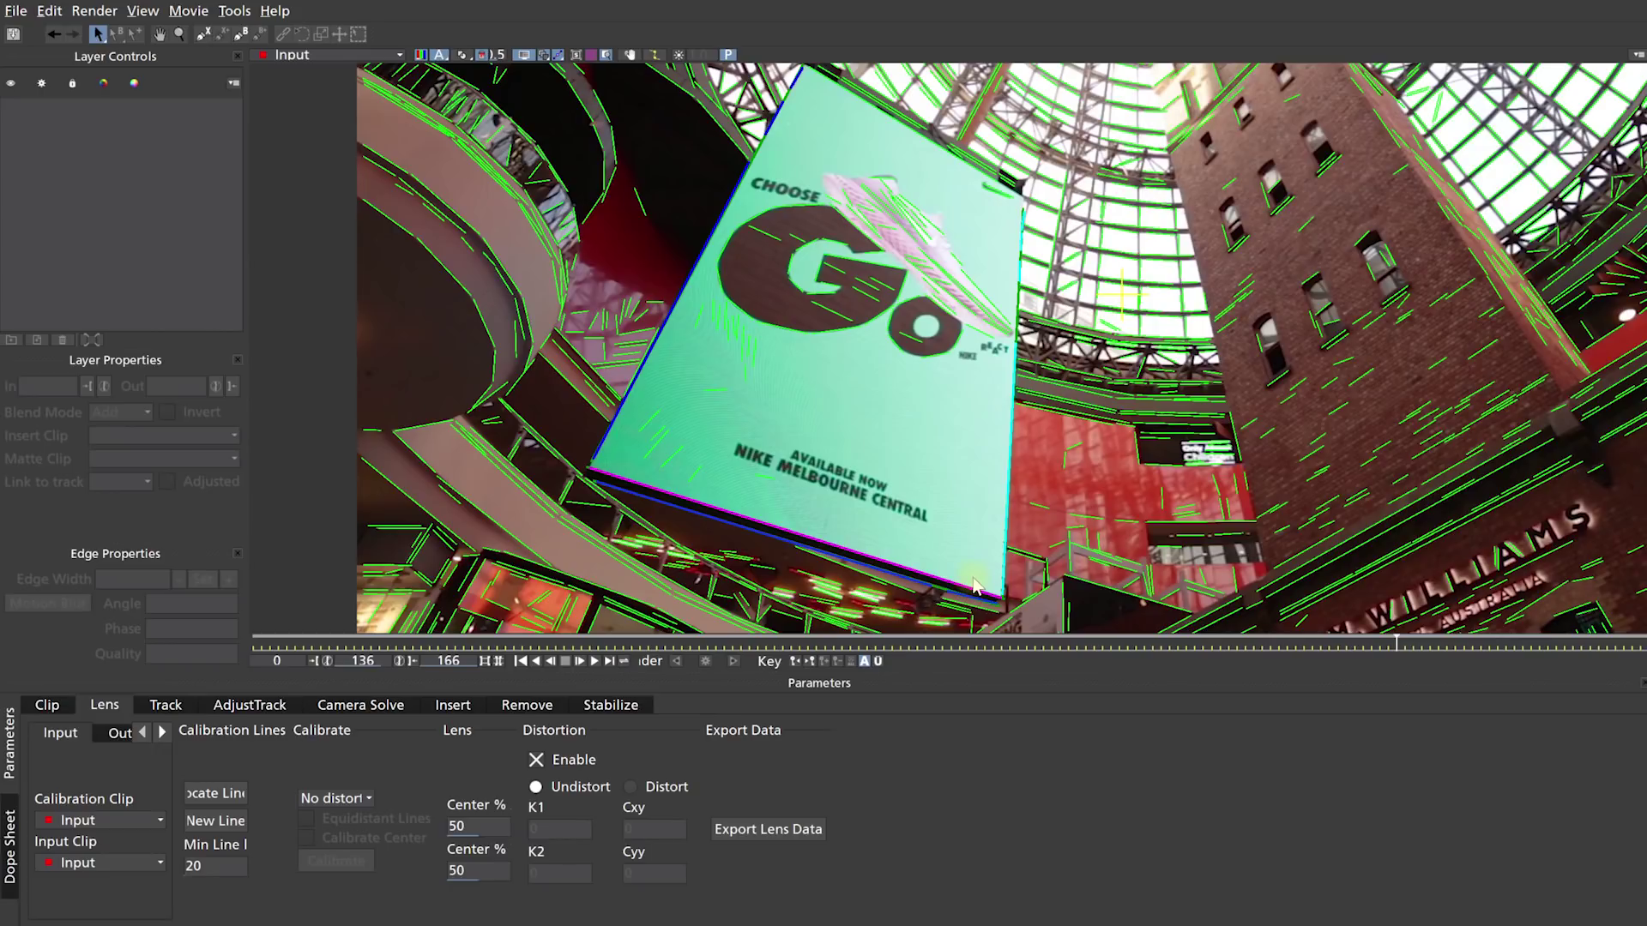
key("n")
key("z")
scroll(1224, 378, "up", 1)
scroll(1225, 377, "down", 1)
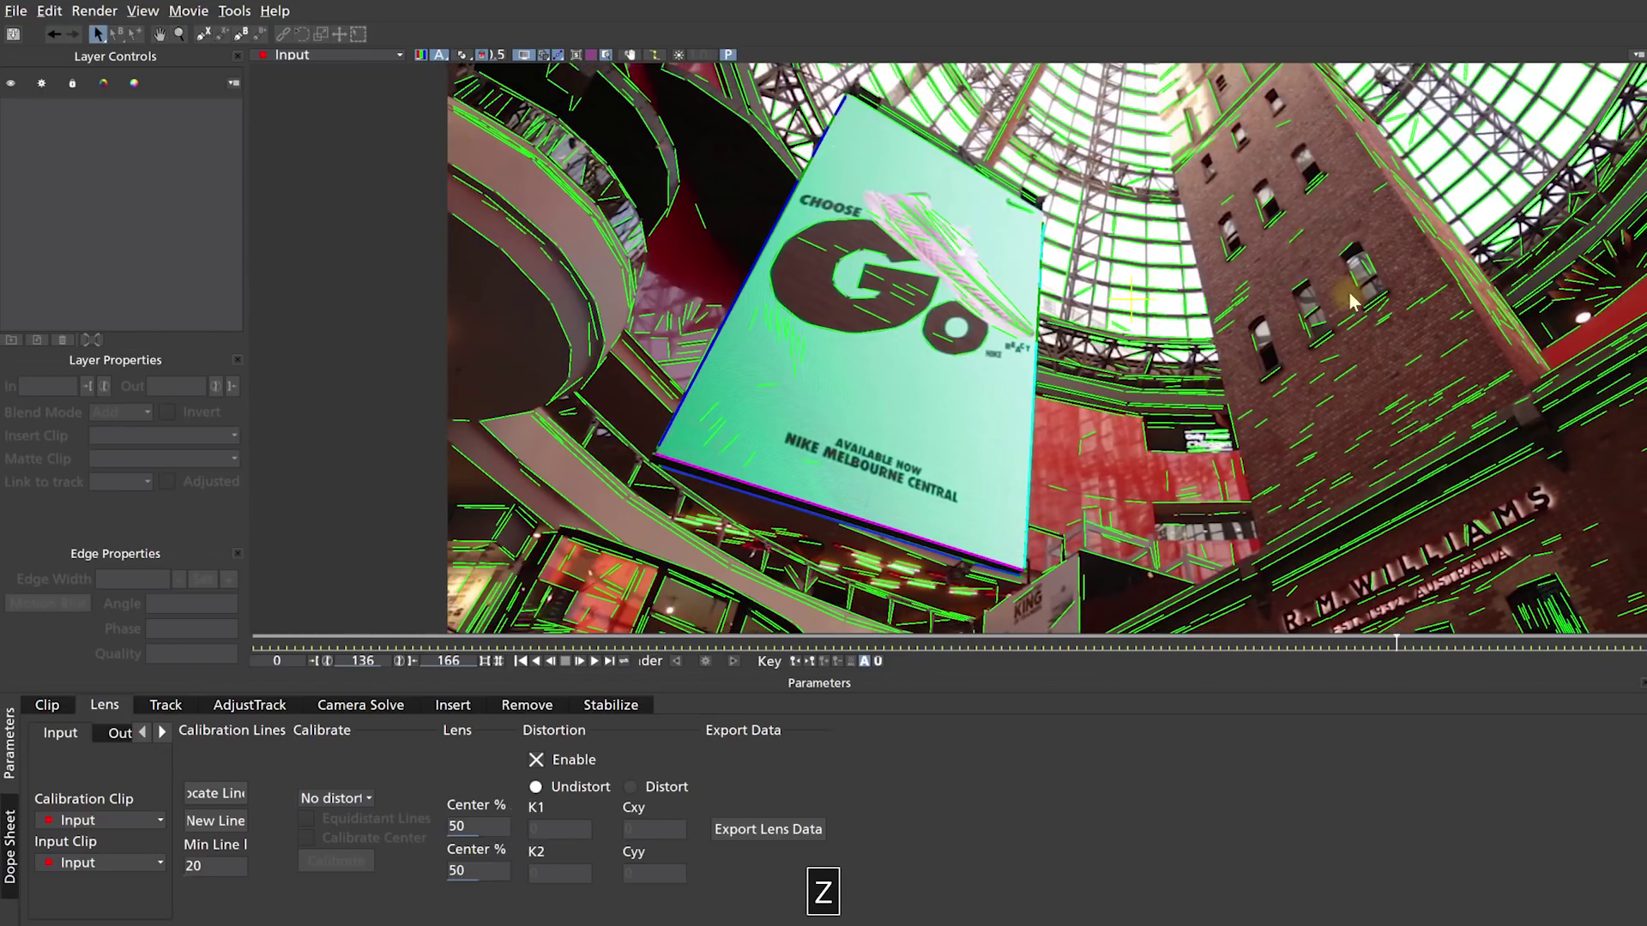
- Add two calibration lines across the brick tower, one where the pale stone meets the brick and one along a window row's sills
scroll(1209, 384, "up", 1)
key("n")
left_click_drag(1070, 212, 1147, 130)
left_click_drag(1084, 344, 1169, 272)
key("z")
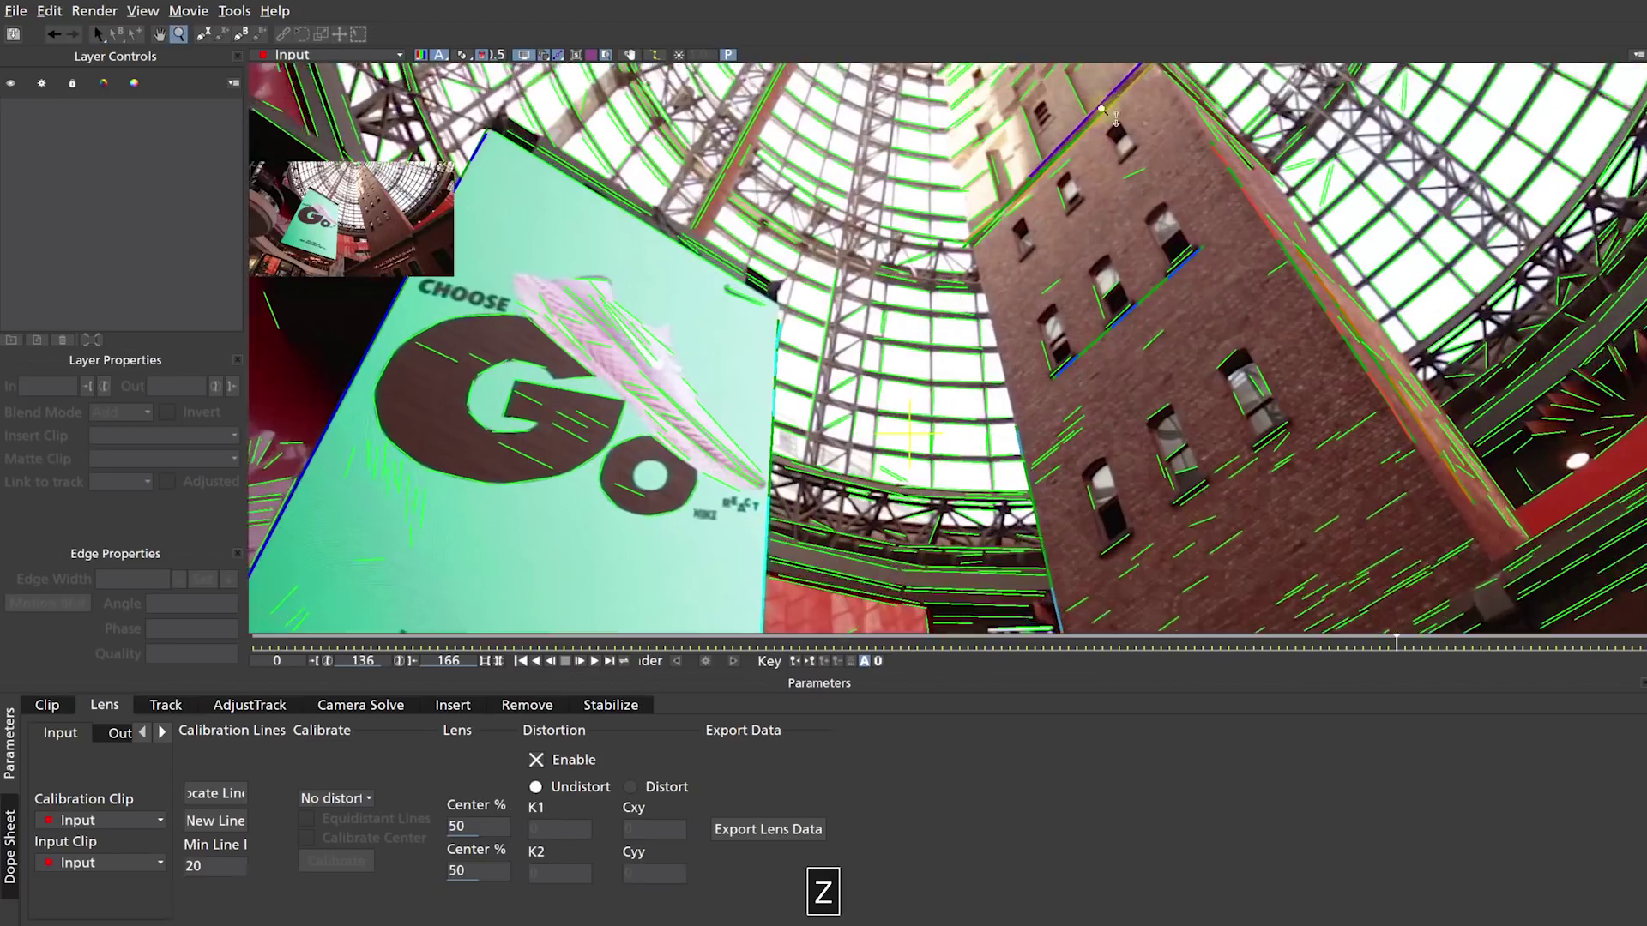
left_click_drag(1191, 246, 1191, 245)
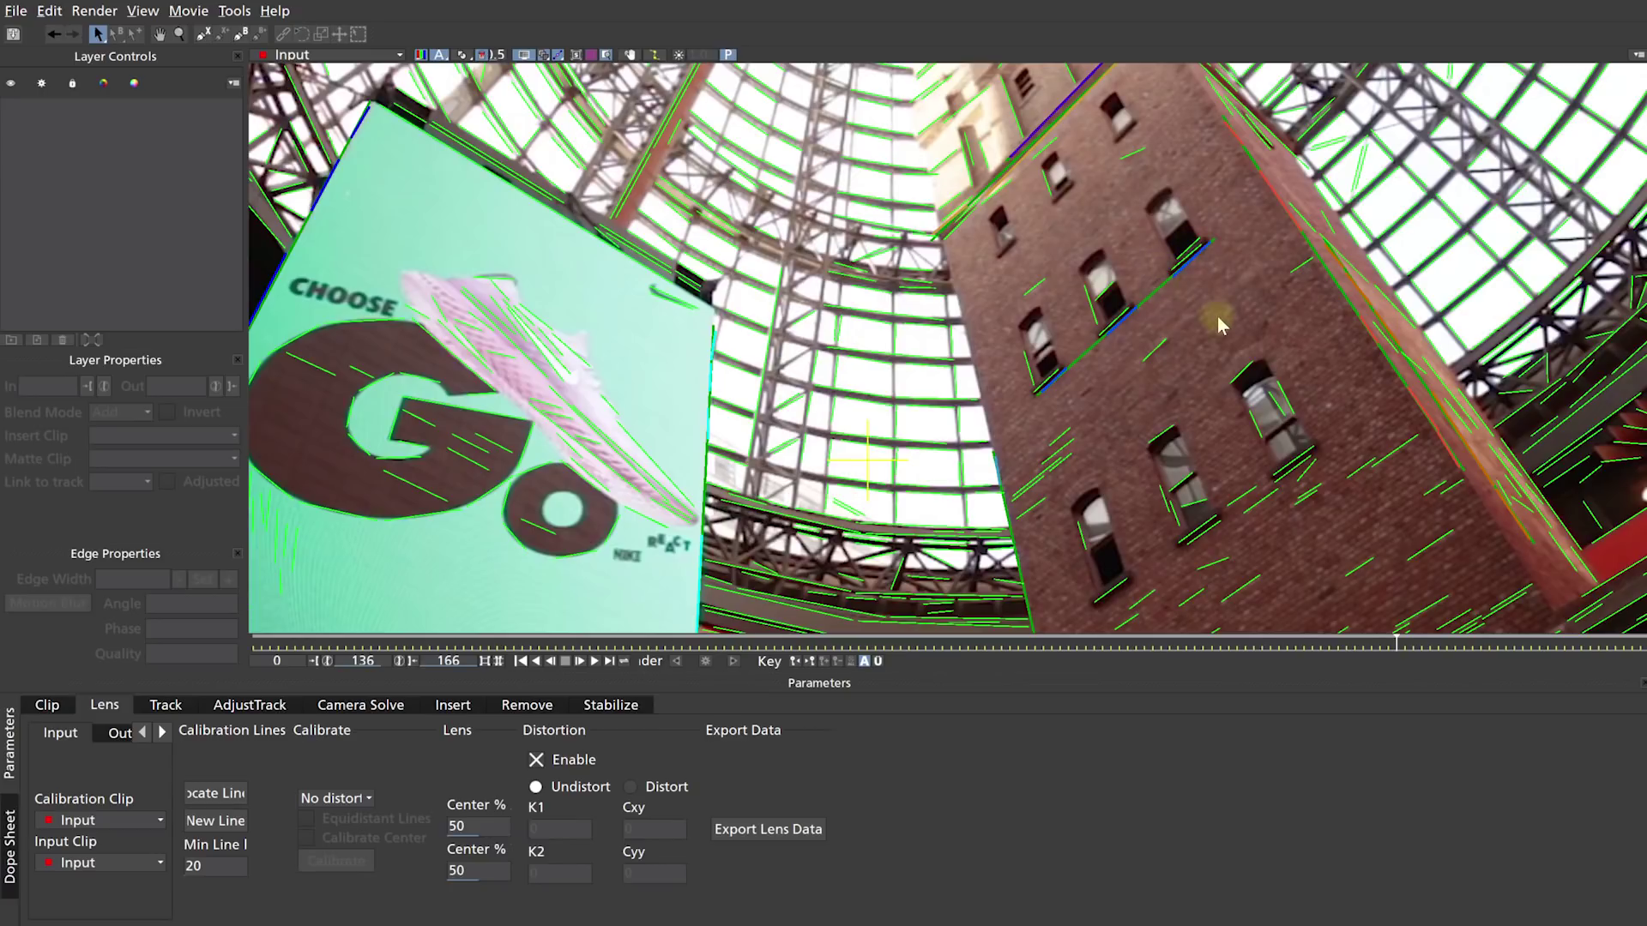
- Add calibration lines along the long straight ledge above the R.M. Williams sign
key("n")
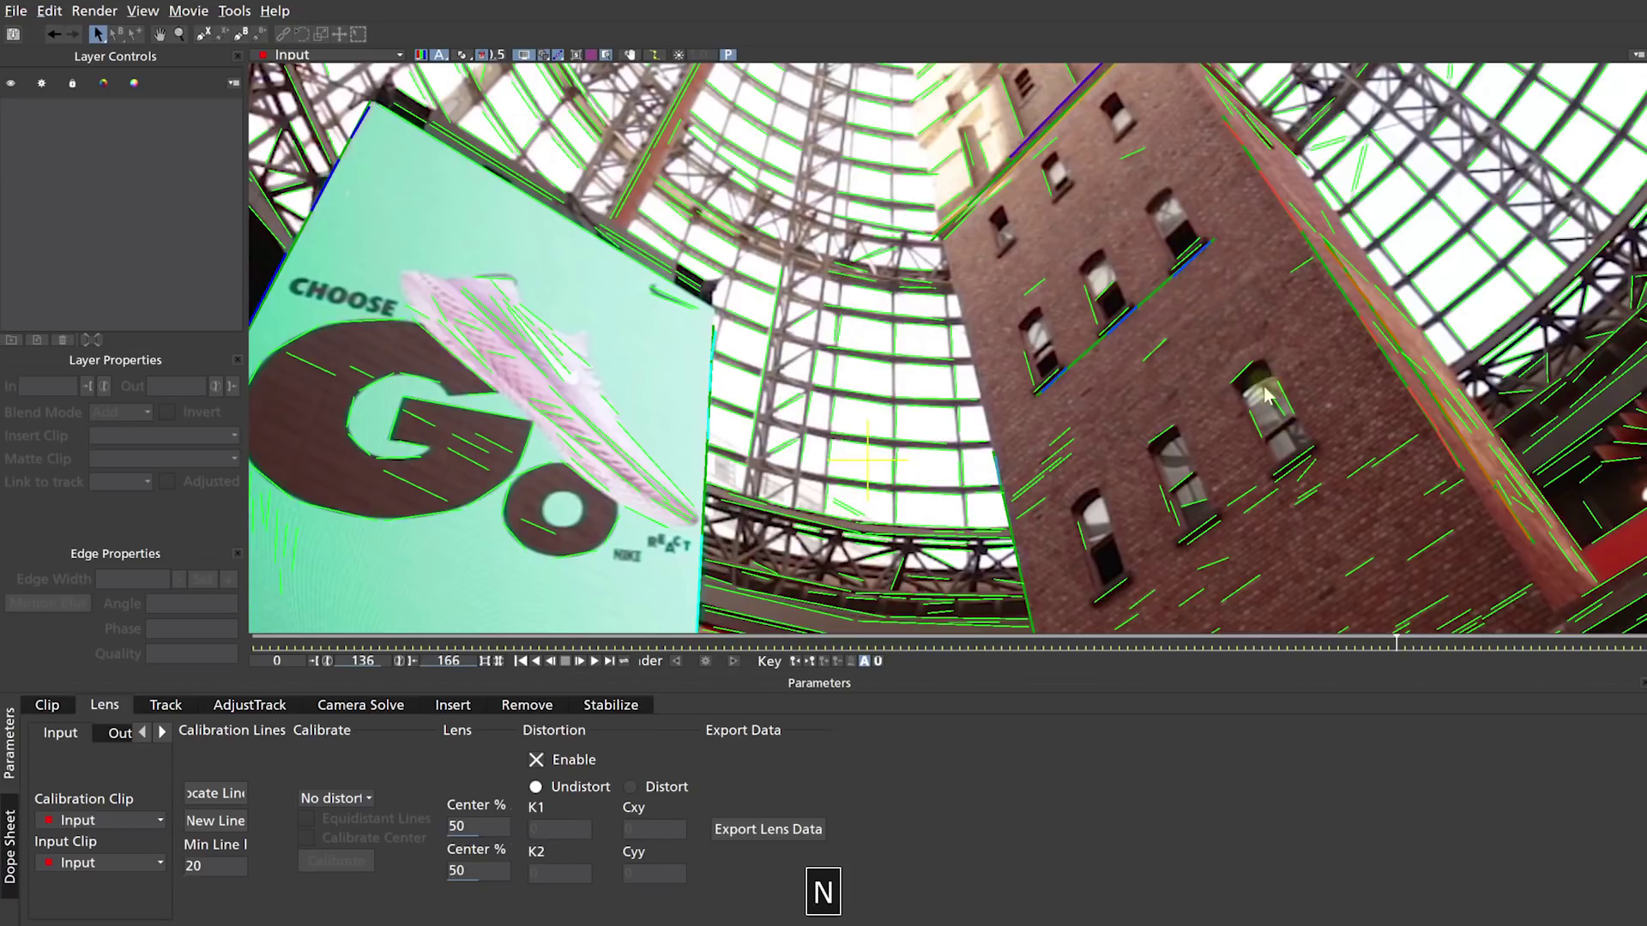
key("z")
left_click_drag(1319, 464, 1156, 207)
key("n")
left_click(1142, 407)
key("n")
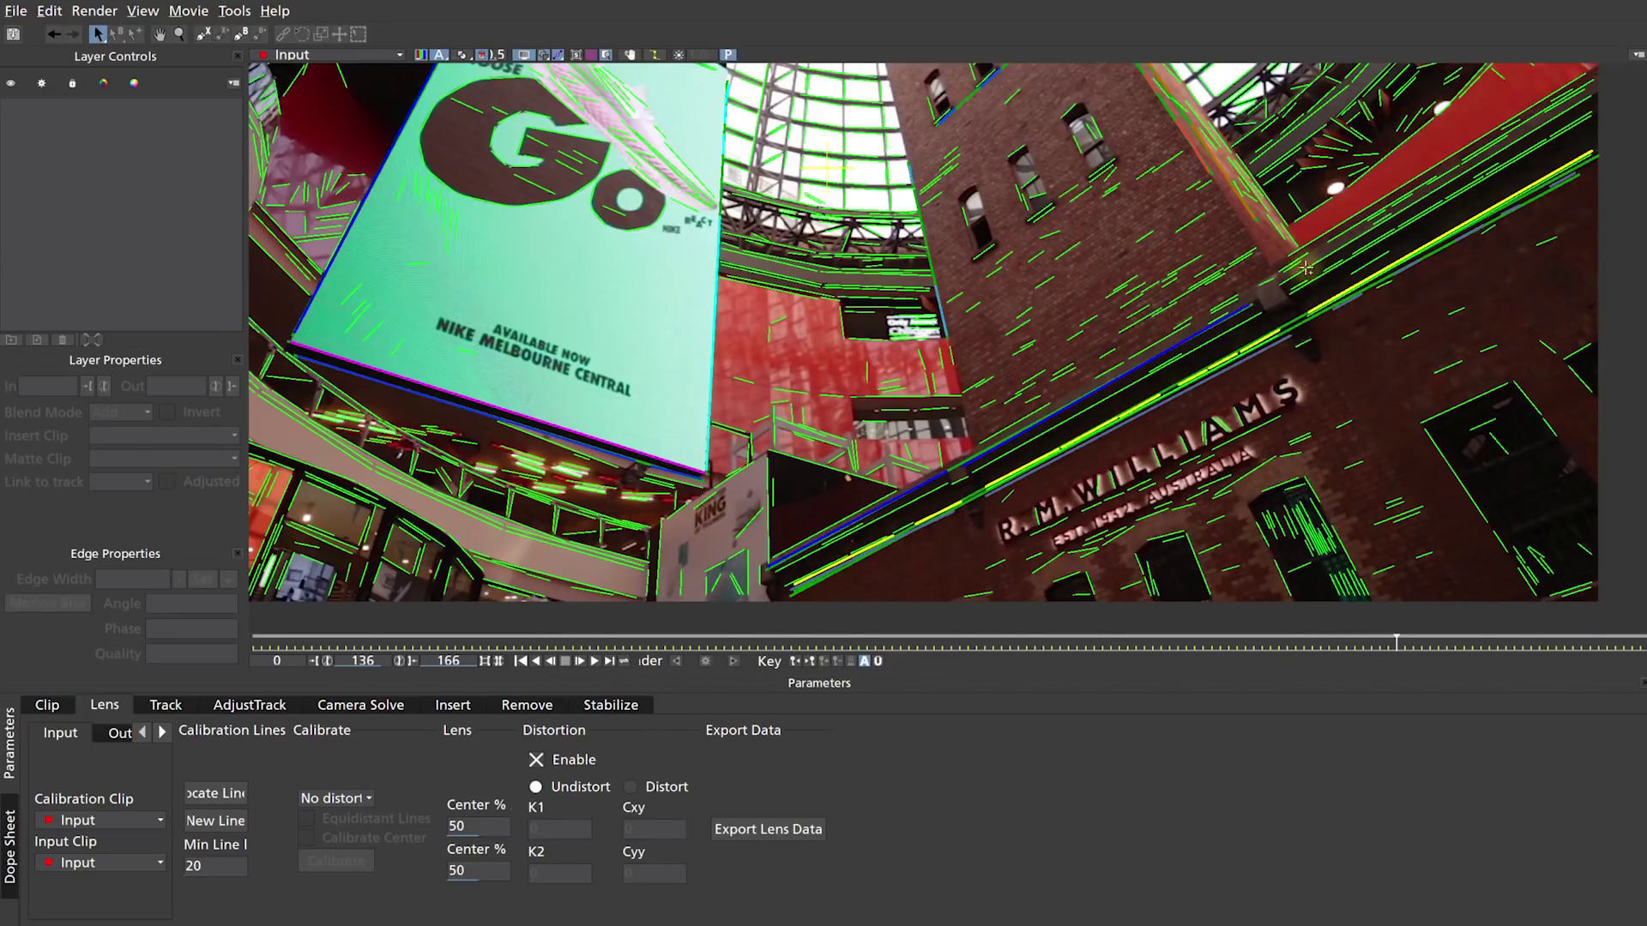
- Add further calibration lines along the edge beneath the red fascia and along the window edges of the R.M. Williams building
left_click(1469, 166)
key("n")
left_click(1413, 463)
key("n")
key("n")
key("n")
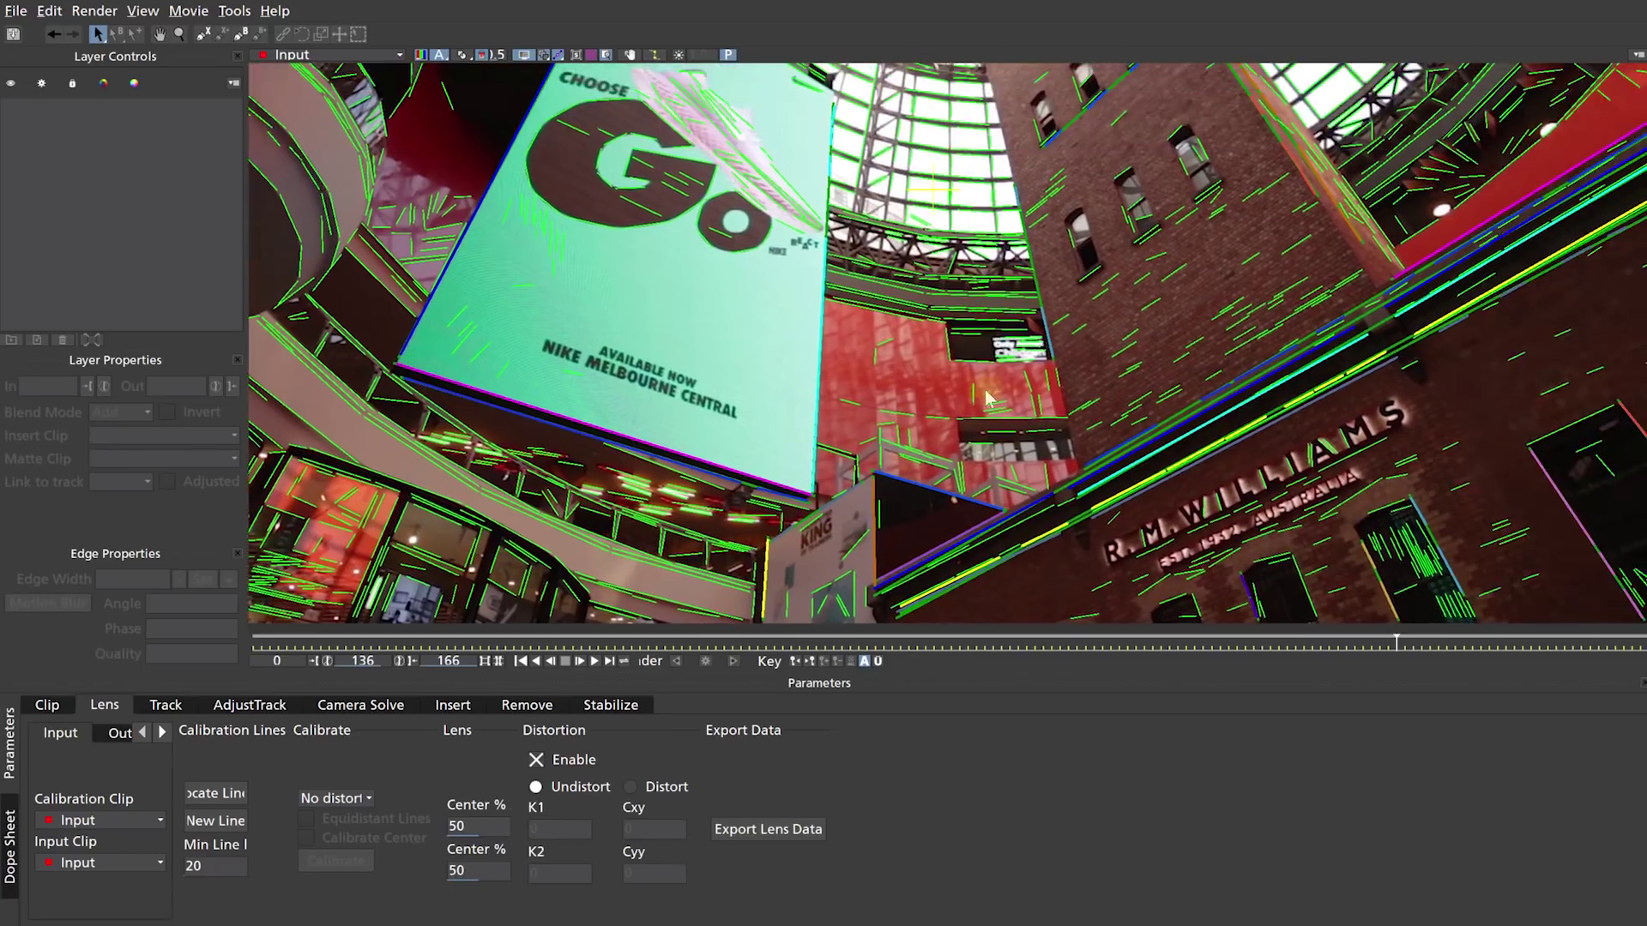
- Add calibration lines across the tower's pale upper section and one down a column of windows in its brick section
key("n")
key("n")
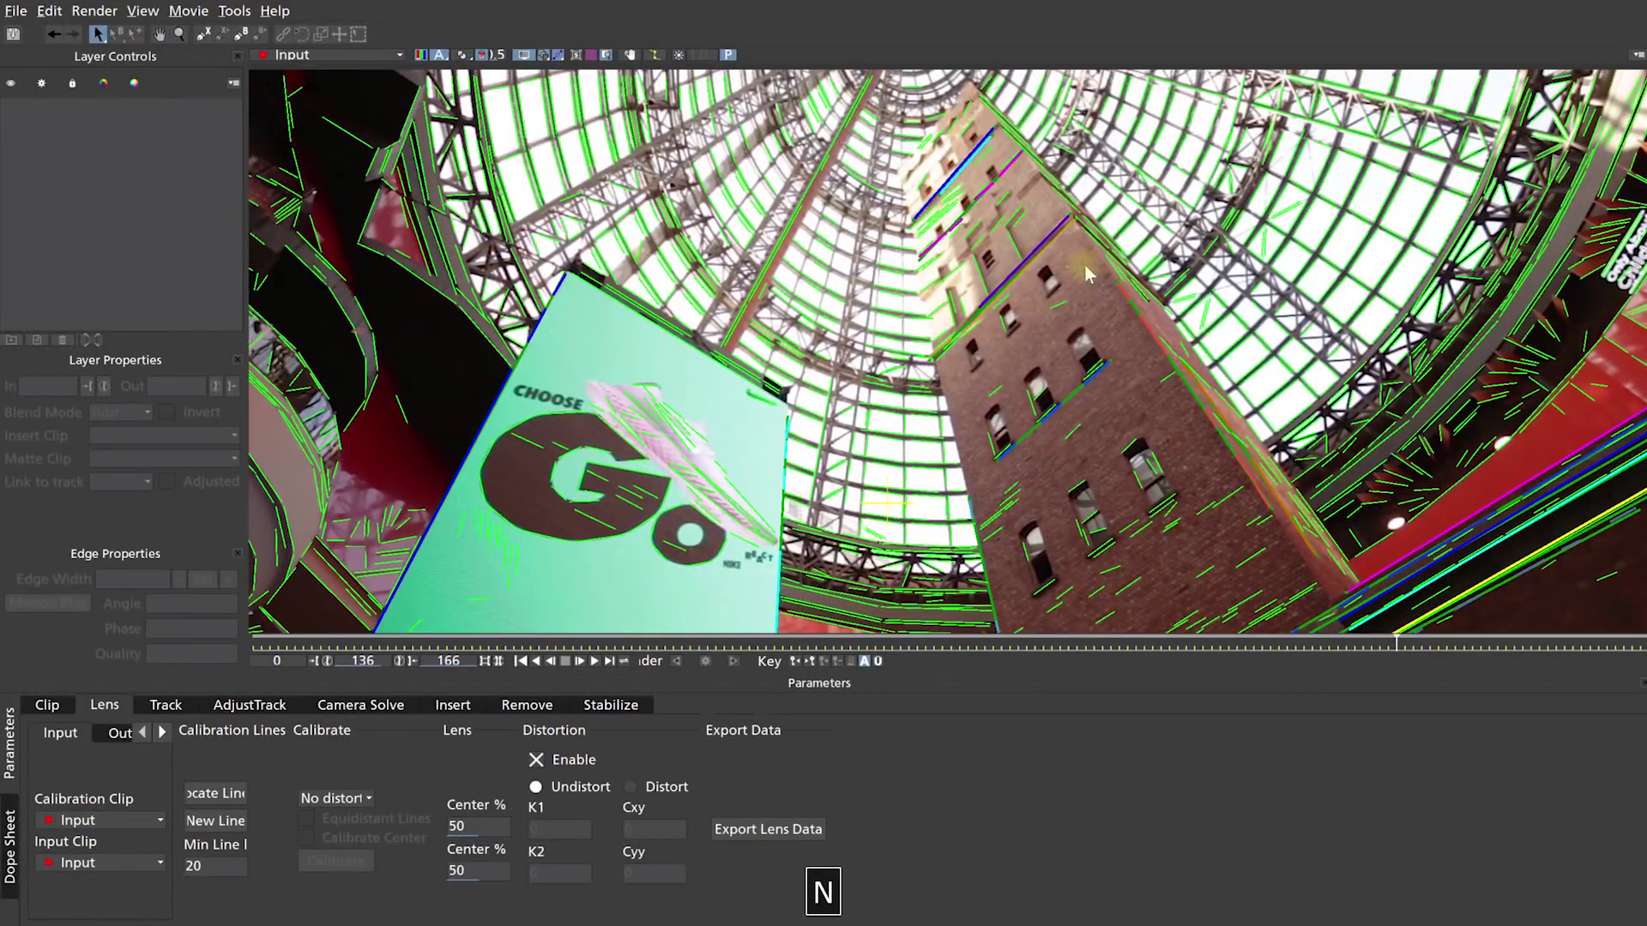
key("z")
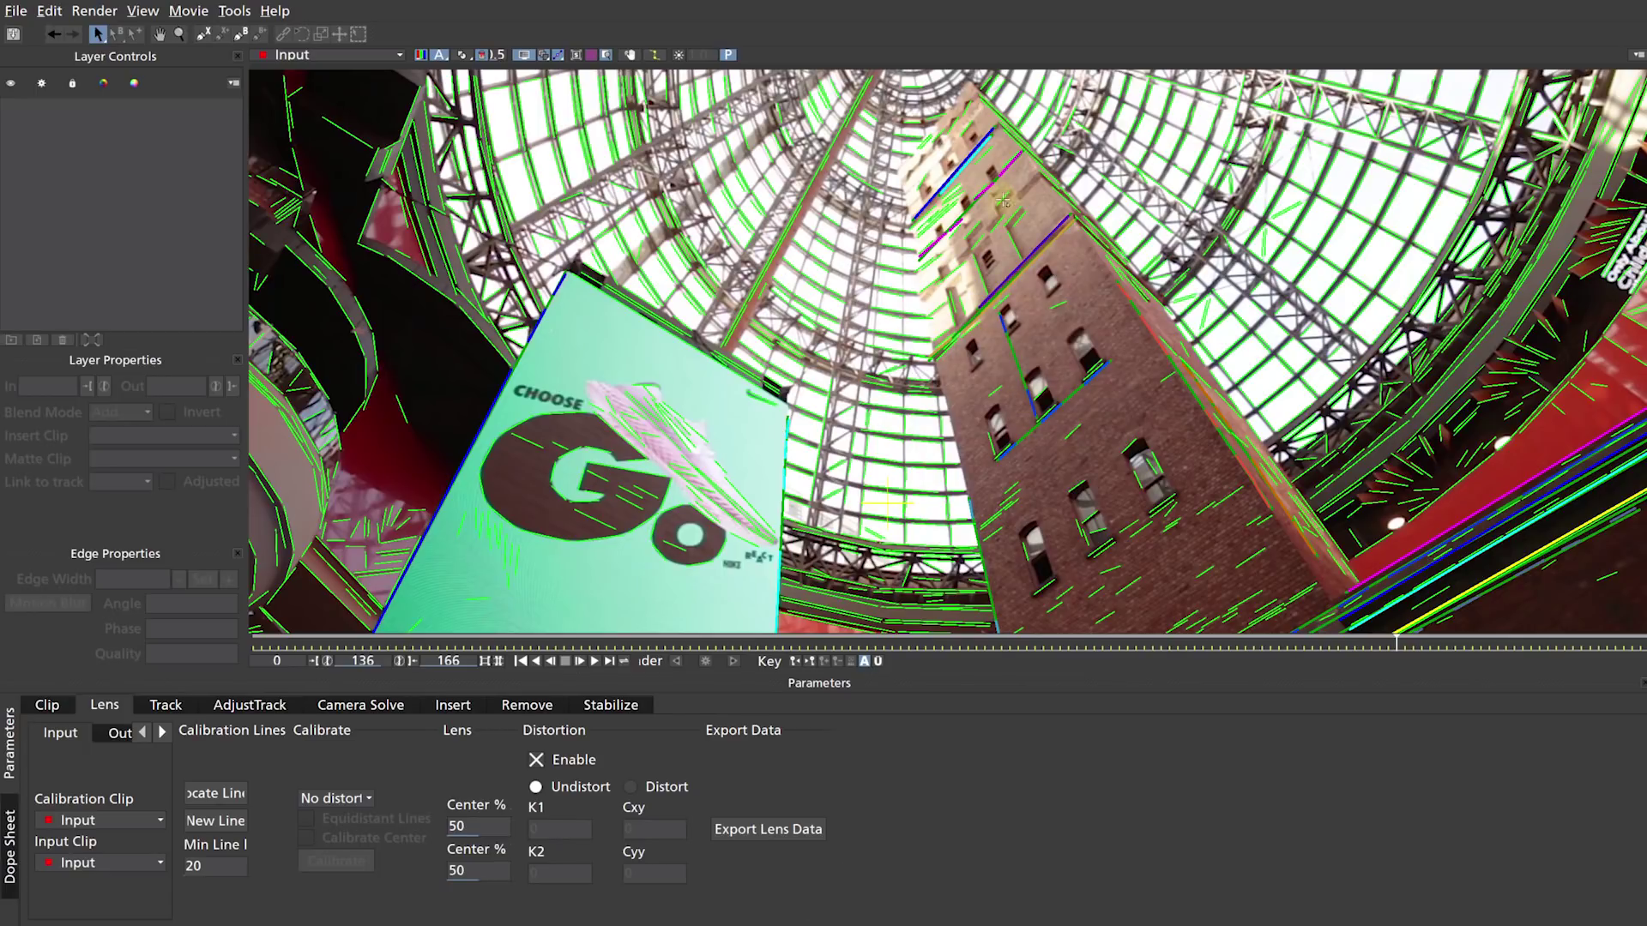
left_click(1011, 378)
scroll(1030, 262, "down", 2)
key("z")
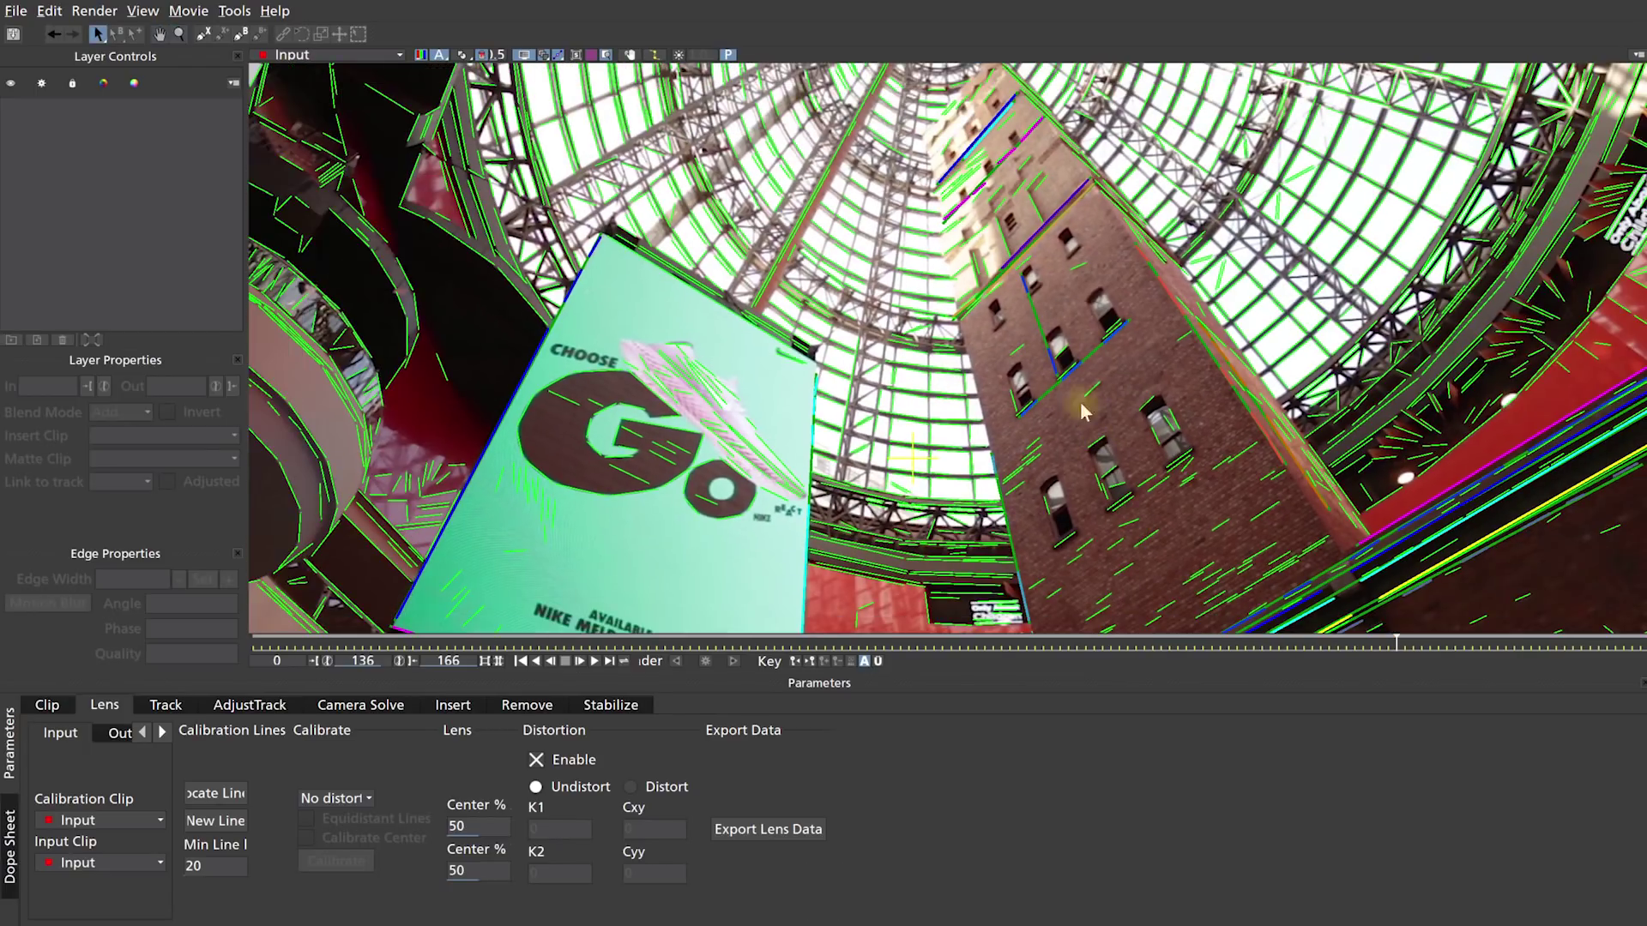
- Set the minimum calibration line length to 0
scroll(943, 367, "down", 2)
scroll(944, 367, "up", 2)
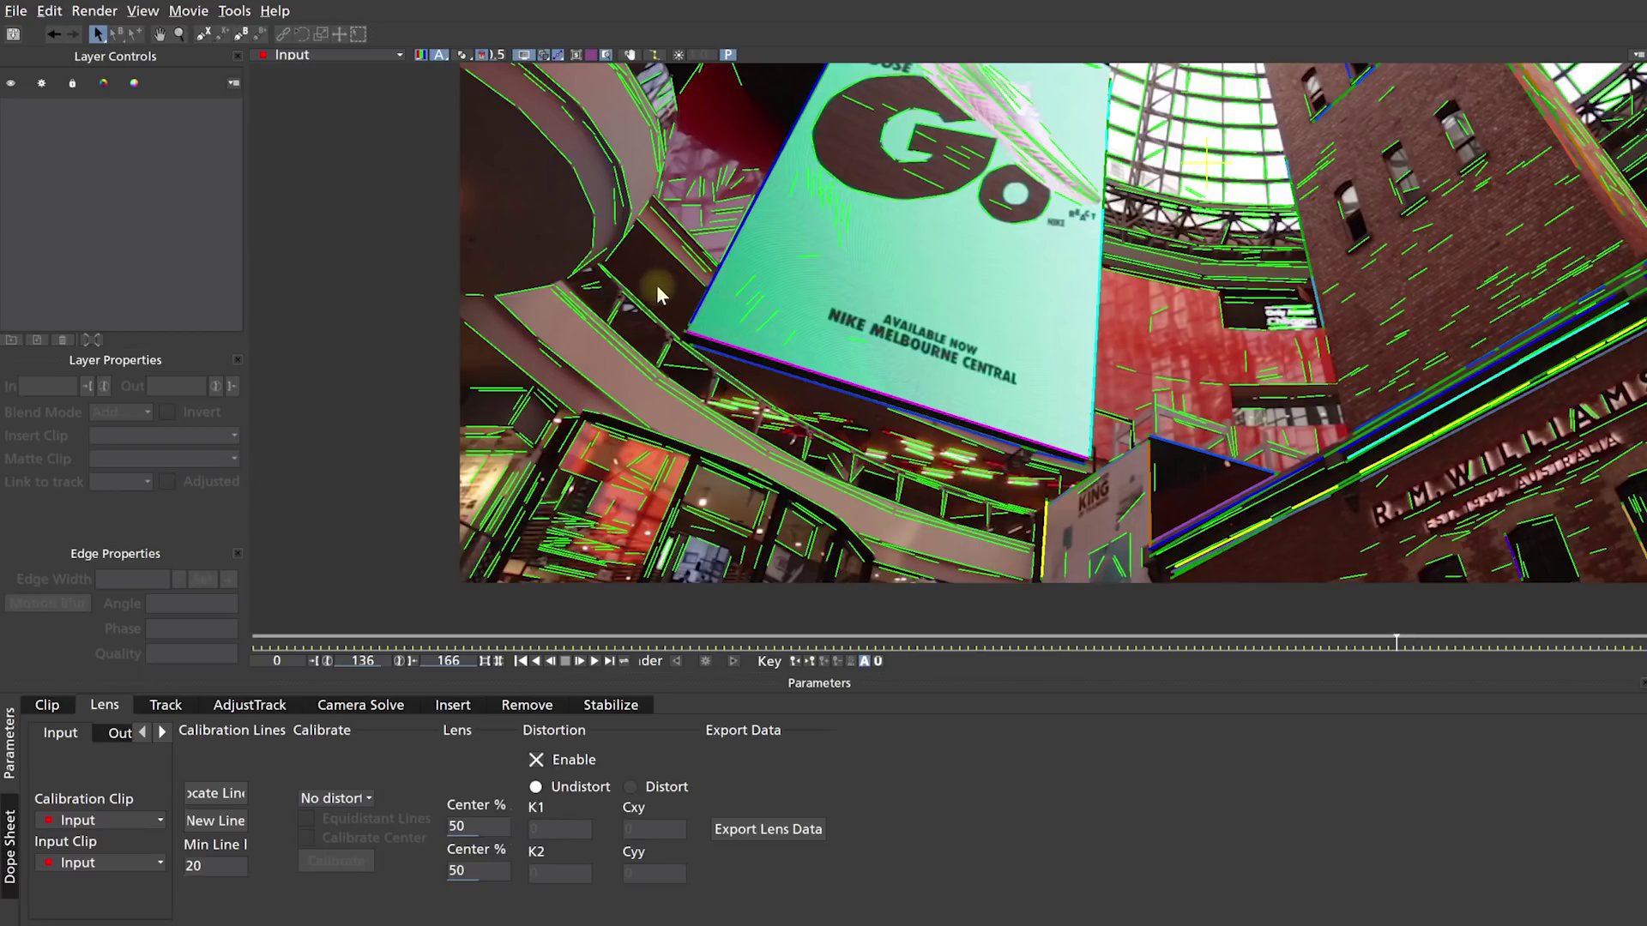
left_click_drag(686, 270, 1102, 325)
key("z")
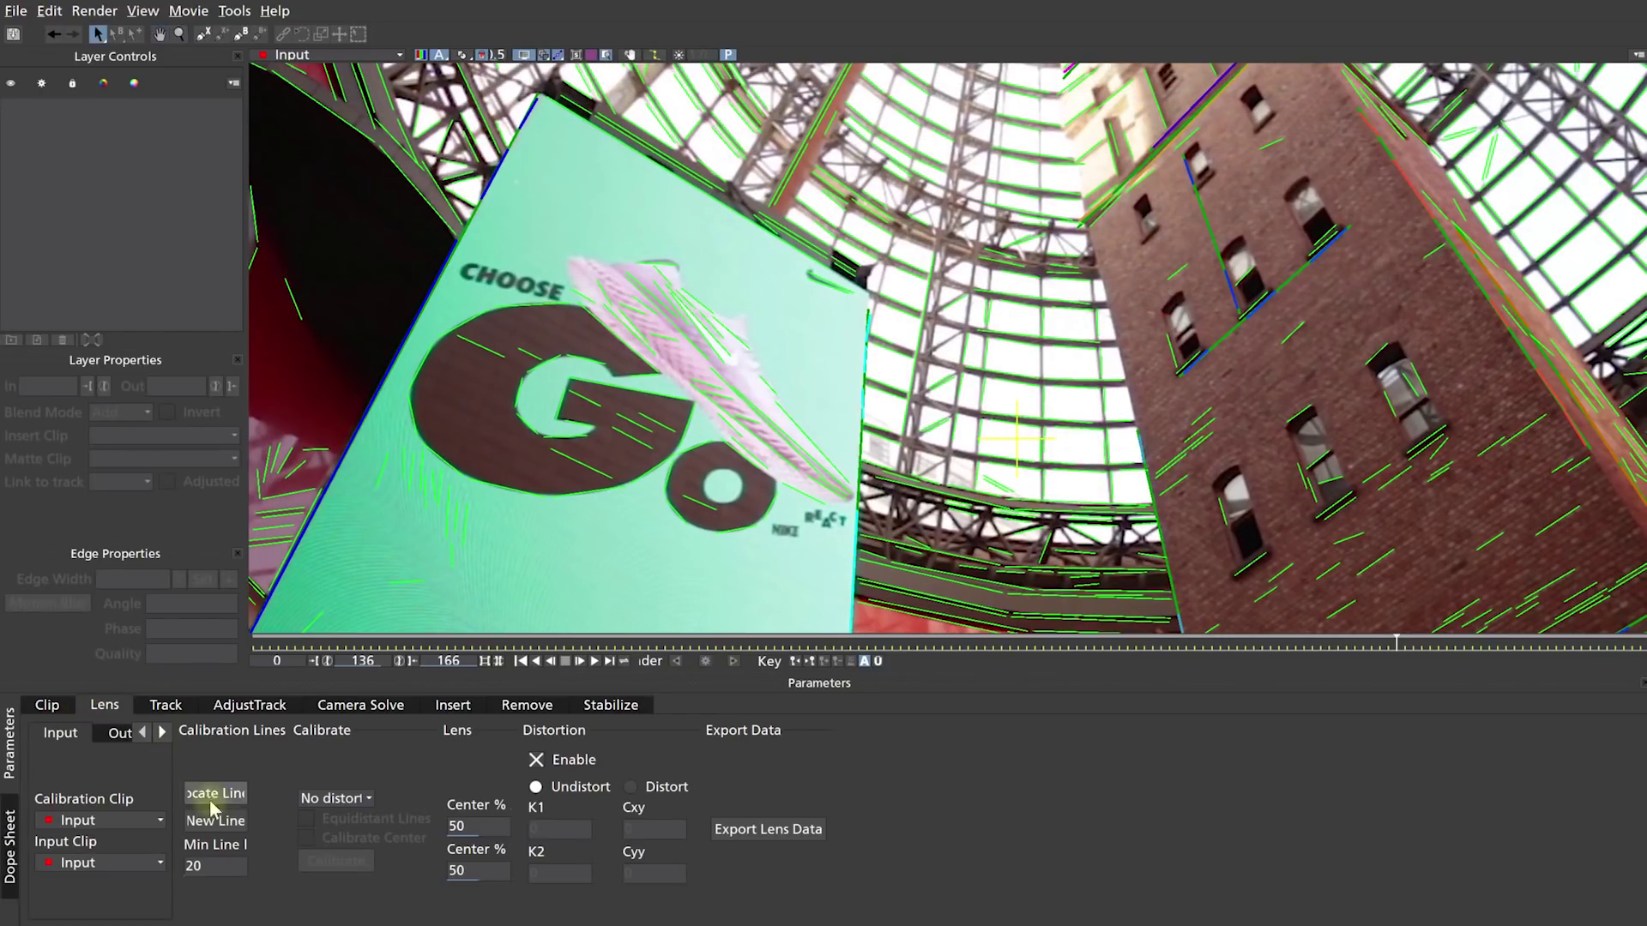
double_click(210, 866)
type("6")
key("BackSpace")
type("0")
- Add calibration lines along the brick tower's left edge, the billboard's top edge and a straight rib of the glass dome
left_click_drag(1179, 386, 1158, 190)
key("n")
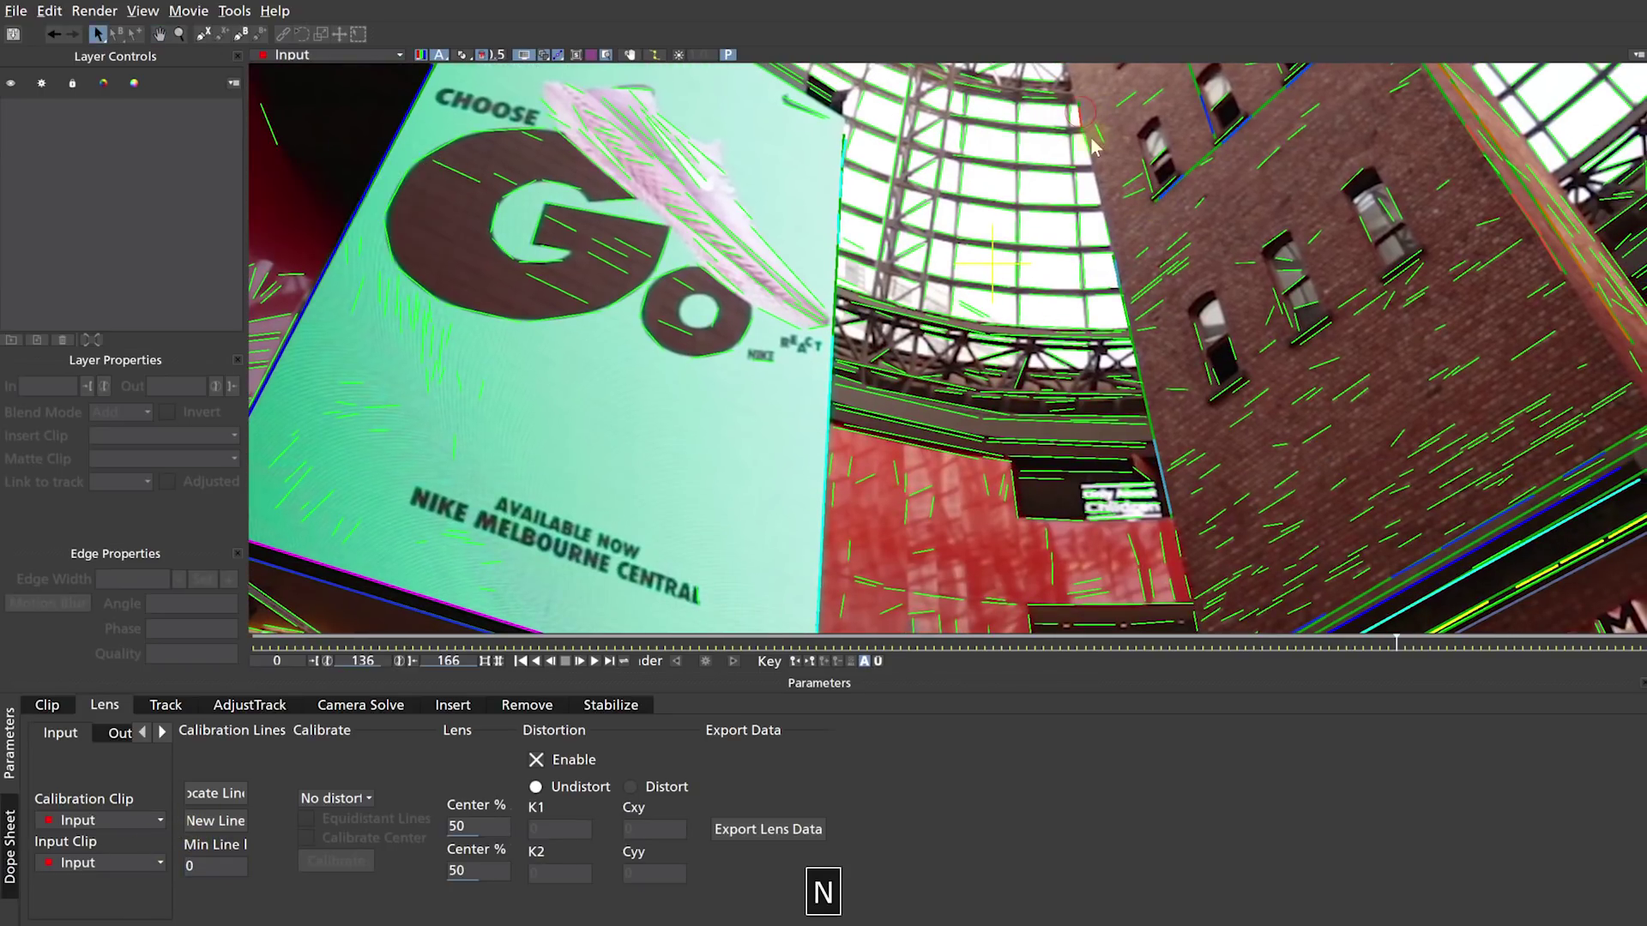
left_click_drag(1132, 317, 1193, 600)
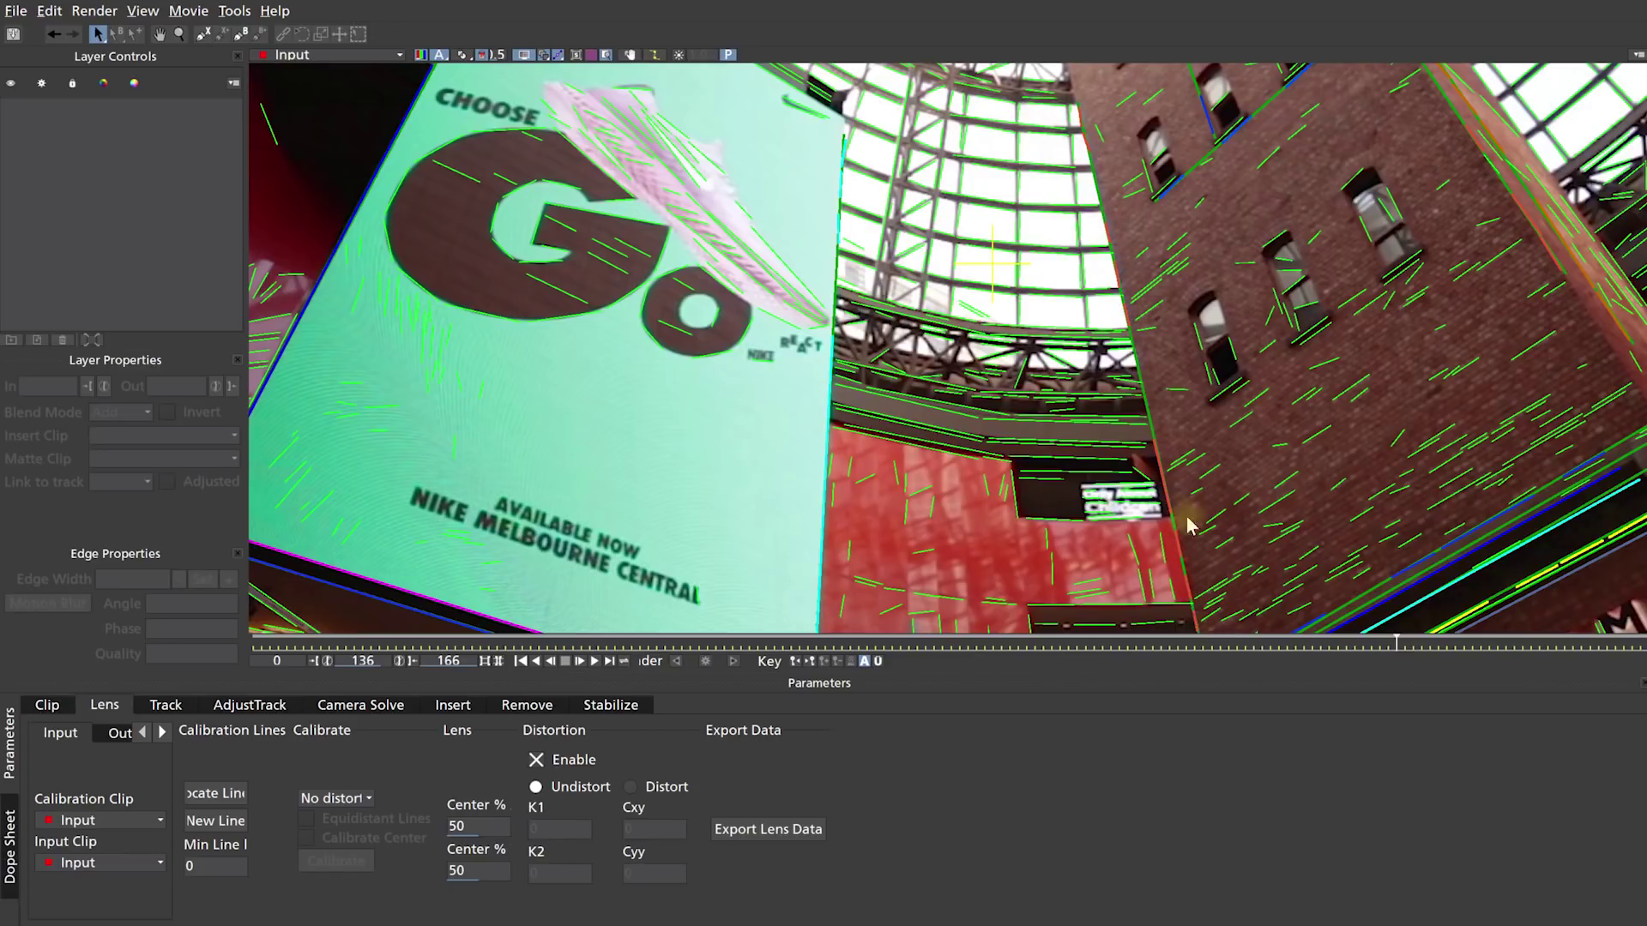
key("n")
scroll(1012, 395, "up", 3)
left_click_drag(1440, 583, 1012, 396)
key("n")
- Raise the minimum calibration line length to 91 and finally to 374 to filter out the short detected lines
left_click(214, 866)
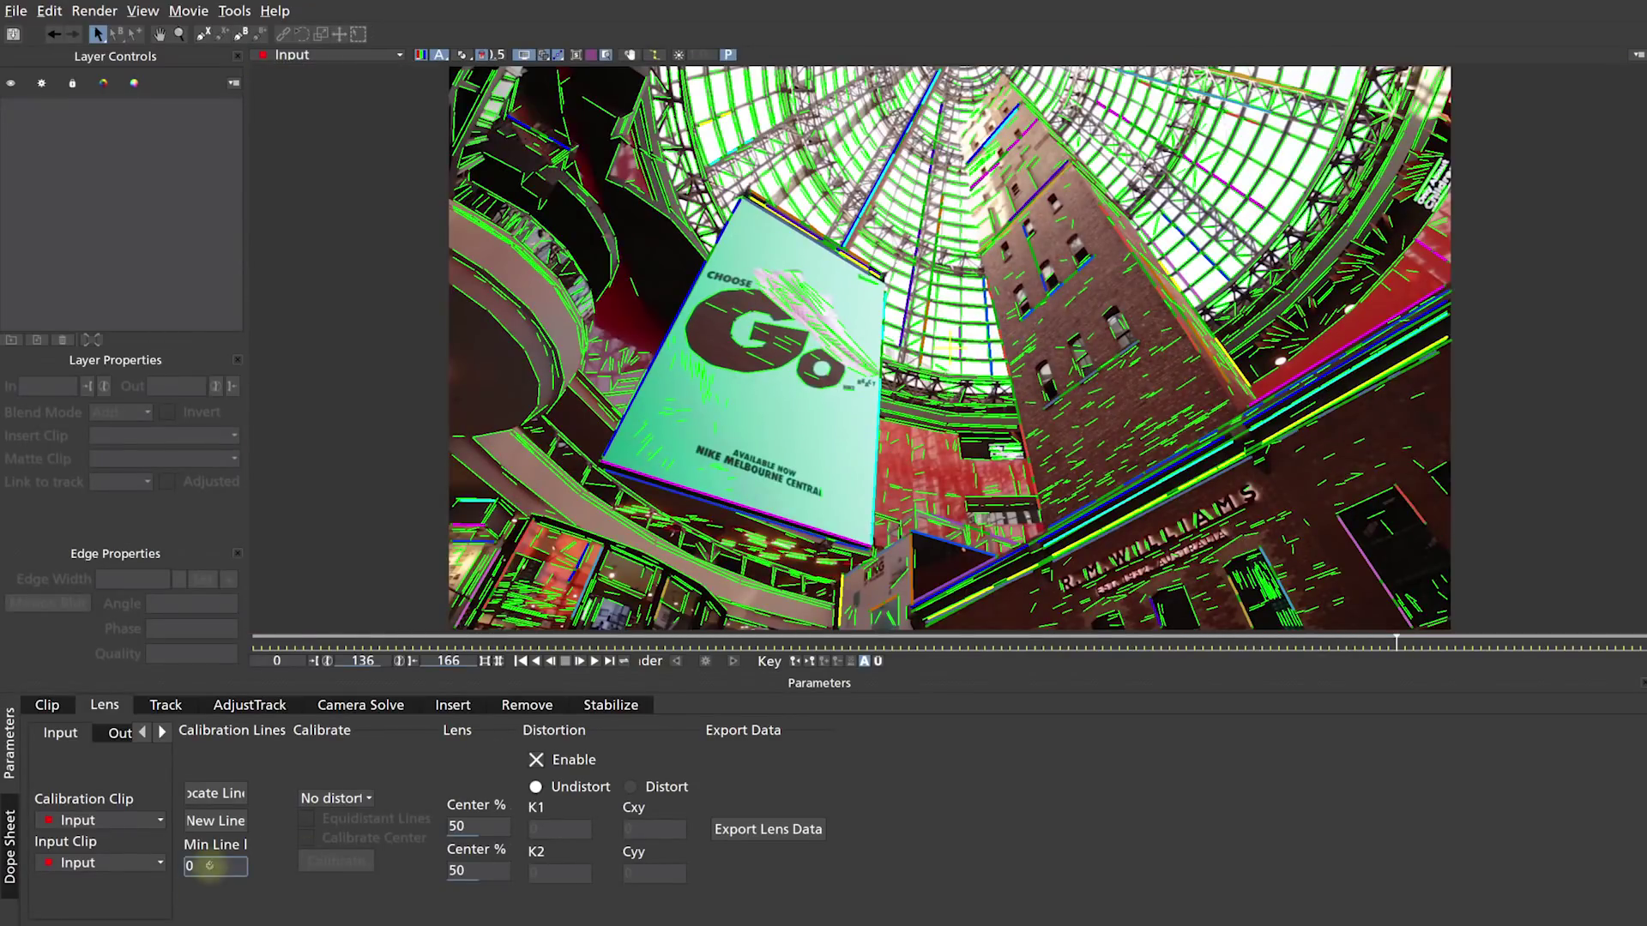
key("BackSpace")
type("89")
key("Return")
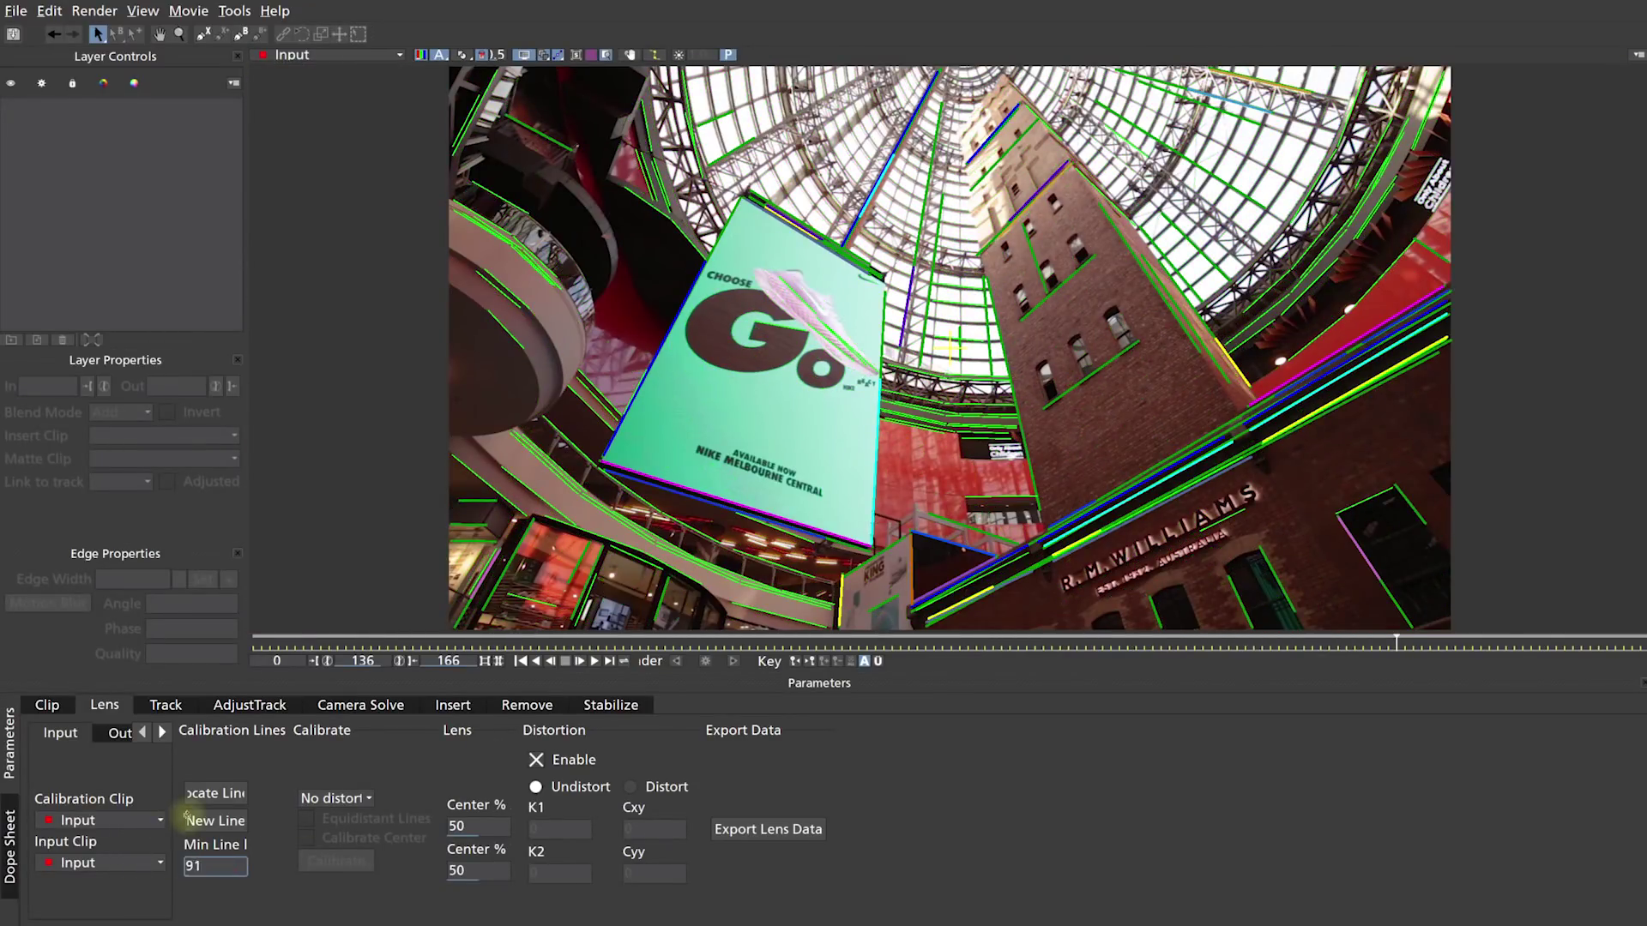
key("BackSpace")
key("BackSpace")
type("374")
key("Return")
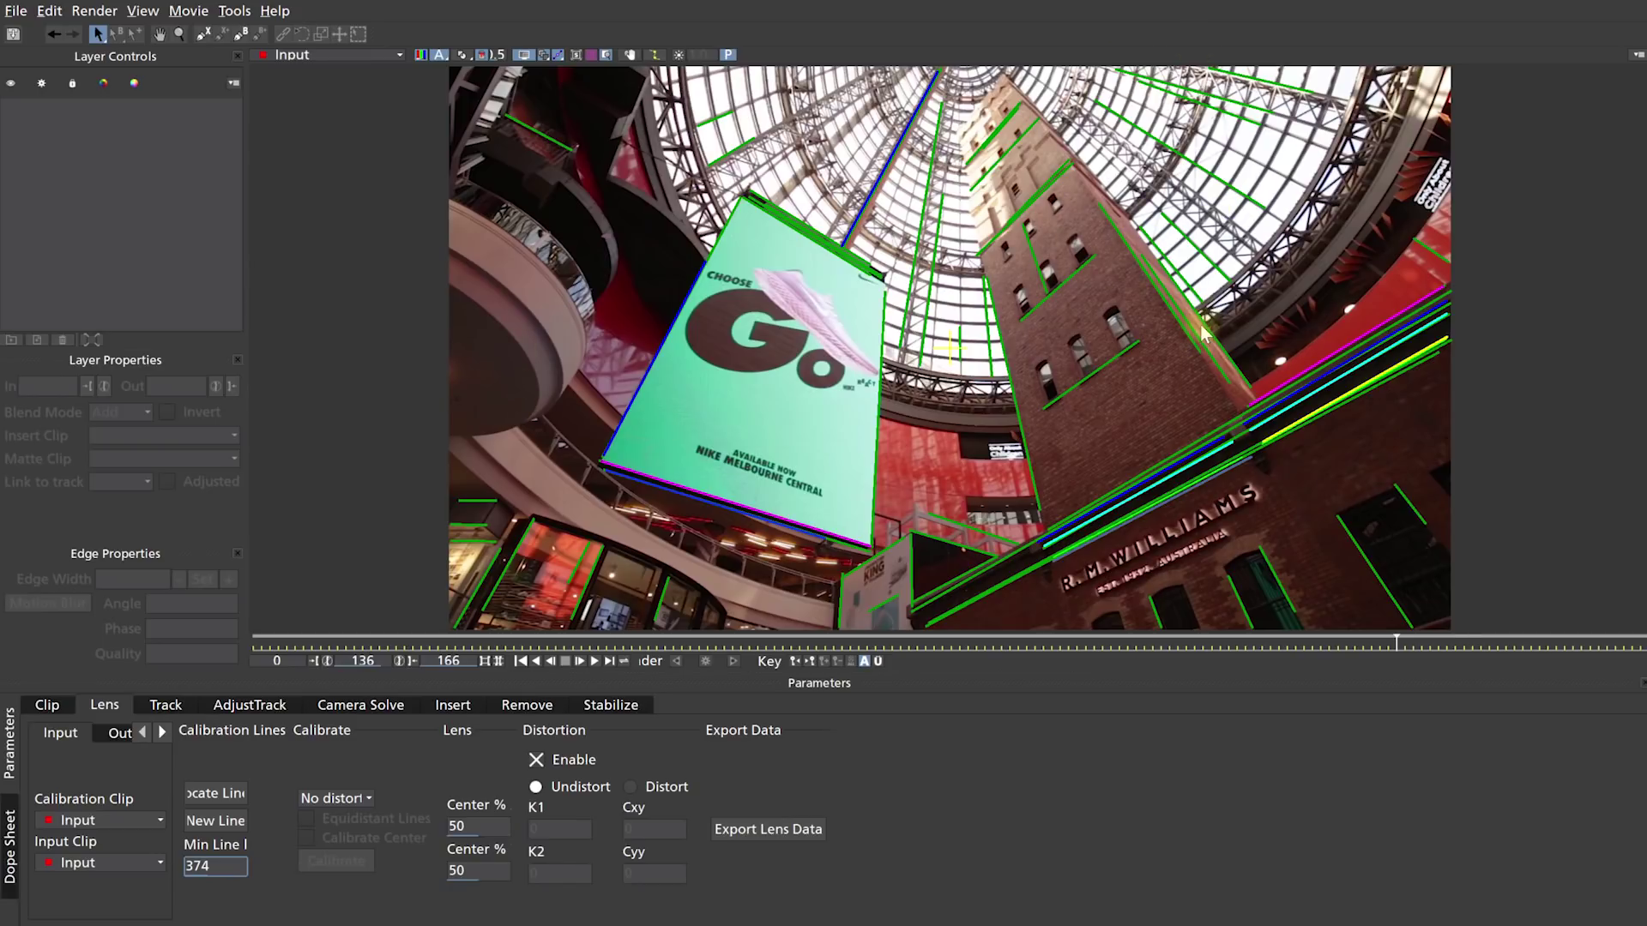
- Choose the 1-Parameter distortion model and calibrate the lens
left_click(103, 712)
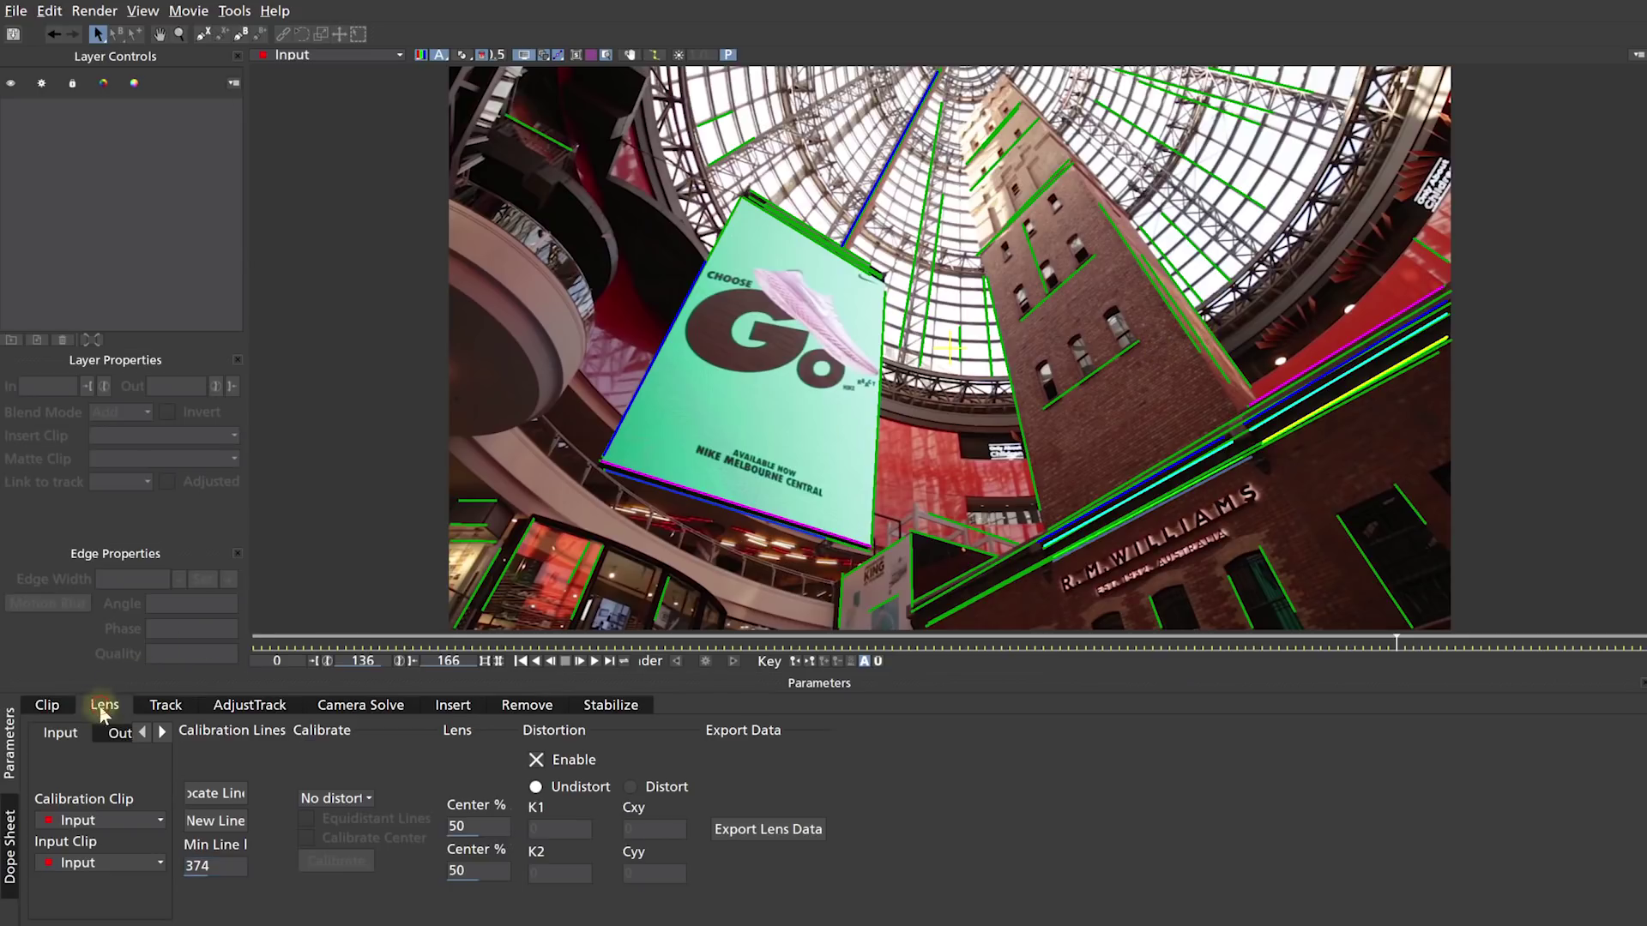
left_click(365, 800)
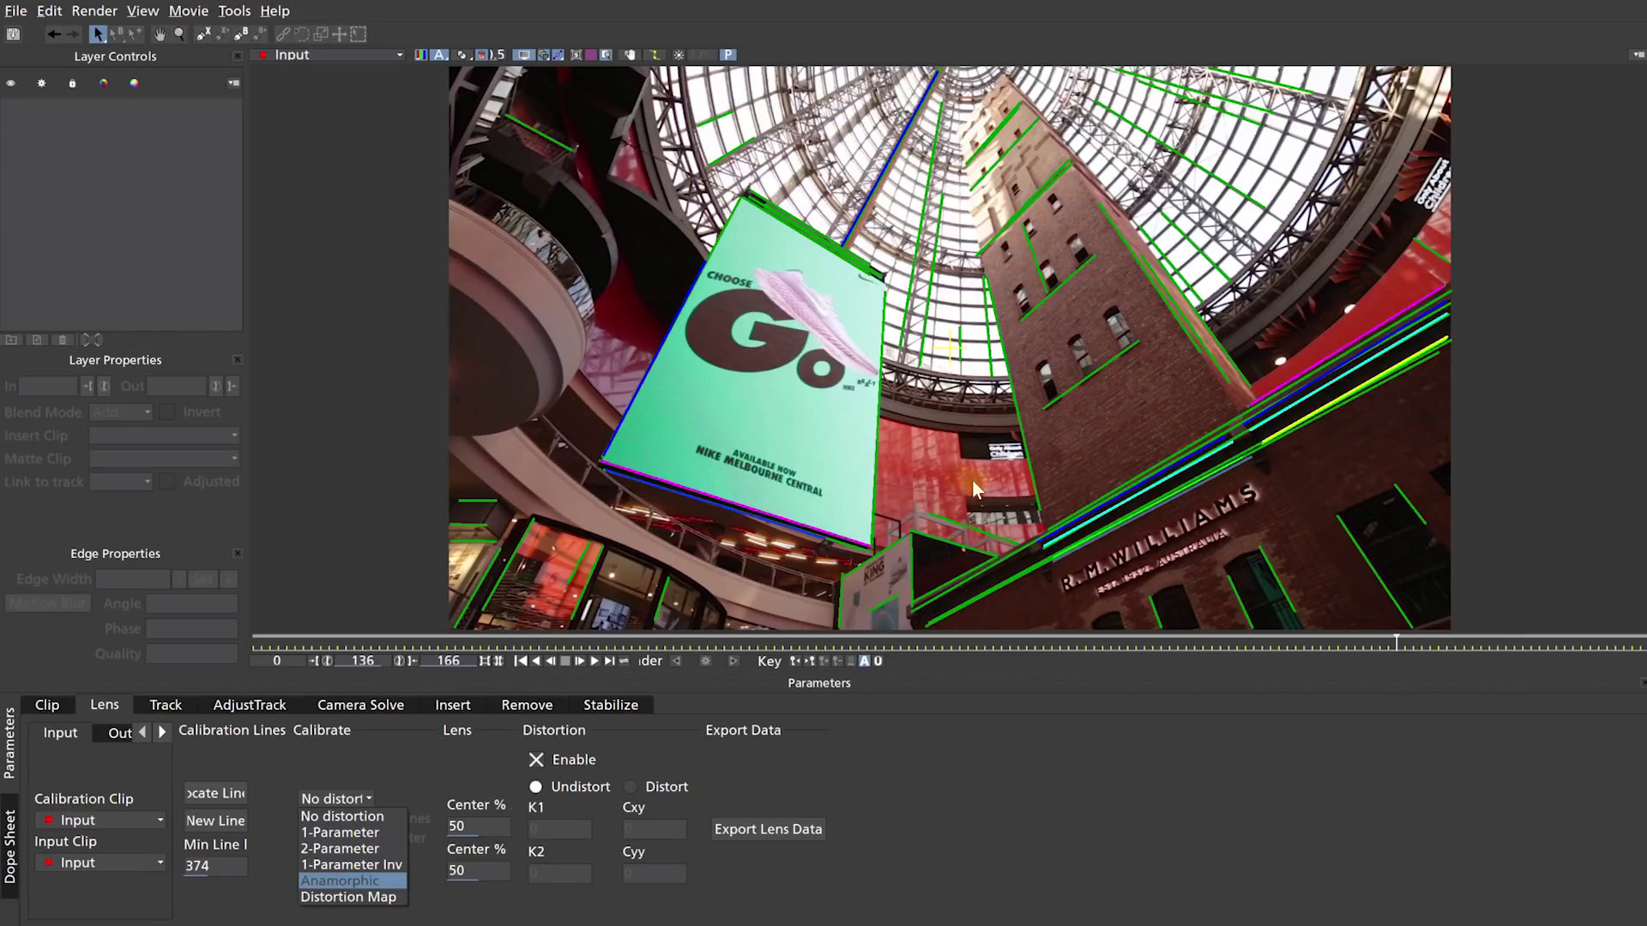
left_click(362, 832)
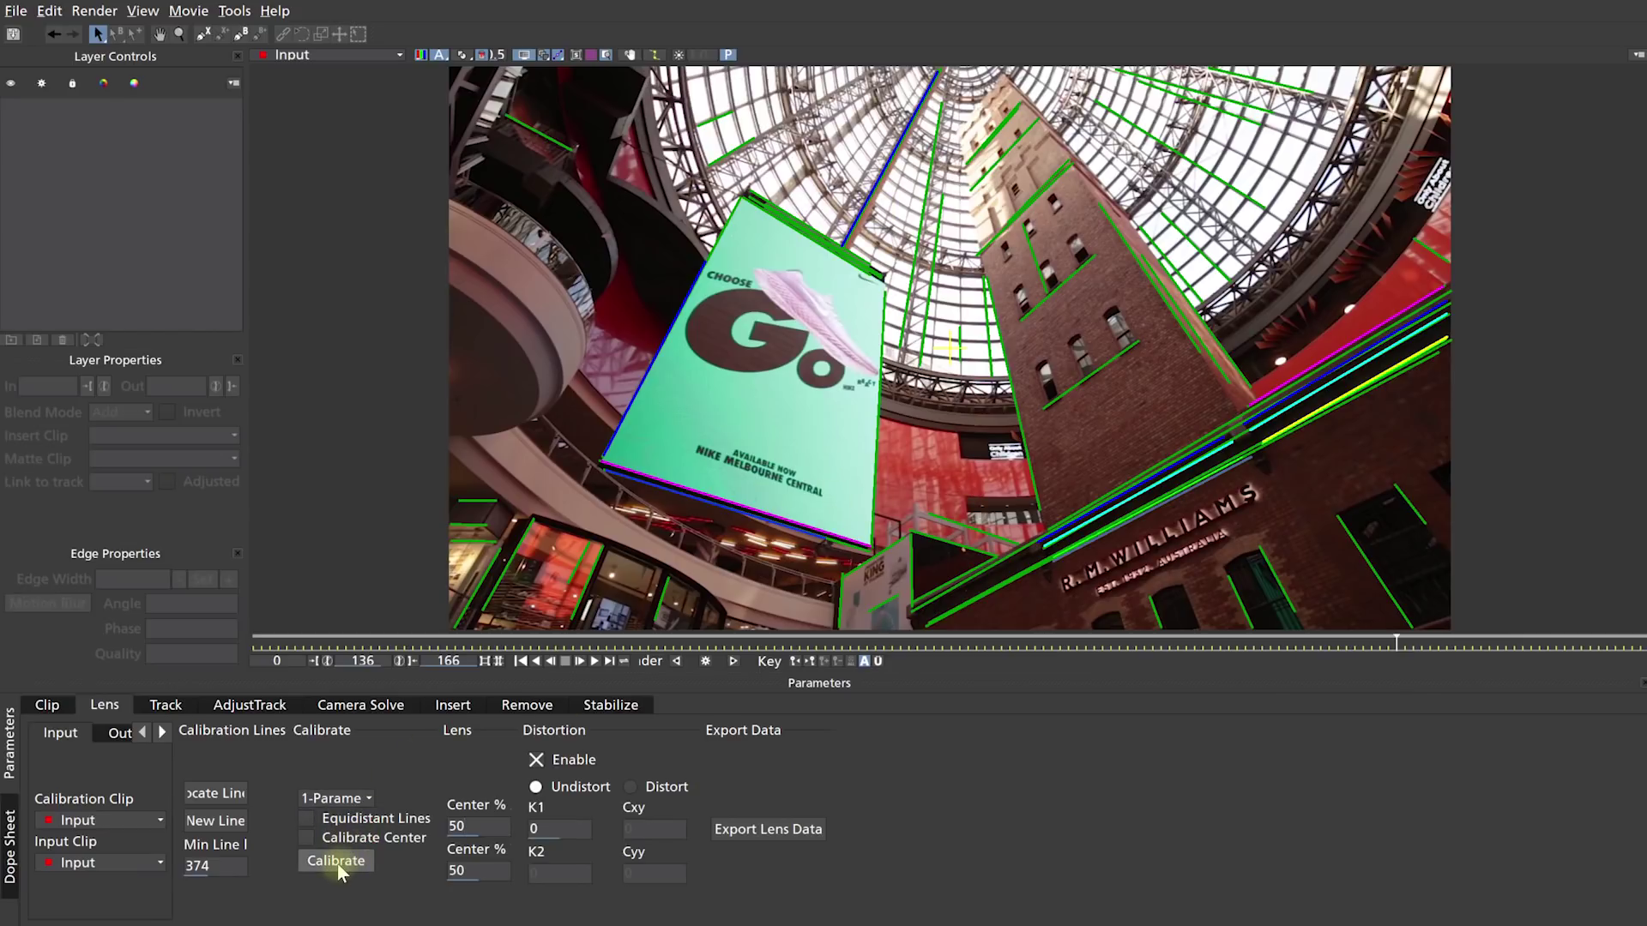
left_click(340, 861)
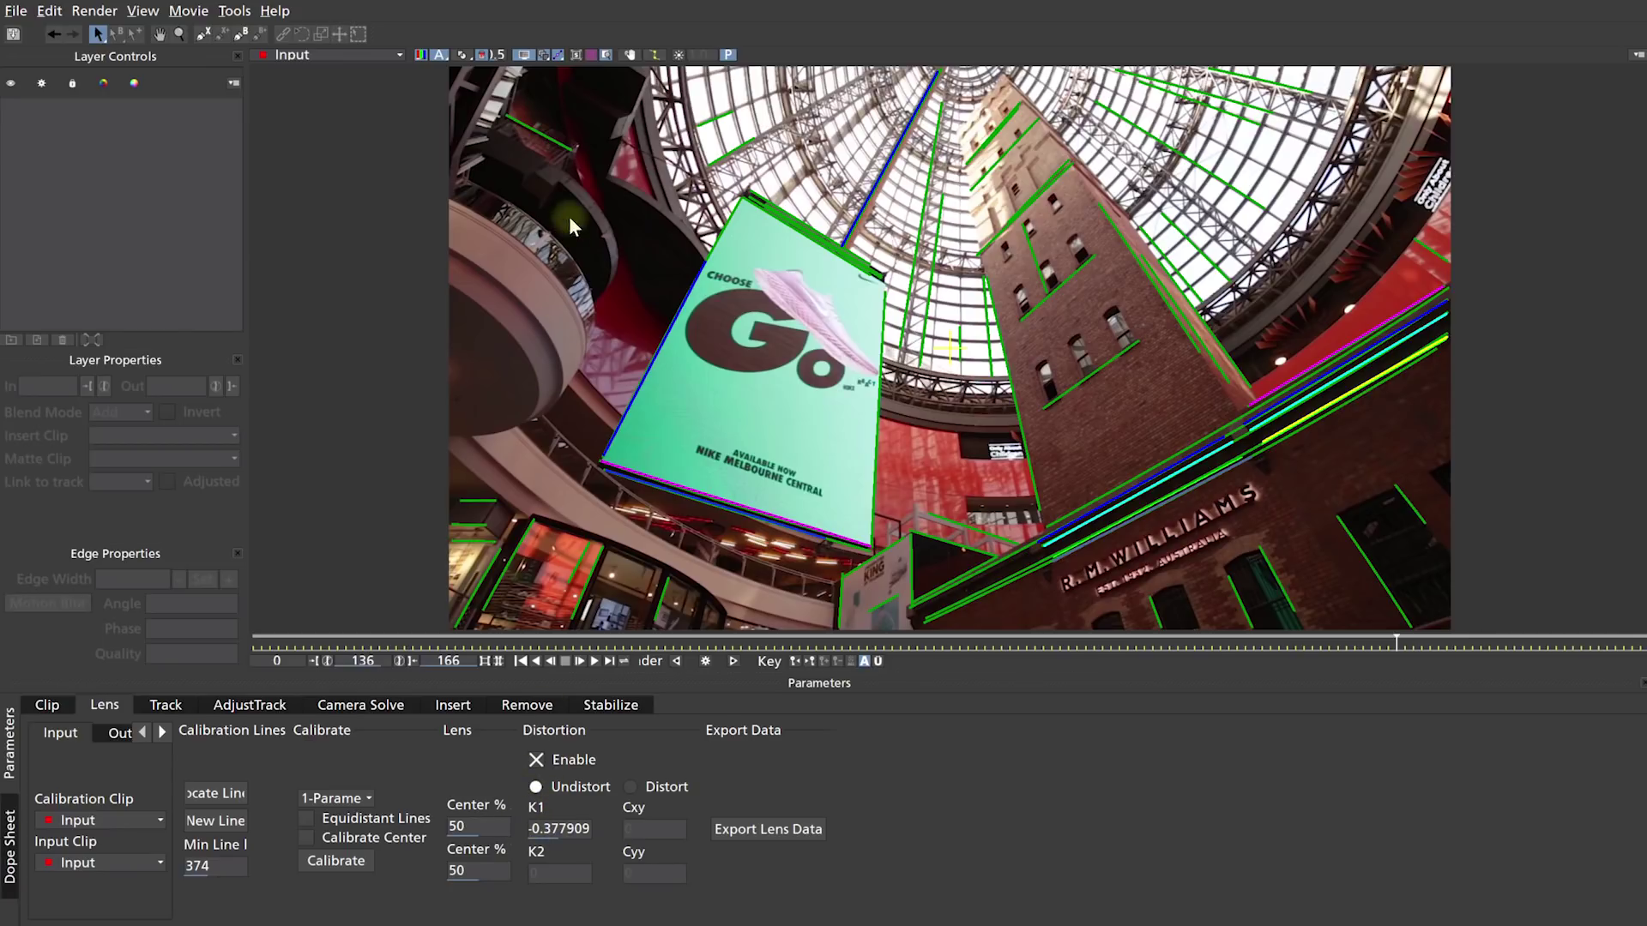
- Overlay the distortion grid on the footage and compare the selected layer view with the Lens: undistorted view
left_click(592, 55)
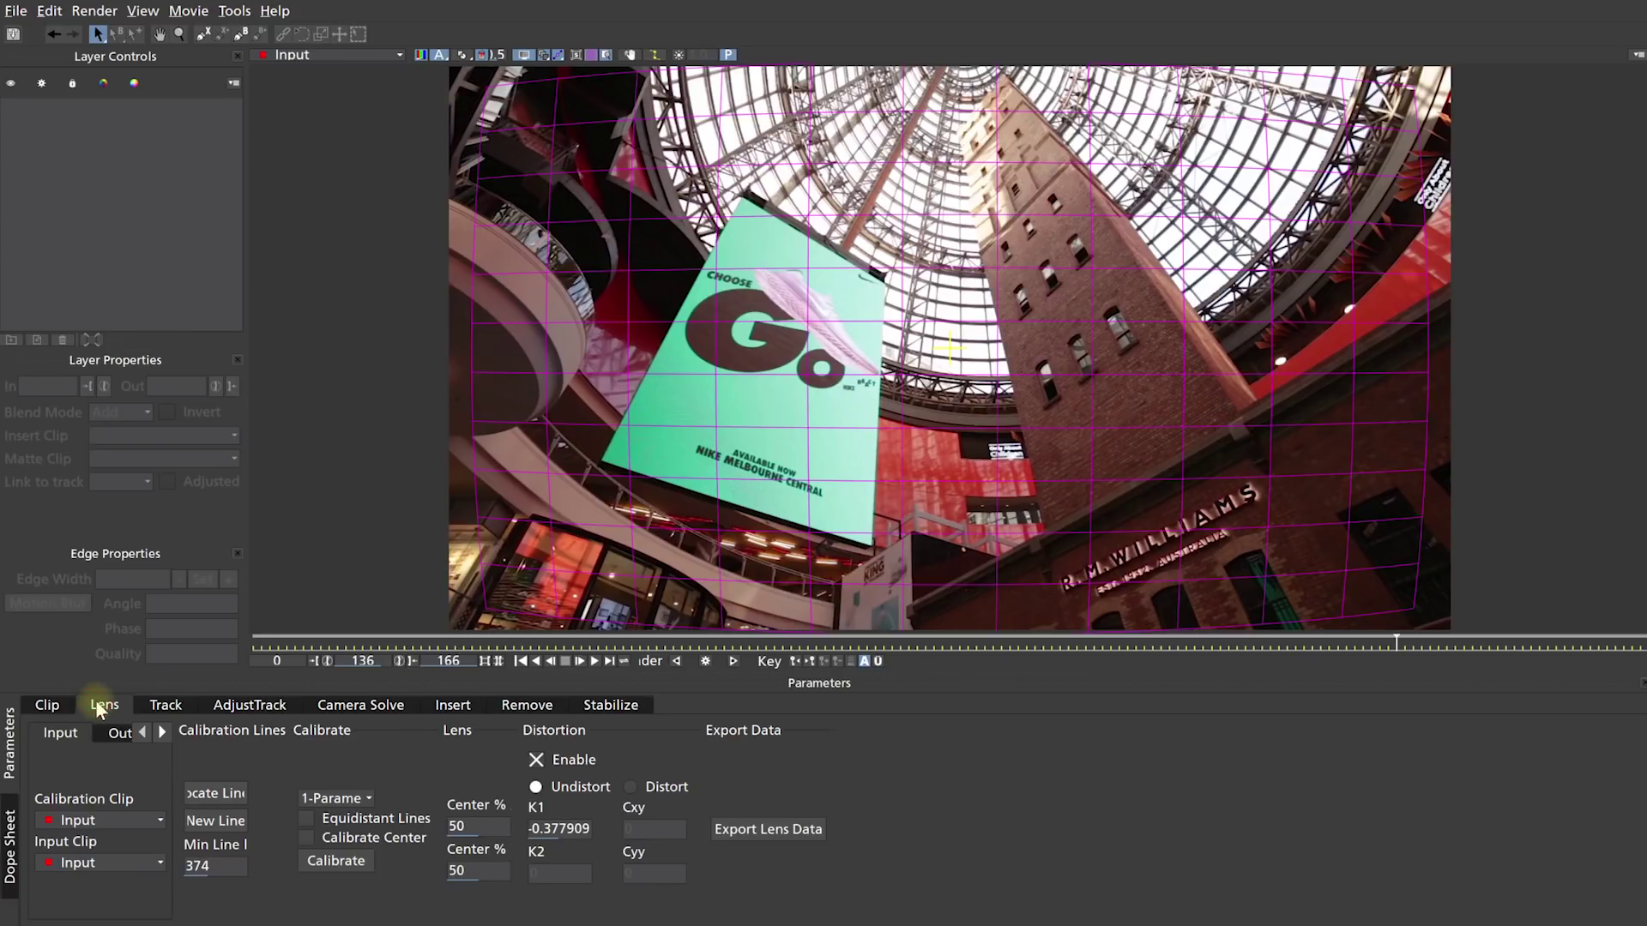
left_click(705, 662)
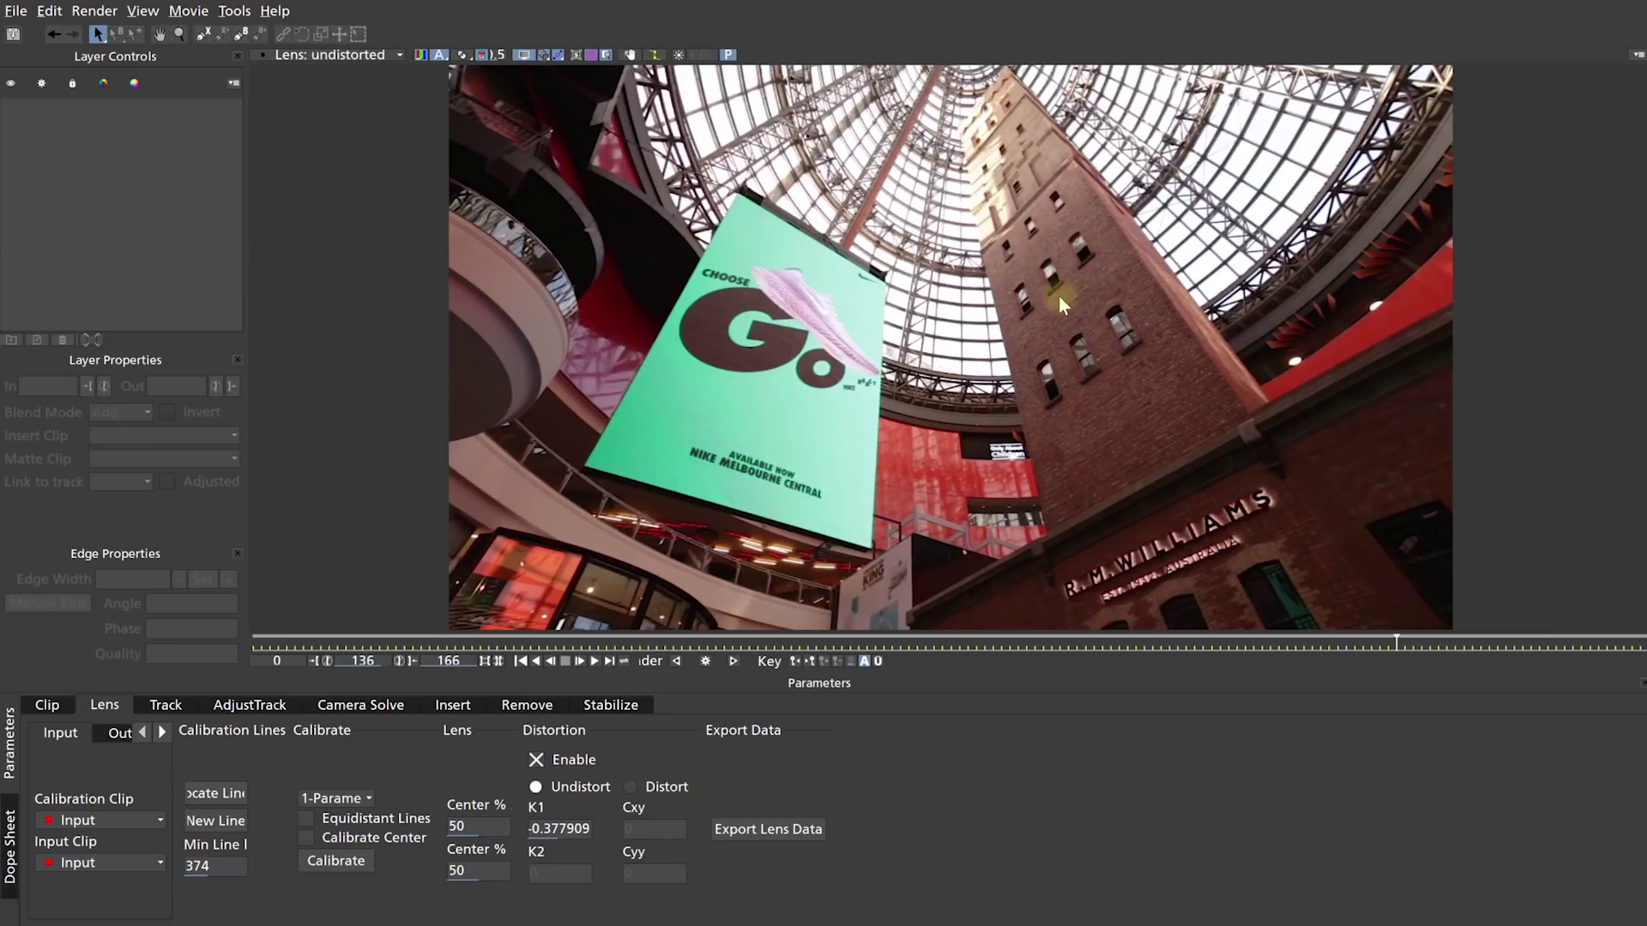
left_click(395, 54)
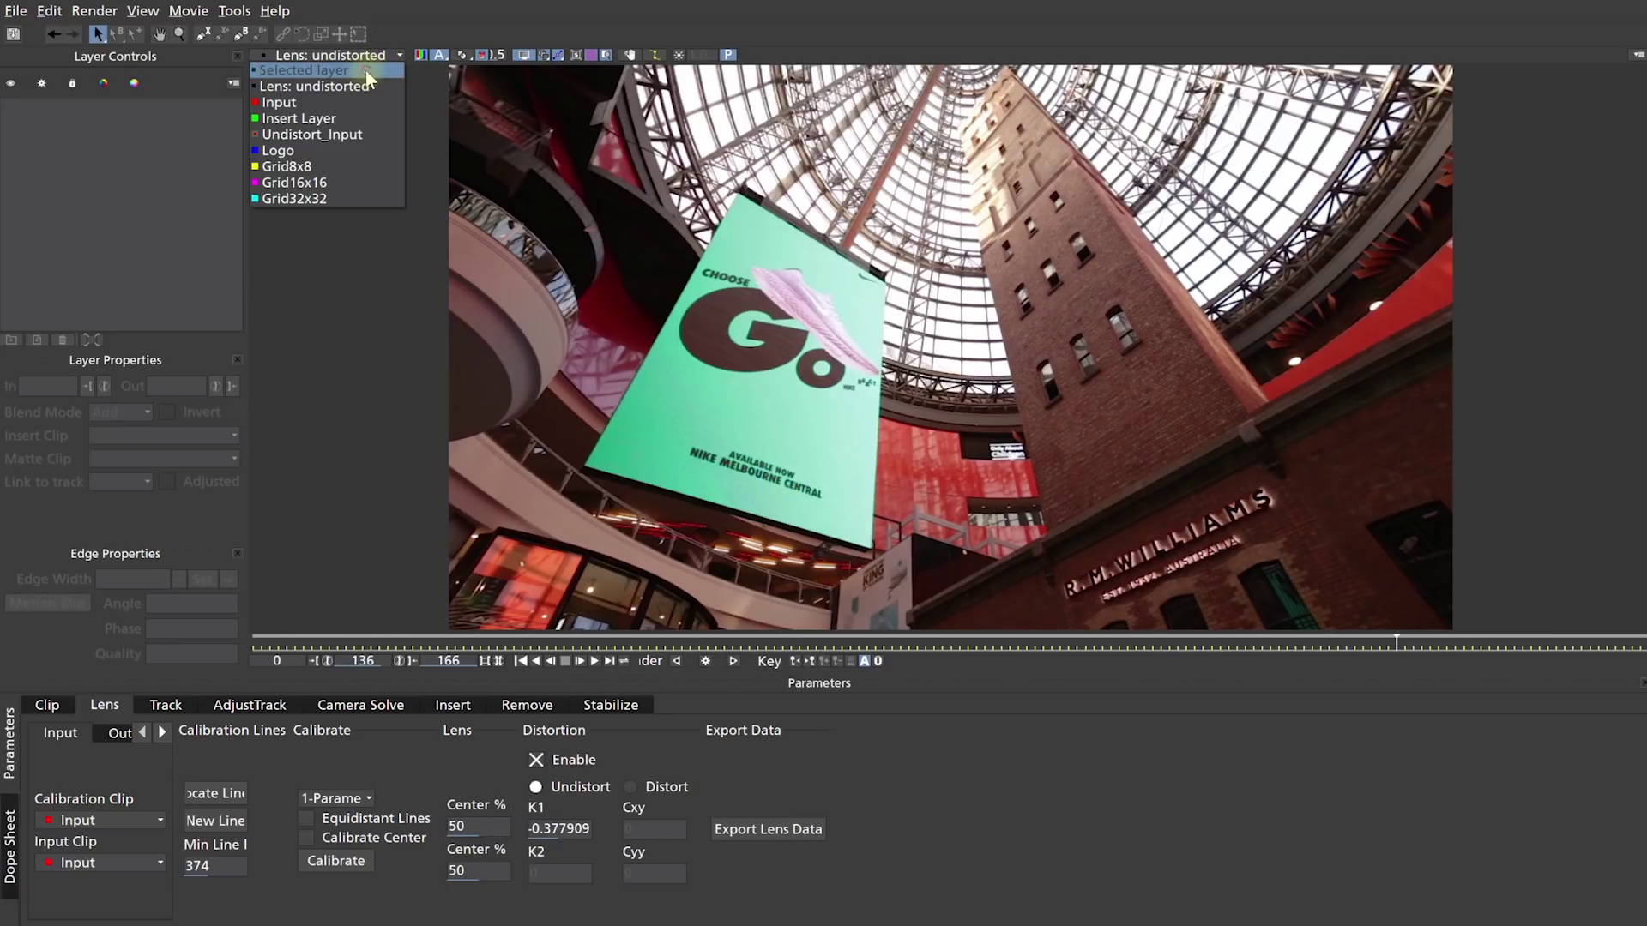
left_click(365, 70)
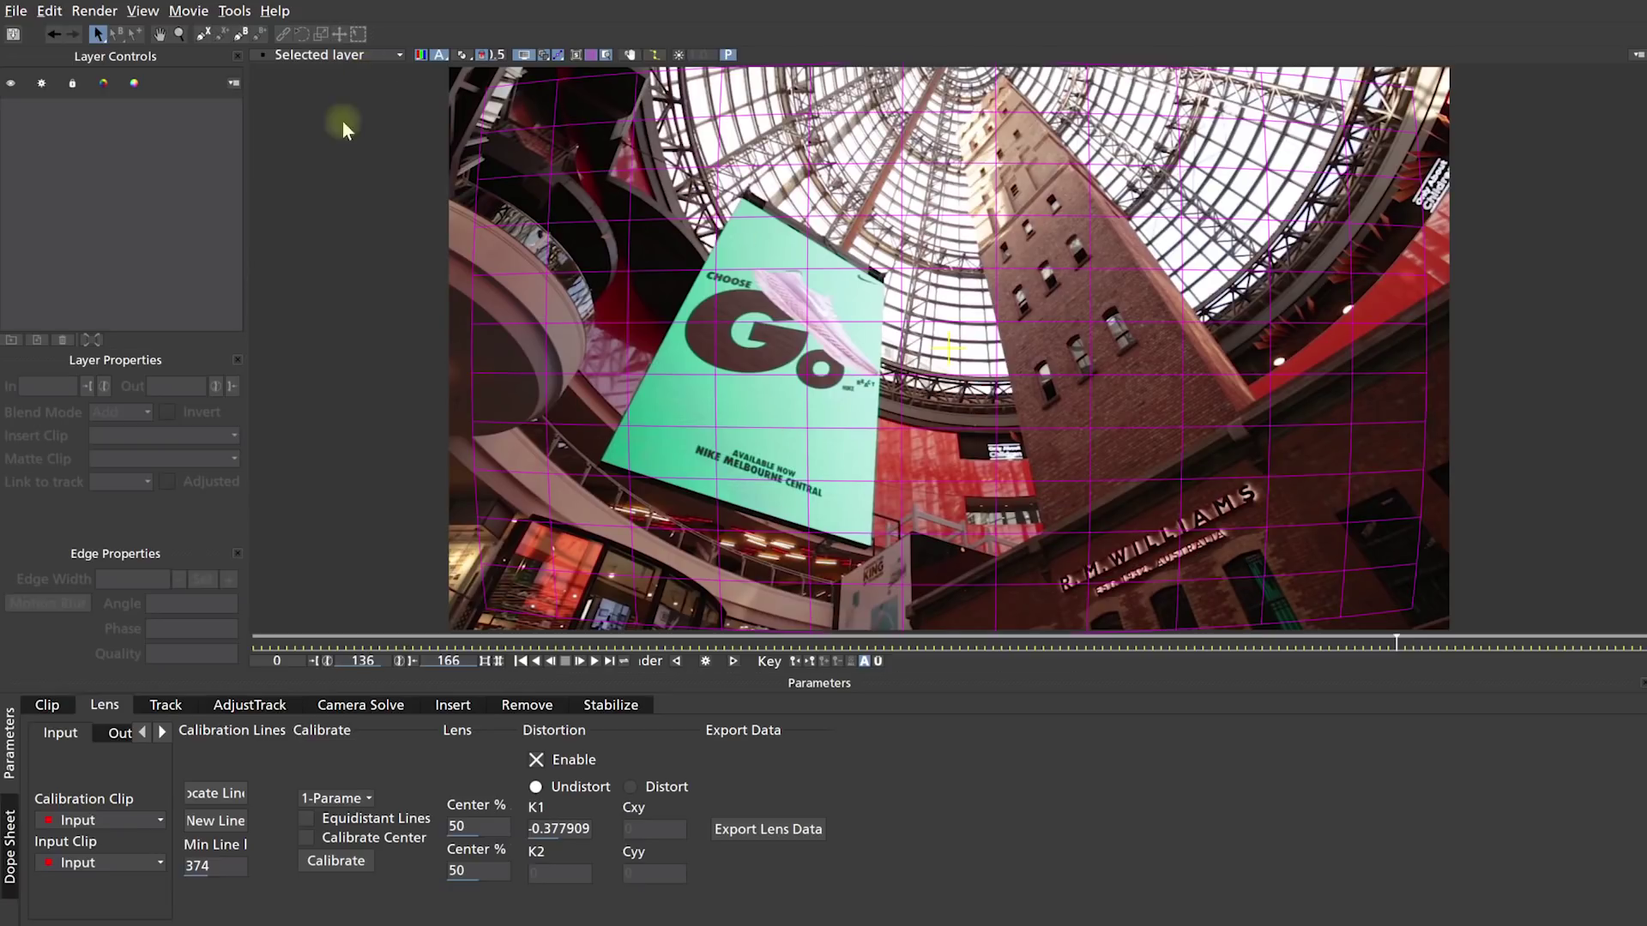
left_click(343, 57)
left_click(332, 85)
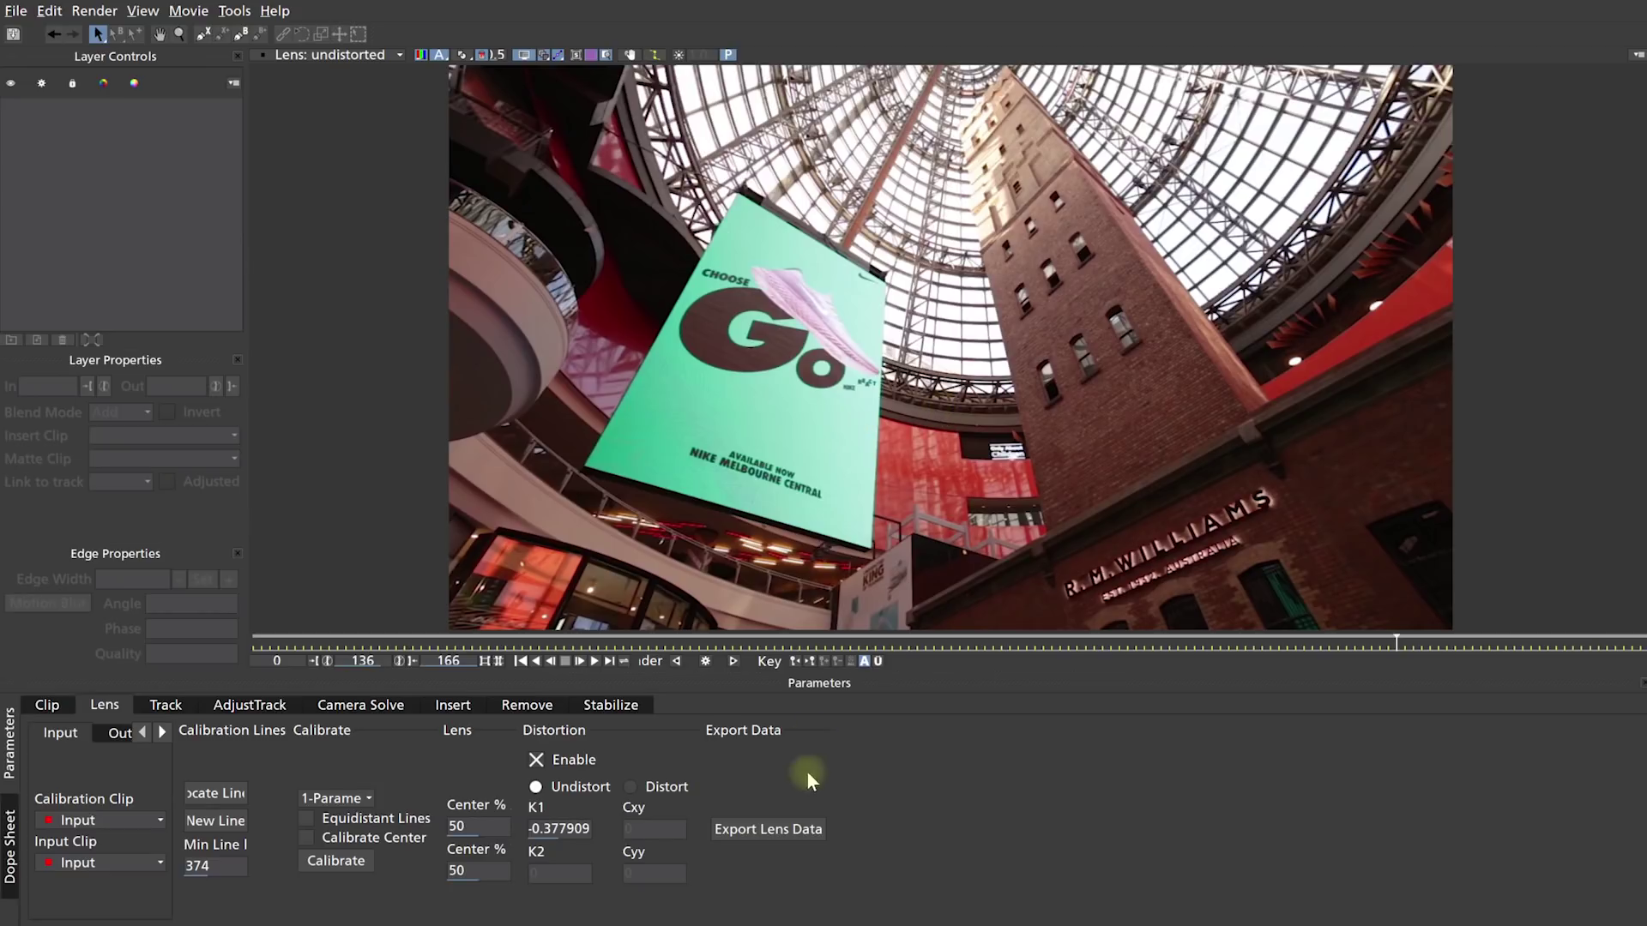
- Review the available formats for exporting the lens data, and close the export dialog without saving
left_click(767, 831)
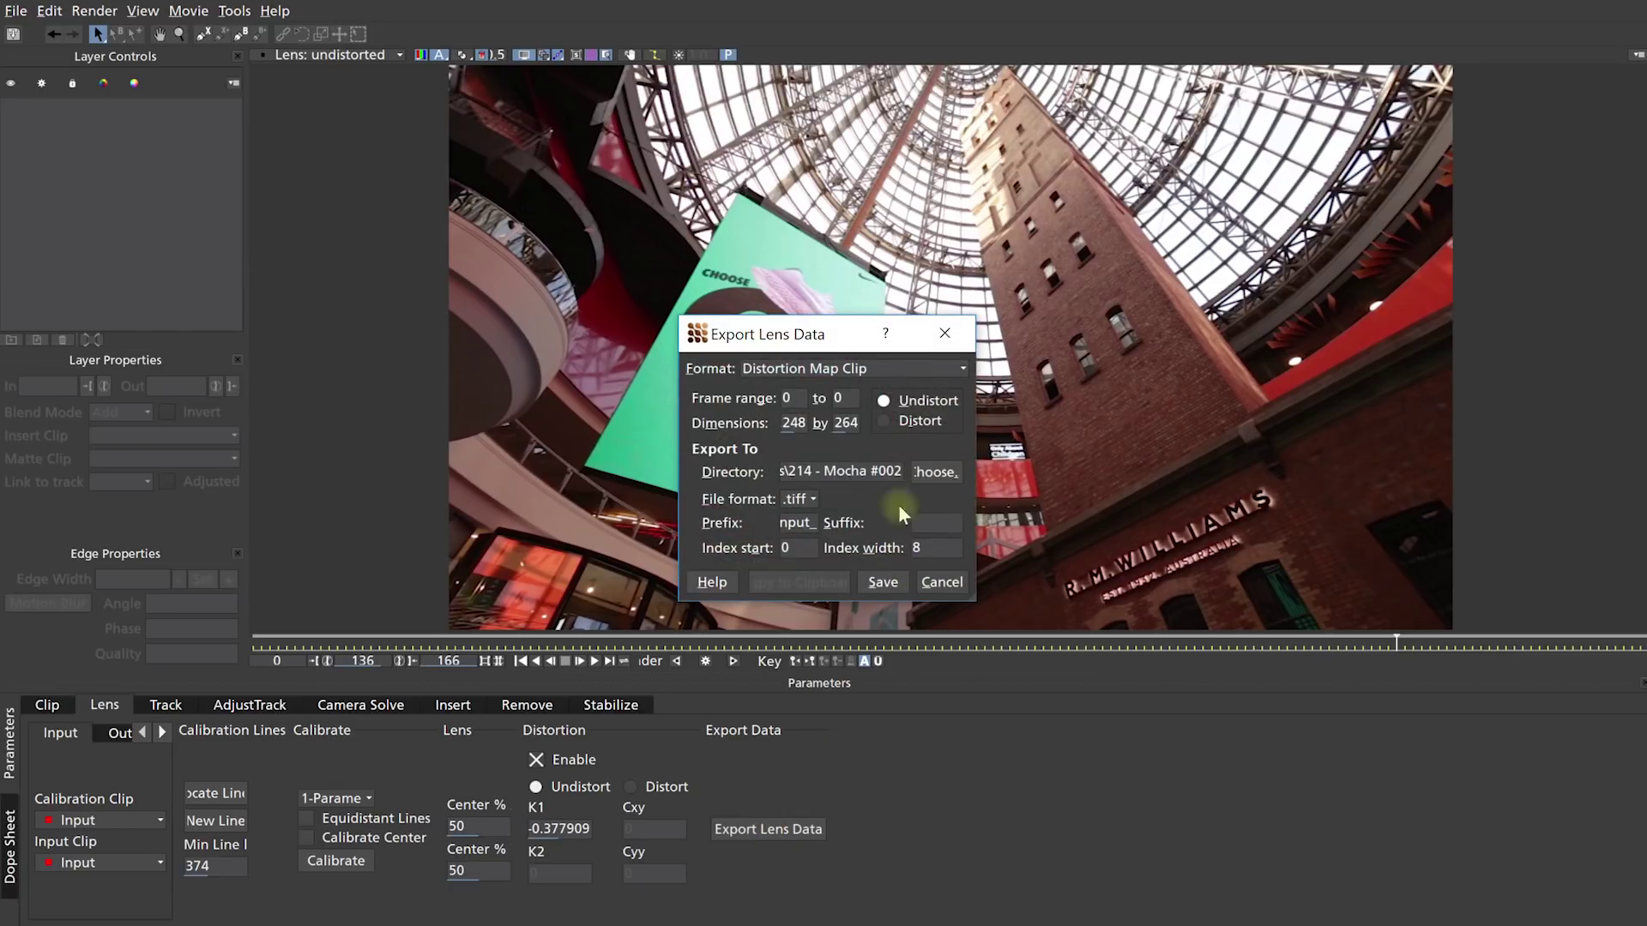
left_click(943, 368)
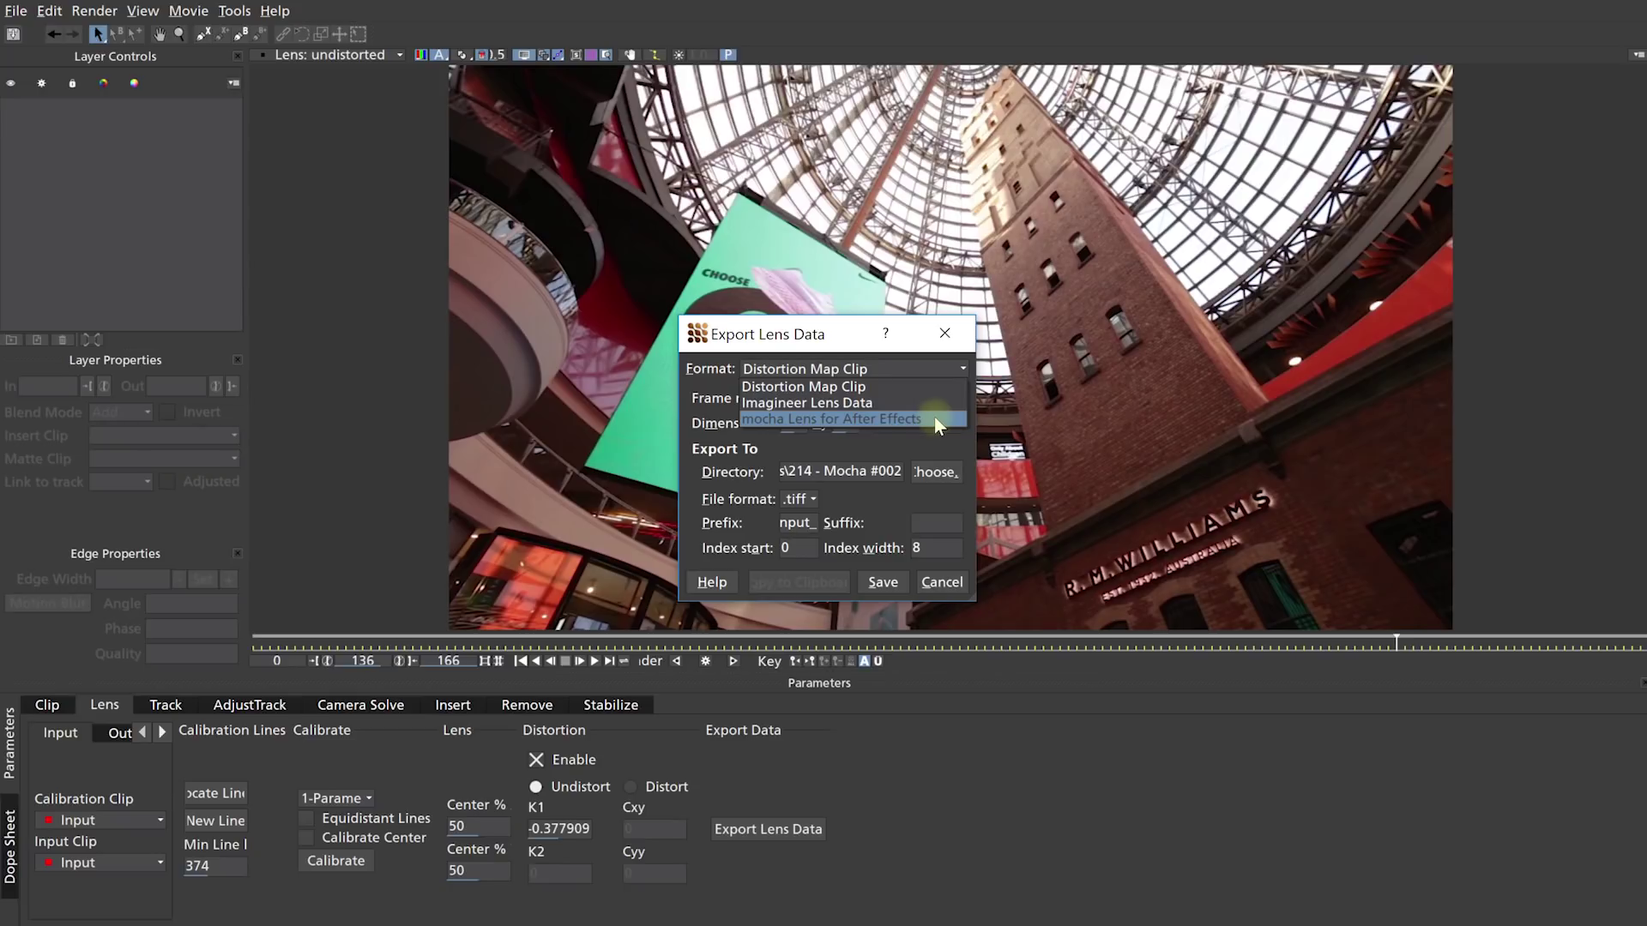
left_click(940, 584)
left_click(941, 582)
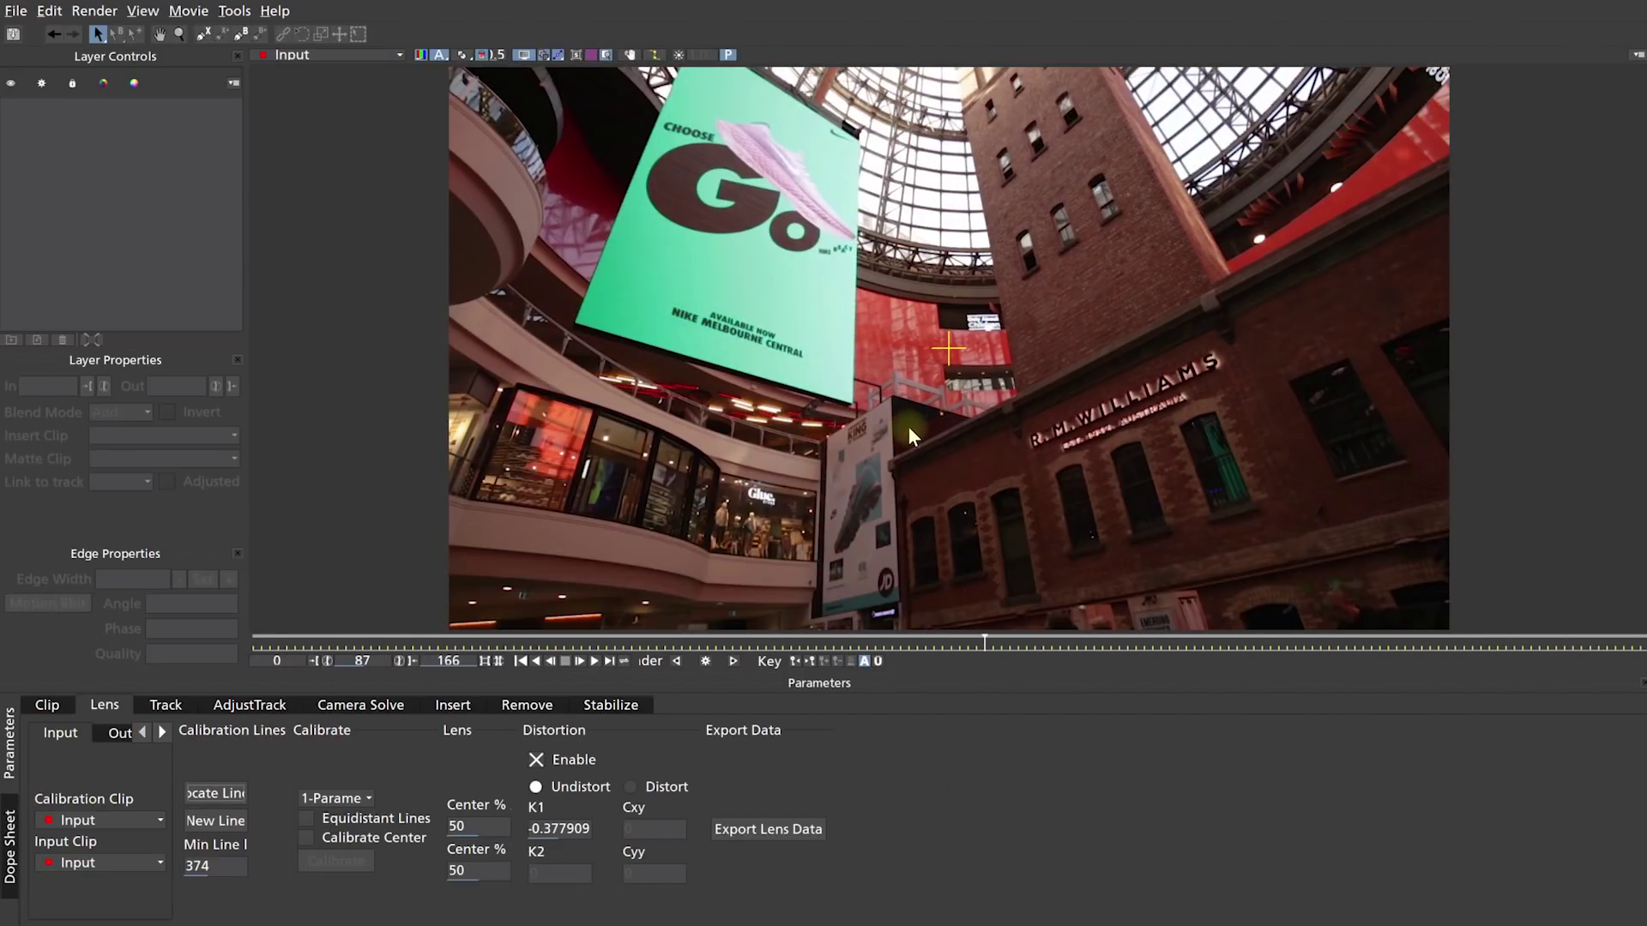
- Save the mocha project, return to Premiere Pro and move the playhead to 00:00:03:23
key("ctrl+s")
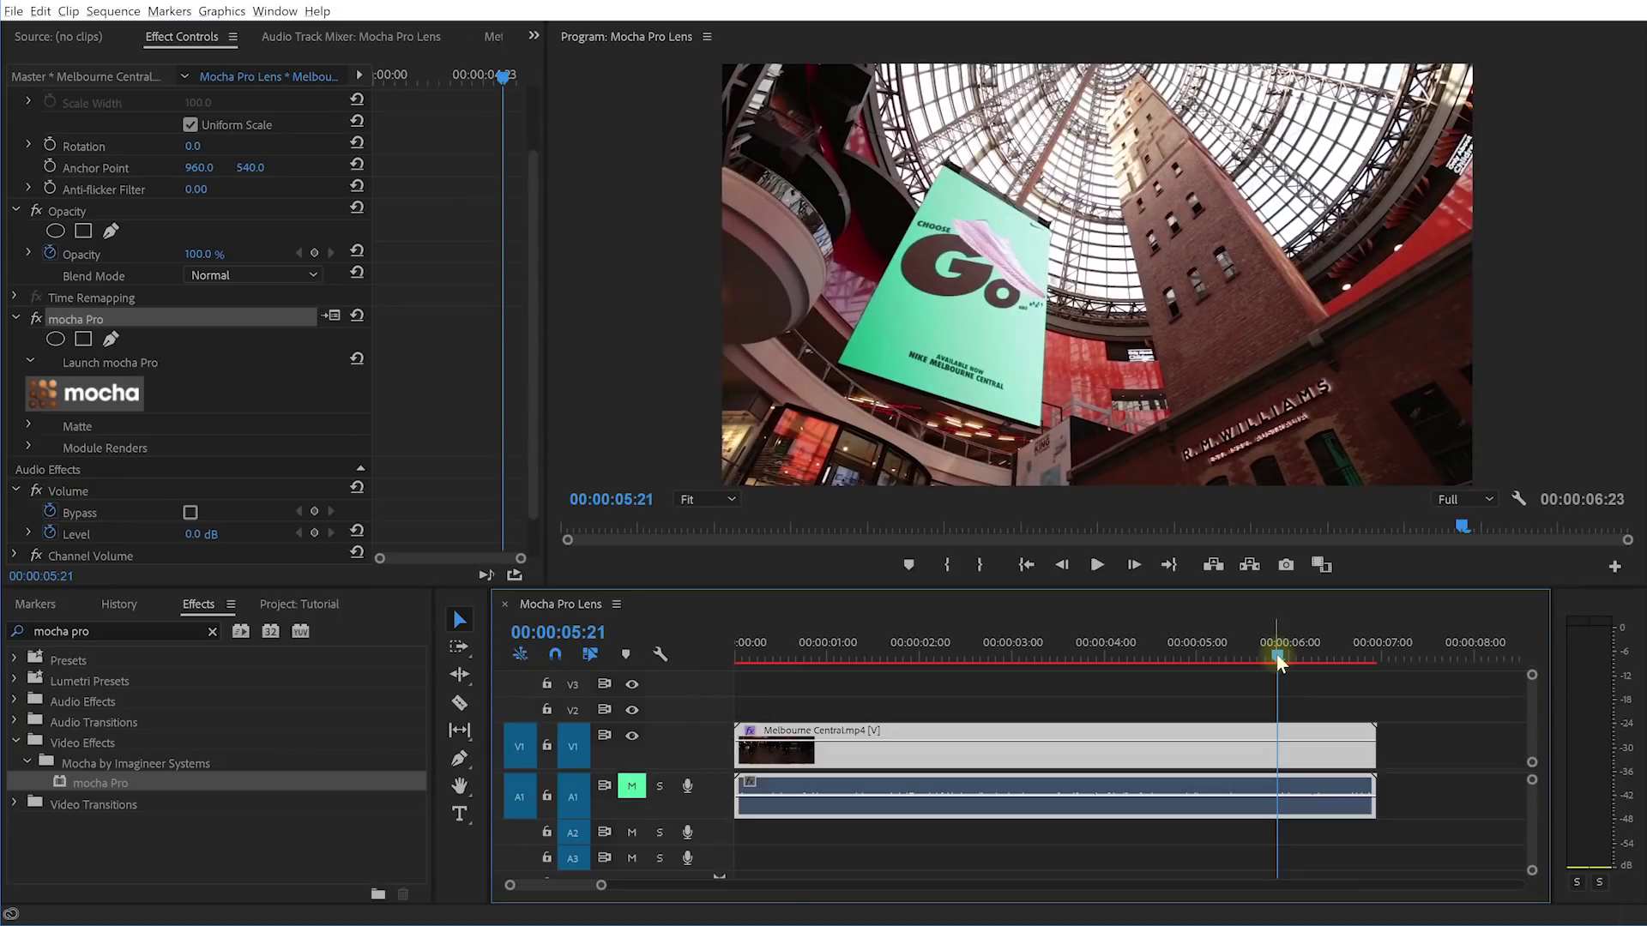
left_click_drag(1274, 652, 1102, 673)
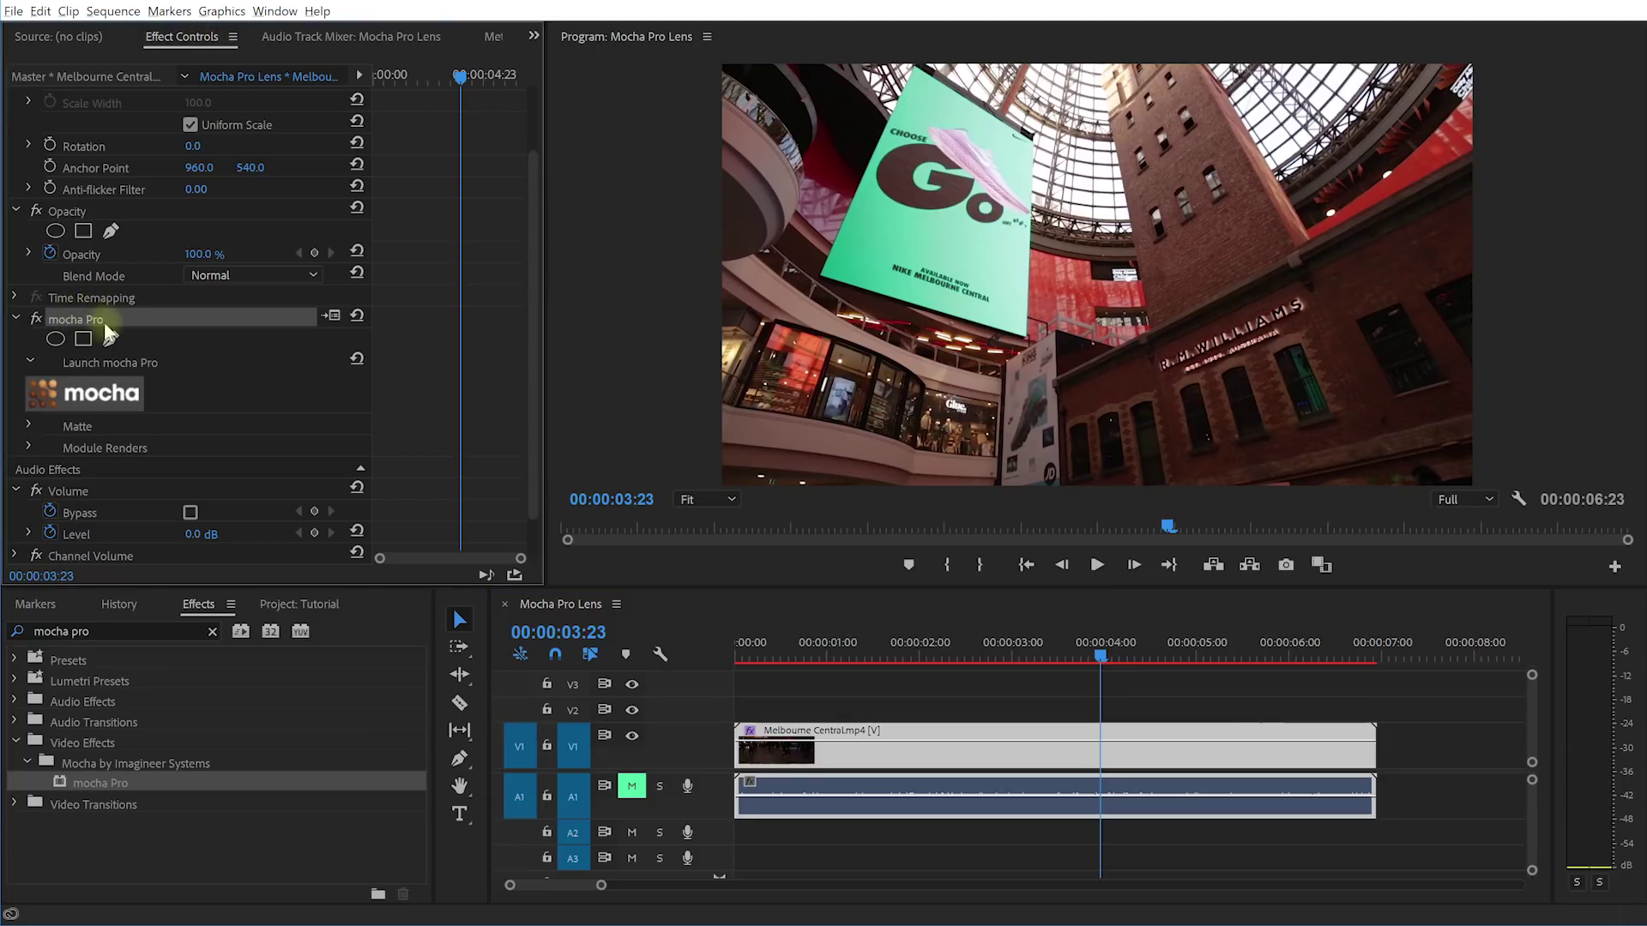
- Set the mocha Pro effect's module to Lens: Undistort, enable its render and view the clip at 00:00:04:05
left_click(26, 445)
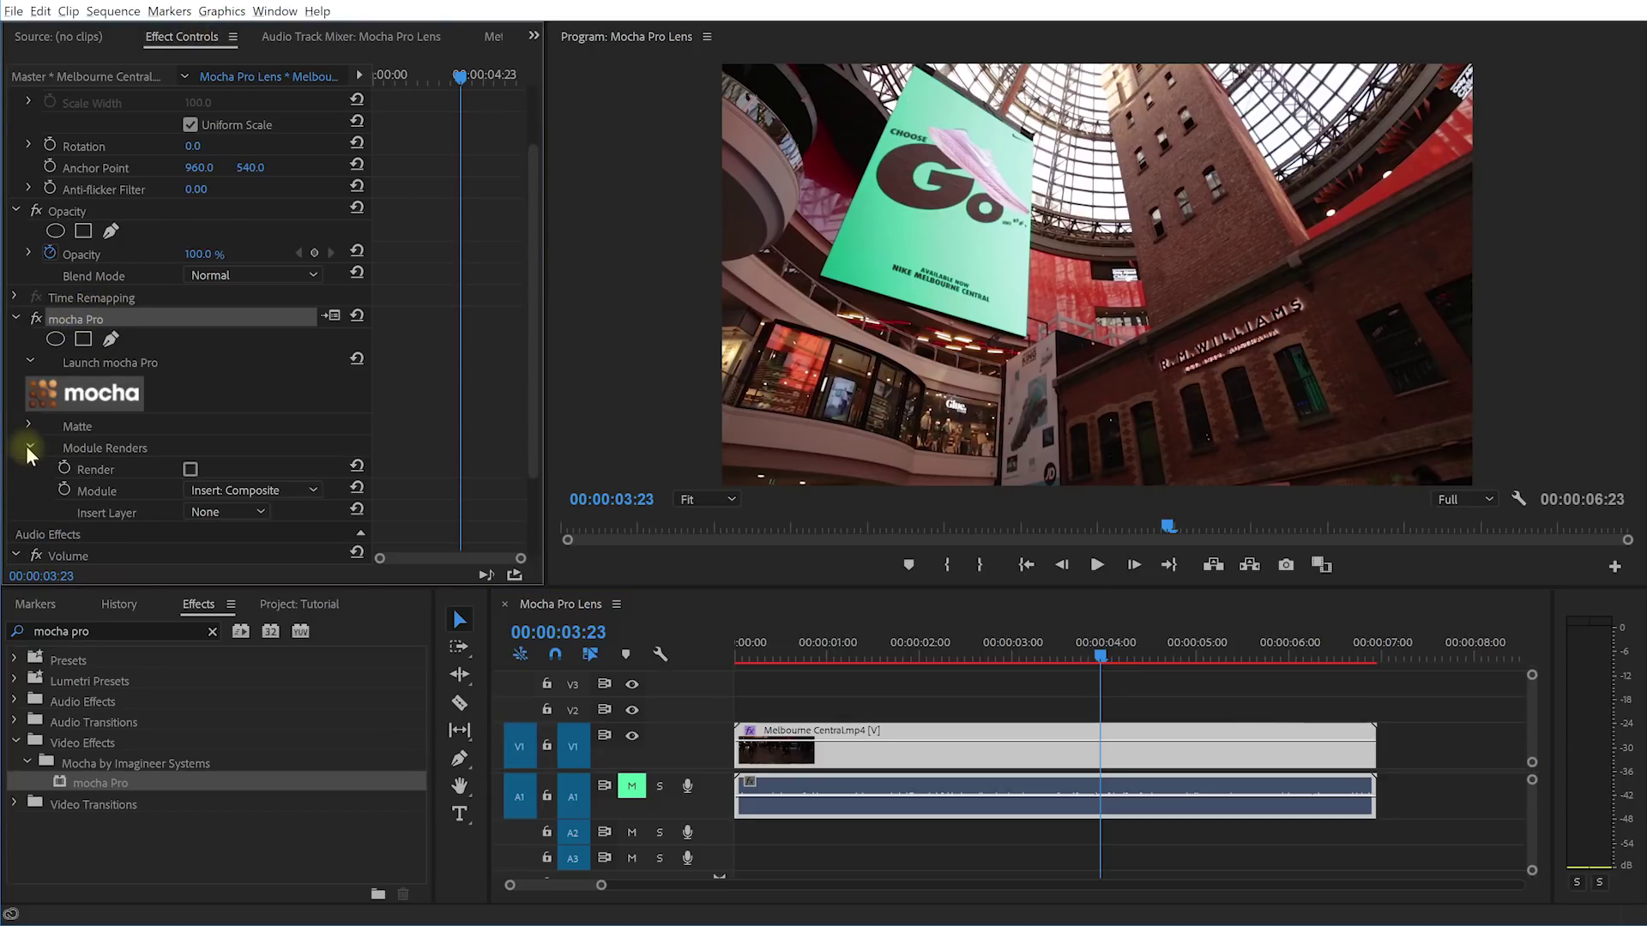
scroll(44, 431, "down", 1)
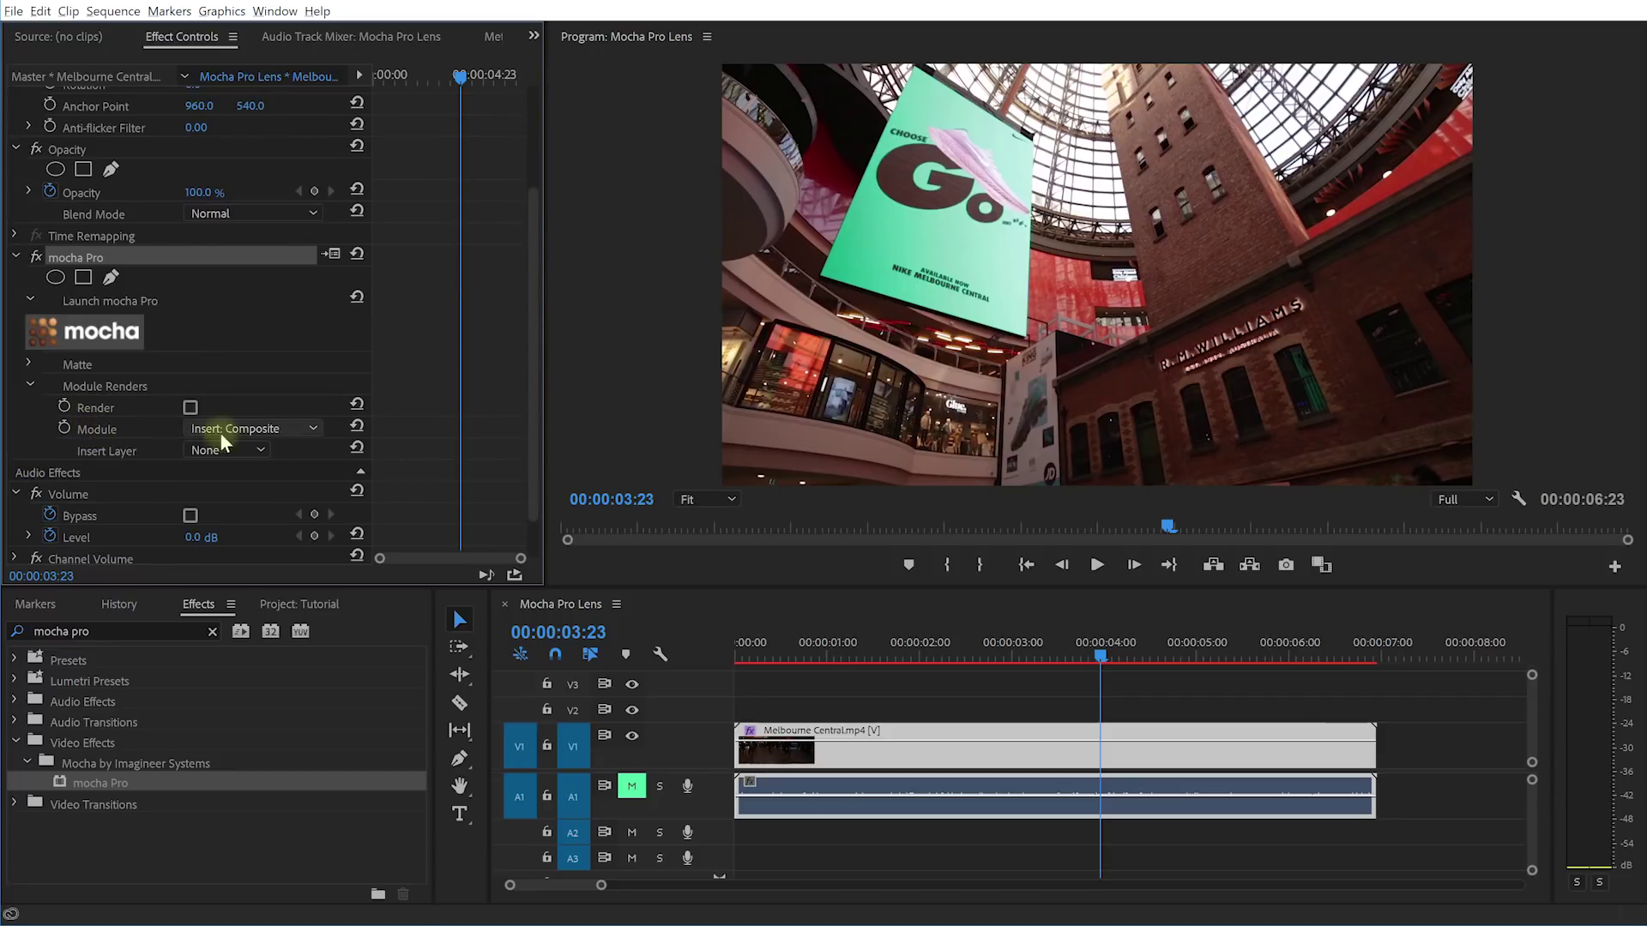
left_click(279, 429)
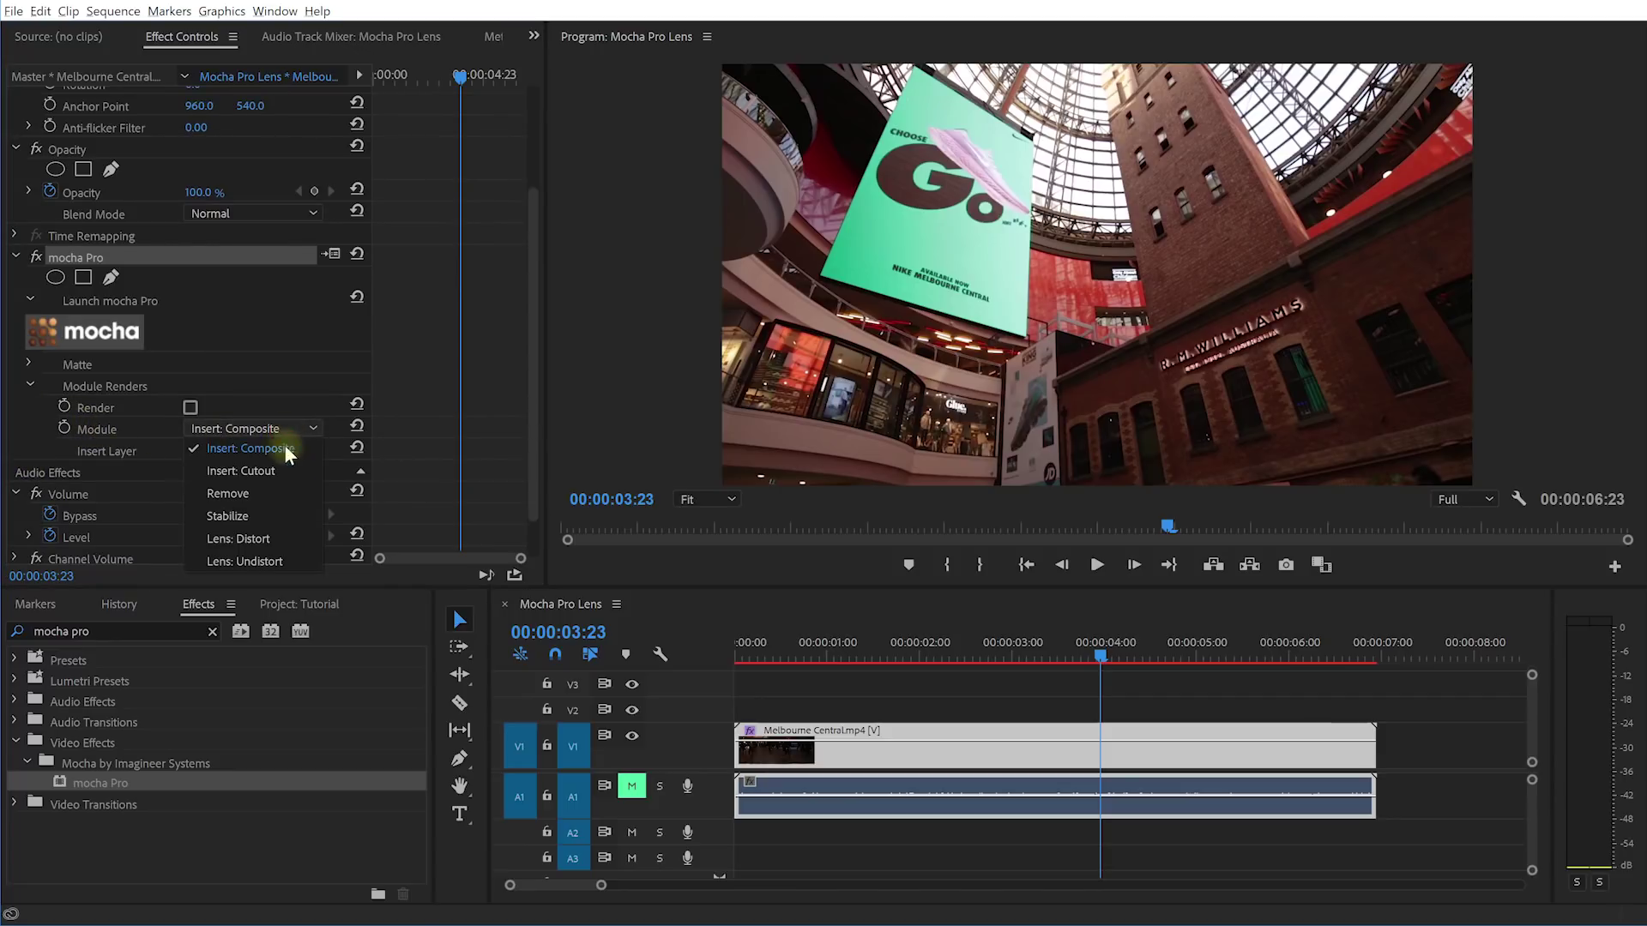
left_click(271, 559)
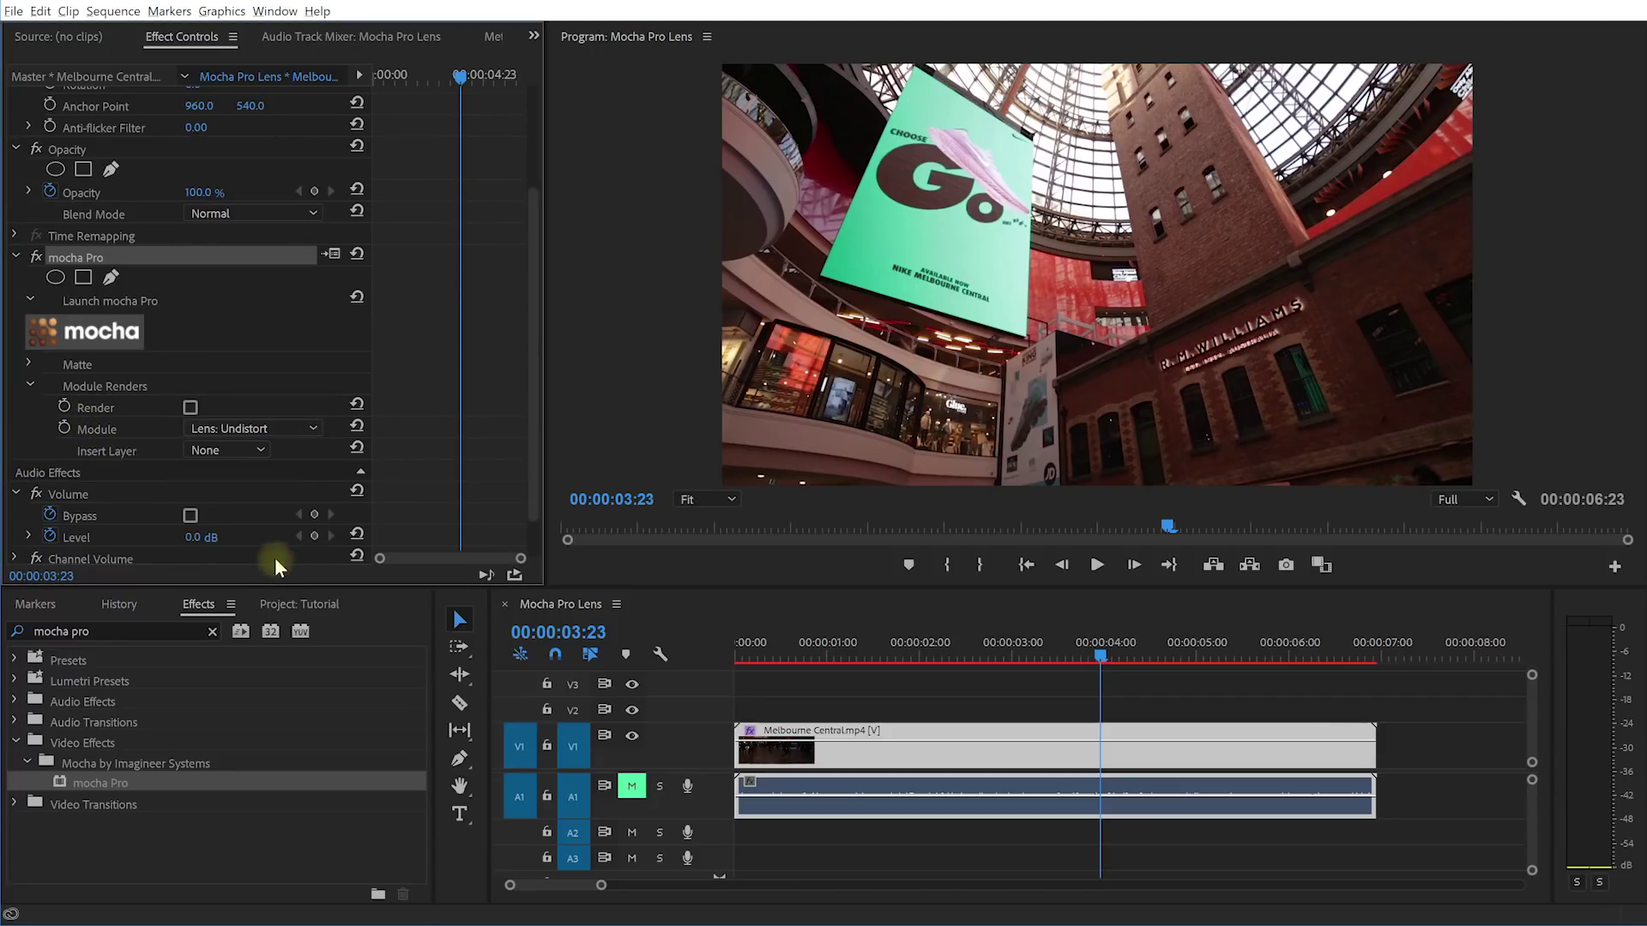
left_click(191, 408)
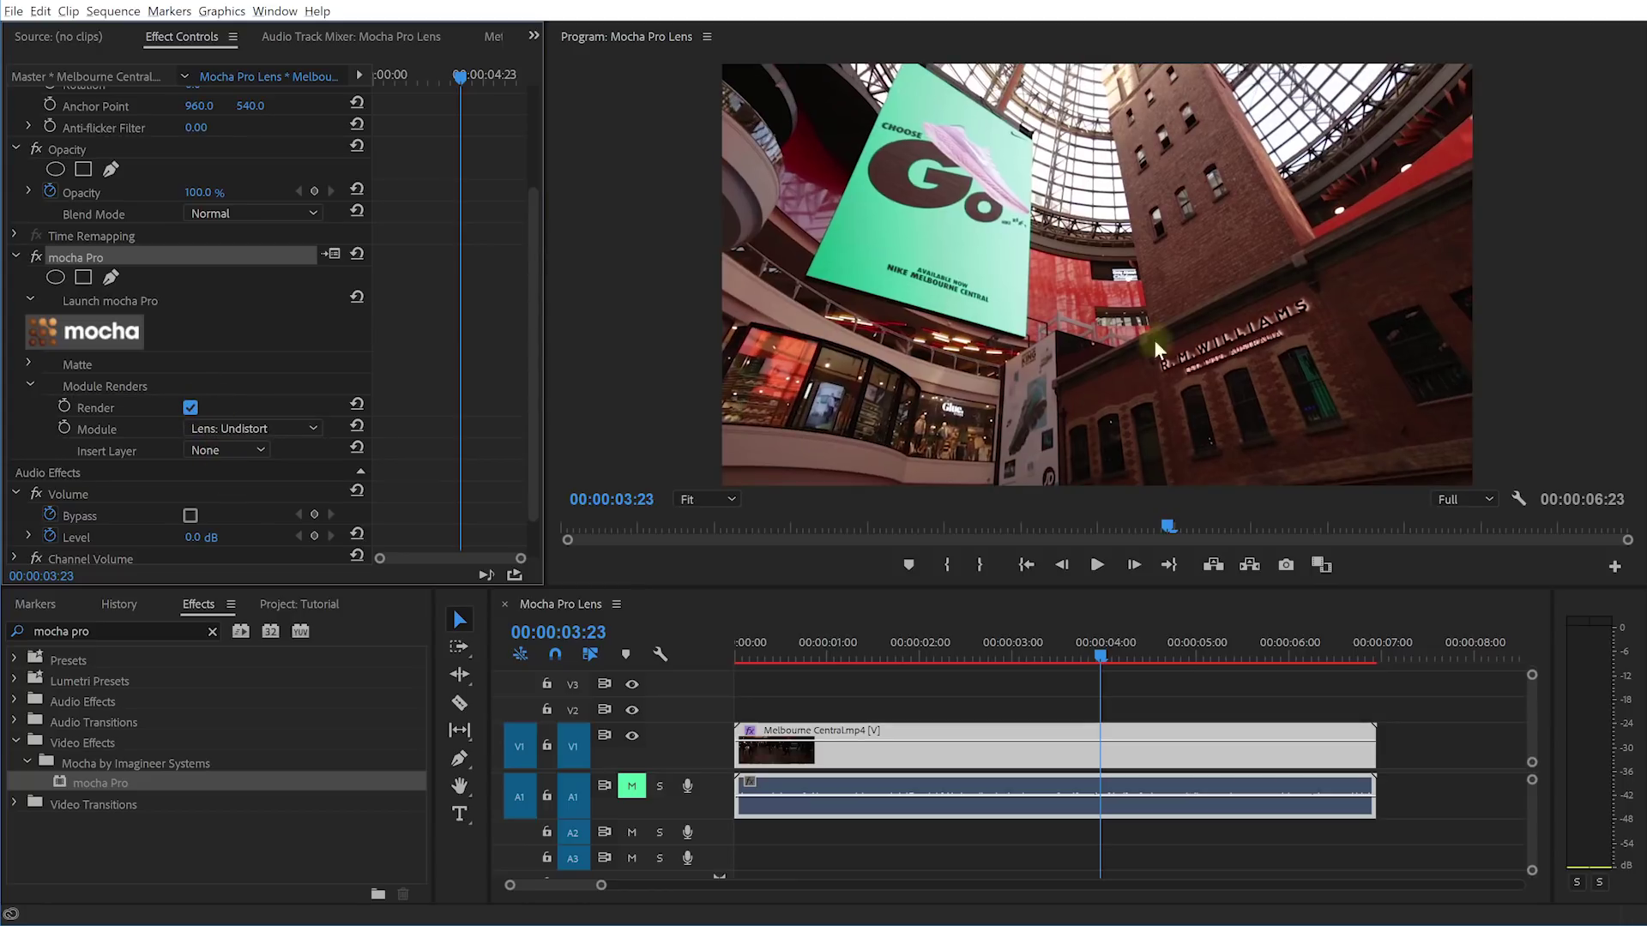
mouse_move(1123, 654)
left_mouse_down()
mouse_move(1278, 656)
mouse_move(875, 654)
mouse_move(1161, 663)
mouse_move(1124, 664)
left_mouse_up()
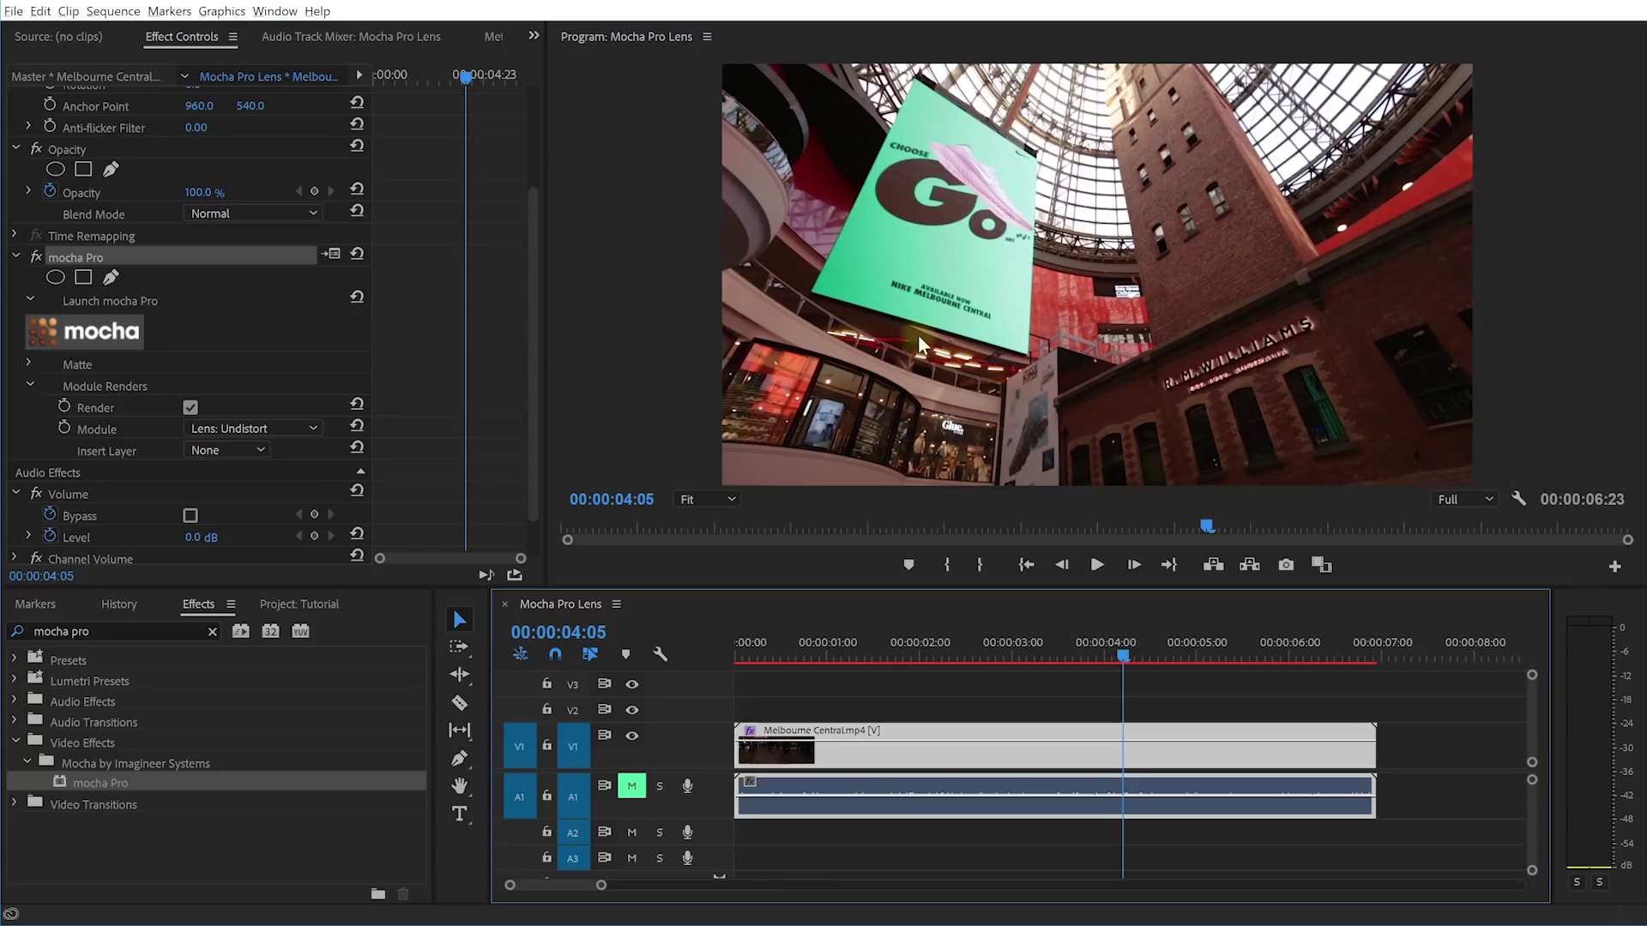
- Turn off the mocha Pro module render, move the playhead to 00:00:04:02 and launch mocha Pro
left_click(189, 409)
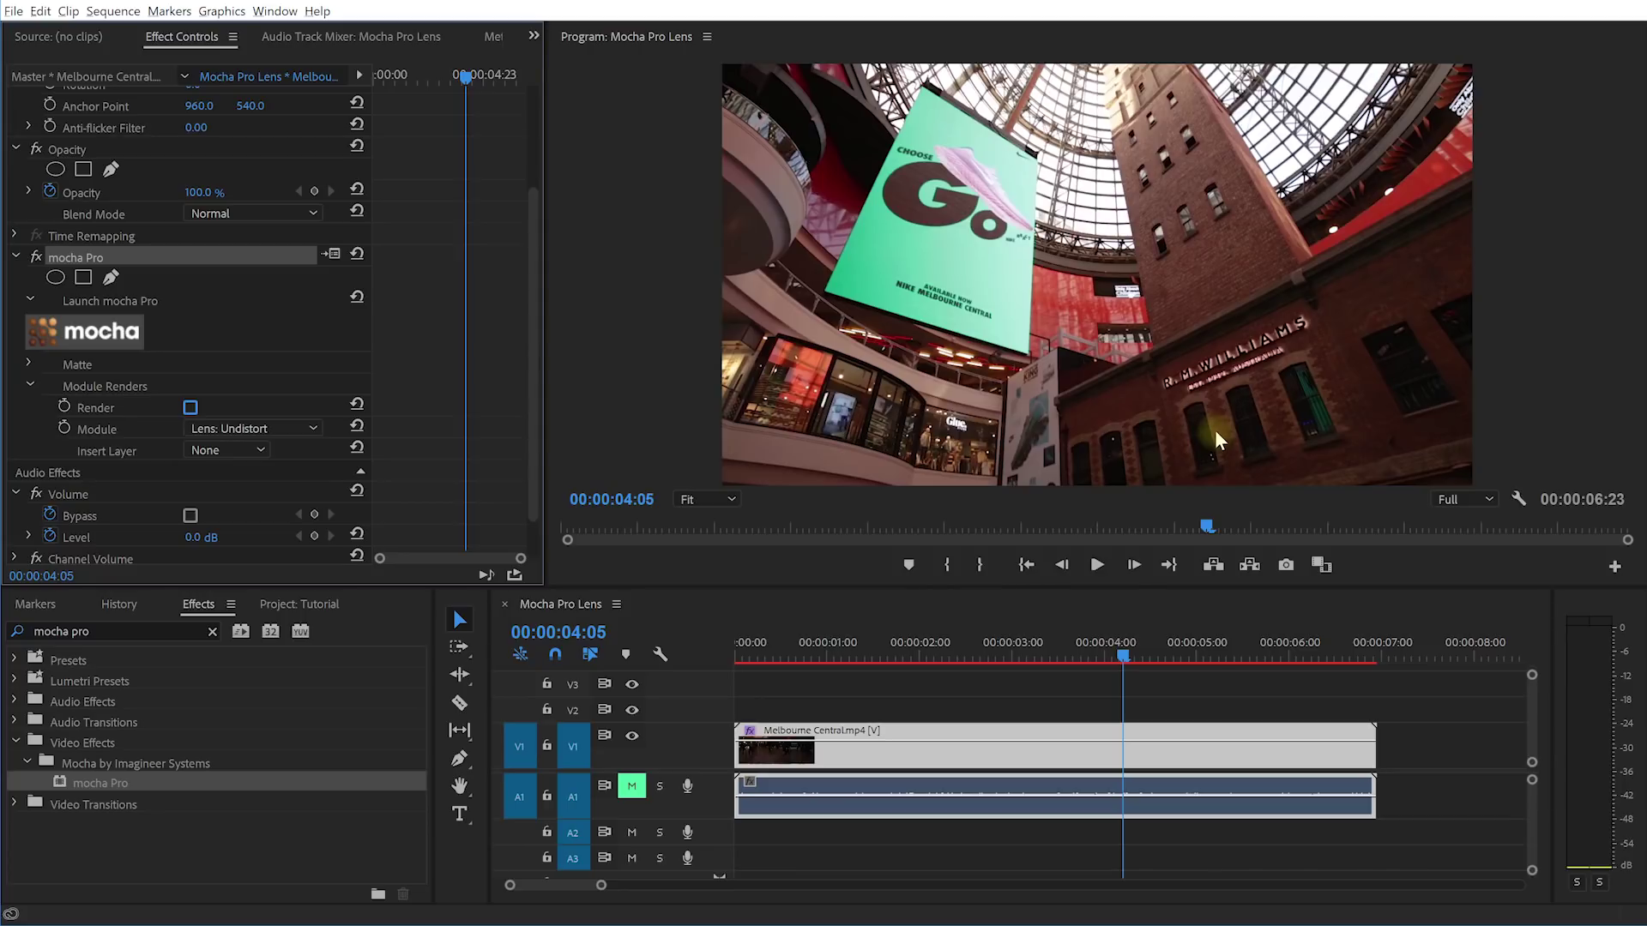
mouse_move(1115, 650)
left_mouse_down()
mouse_move(1030, 650)
mouse_move(1111, 650)
left_mouse_up()
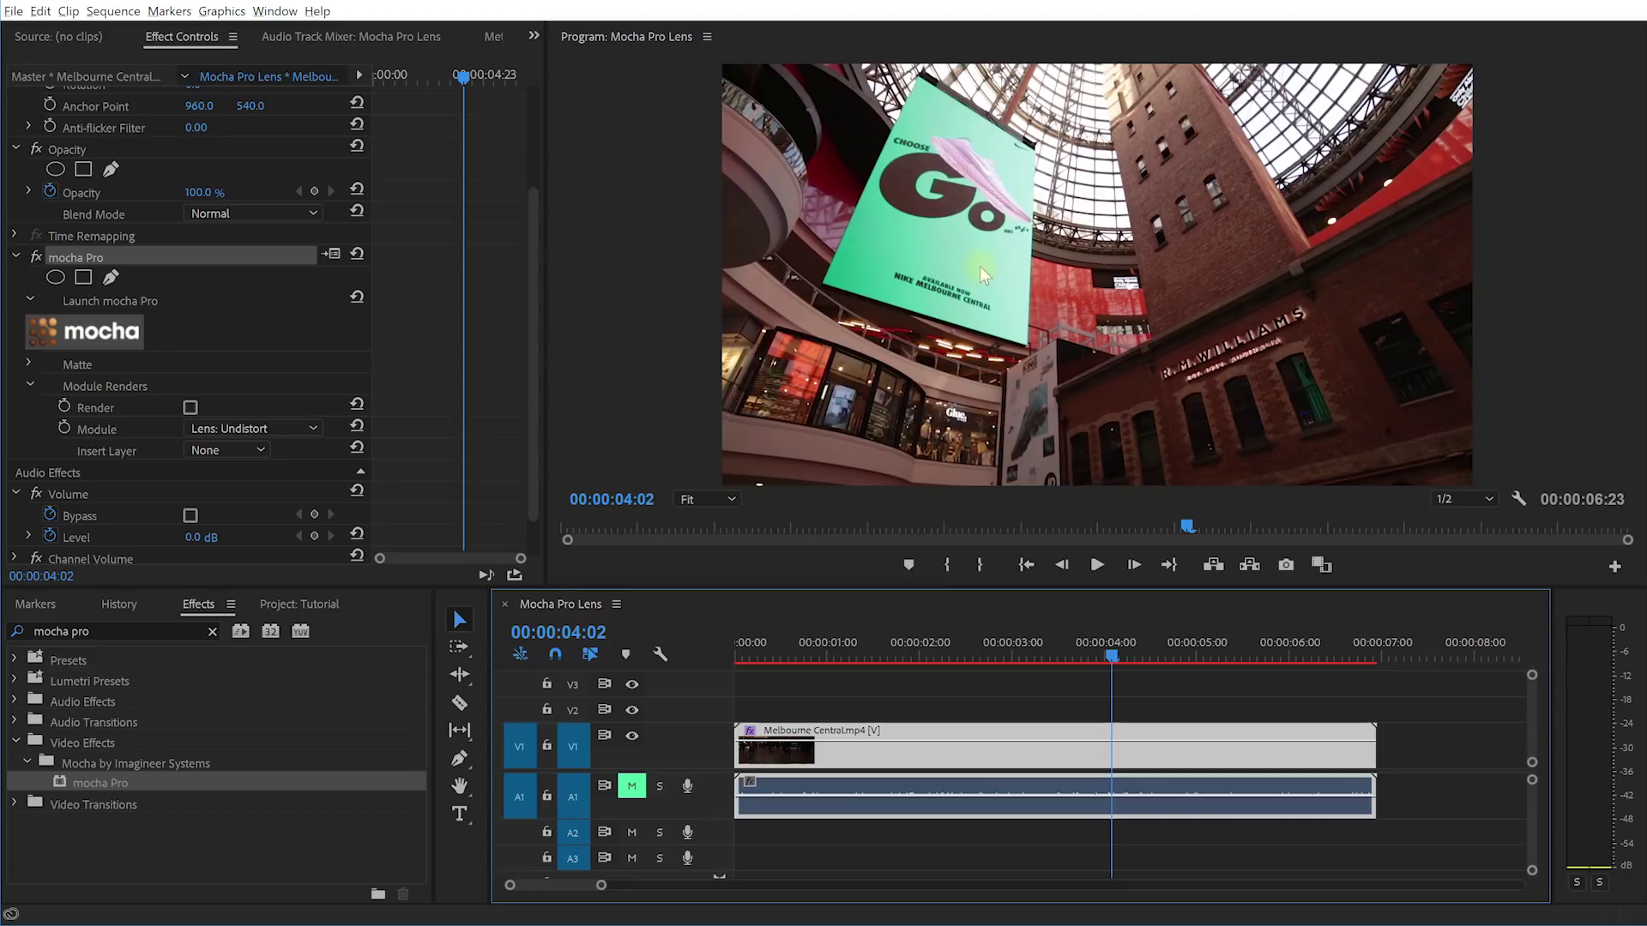
left_click(101, 331)
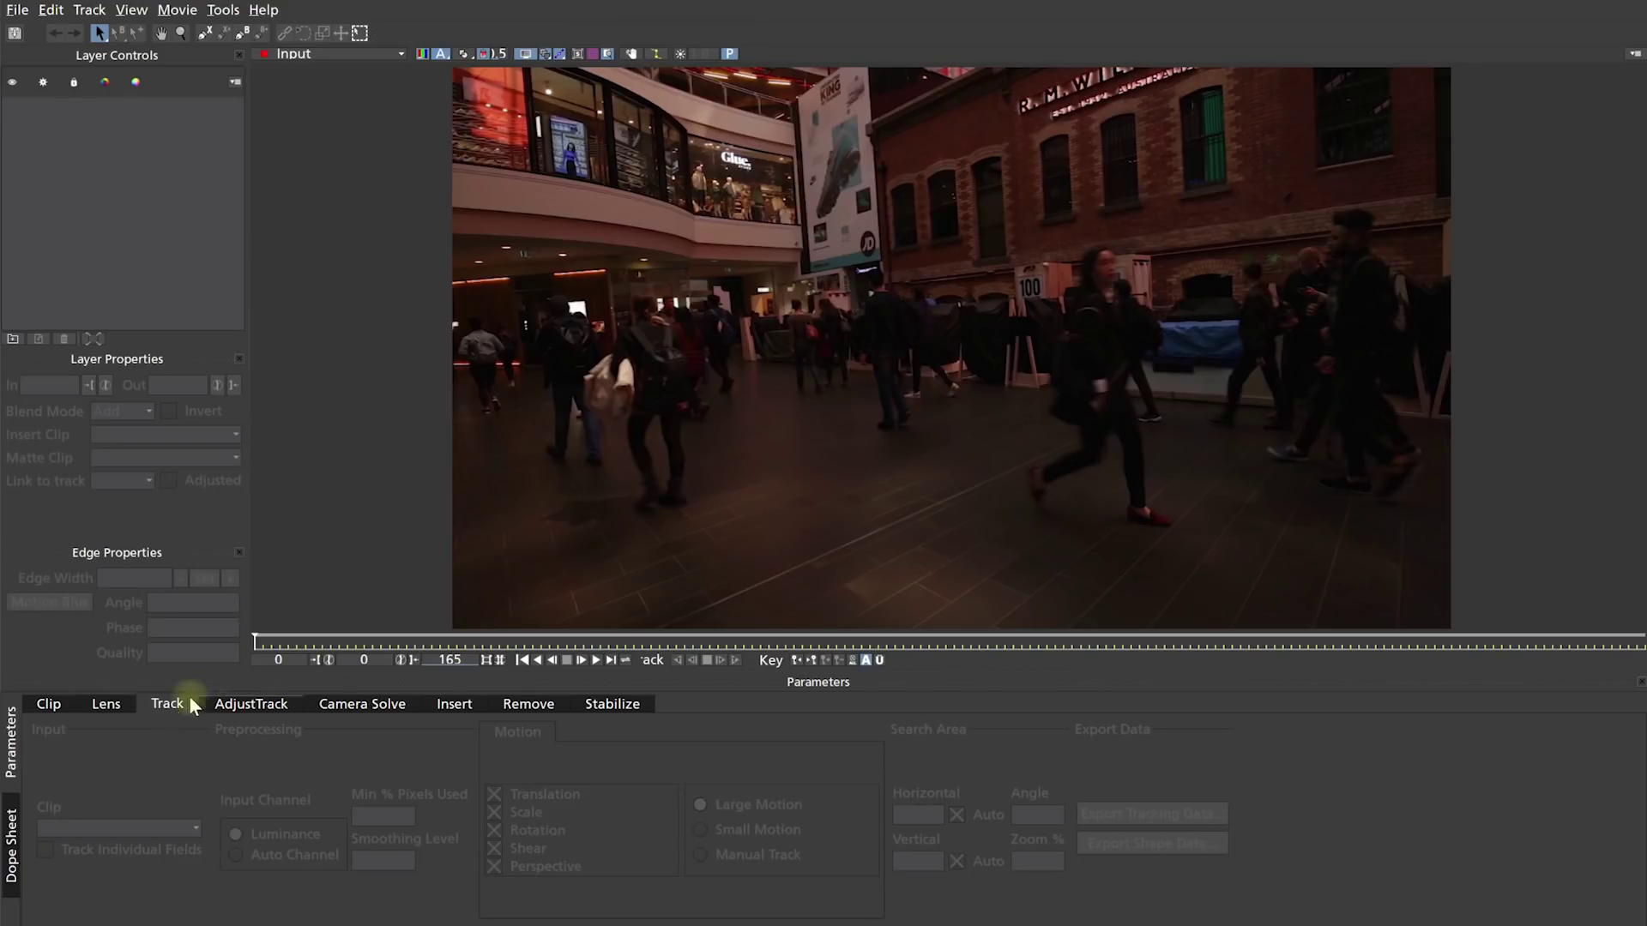
- Go to frame 118 and check the lens distortion grid over the footage, hiding it again after viewing
left_click_drag(258, 649, 1243, 663)
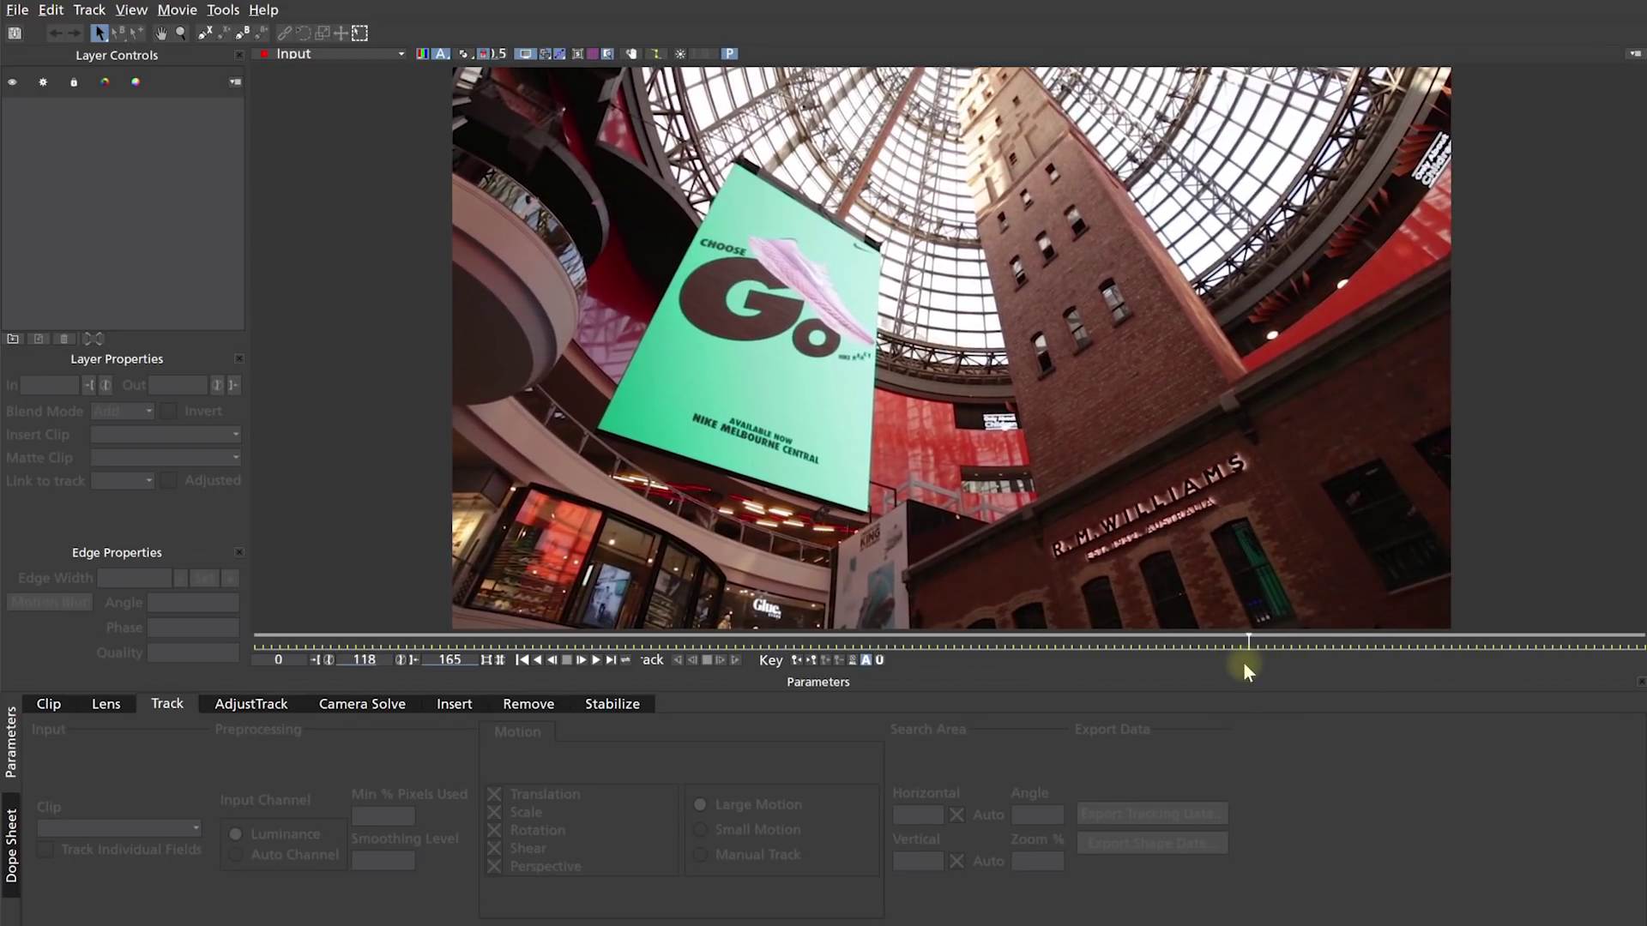
left_click(592, 54)
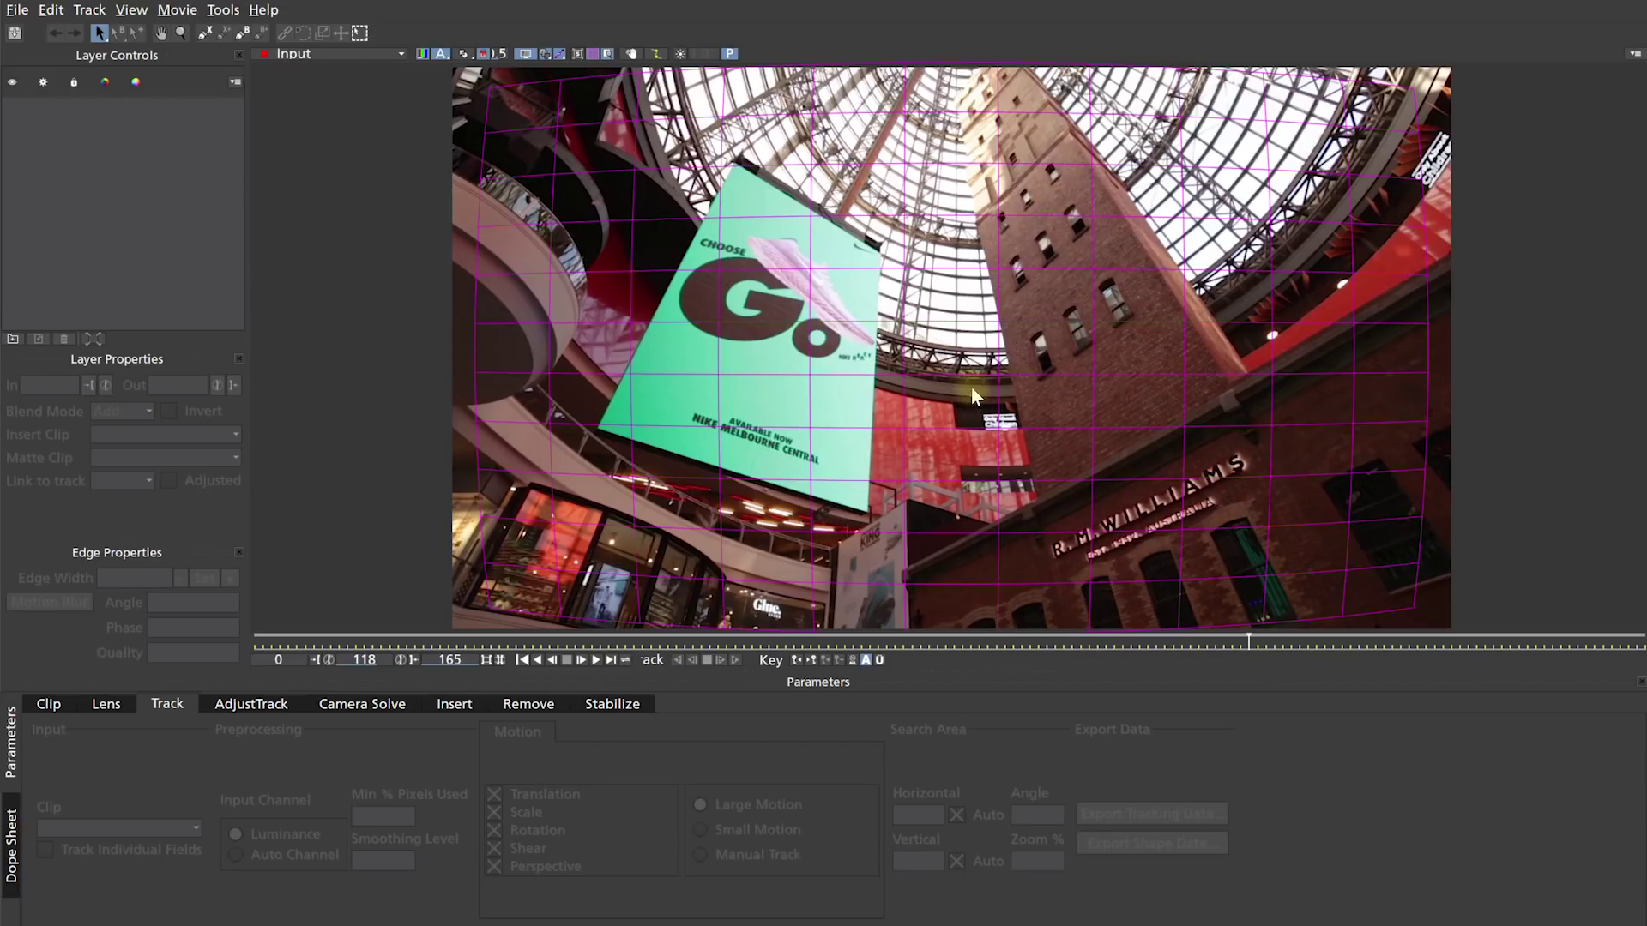
left_click(590, 53)
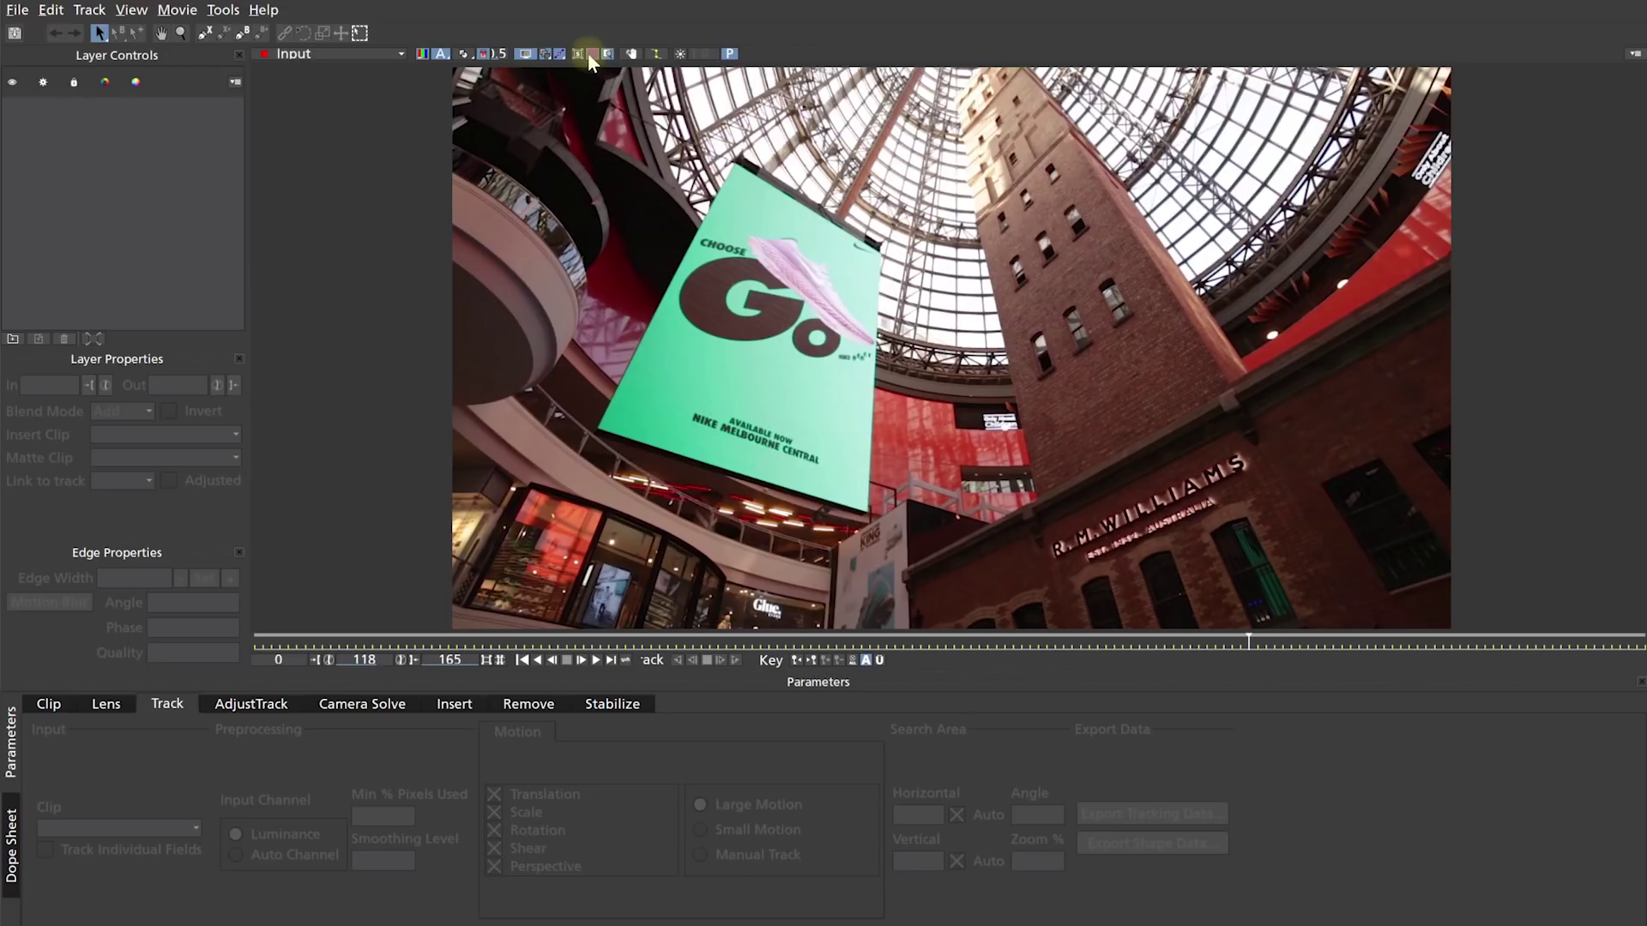
- Draw a four-point X-spline around the green billboard at frame 118, sharpen its corners and fit the points to the billboard's edges
left_click(204, 33)
left_click(736, 159)
left_click(591, 431)
left_click(871, 519)
left_click(883, 248)
right_click(883, 249)
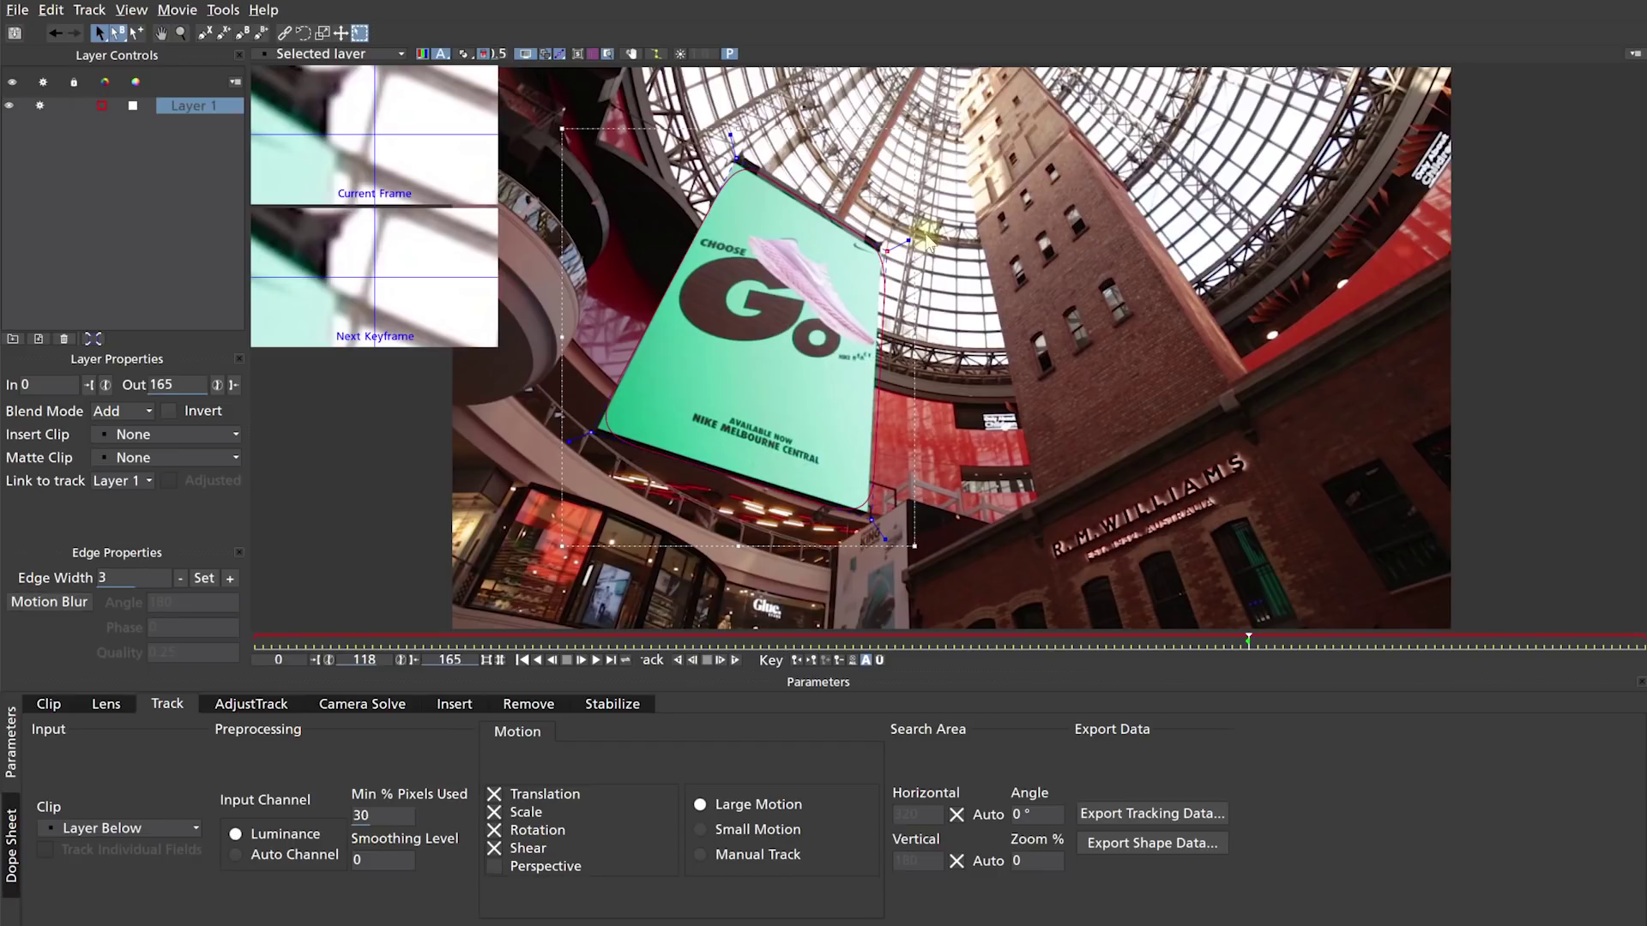
key("ctrl+a")
mouse_move(908, 237)
left_mouse_down()
mouse_move(922, 238)
mouse_move(884, 249)
left_mouse_up()
left_click_drag(731, 158, 735, 161)
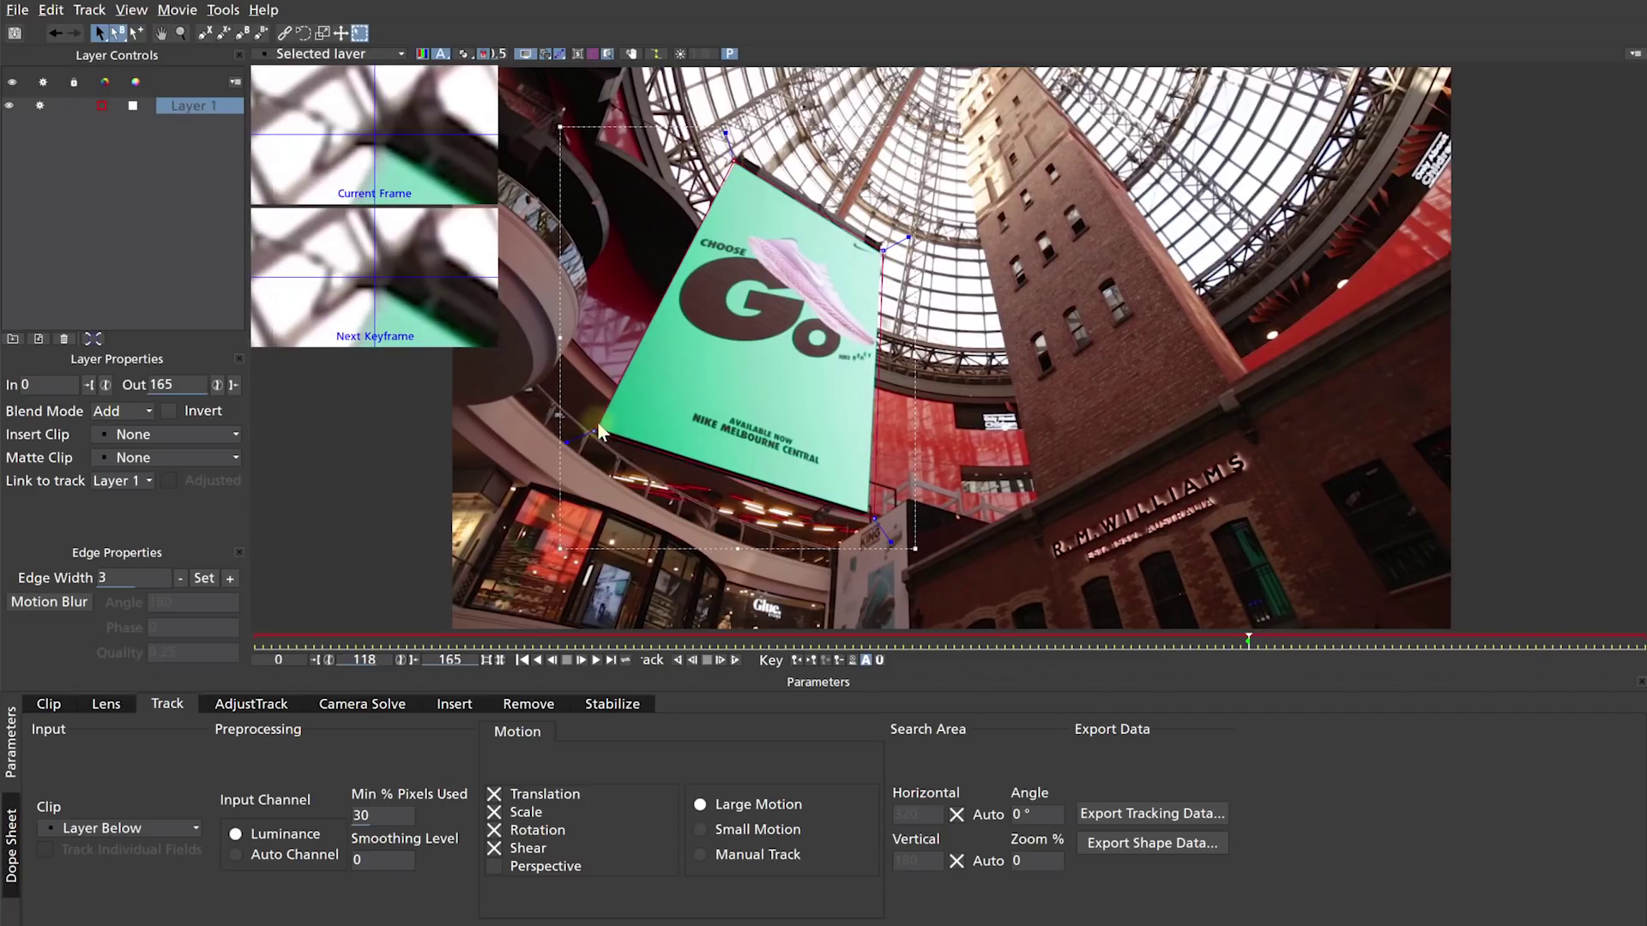
left_click_drag(594, 429, 590, 425)
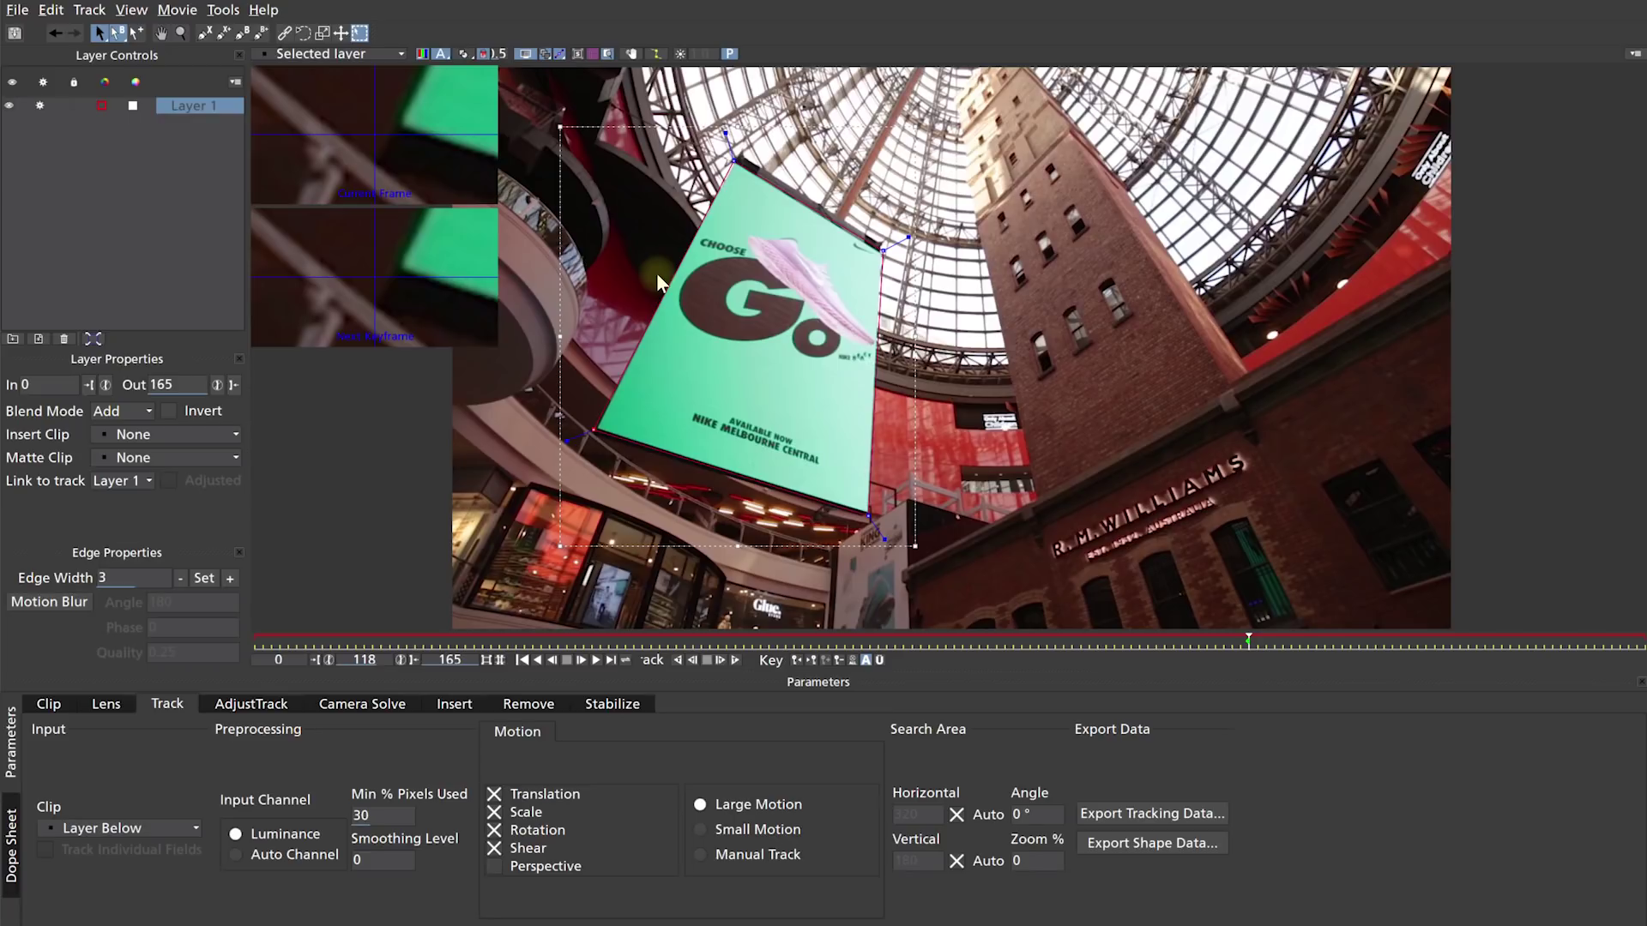
- Rename the billboard's layer as Screen
double_click(187, 107)
type("Screen")
key("Return")
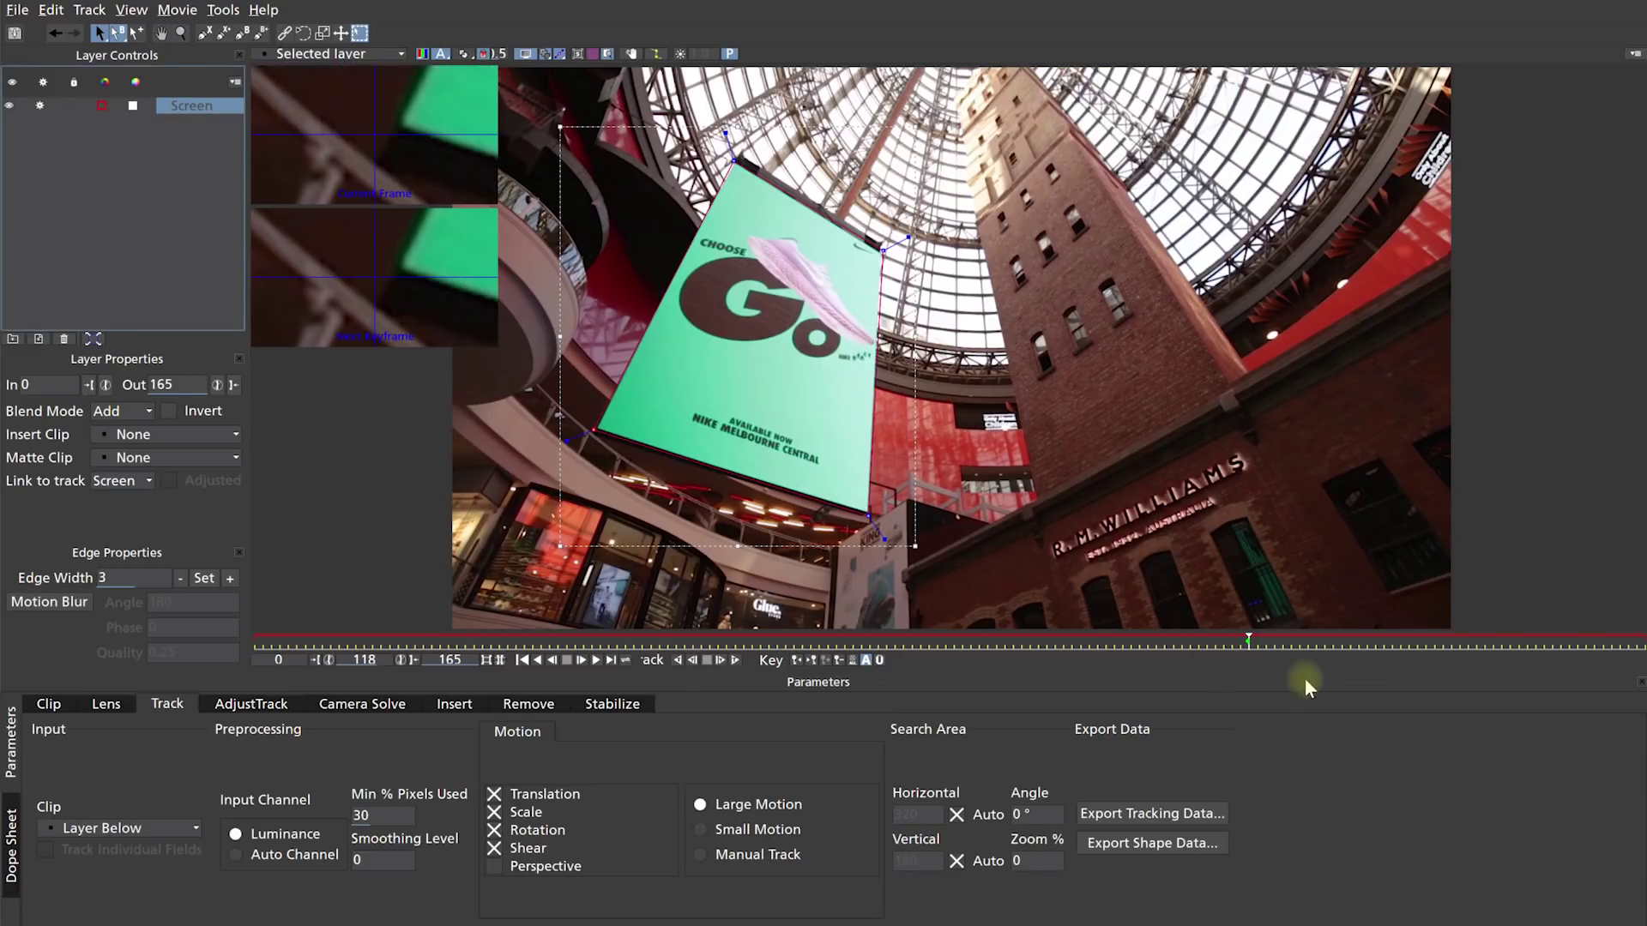
- Cut the billboard's lower text out of the Screen layer with an added X-spline at frame 118, and check the layer's matte
left_click_drag(1249, 641, 657, 603)
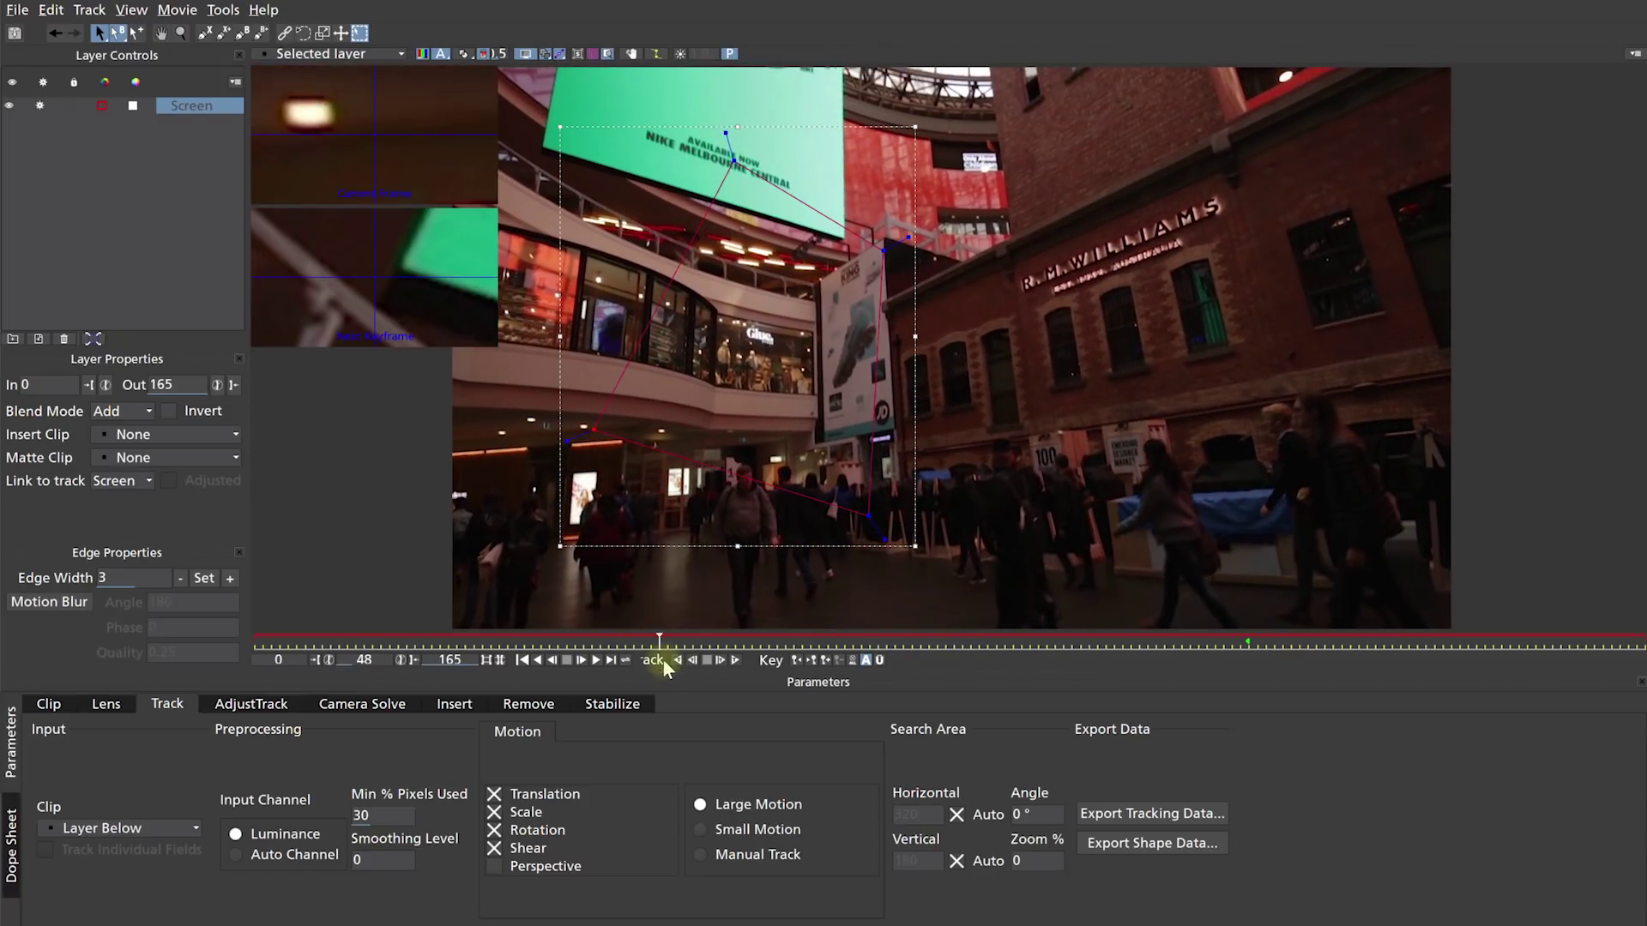
left_click_drag(657, 643, 1243, 653)
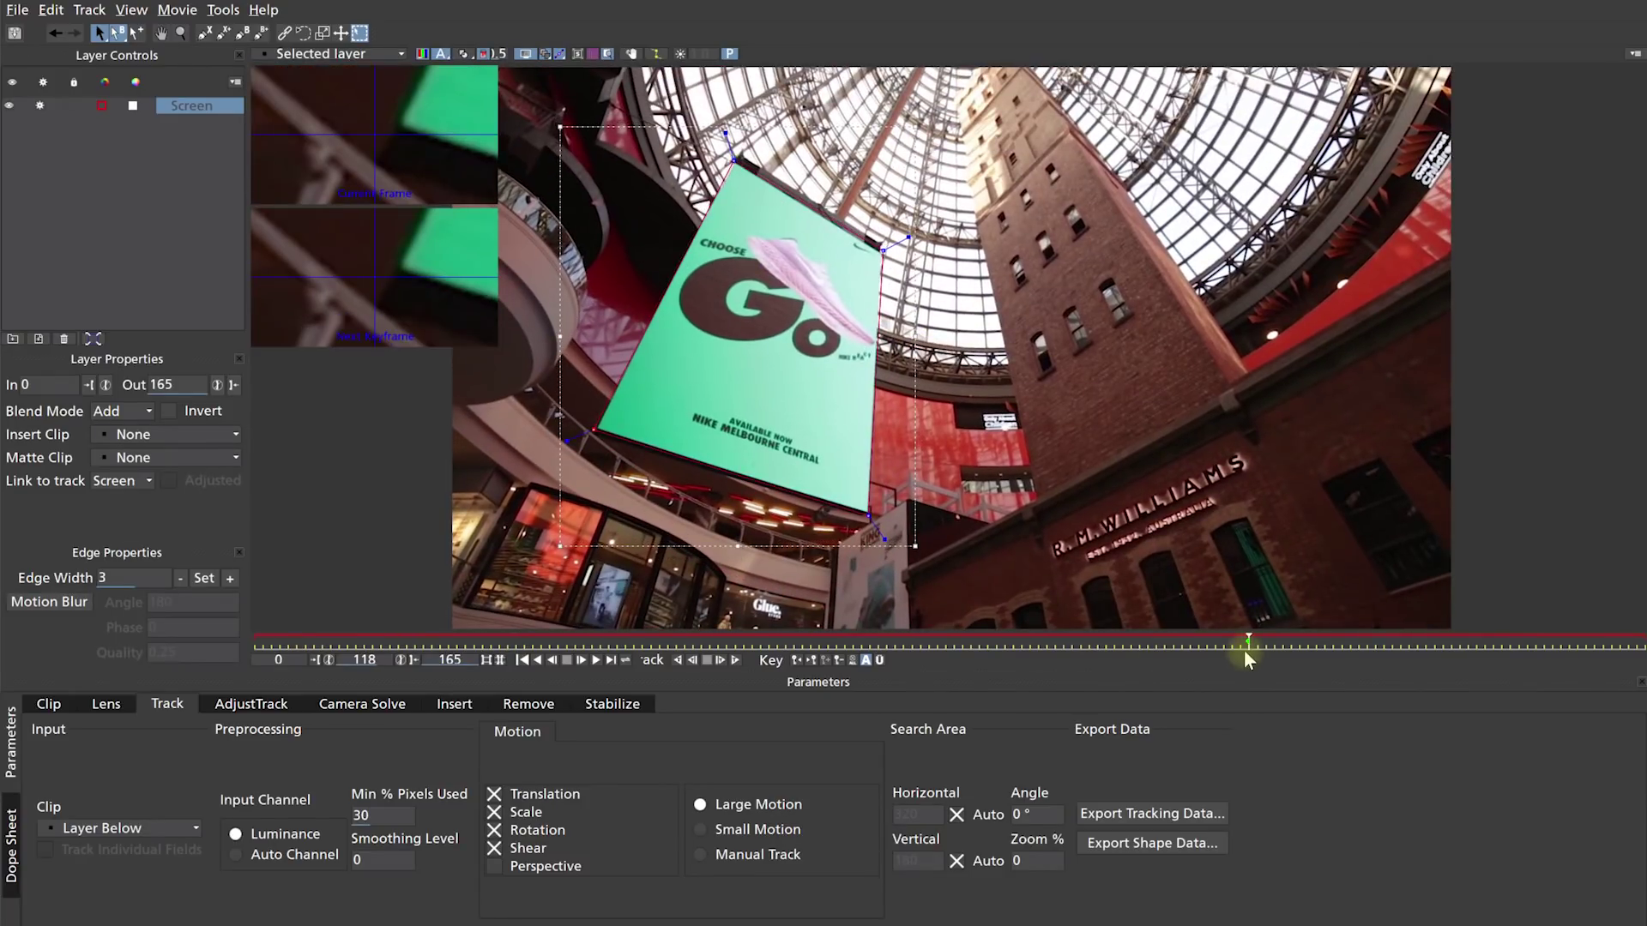
left_click(224, 33)
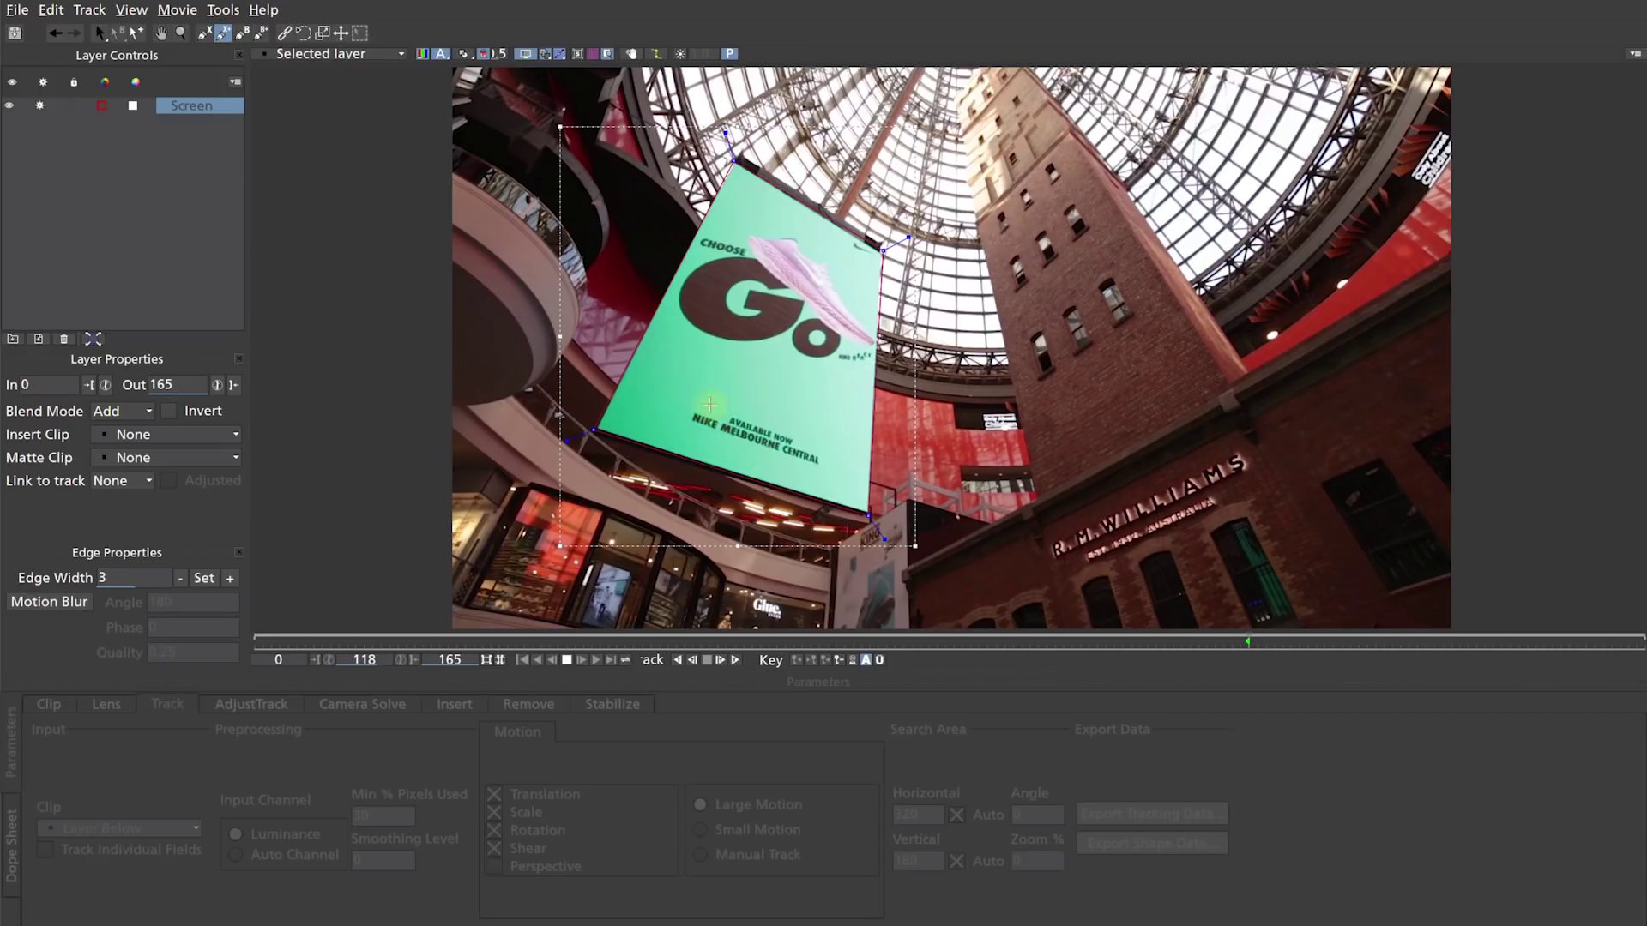
left_click(685, 388)
left_click(669, 428)
left_click(832, 446)
left_click(780, 421)
right_click(779, 421)
key("s")
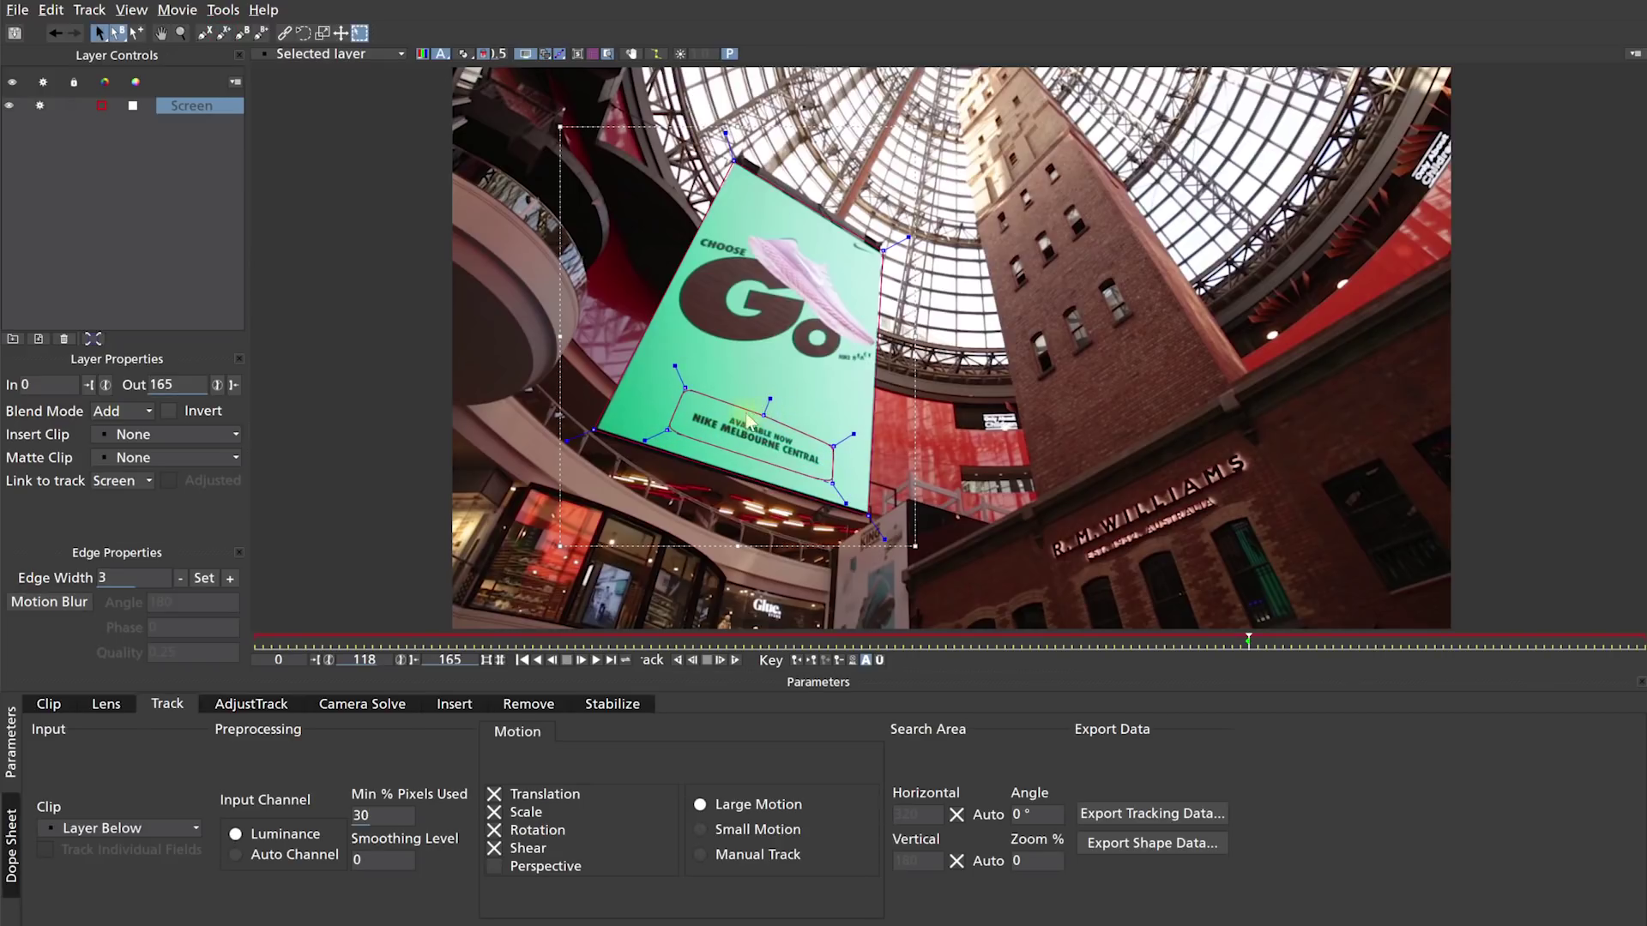
left_click(683, 388)
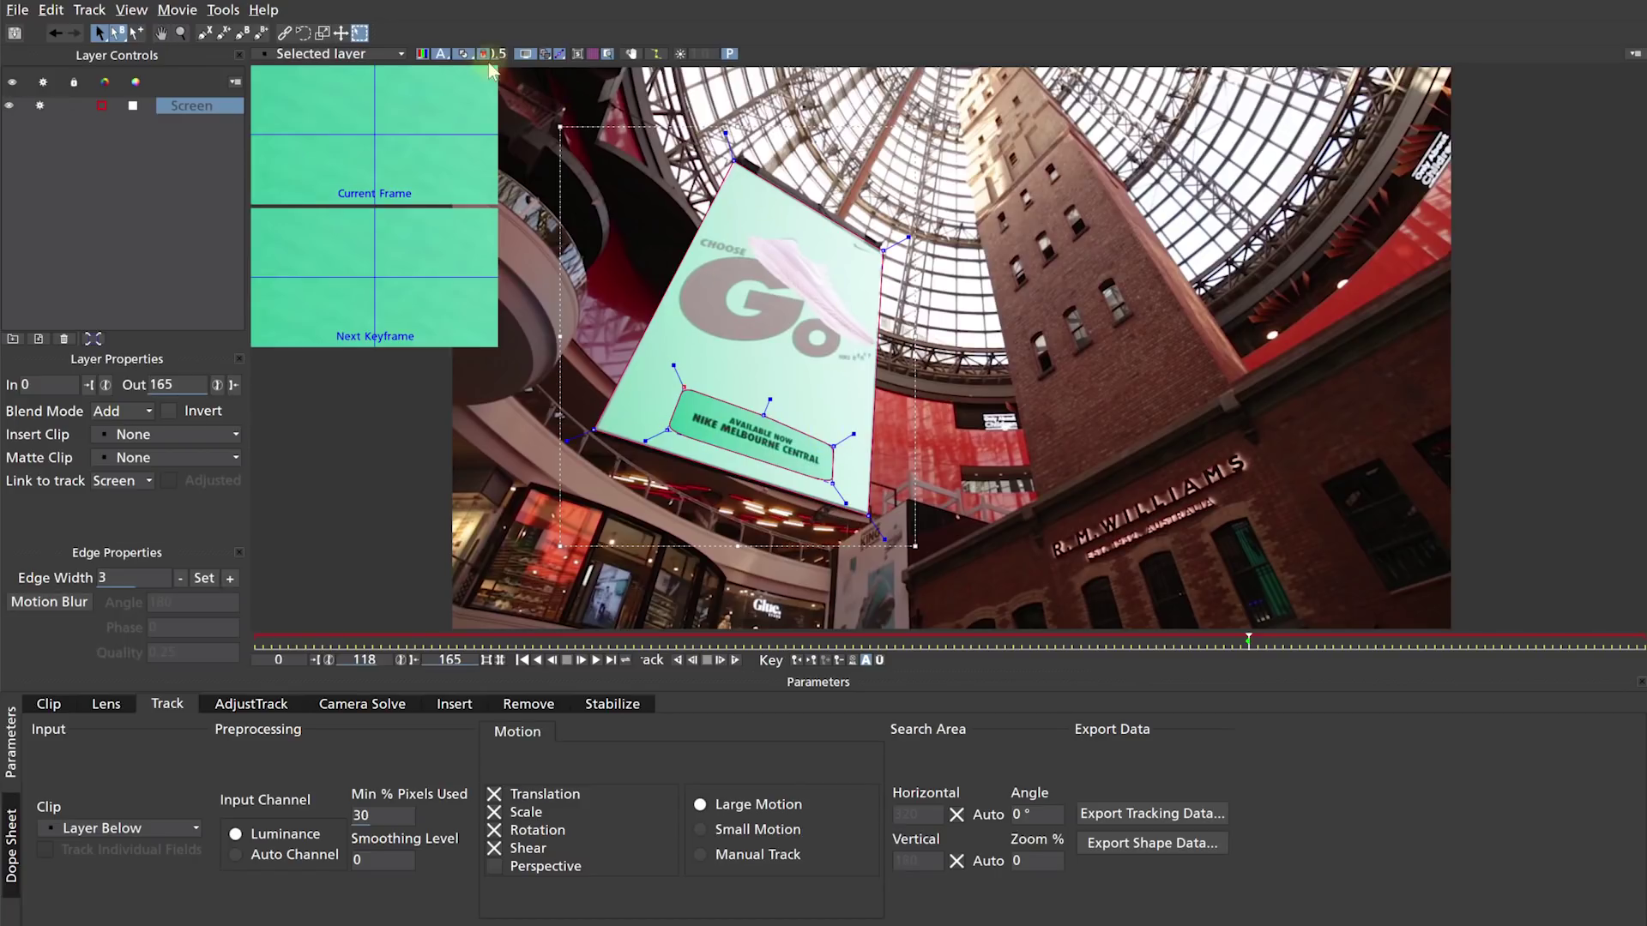
left_click(463, 51)
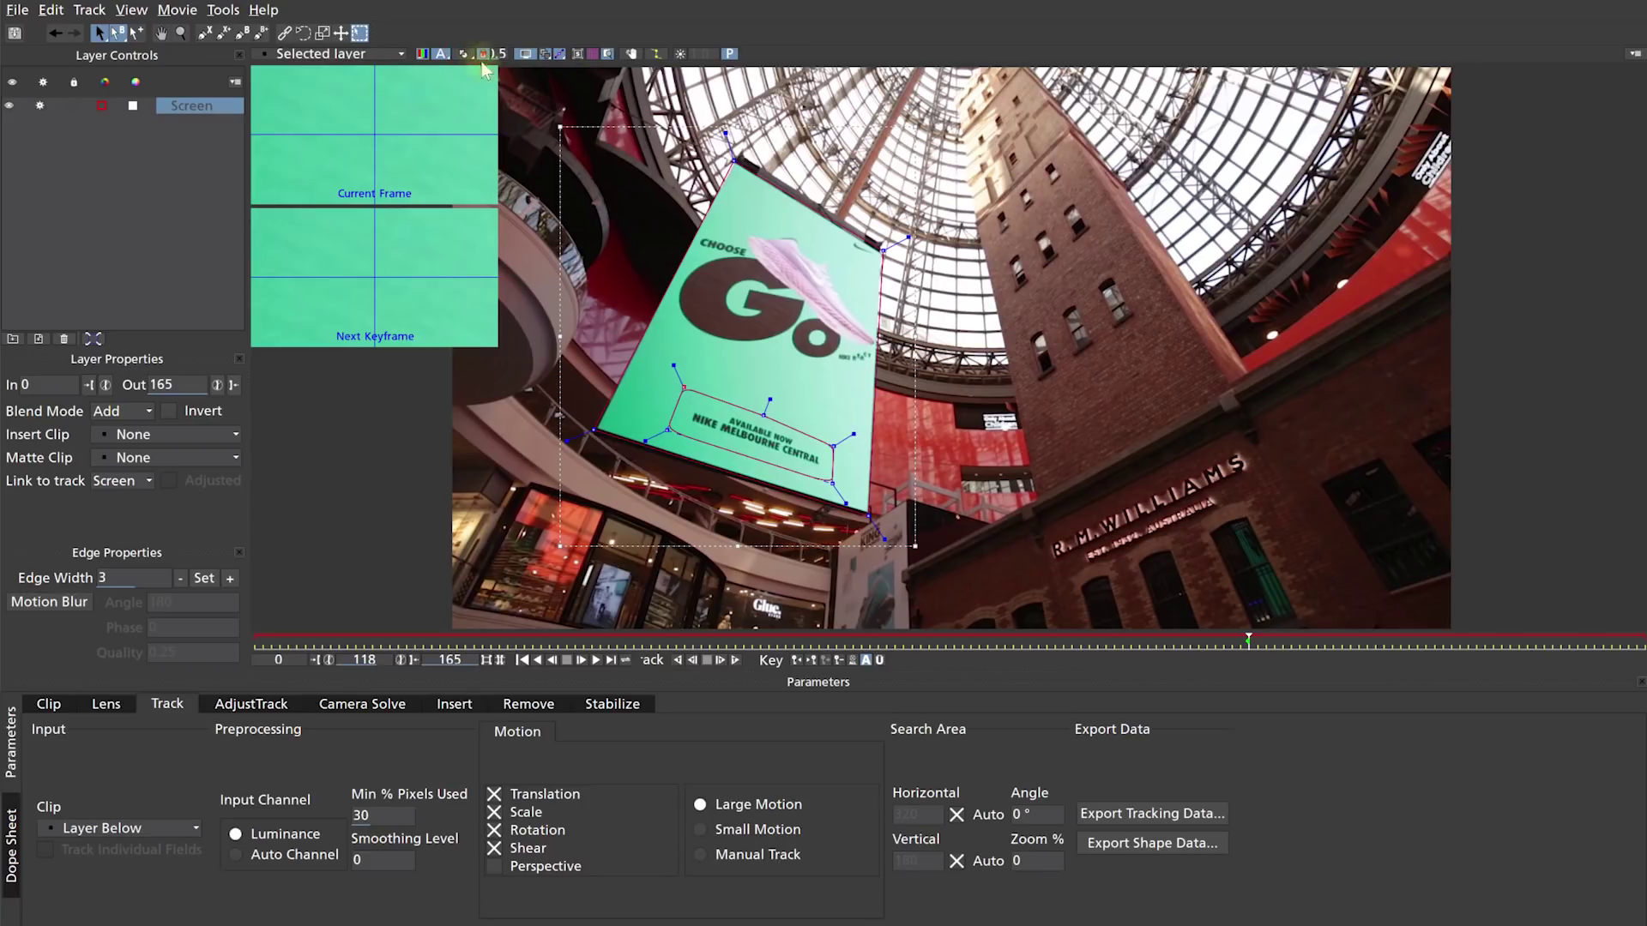
- Set the track's Min % Pixels Used to 76.9 and include Perspective in the tracked motion
left_click(158, 705)
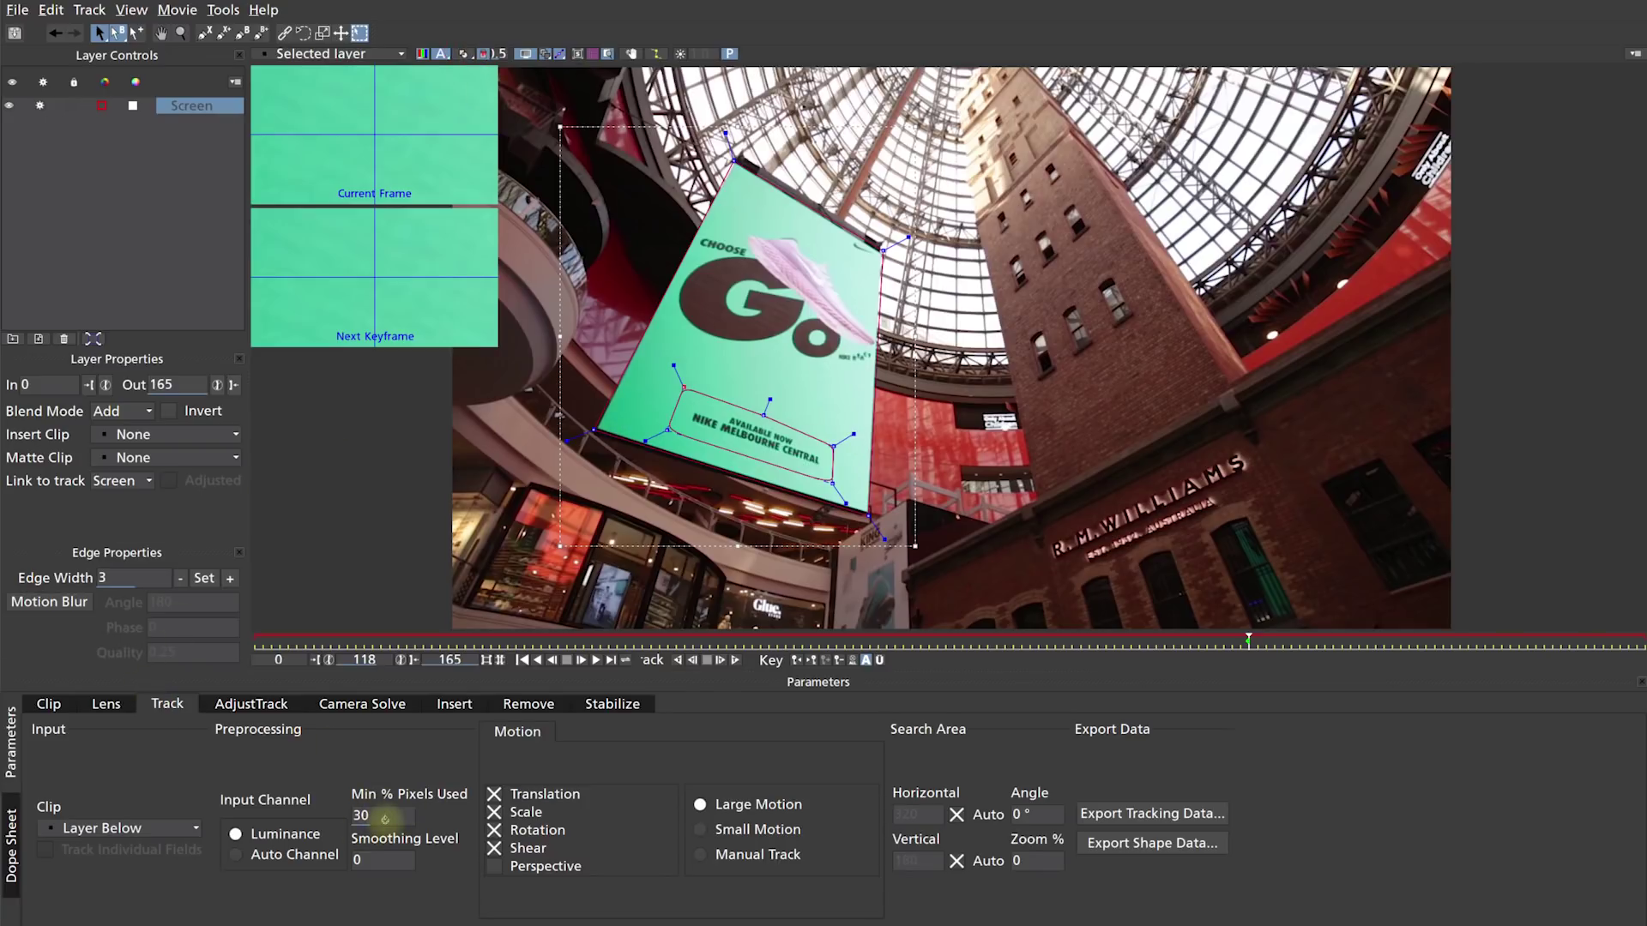
left_click_drag(384, 819, 318, 798)
left_click(495, 868)
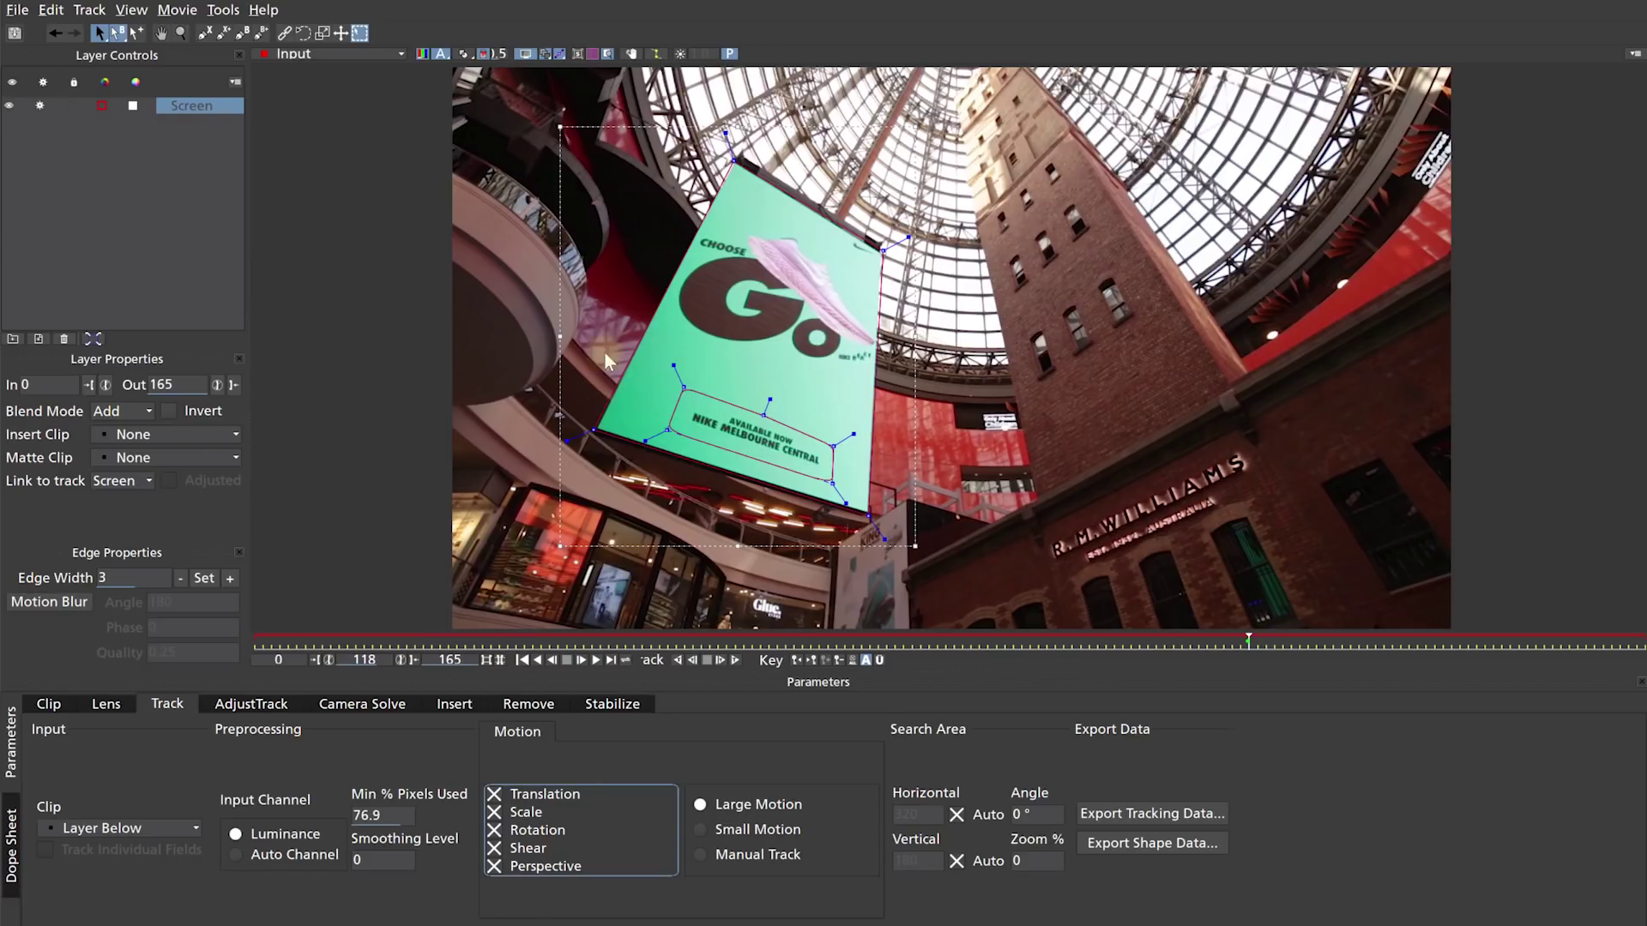
- Align the planar surface with the billboard's corners at frame 118 and track the Screen layer forwards
left_click(578, 55)
left_click_drag(647, 193, 868, 513)
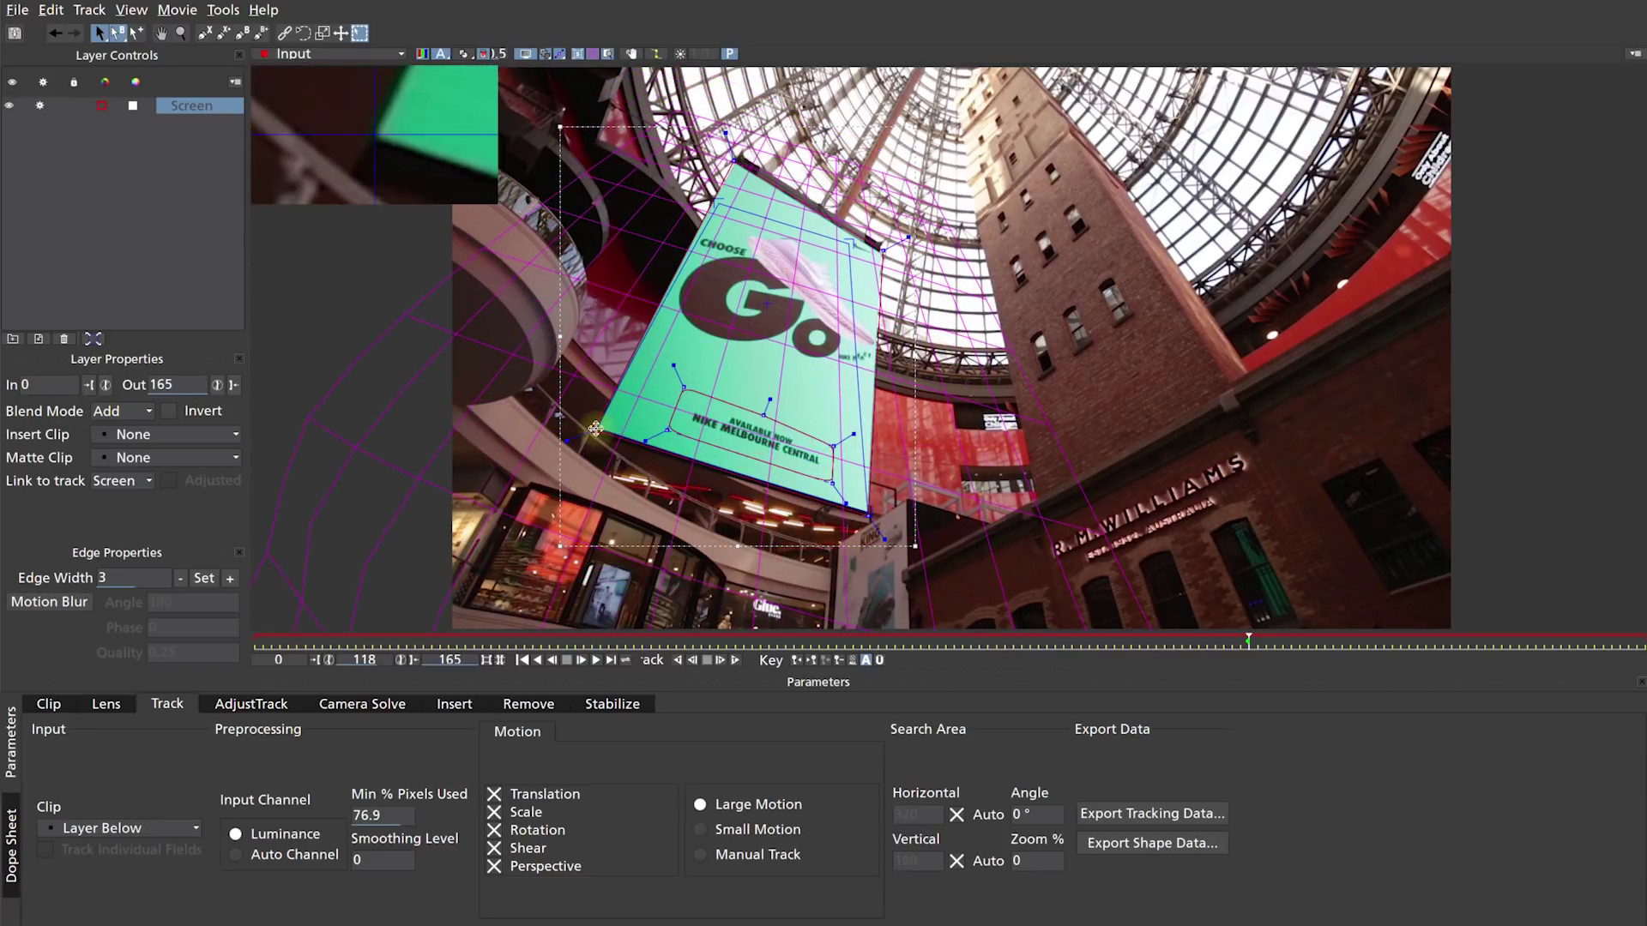
left_click_drag(884, 250, 882, 250)
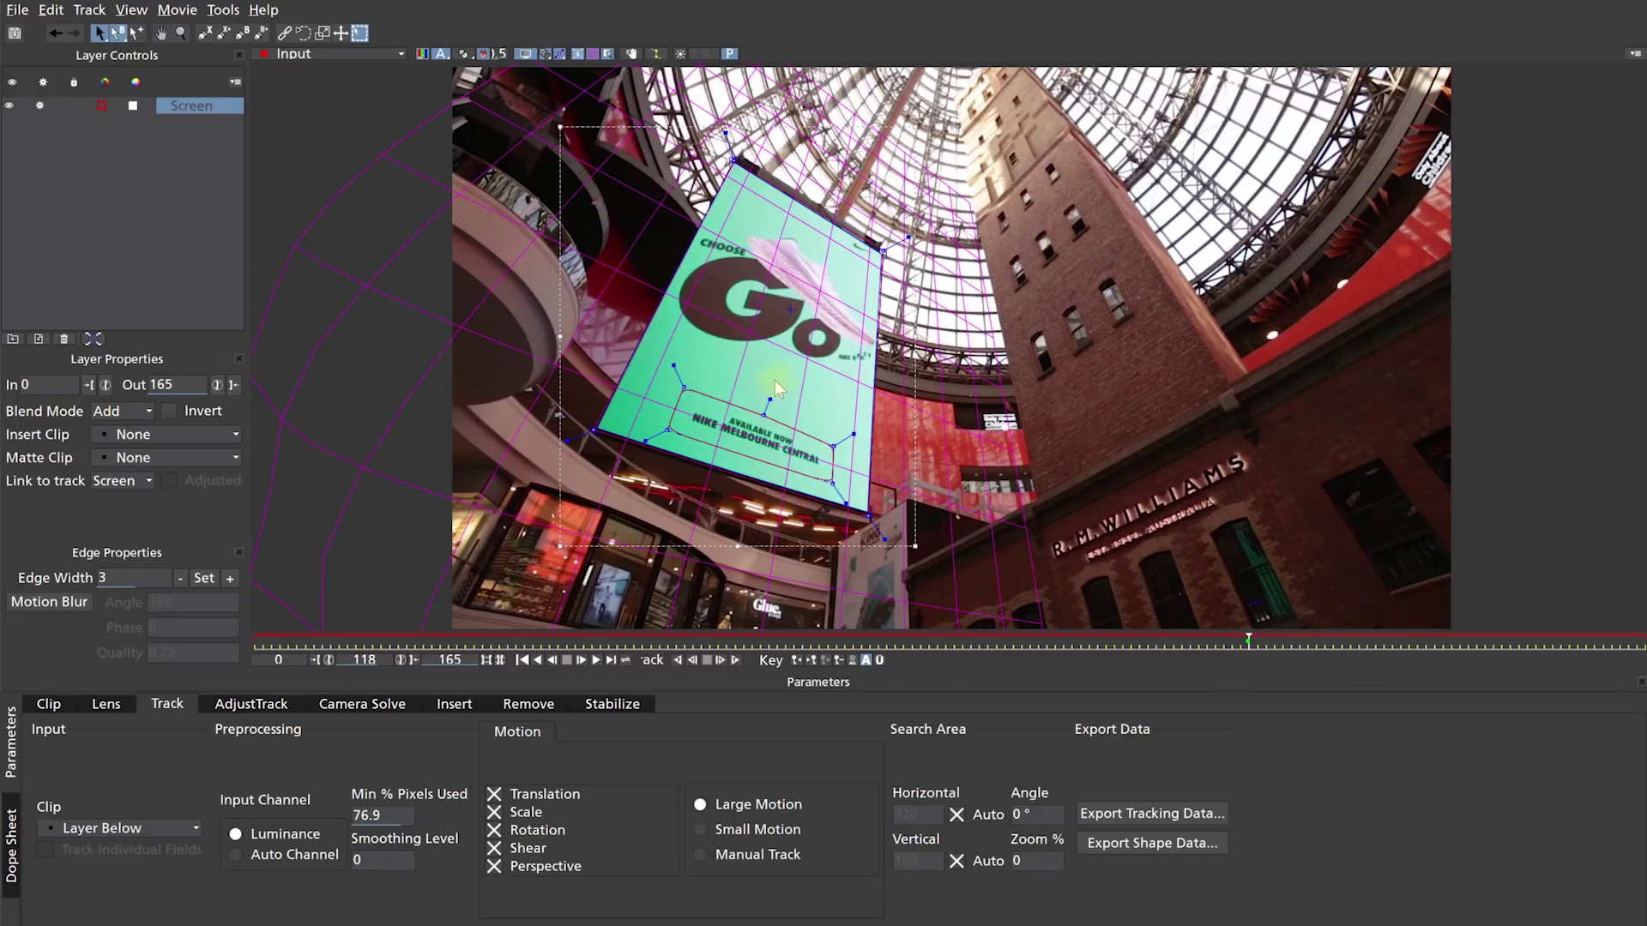
left_click(735, 665)
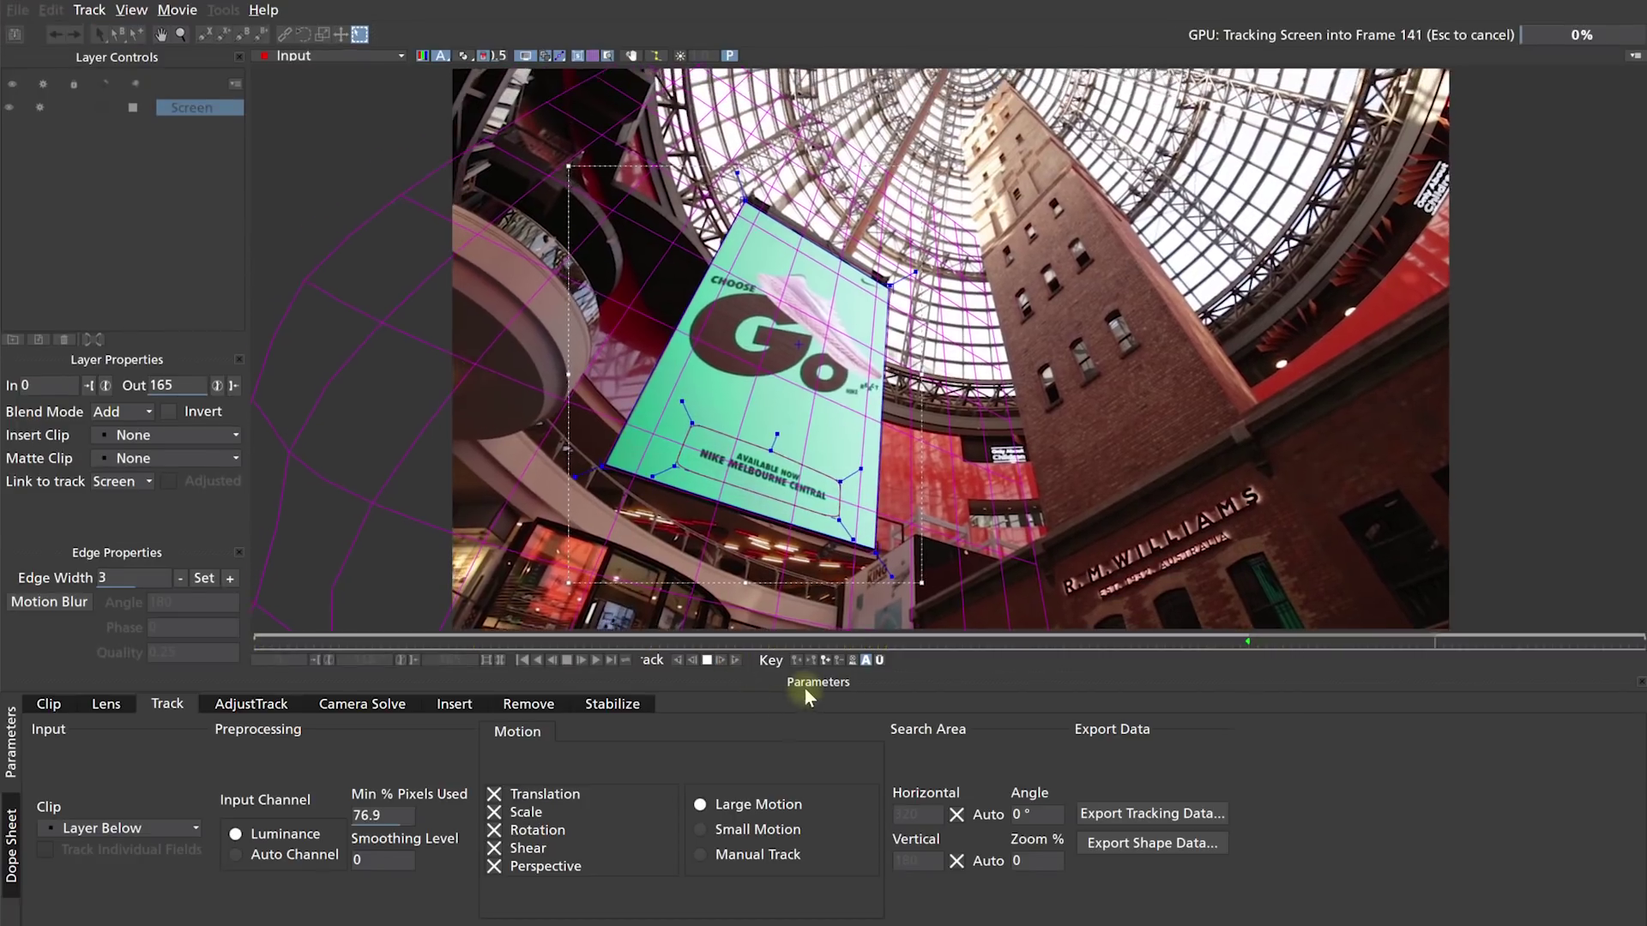
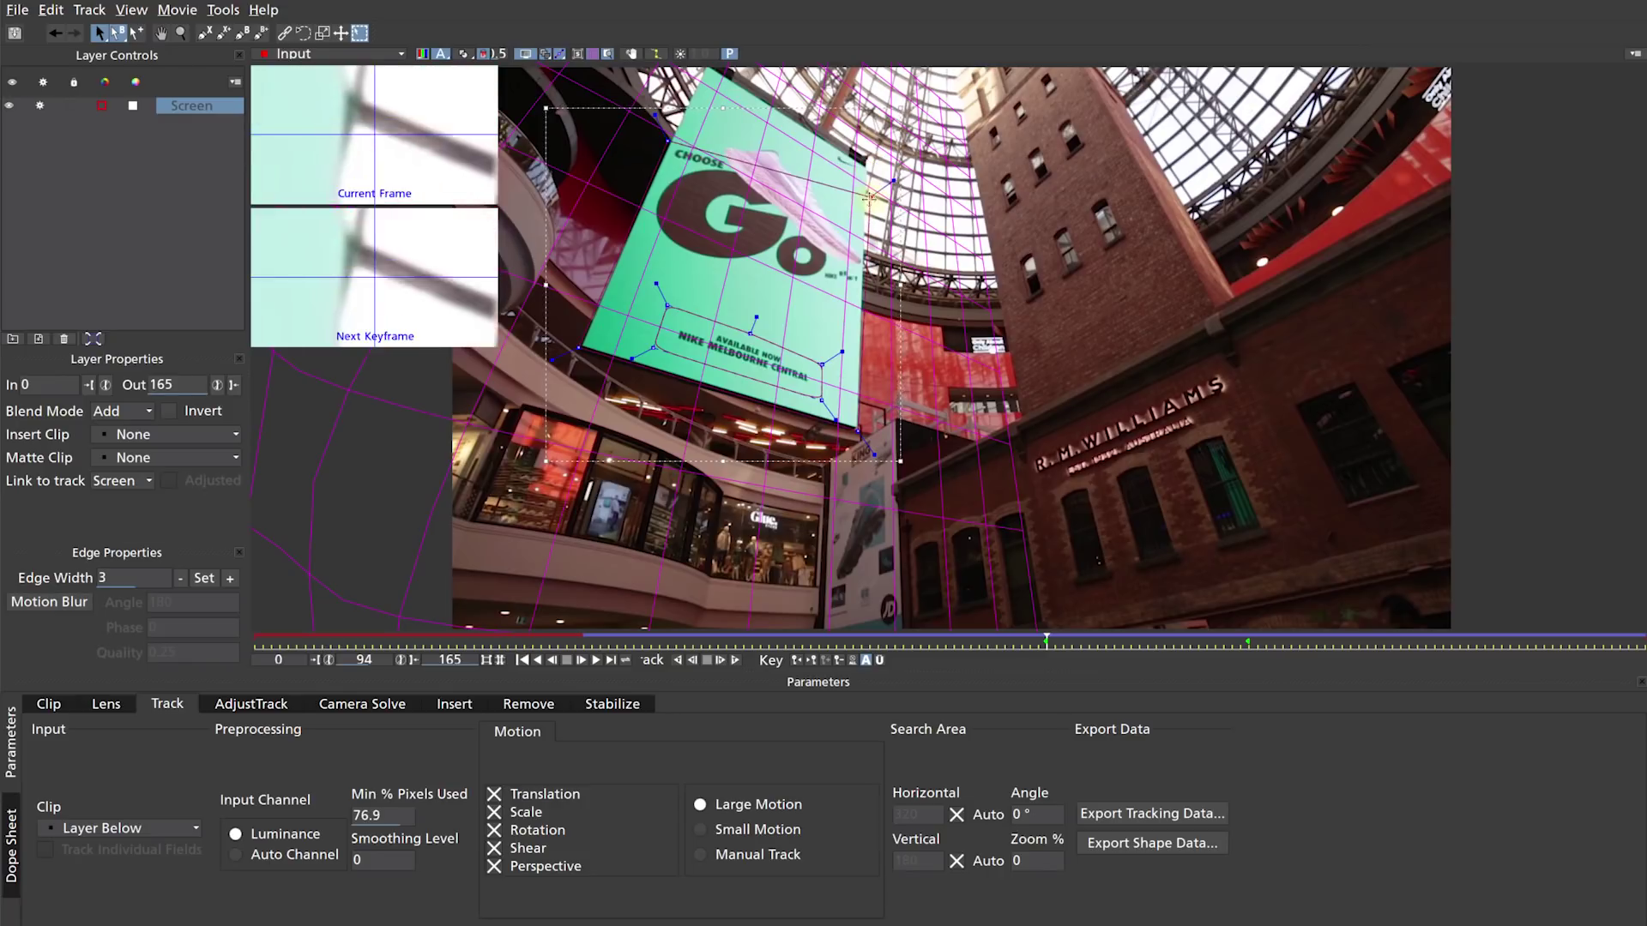
- Refit the Screen spline's corners to the billboard at frame 94 and track backwards, stopping at frame 24
left_click_drag(858, 434, 862, 439)
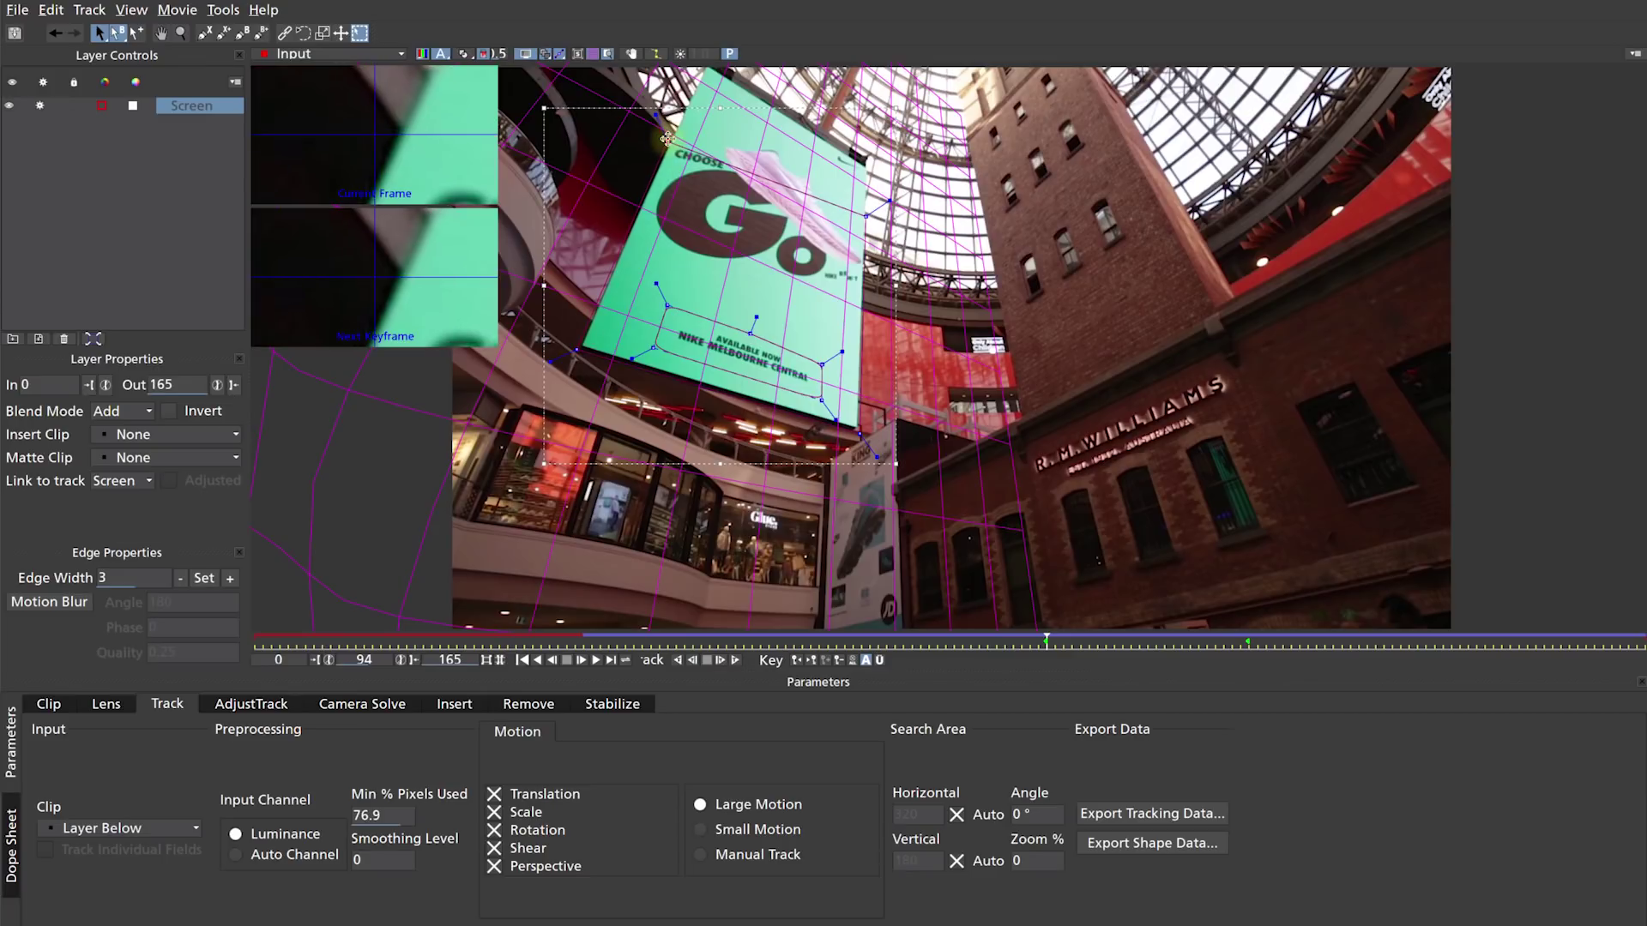
left_click_drag(703, 73, 705, 72)
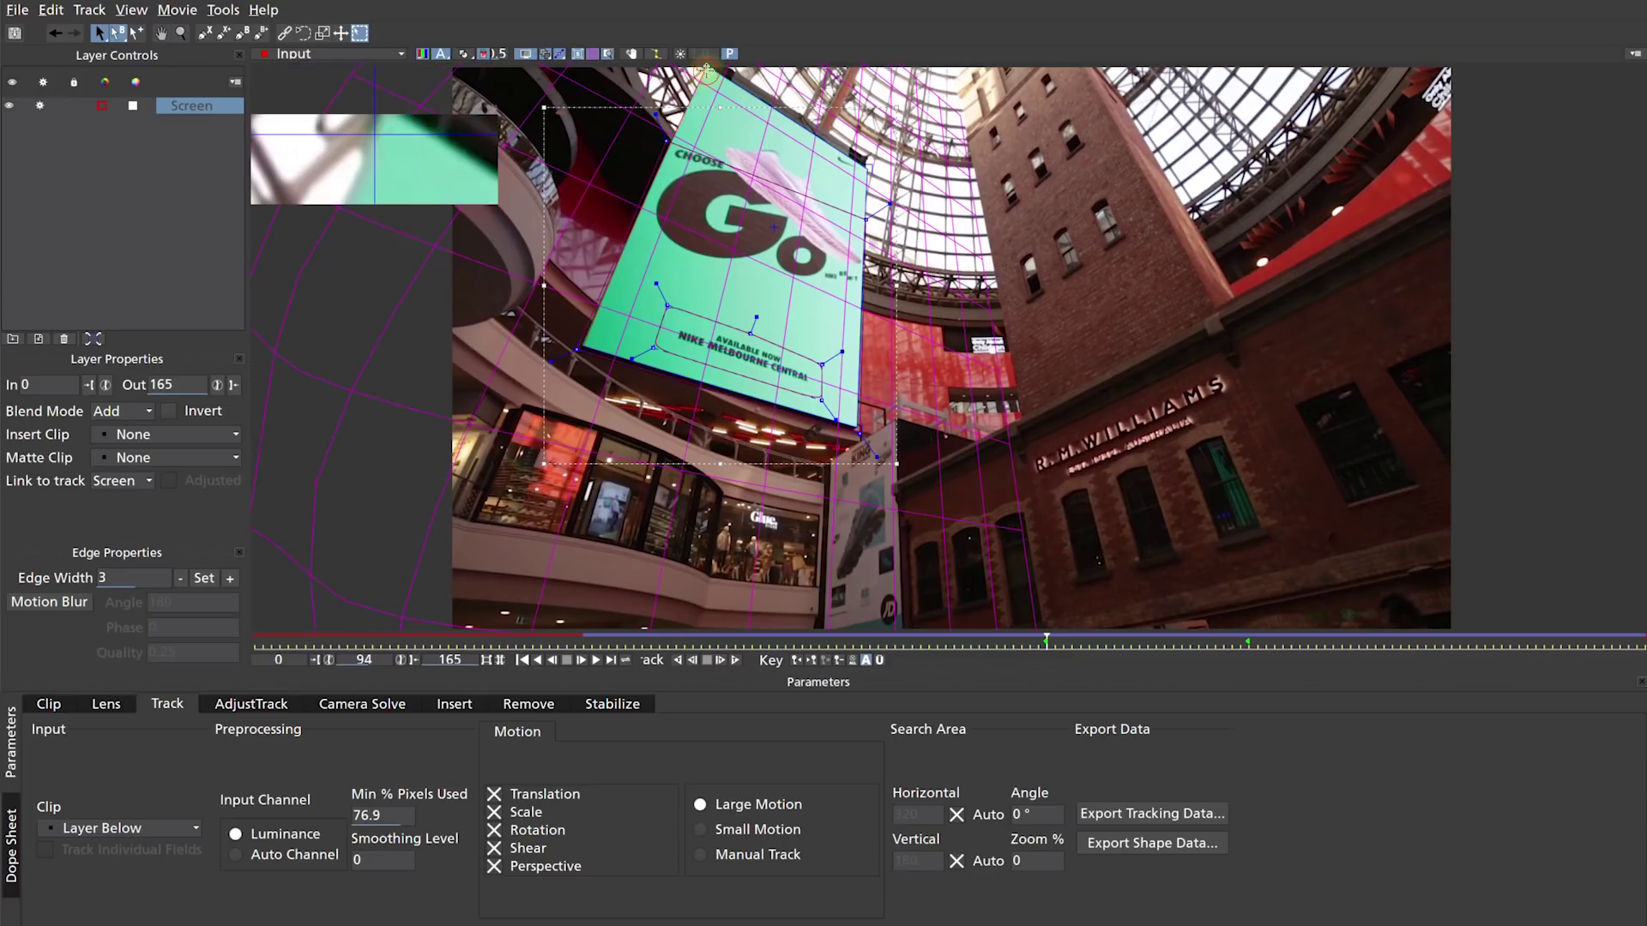
left_click(677, 662)
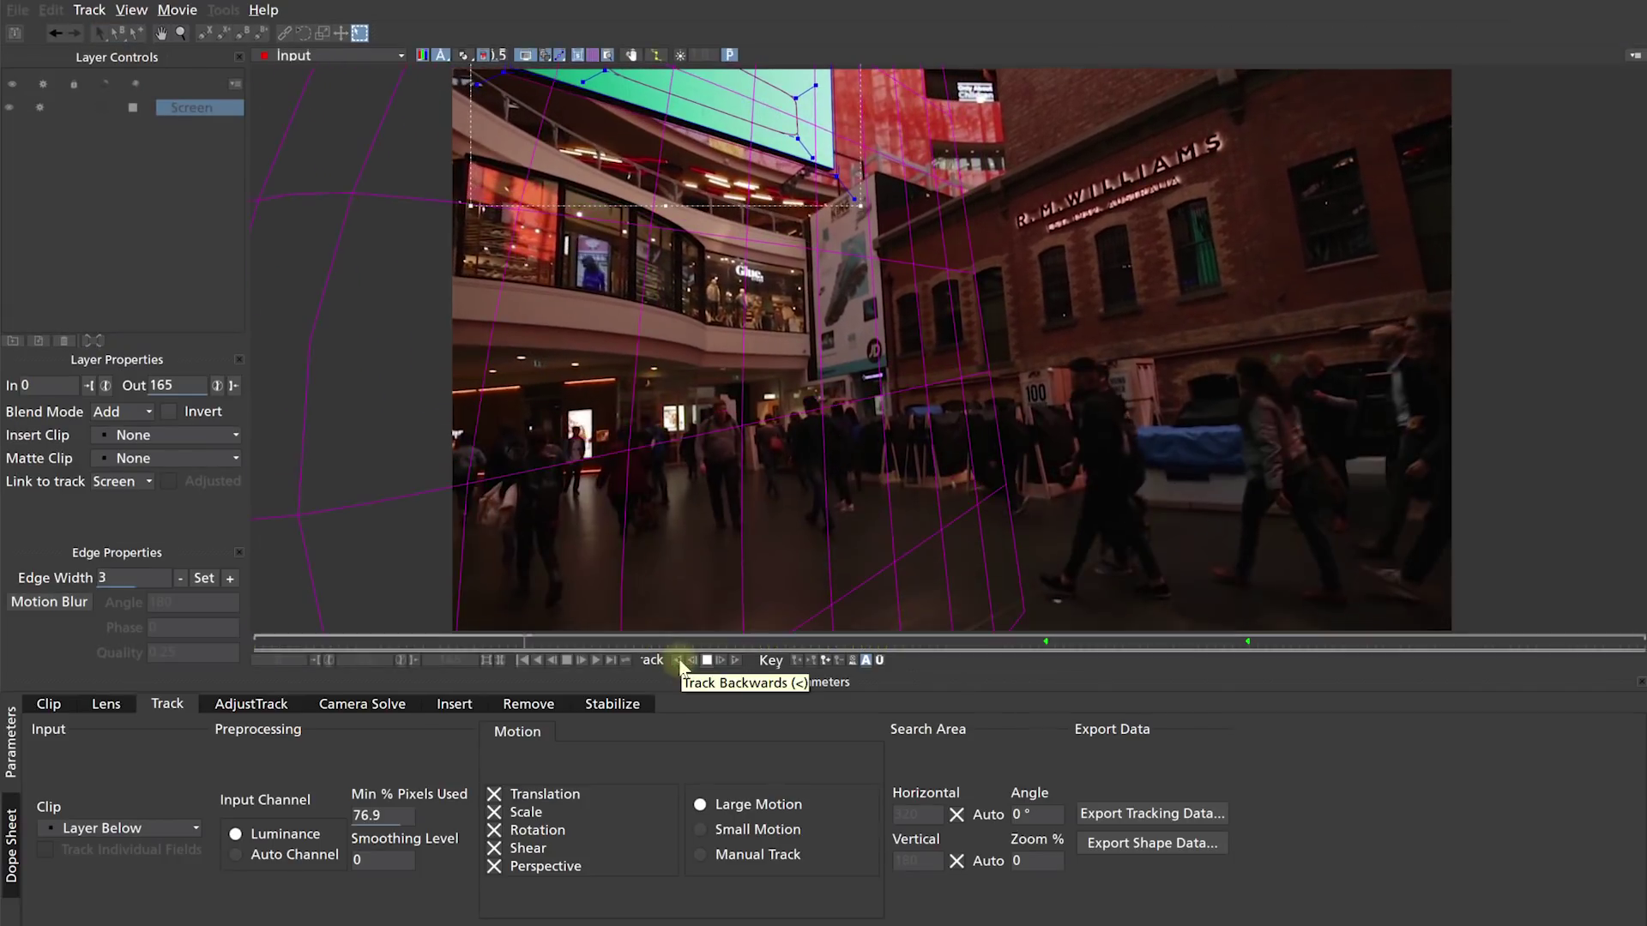
key("Escape")
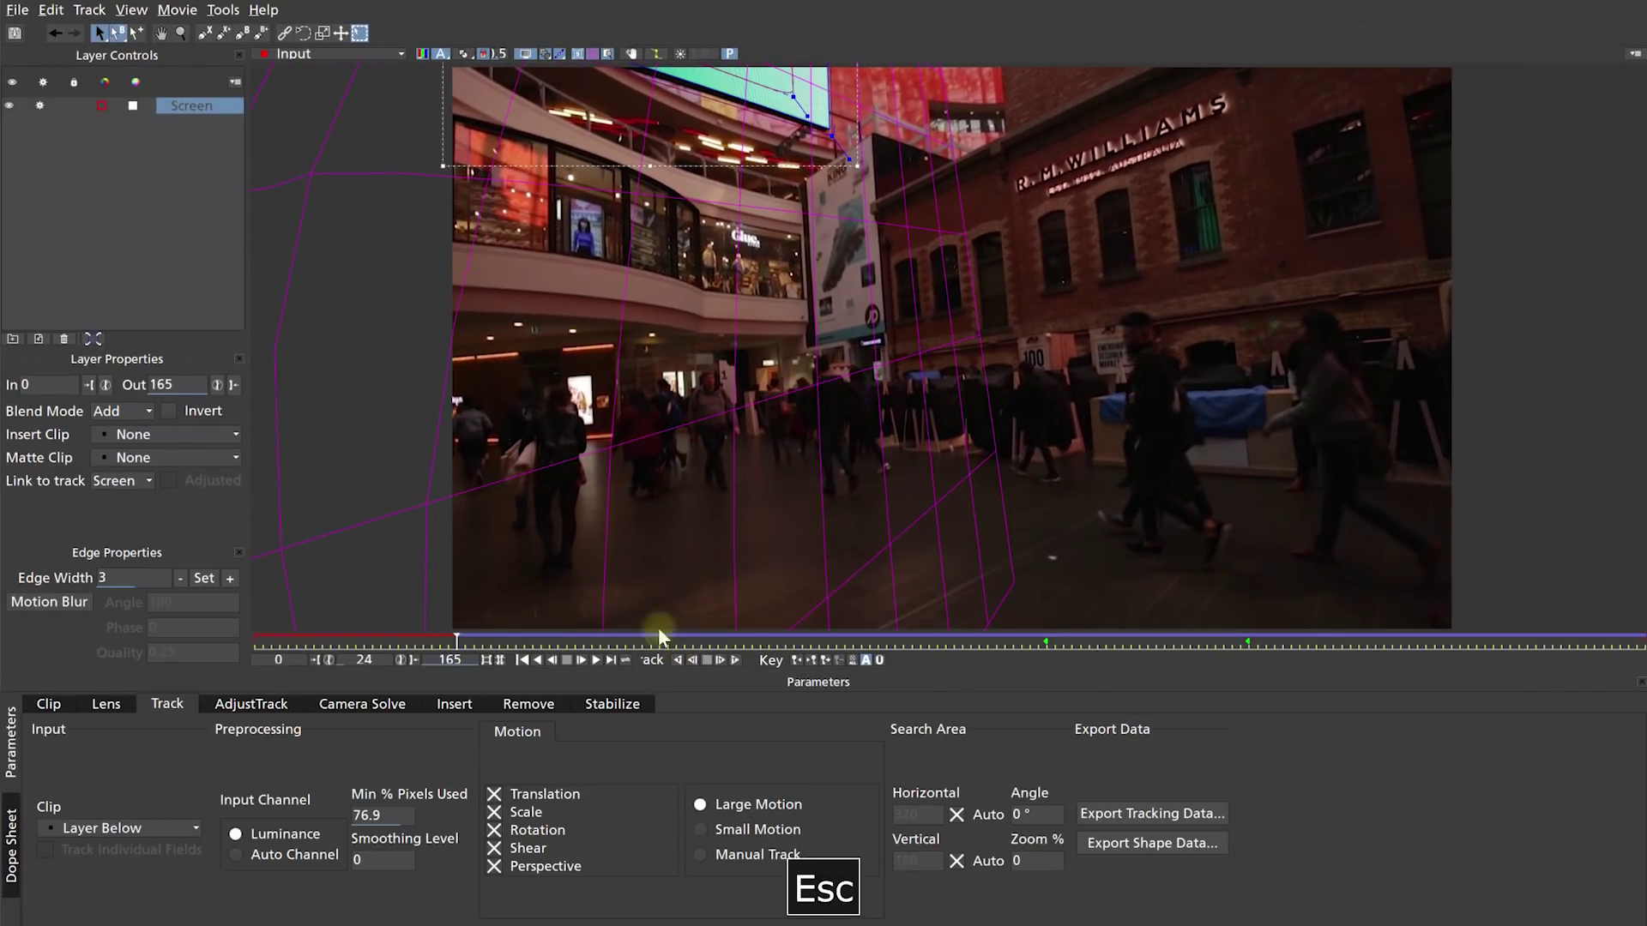
- Add an X-spline around the shop front below the billboard to the Screen layer at frame 53
left_click(693, 650)
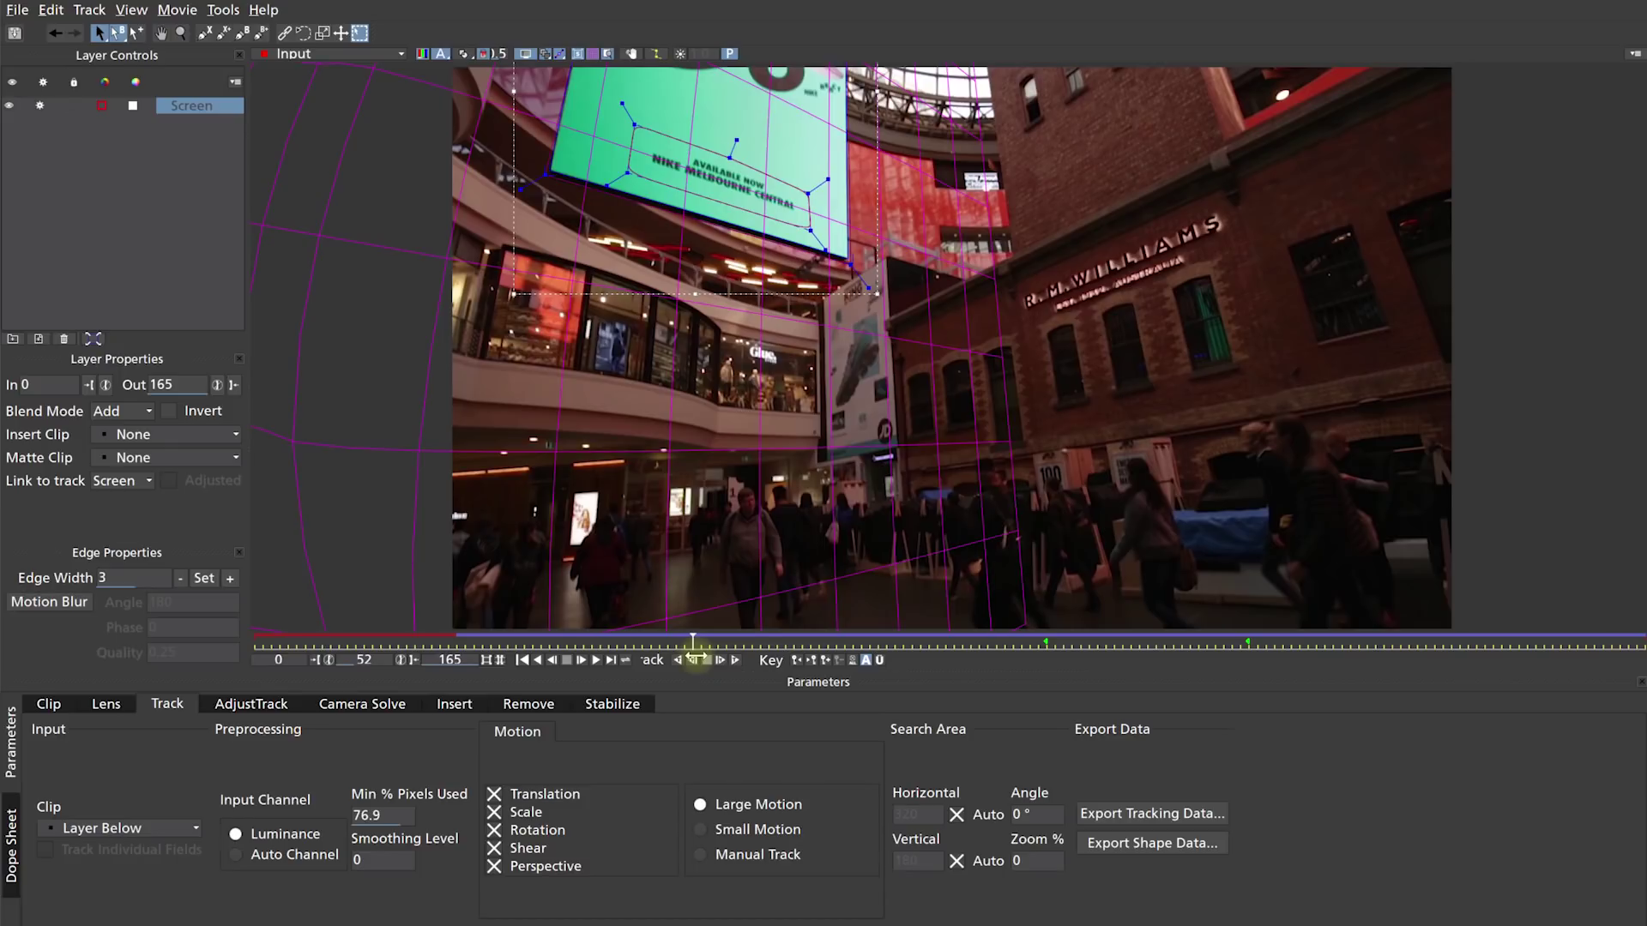
left_click_drag(695, 658, 702, 653)
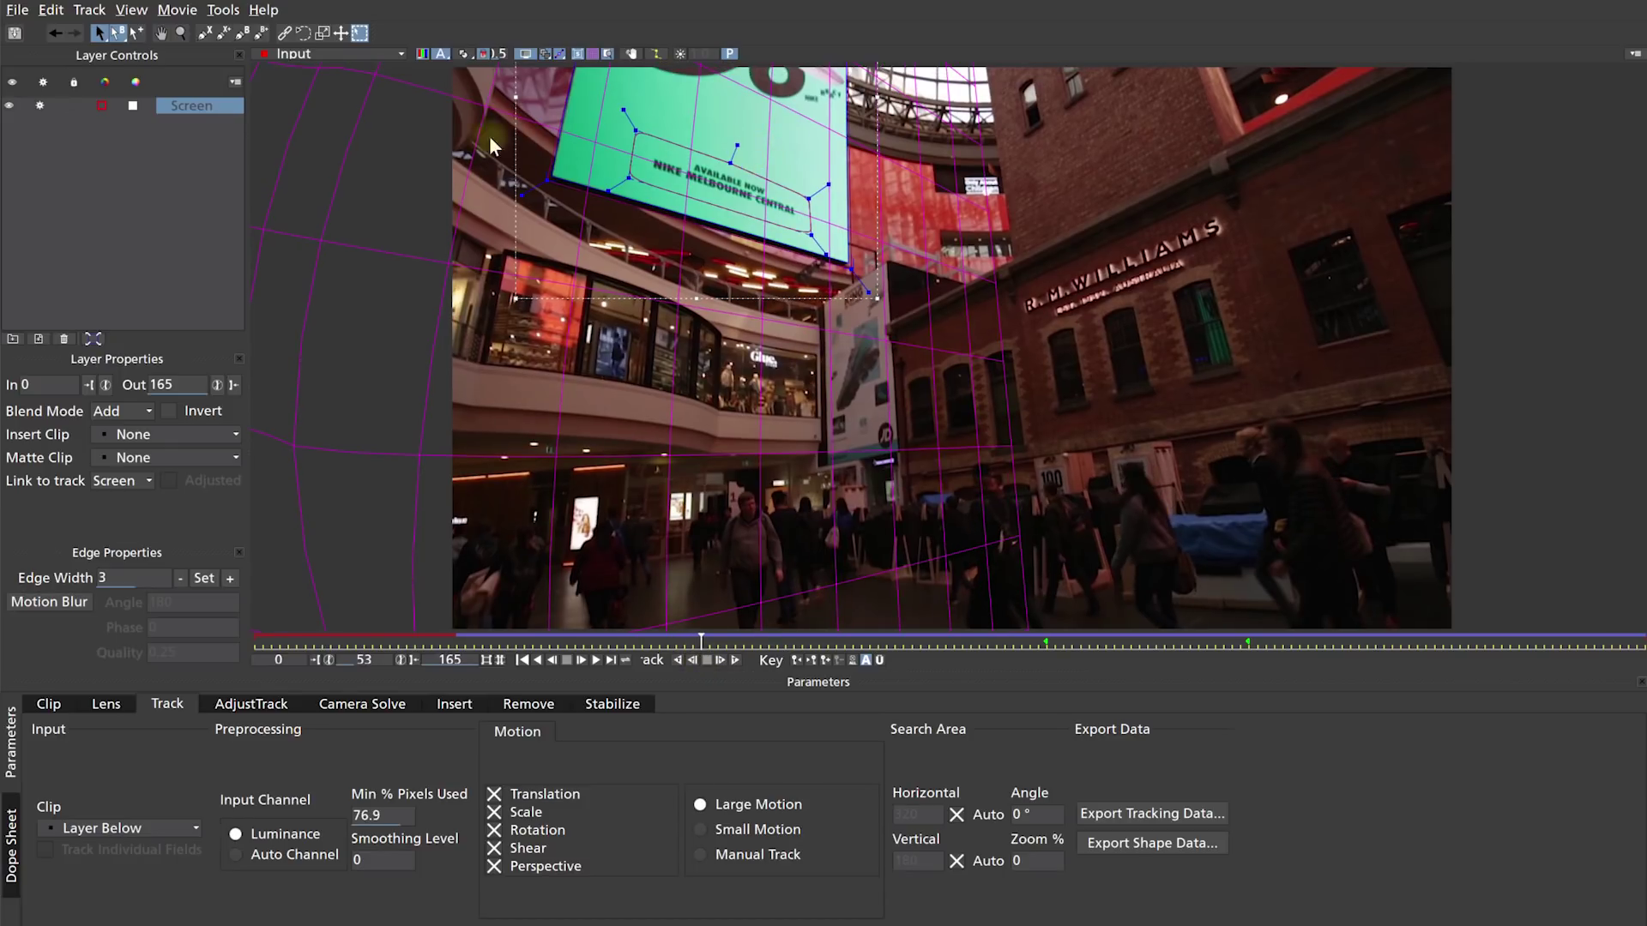
left_click(187, 106)
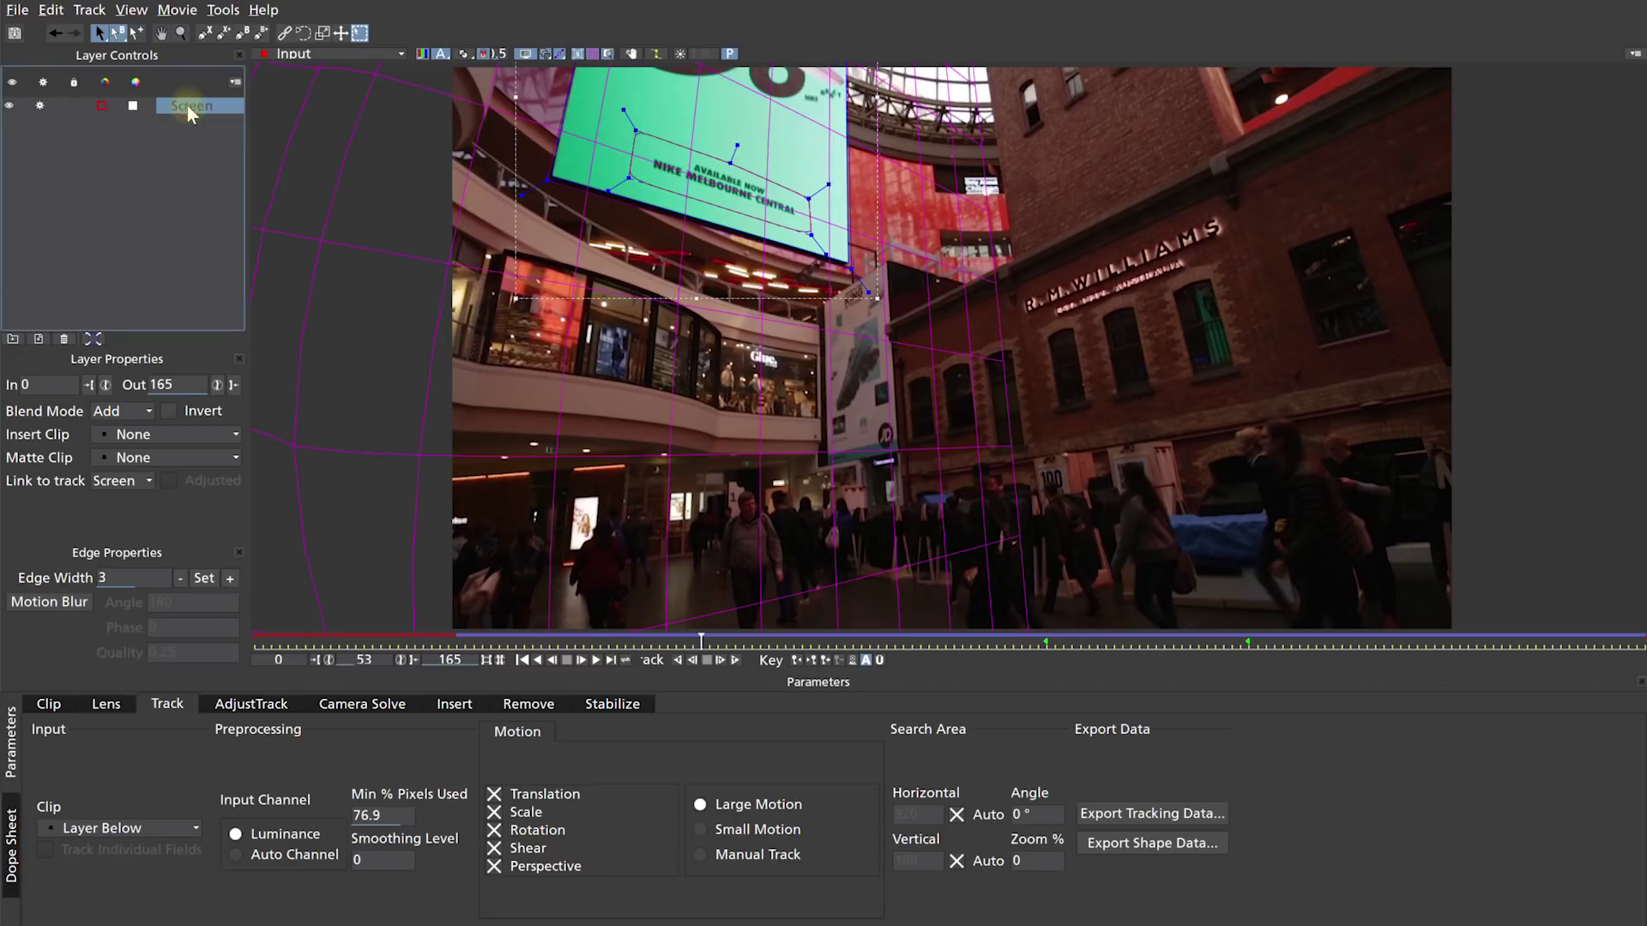
left_click(223, 33)
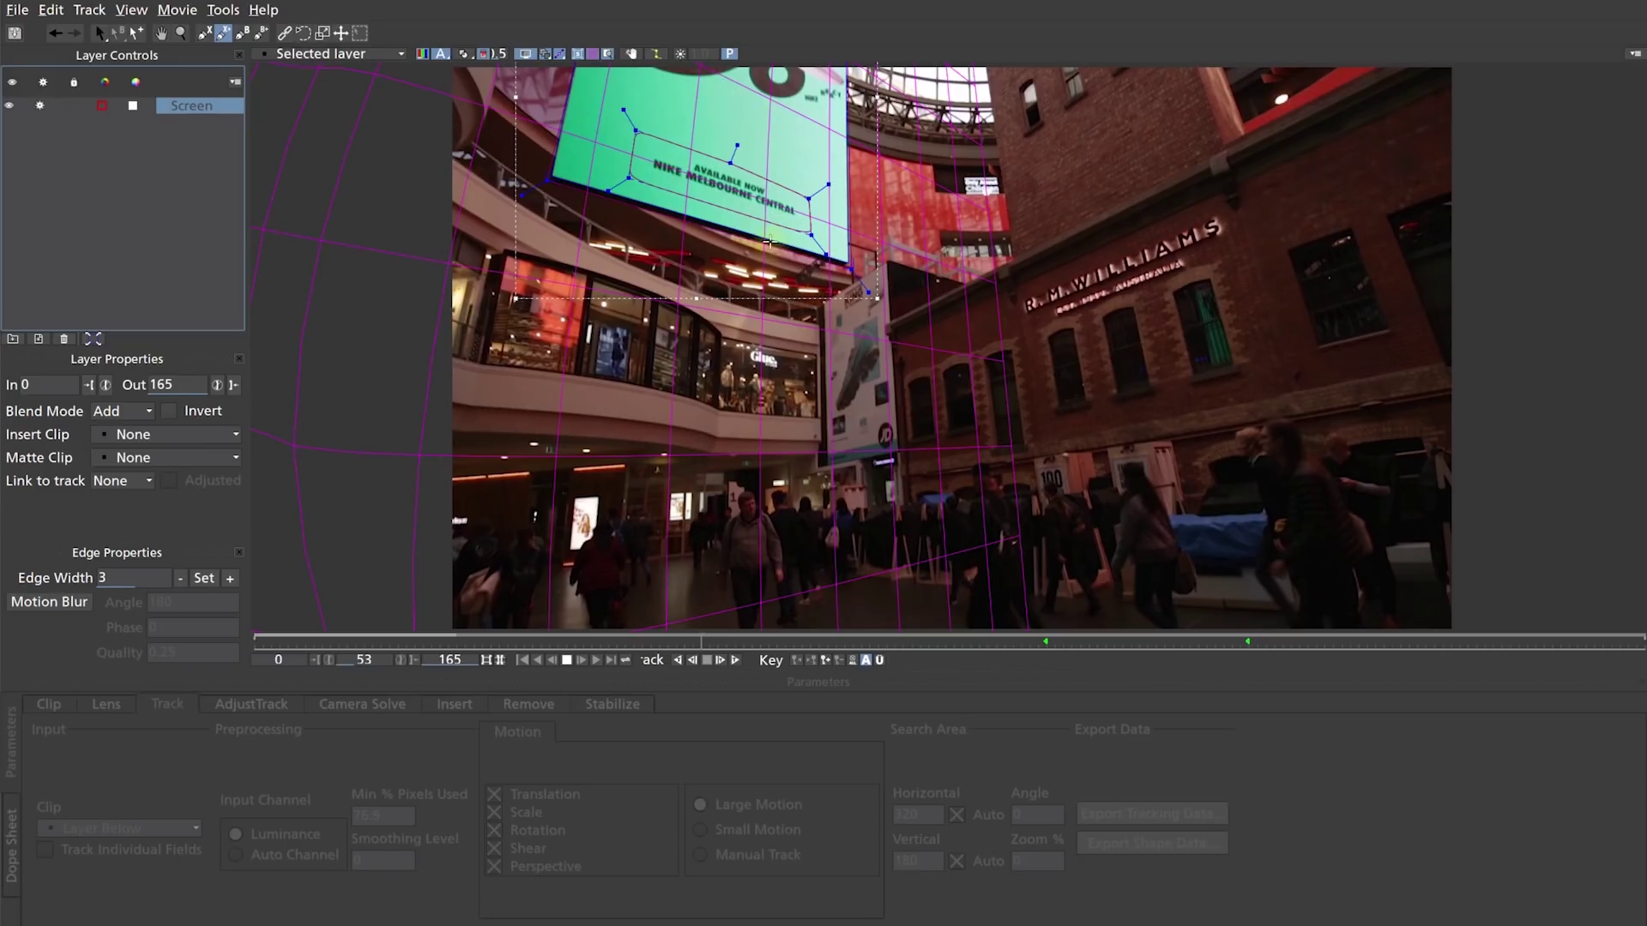
left_click(739, 327)
left_click(716, 325)
right_click(812, 333)
left_click(816, 433)
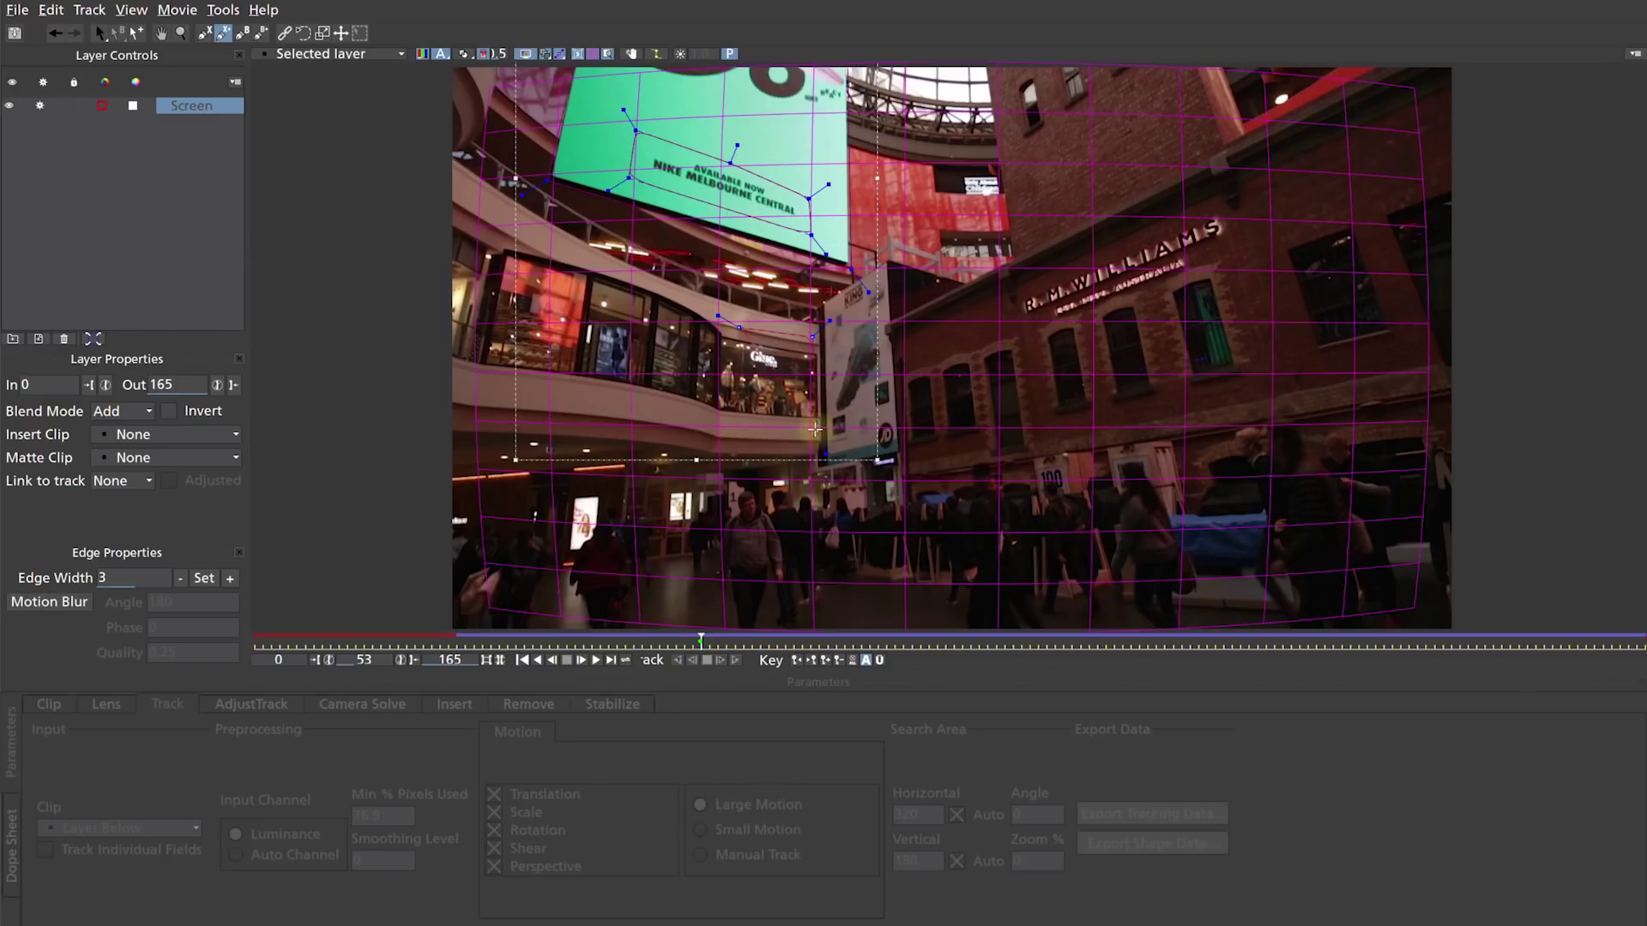
left_click(722, 439)
right_click(729, 422)
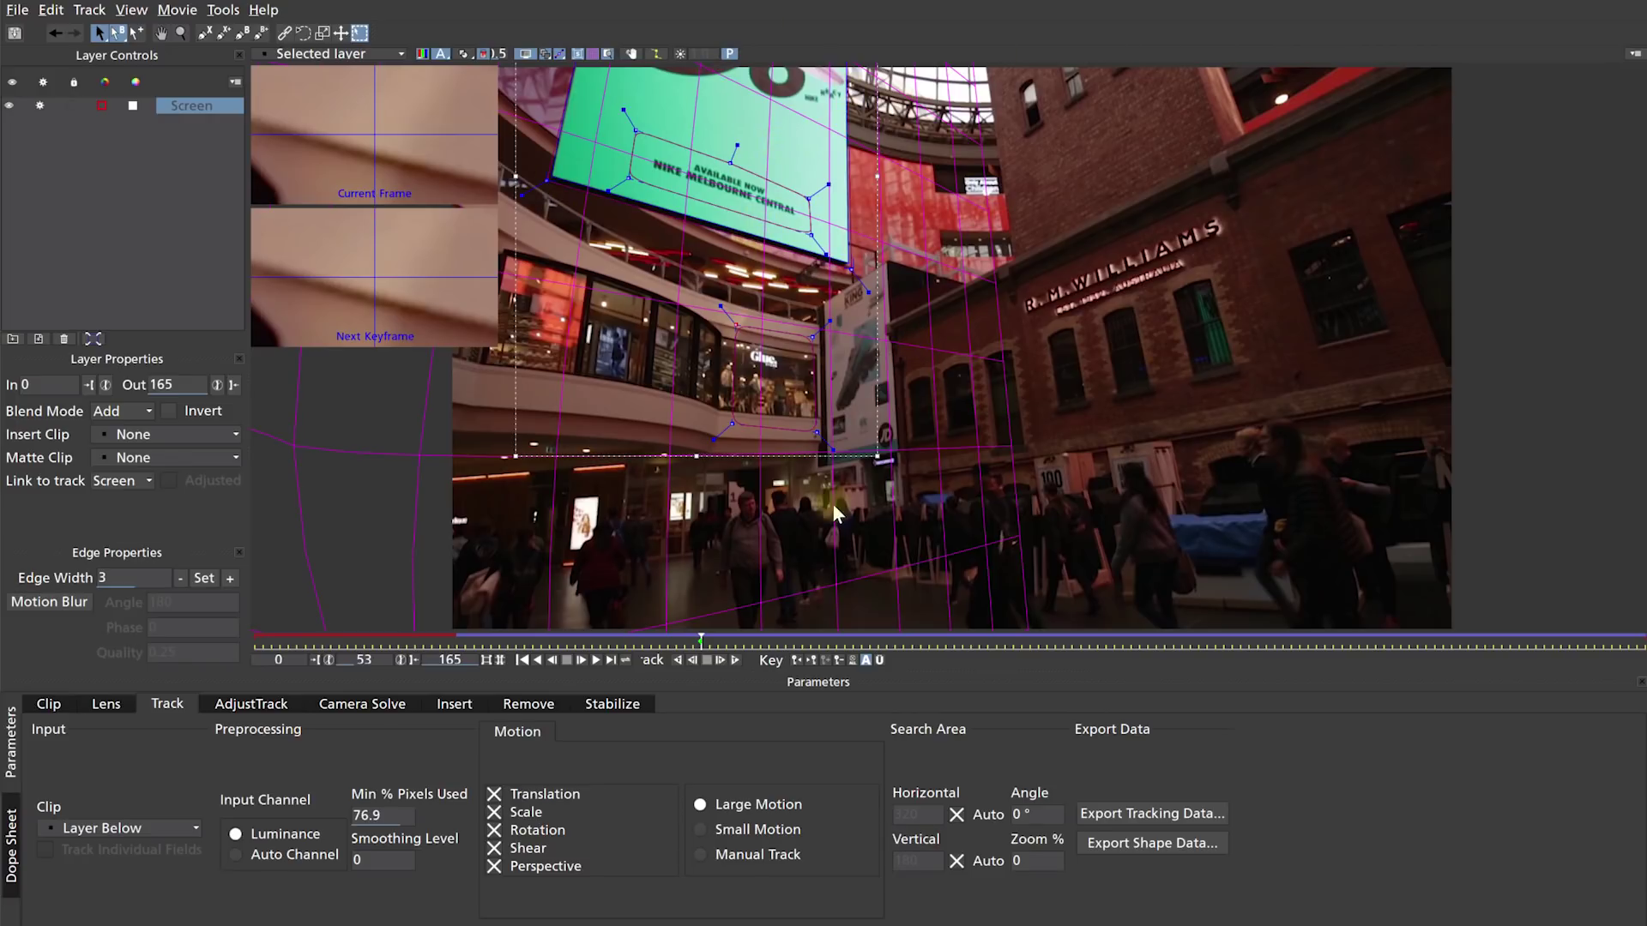
- Track the Screen layer backwards from frame 53, stop the track and review the result up to frame 148
left_click(677, 660)
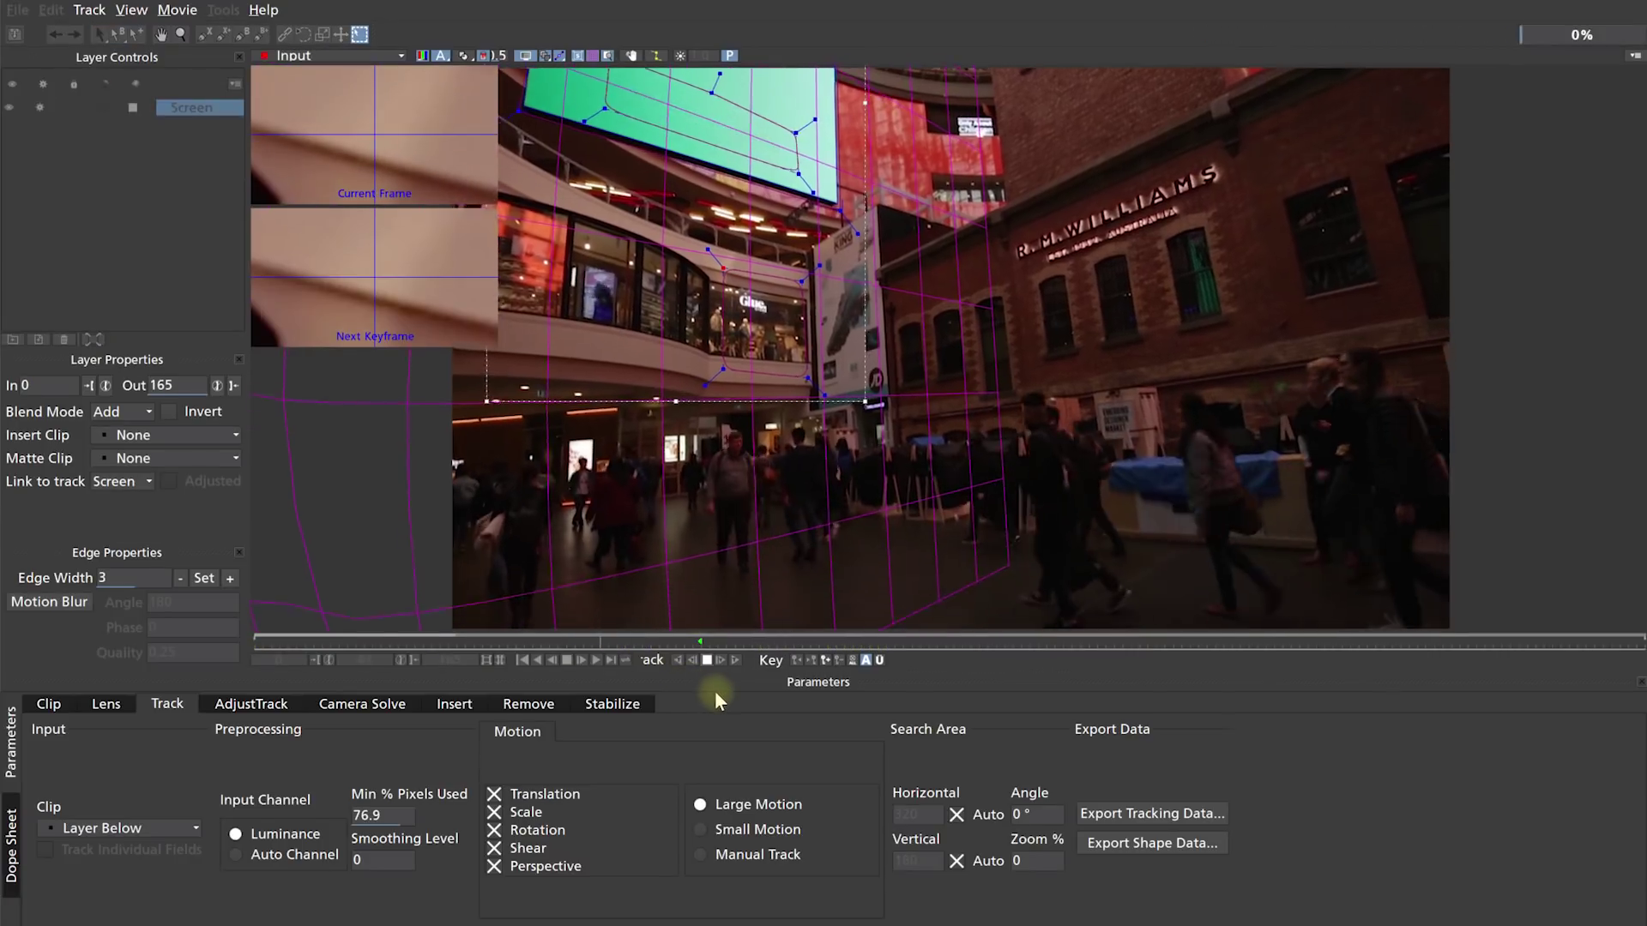
key("Escape")
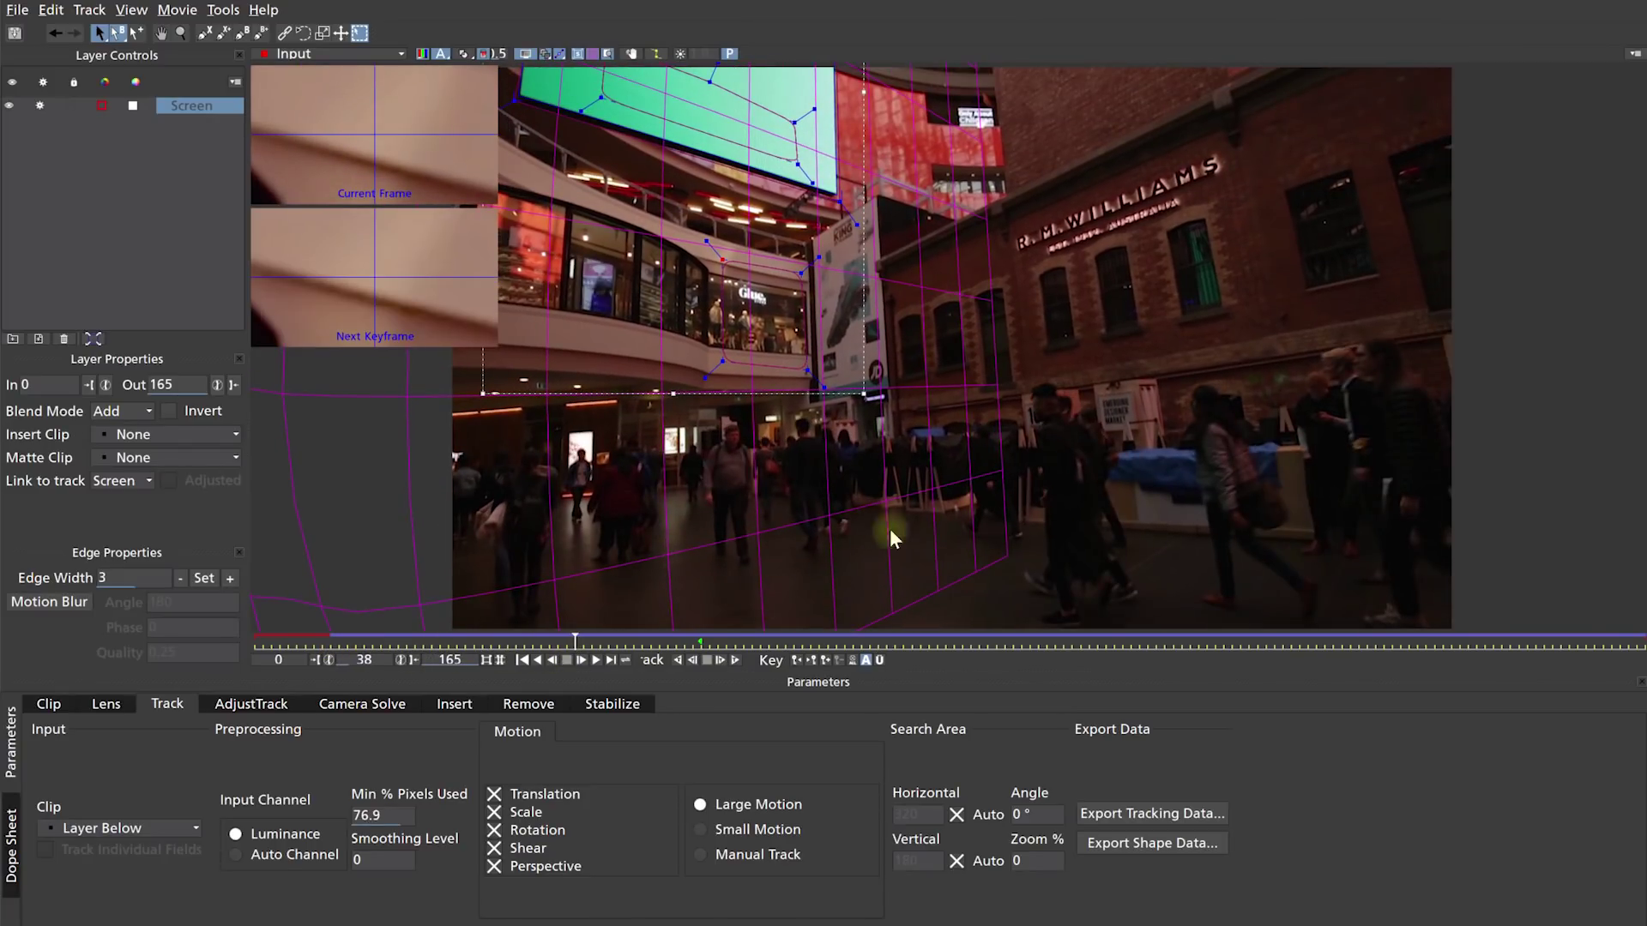
left_click_drag(600, 639, 1501, 642)
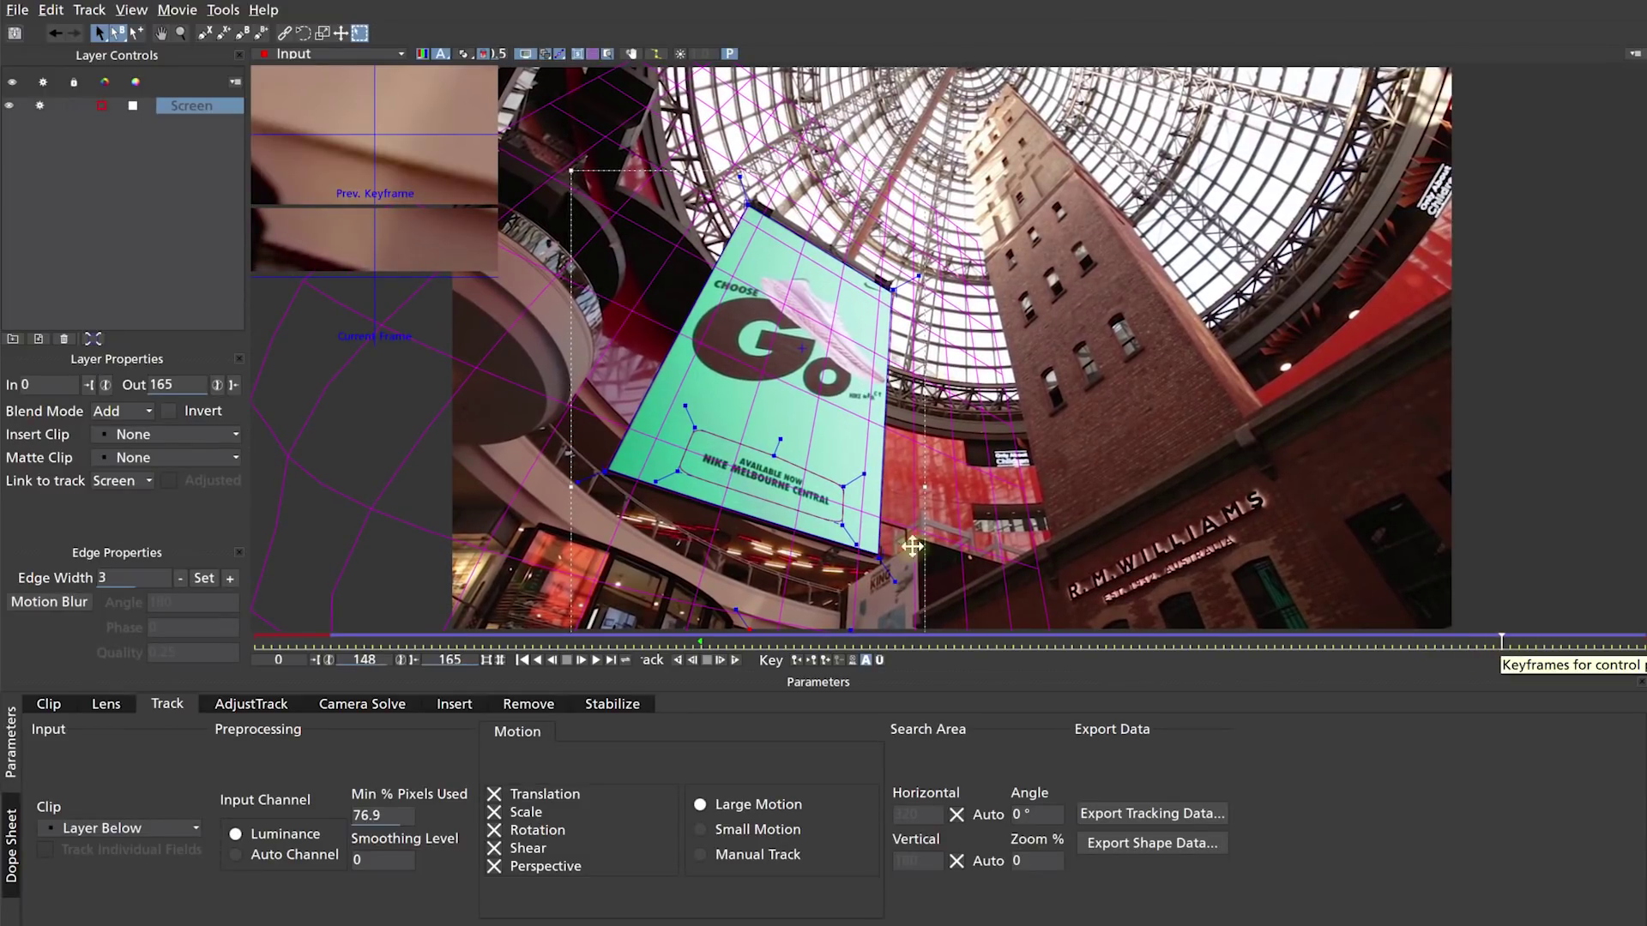
- Preview the Logo insert clip on the Screen layer and scrub back to frame 133 to check the track
left_click(196, 106)
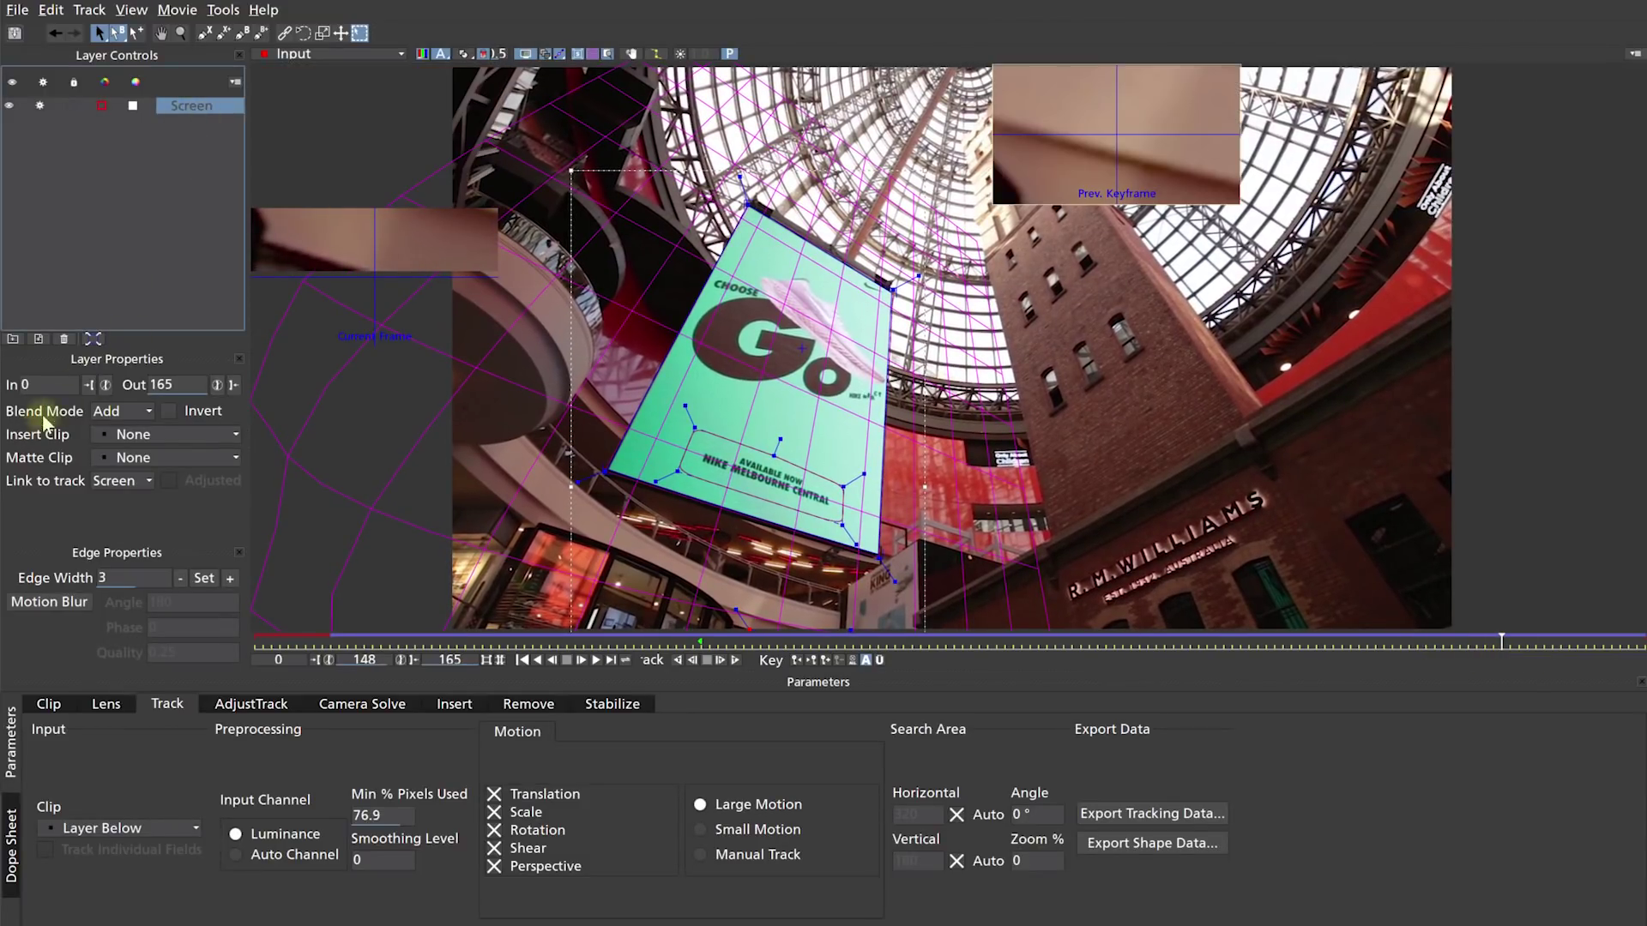
left_click(165, 443)
left_click(143, 542)
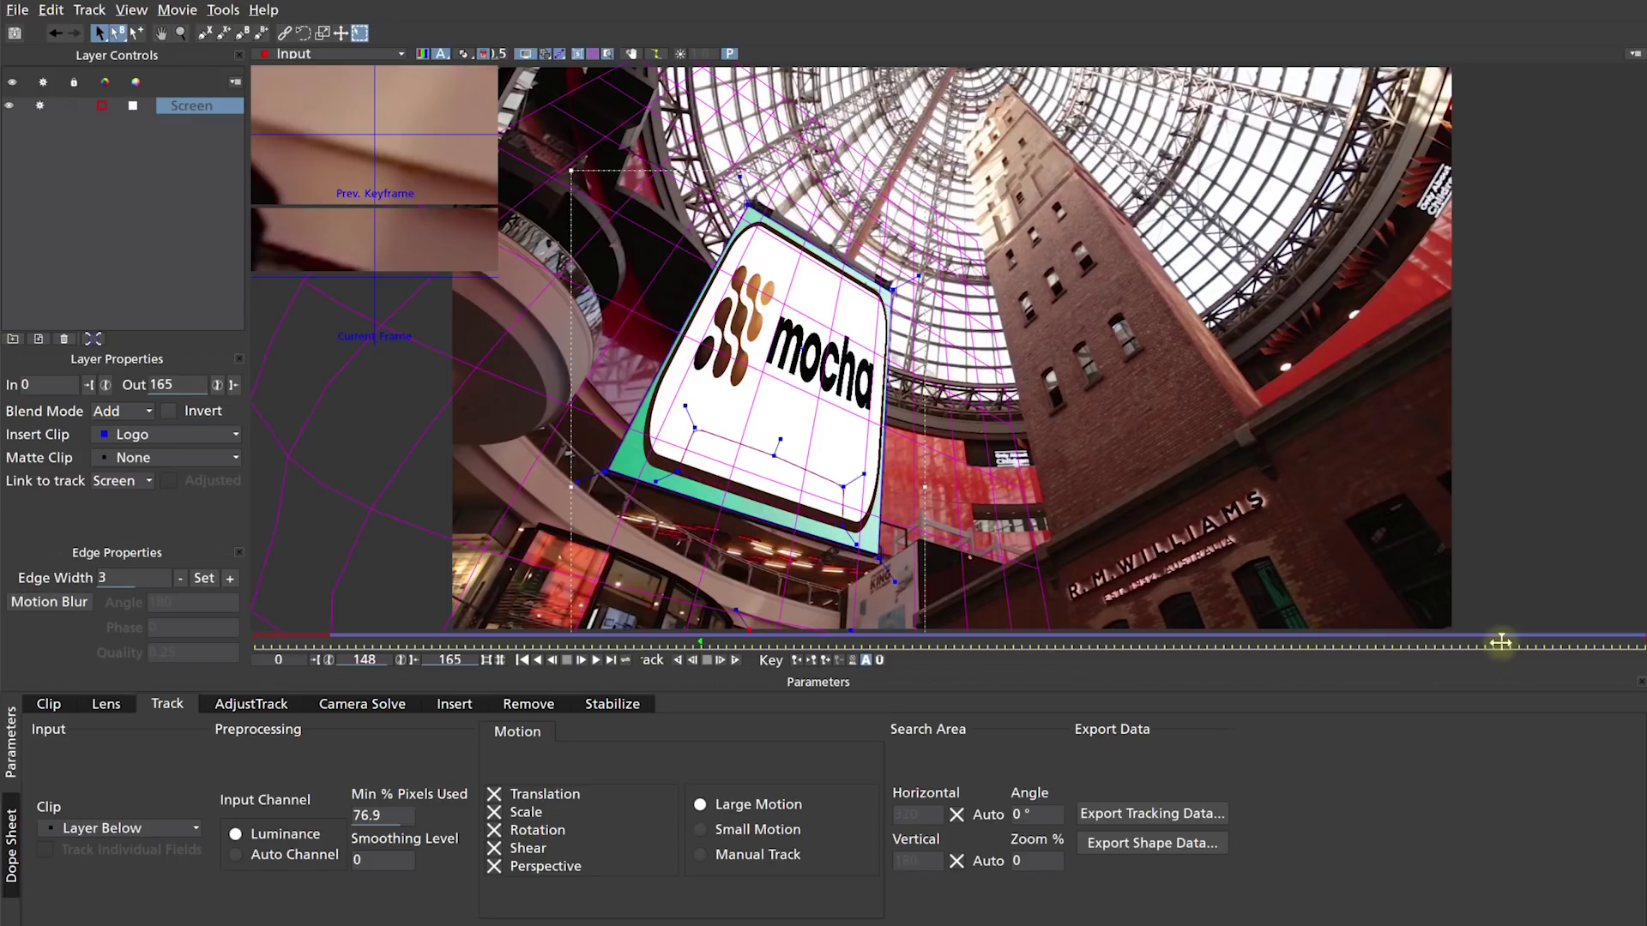
left_click_drag(1514, 642, 1372, 646)
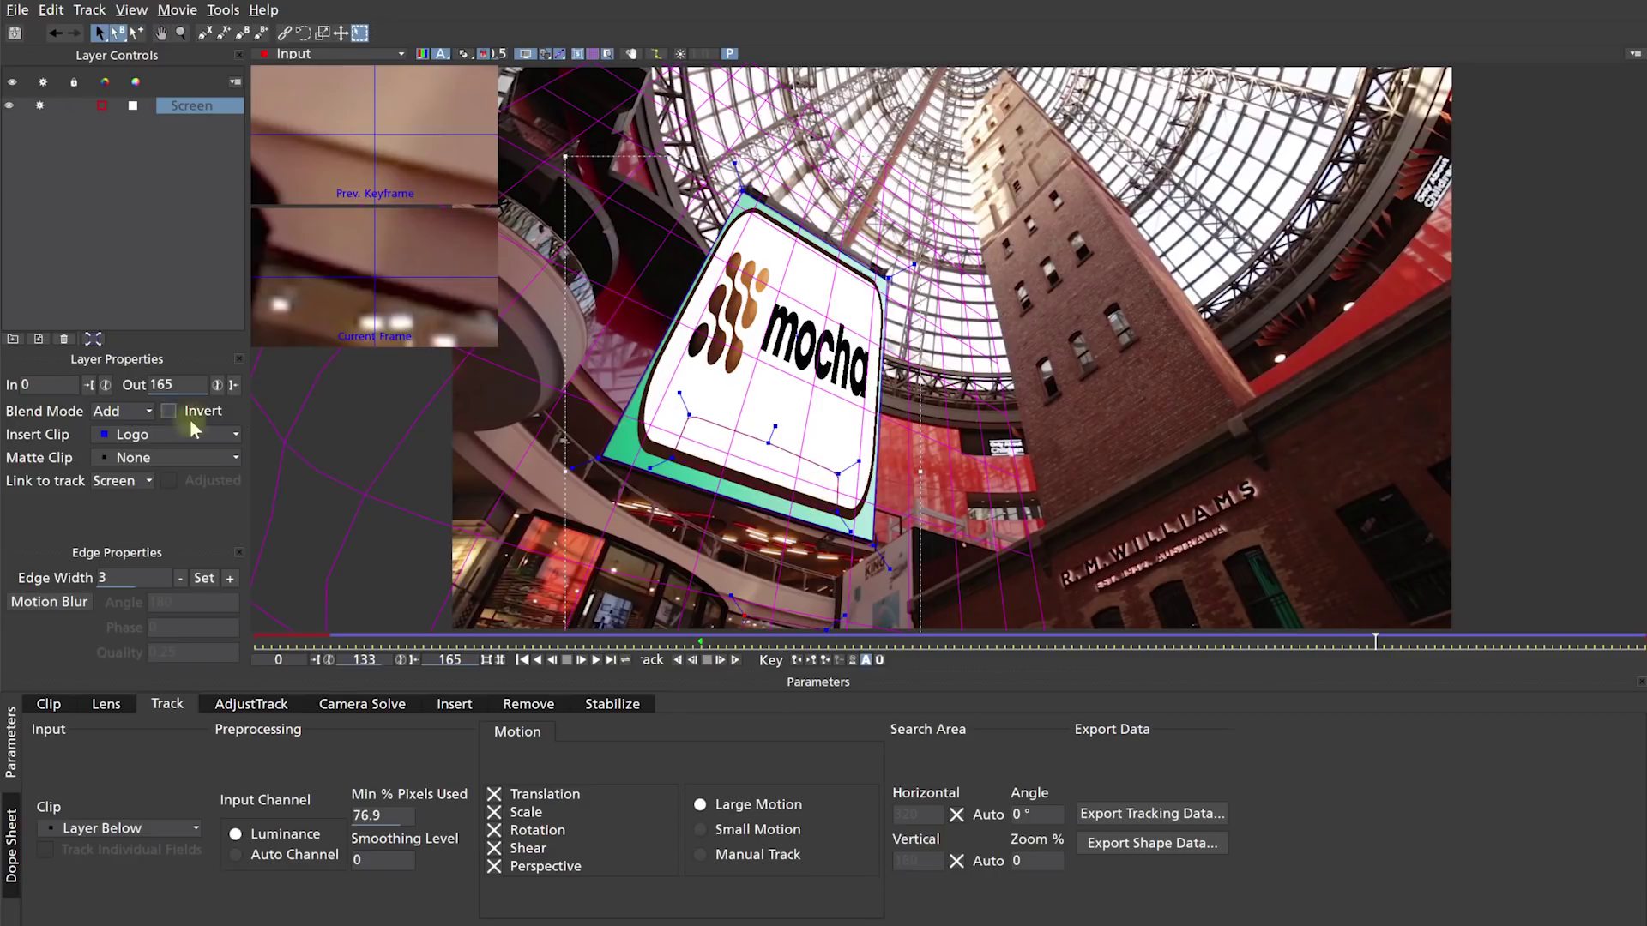
- Set the Screen layer's insert clip to Insert Layer and save the mocha project
left_click(168, 434)
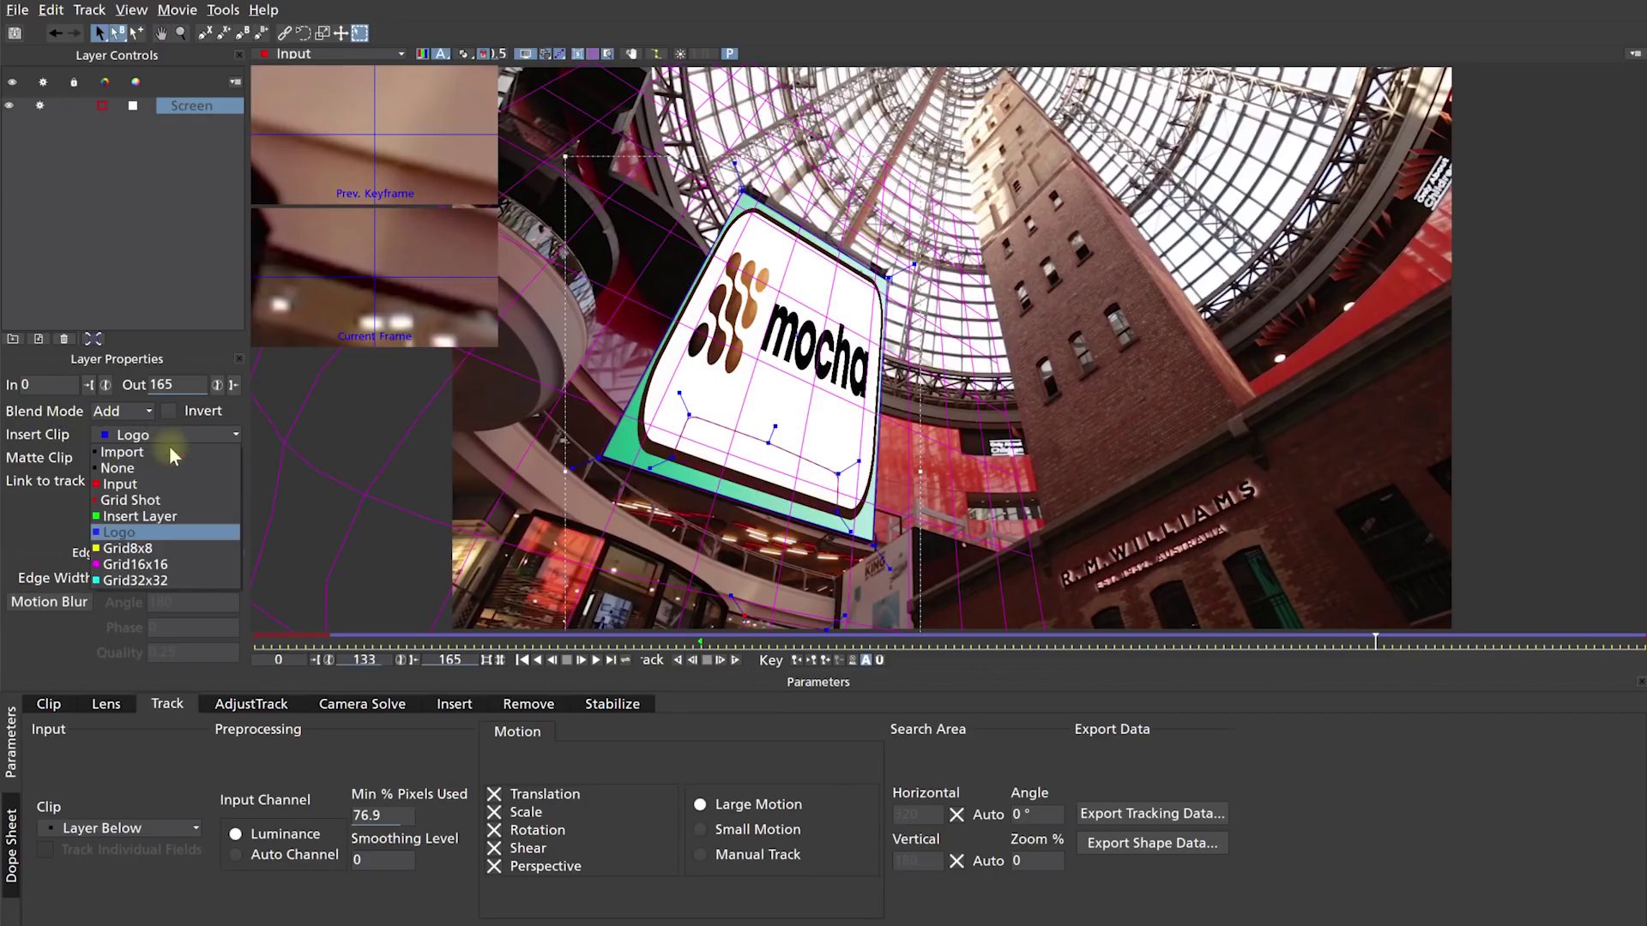
left_click(166, 515)
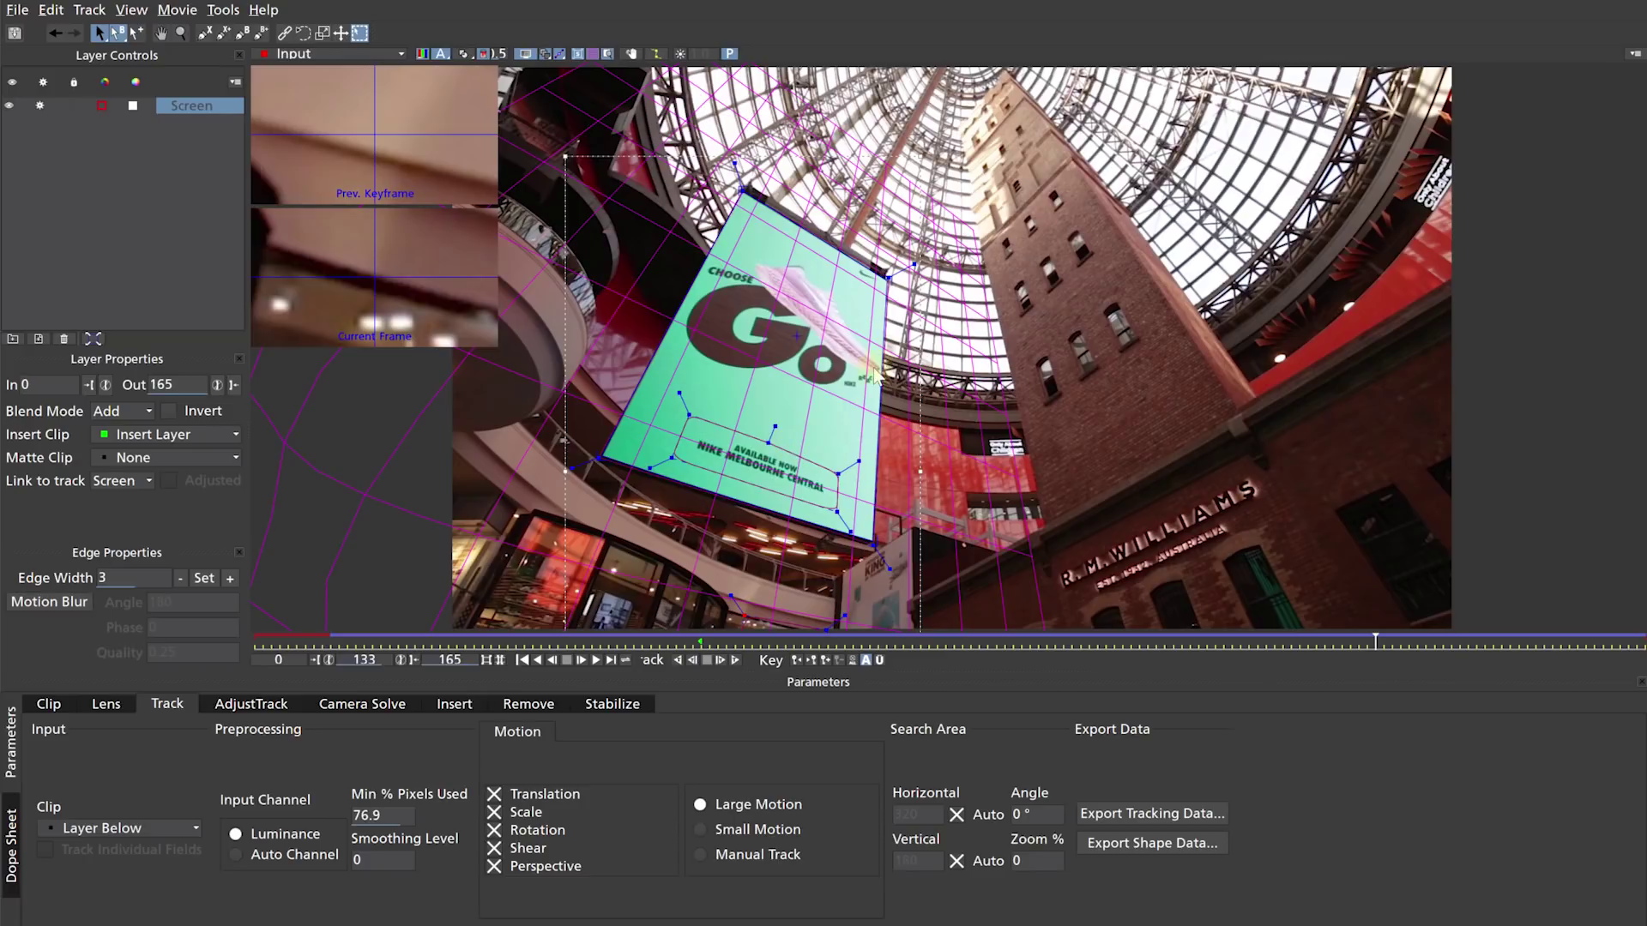
key("ctrl+s")
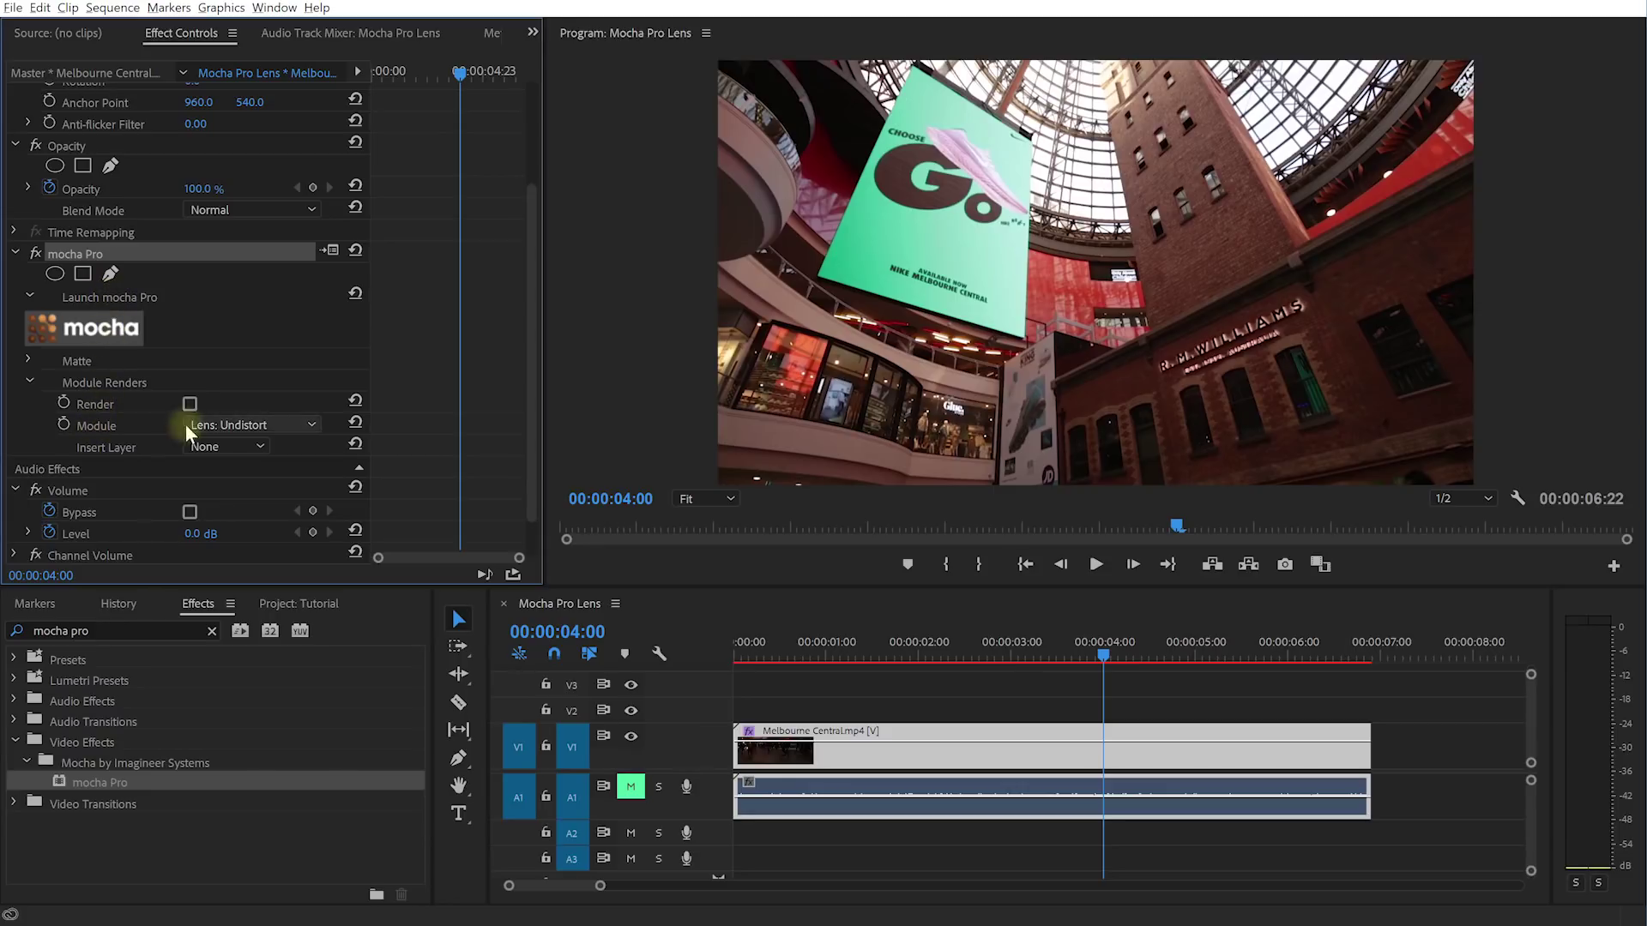
- Back in Premiere Pro, set the mocha Pro effect's render module to Insert: Cutout and look at the insert layer choices
left_click(276, 426)
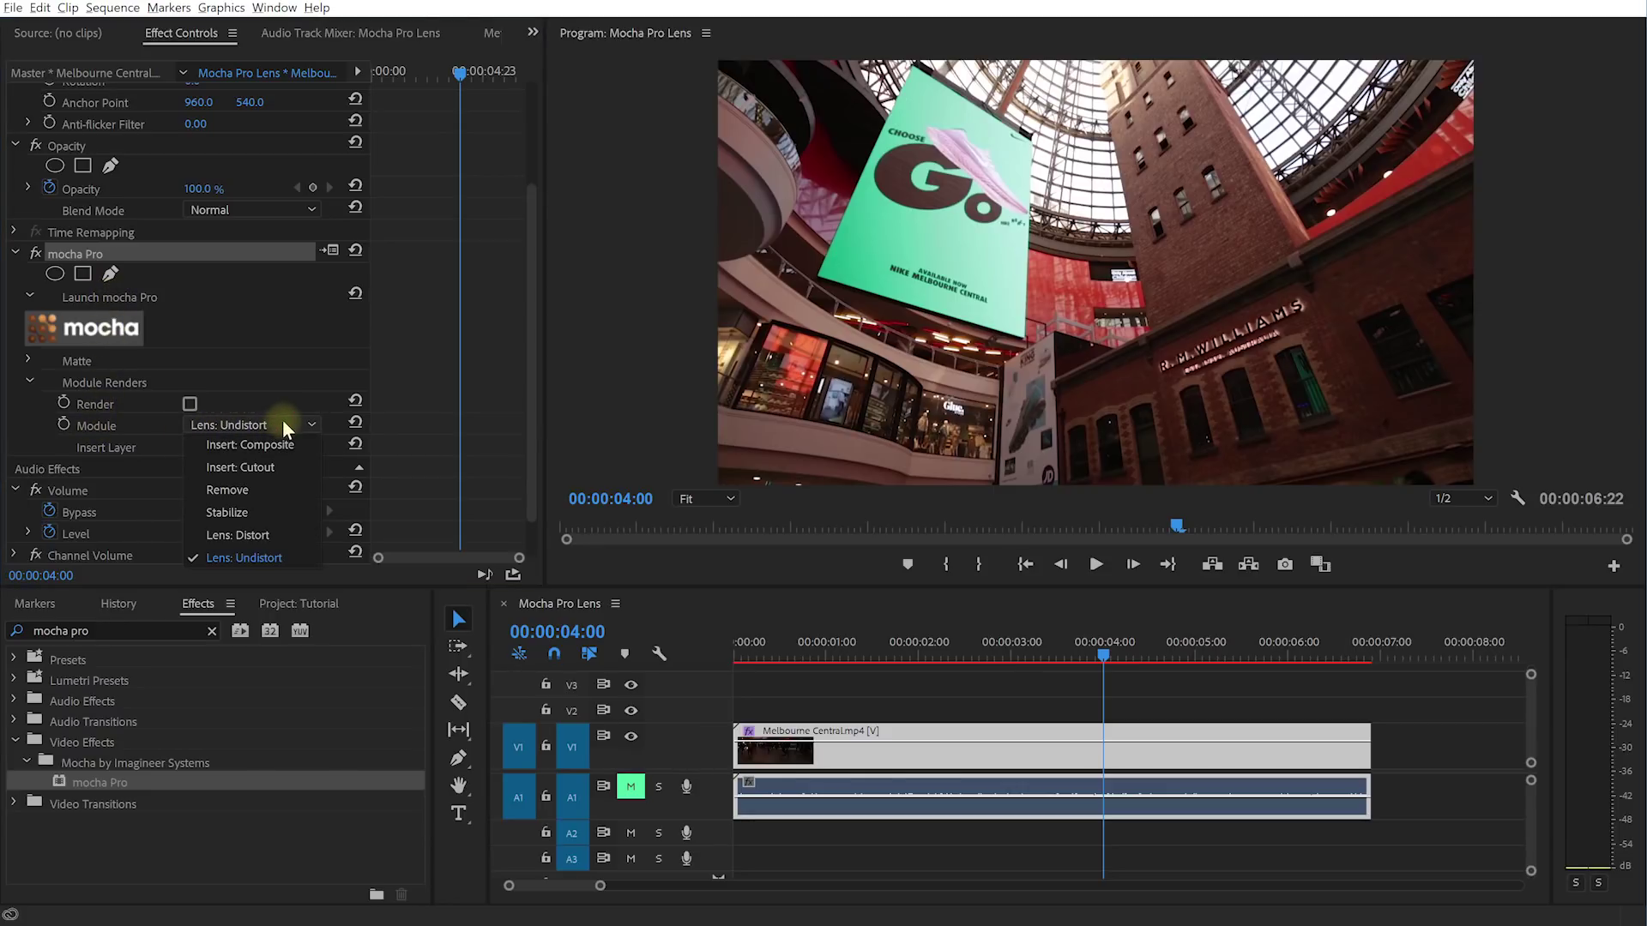
left_click(263, 468)
left_click(236, 455)
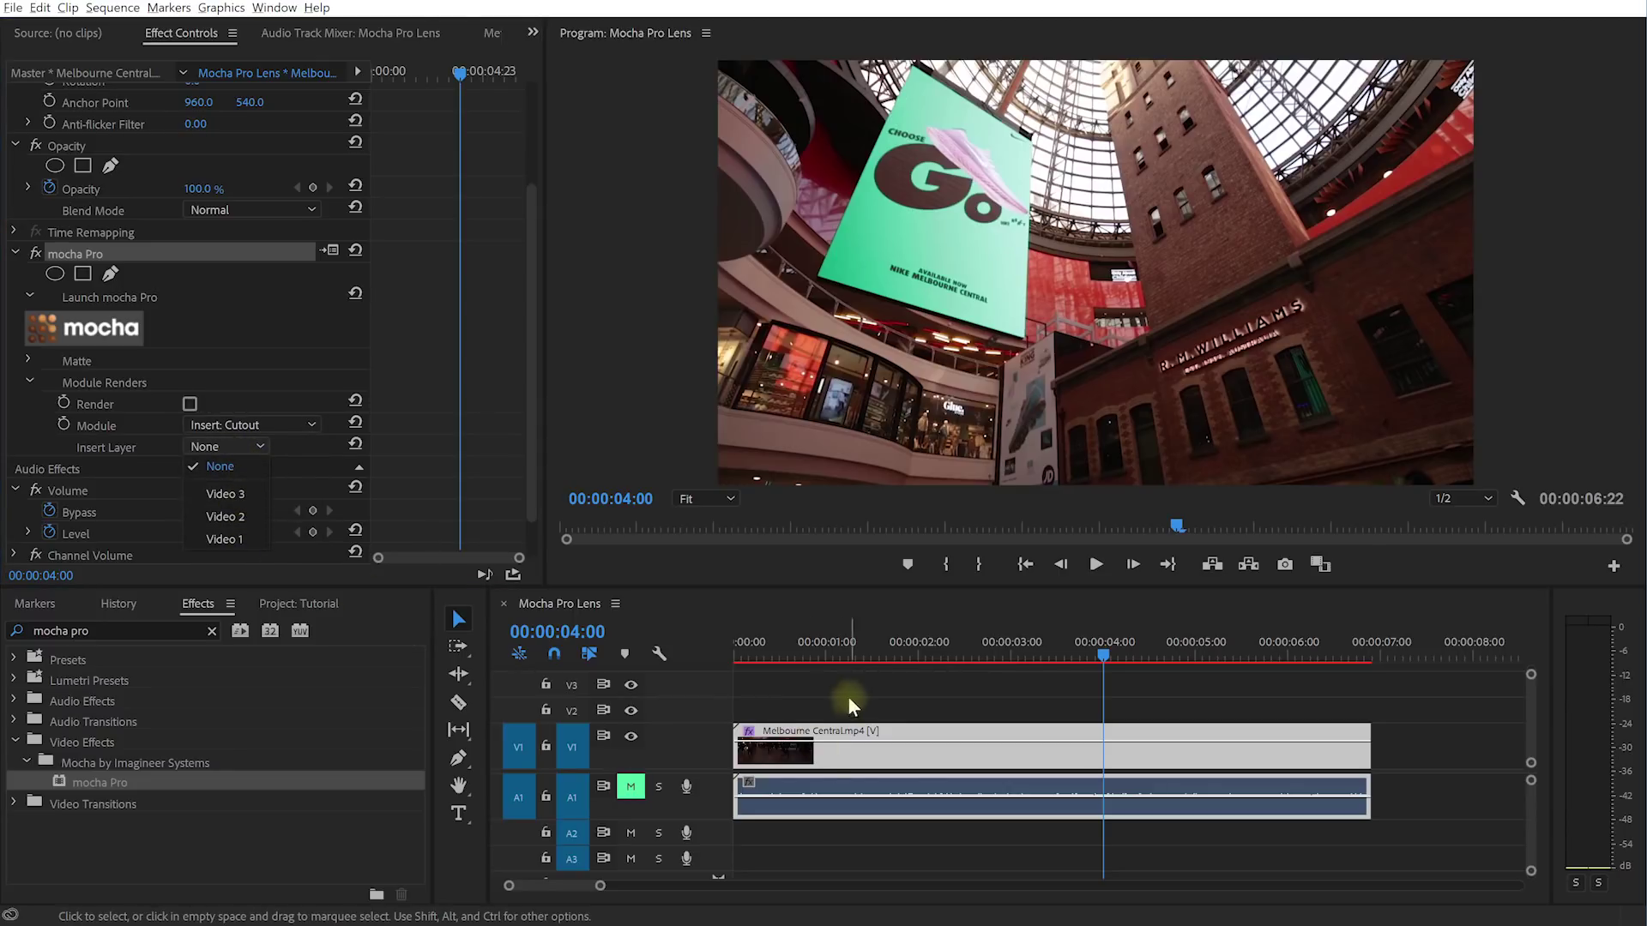
- Place Walter UI.mp4 on track V2, trimmed to the end of the Melbourne Central clip, and hide that track
left_click(301, 602)
left_click(309, 604)
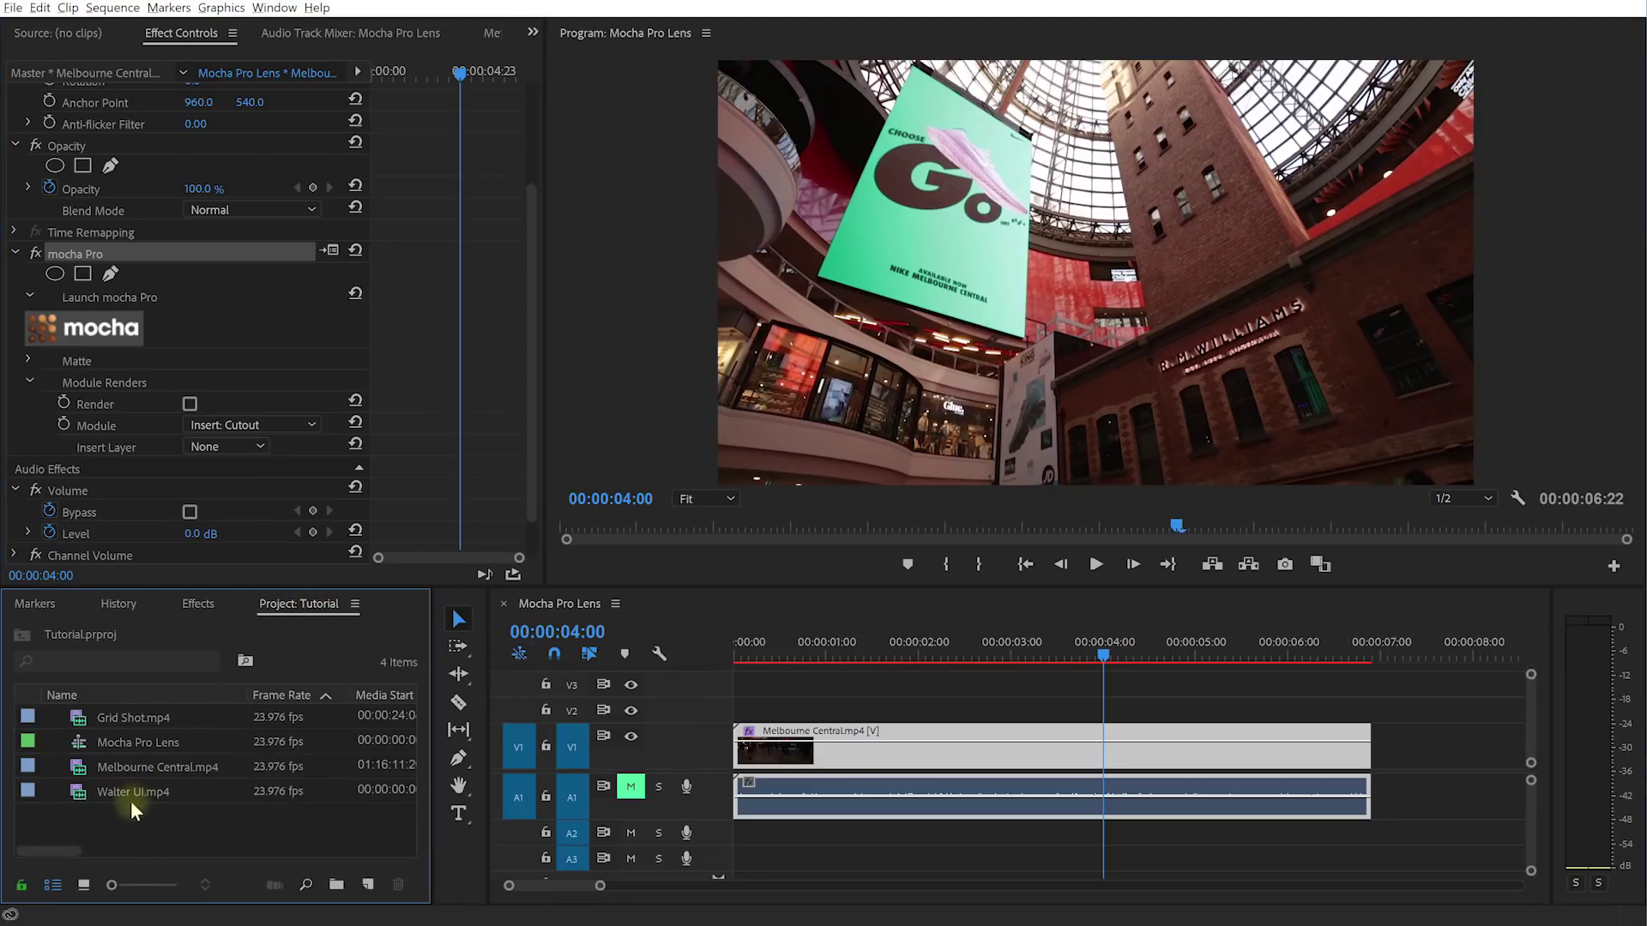
left_click_drag(118, 793, 699, 726)
key("c")
left_click(1372, 709)
key("v")
left_click(1411, 717)
key("ctrl+x")
left_click_drag(943, 645, 1175, 662)
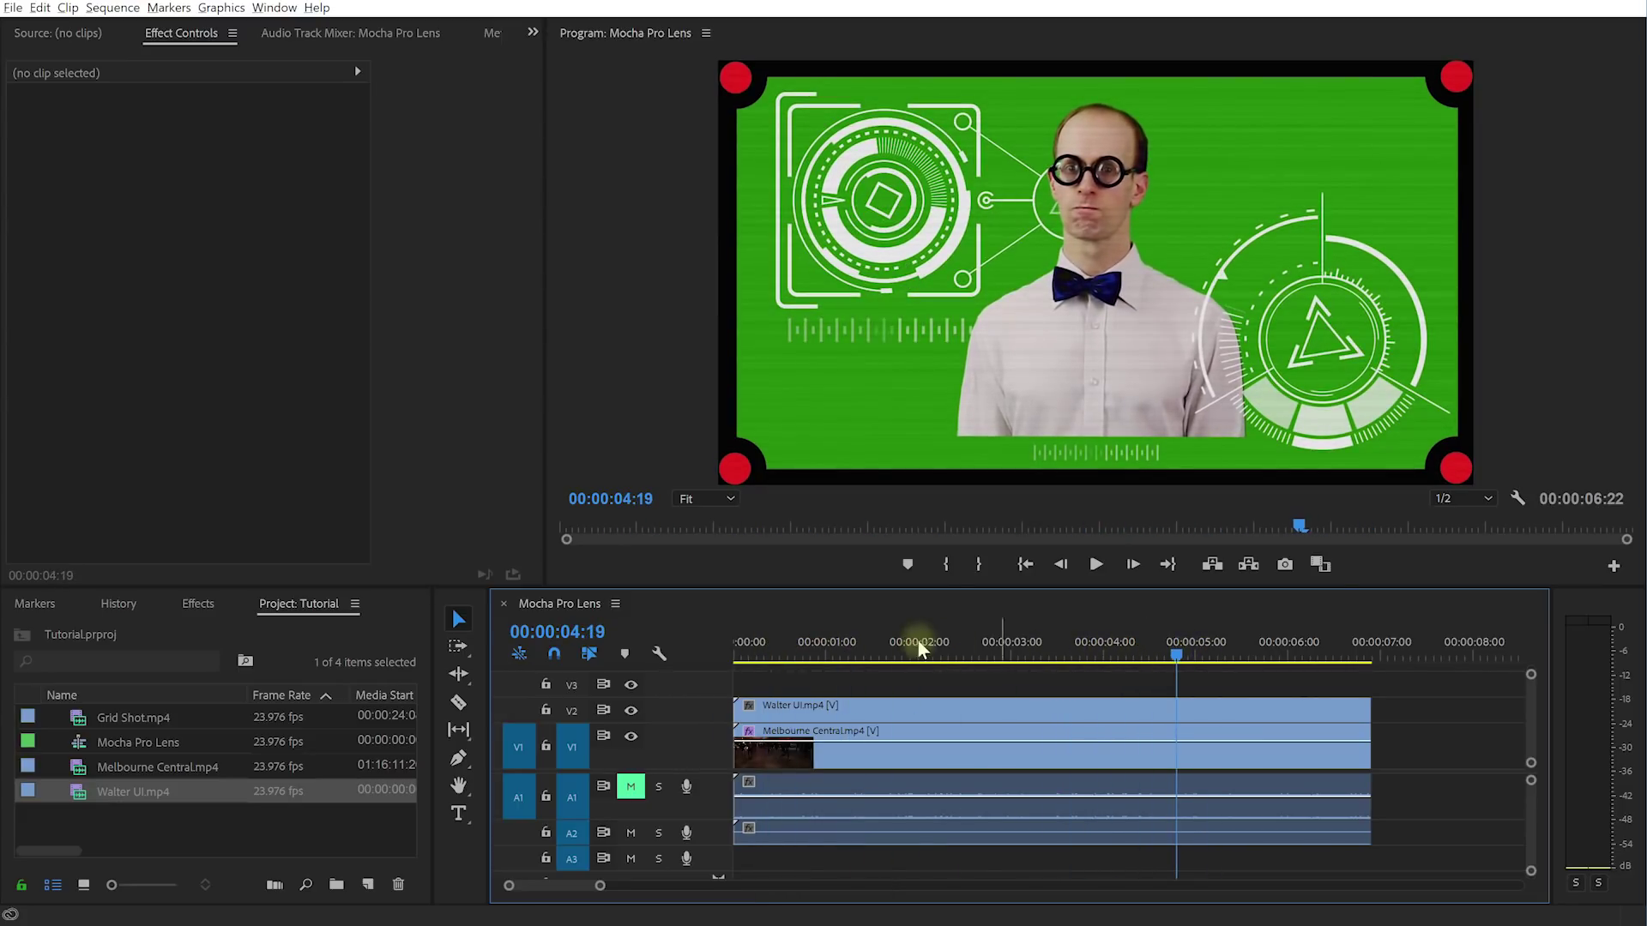
left_click(631, 709)
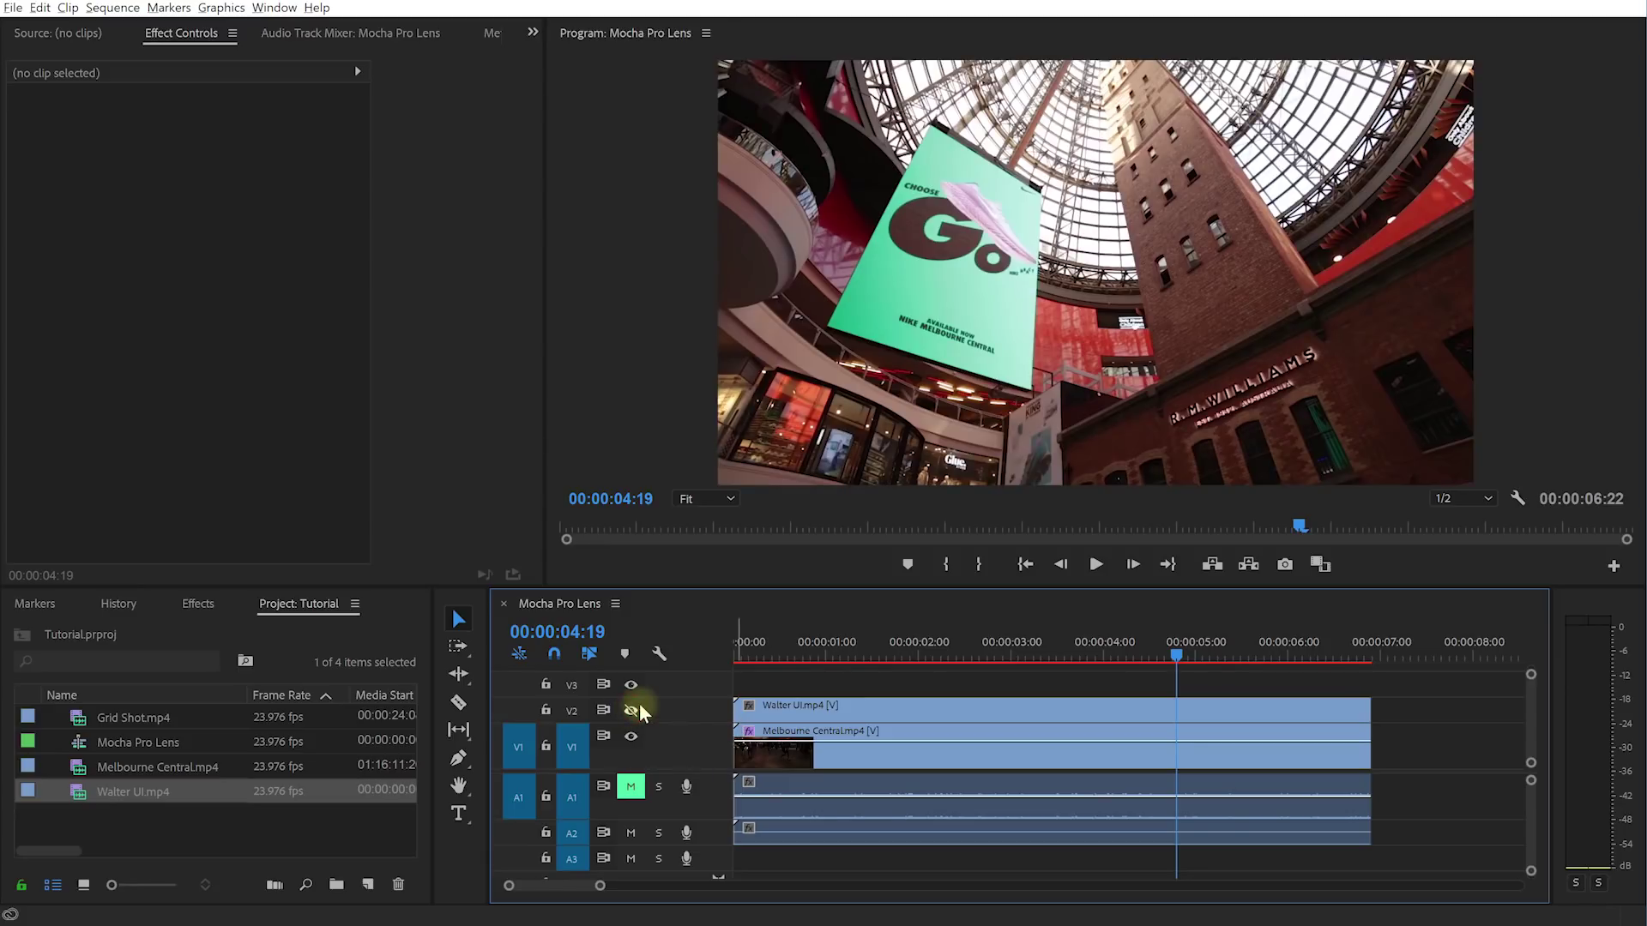
- On the Melbourne Central clip, set the mocha Pro insert layer to Video 2 and enable the module render
left_click(877, 755)
left_click(103, 400)
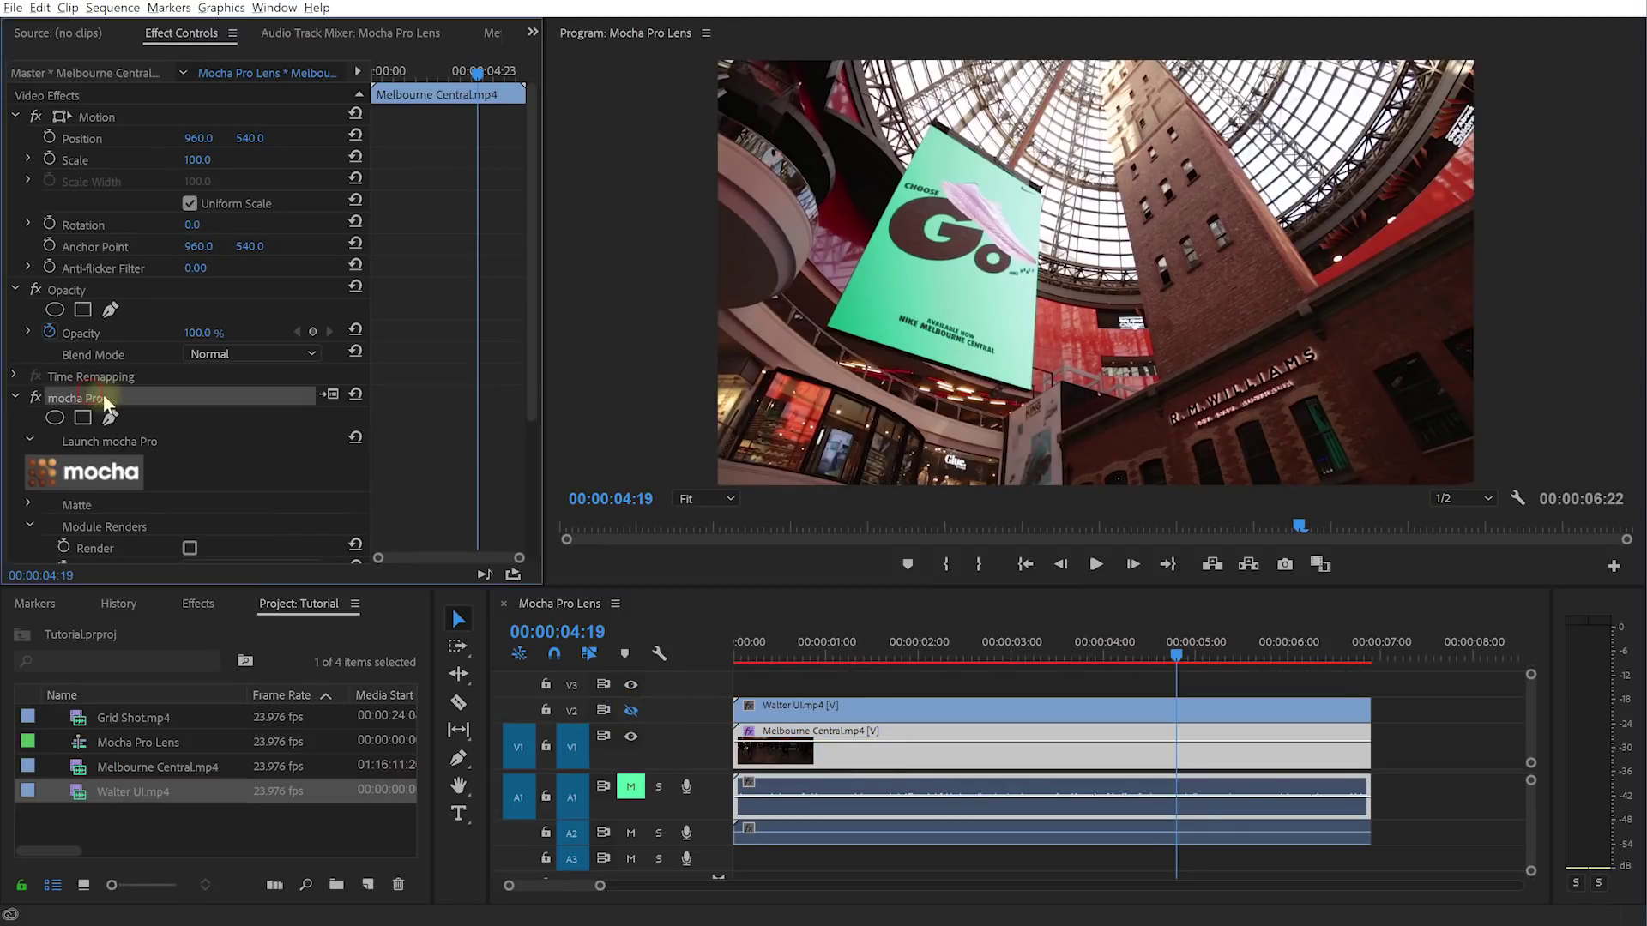
scroll(221, 444, "down", 4)
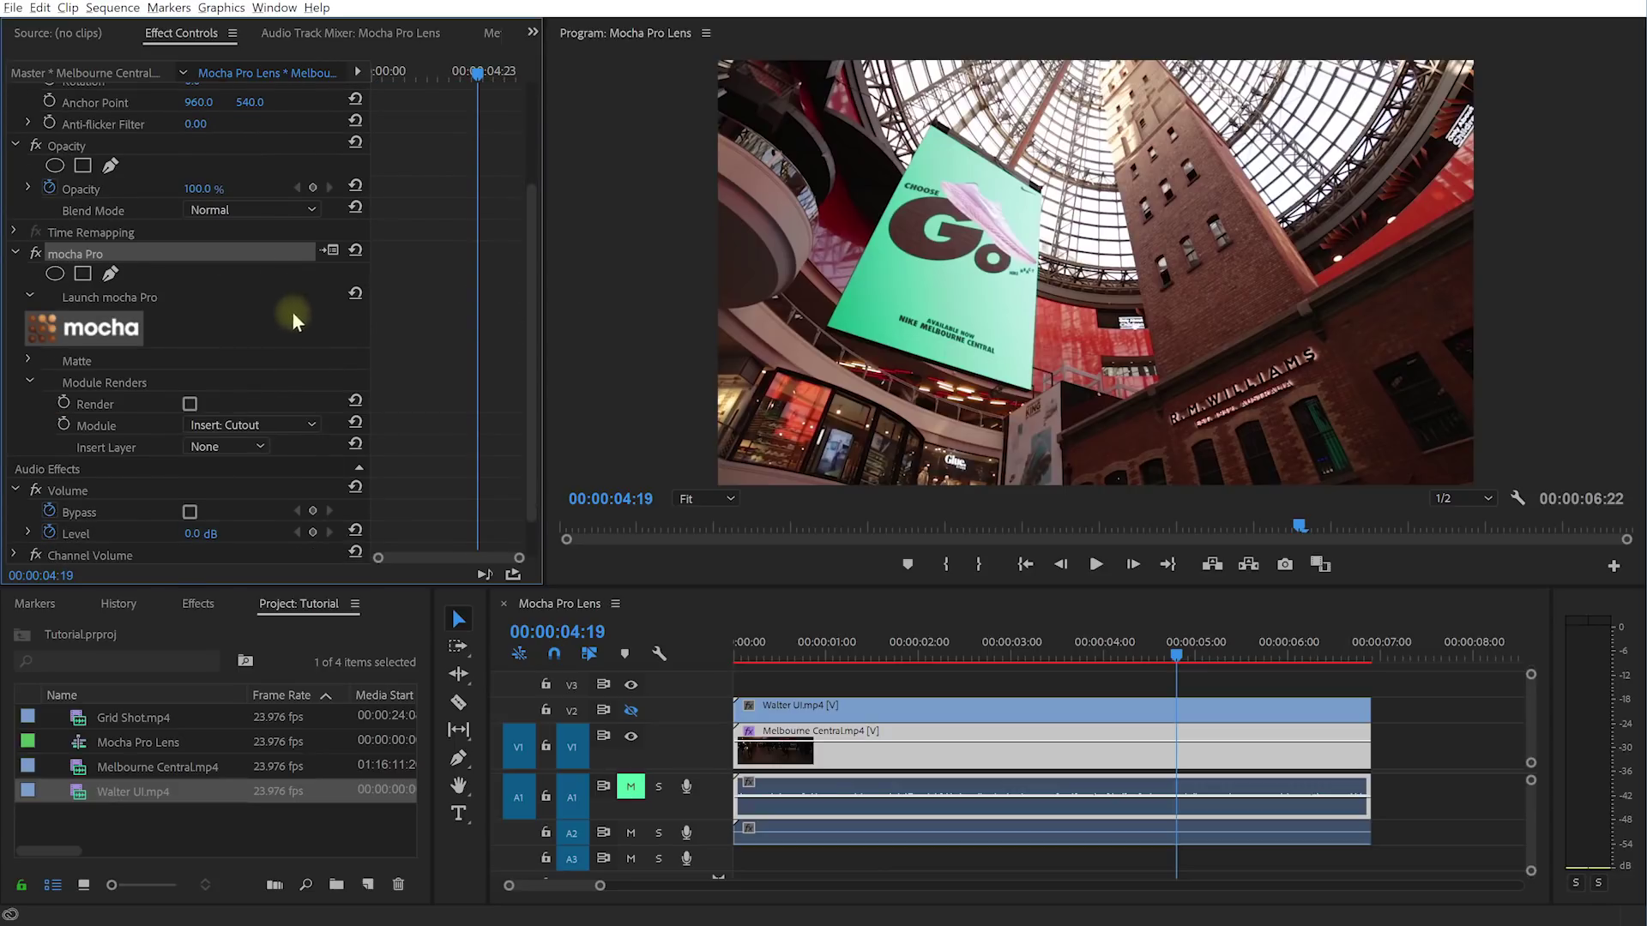
left_click(206, 447)
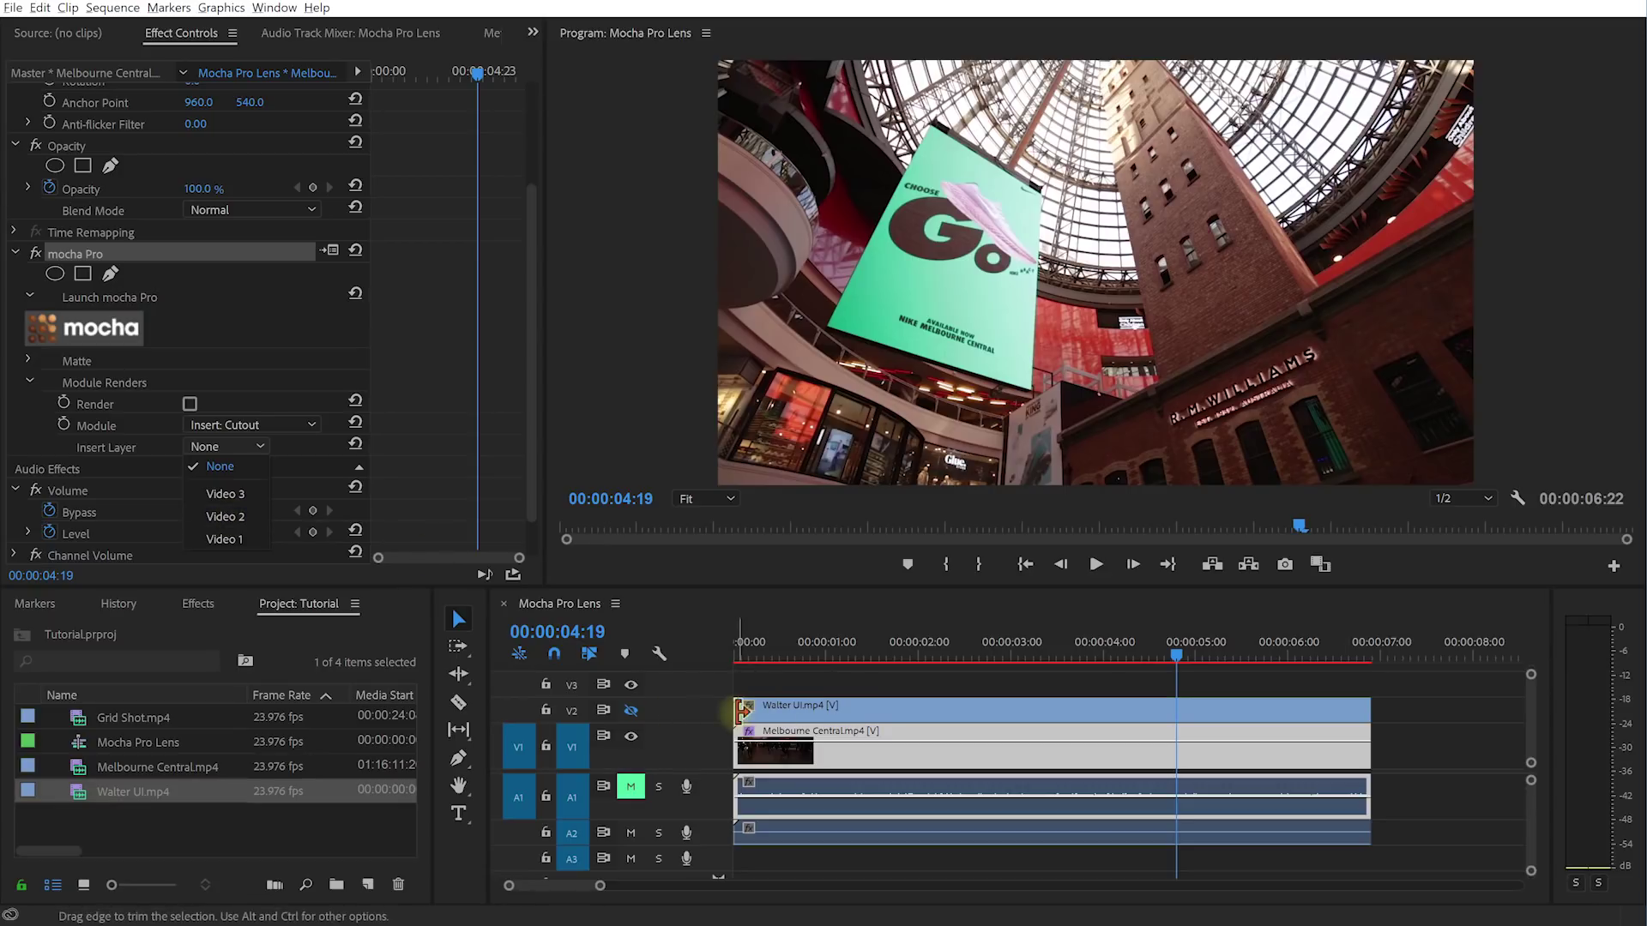
left_click(234, 516)
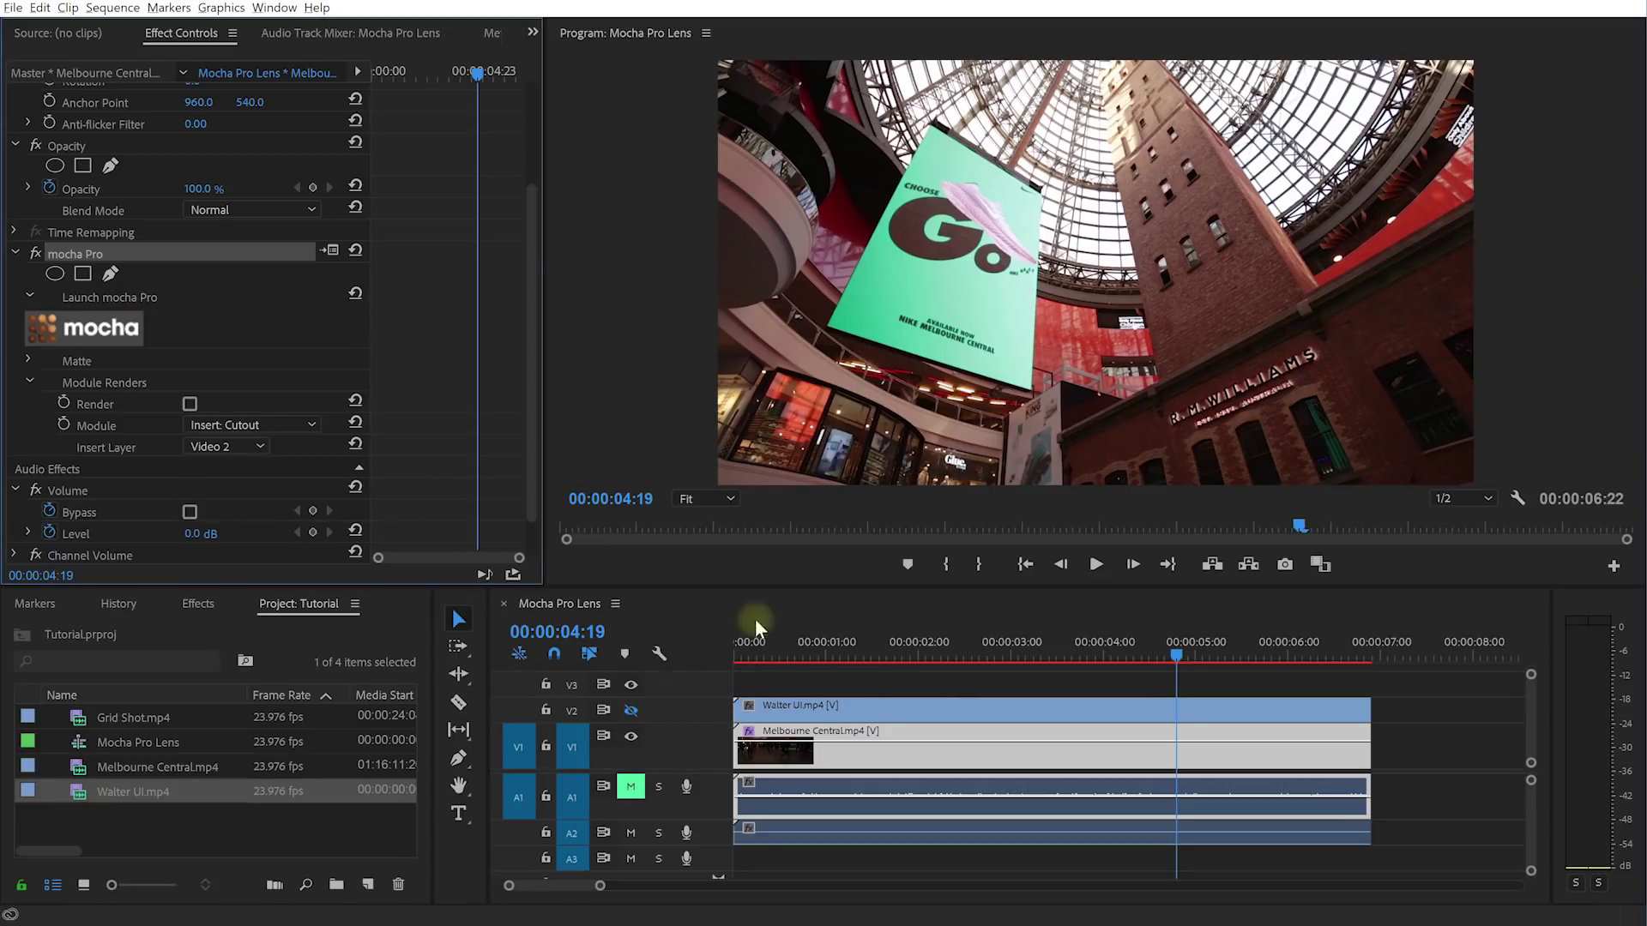
left_click(191, 402)
- Check the insert at 00:00:04:11 and switch the mocha Pro module to Insert: Composite
left_click(1086, 657)
left_click_drag(1086, 657, 1147, 648)
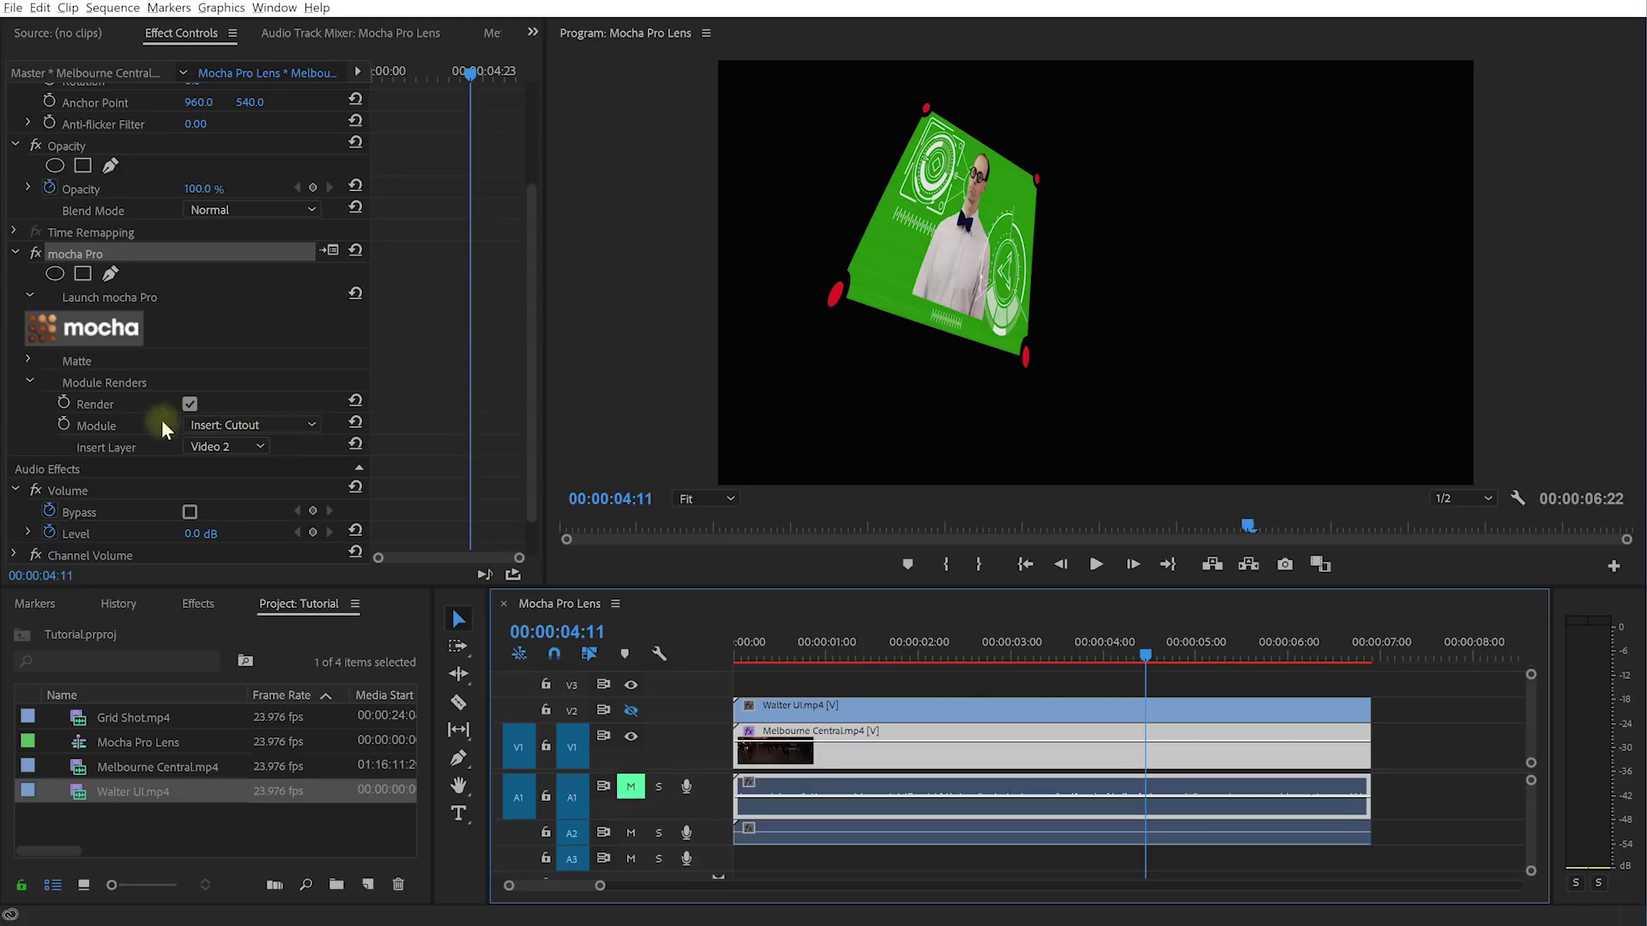
left_click(253, 426)
left_click(264, 444)
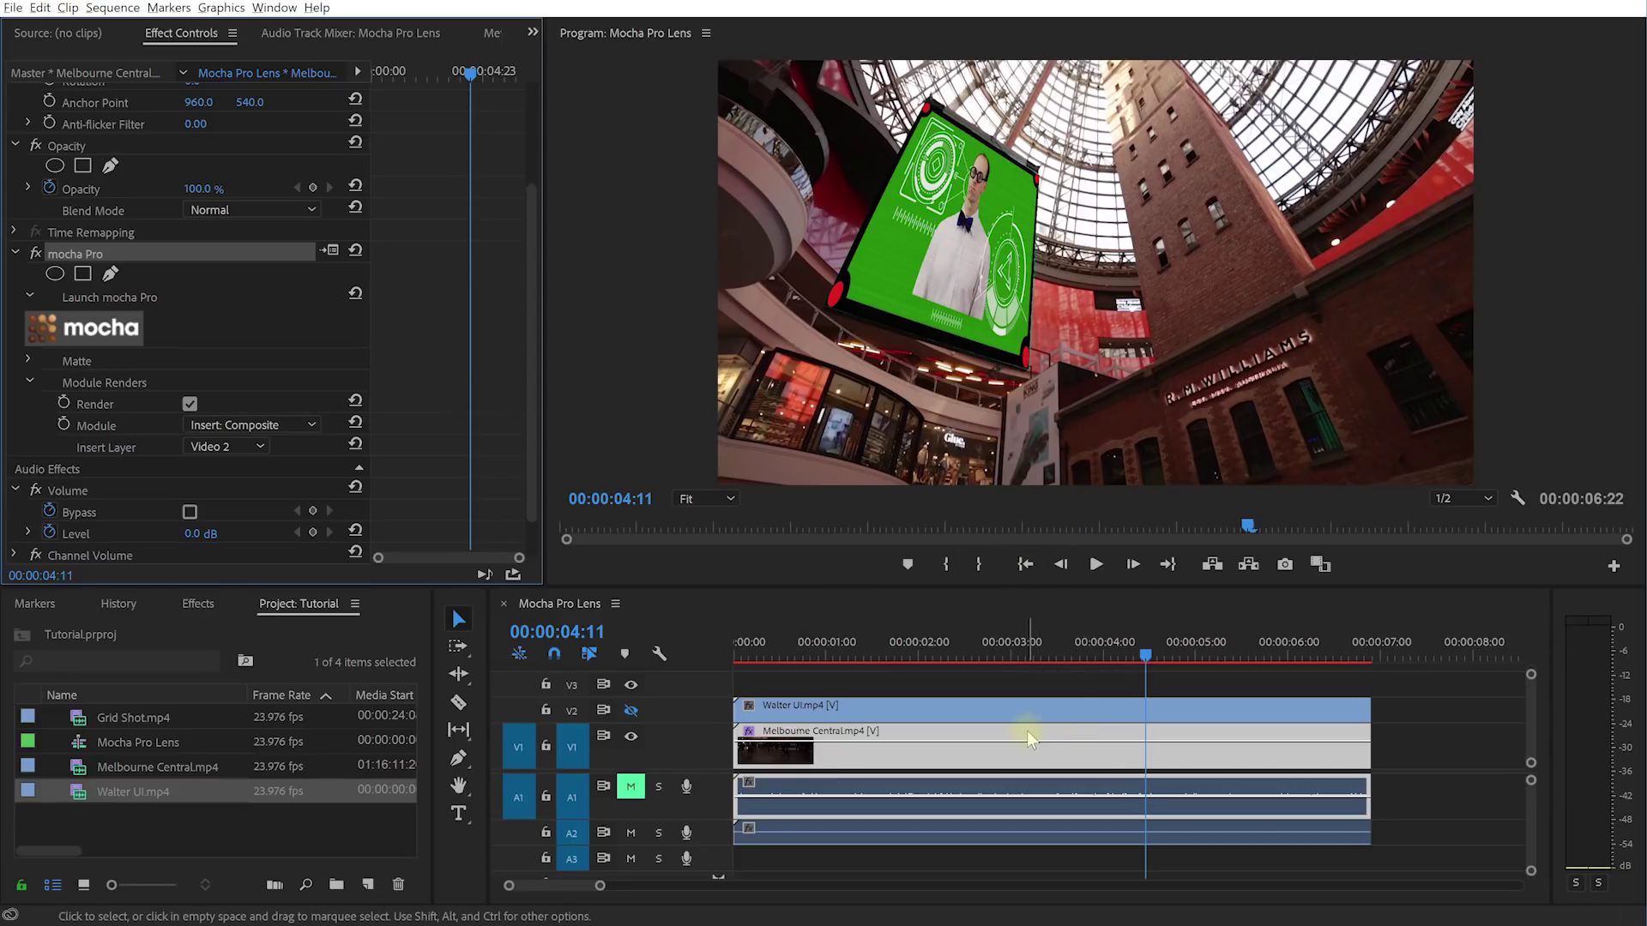
- Duplicate the Melbourne Central clip onto track V3 and hide that track
left_click_drag(1029, 730, 1033, 682)
left_click(1052, 683)
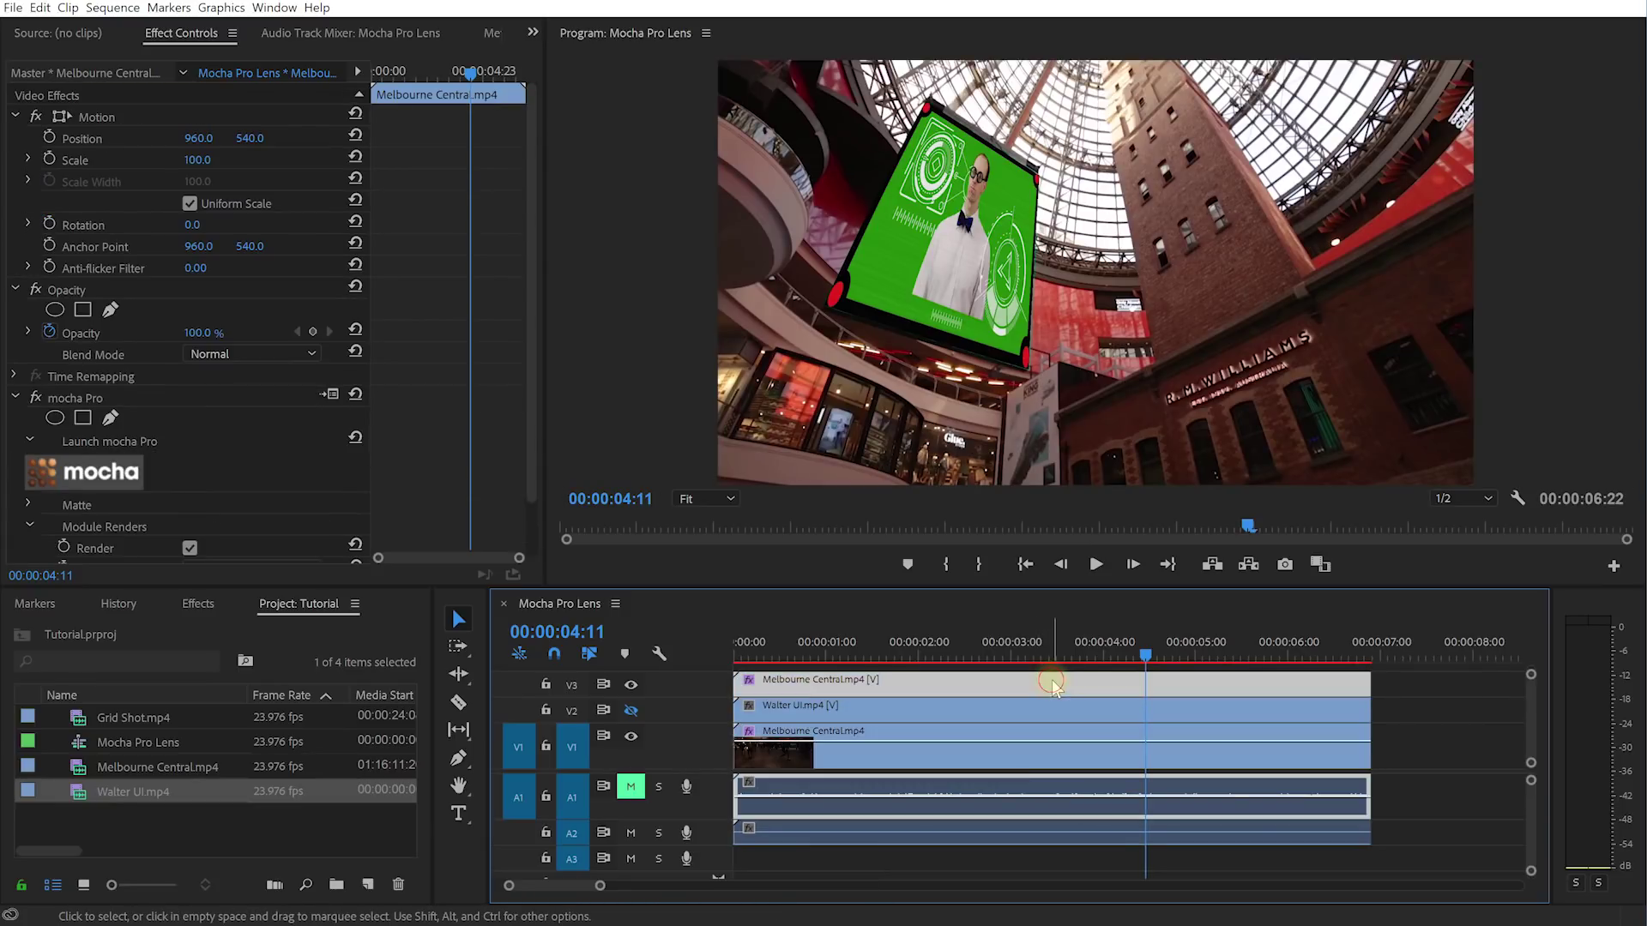
left_click(631, 684)
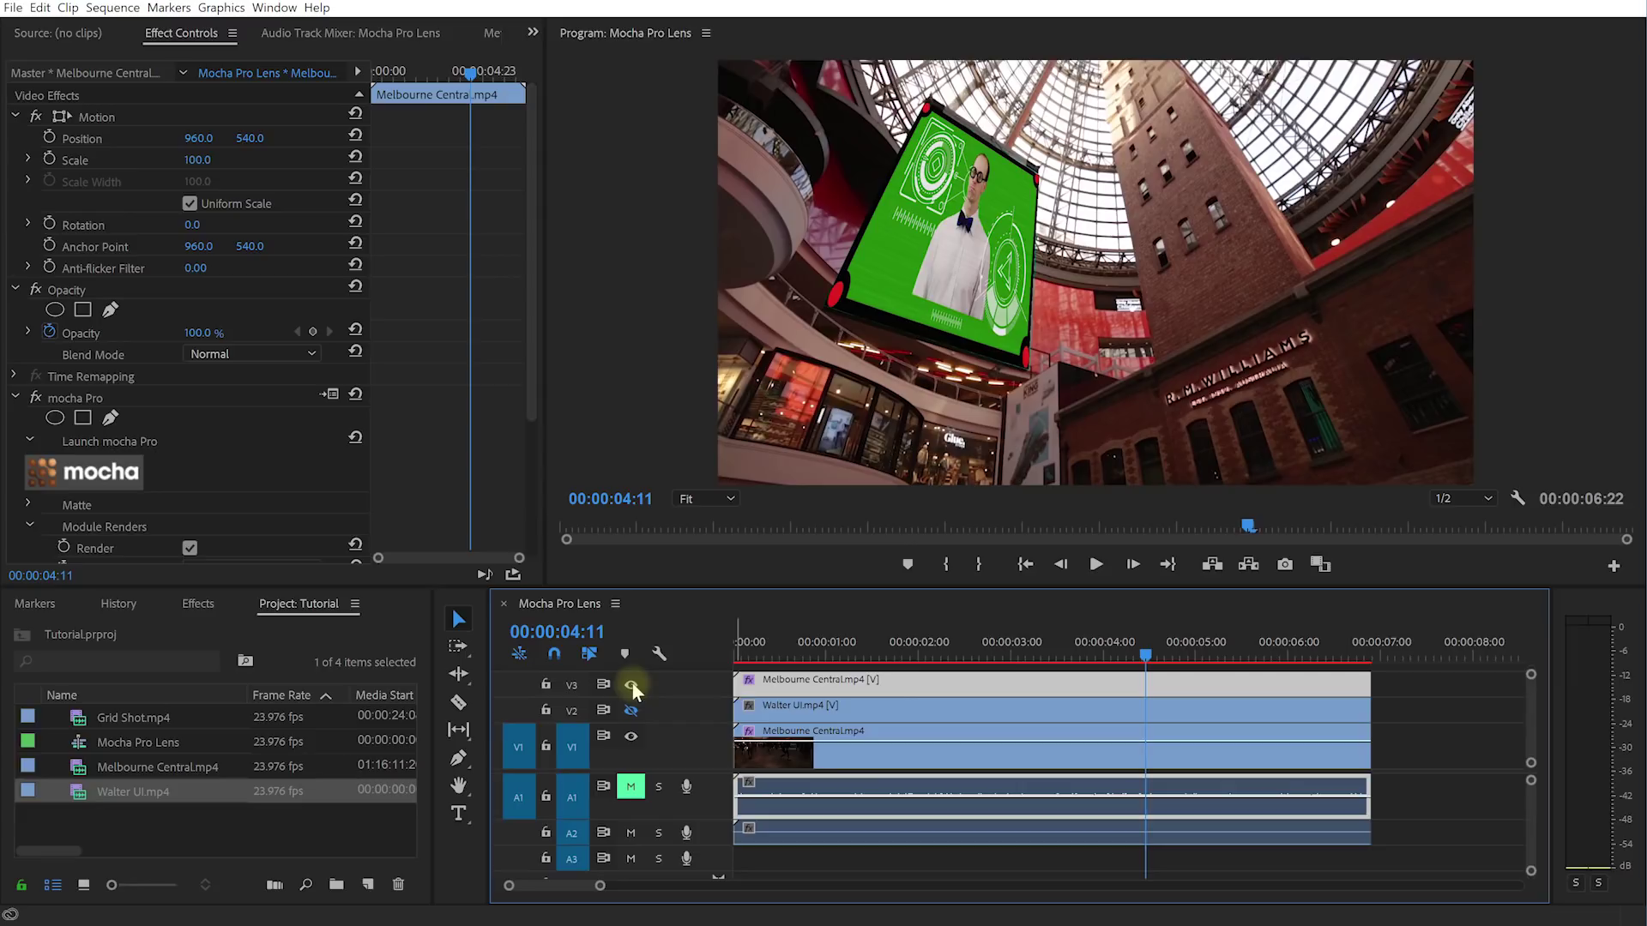
- Disable the mocha Pro effect on the original Melbourne Central clip on V1 and check the footage at 00:00:03:17
left_click(847, 755)
scroll(227, 470, "down", 2)
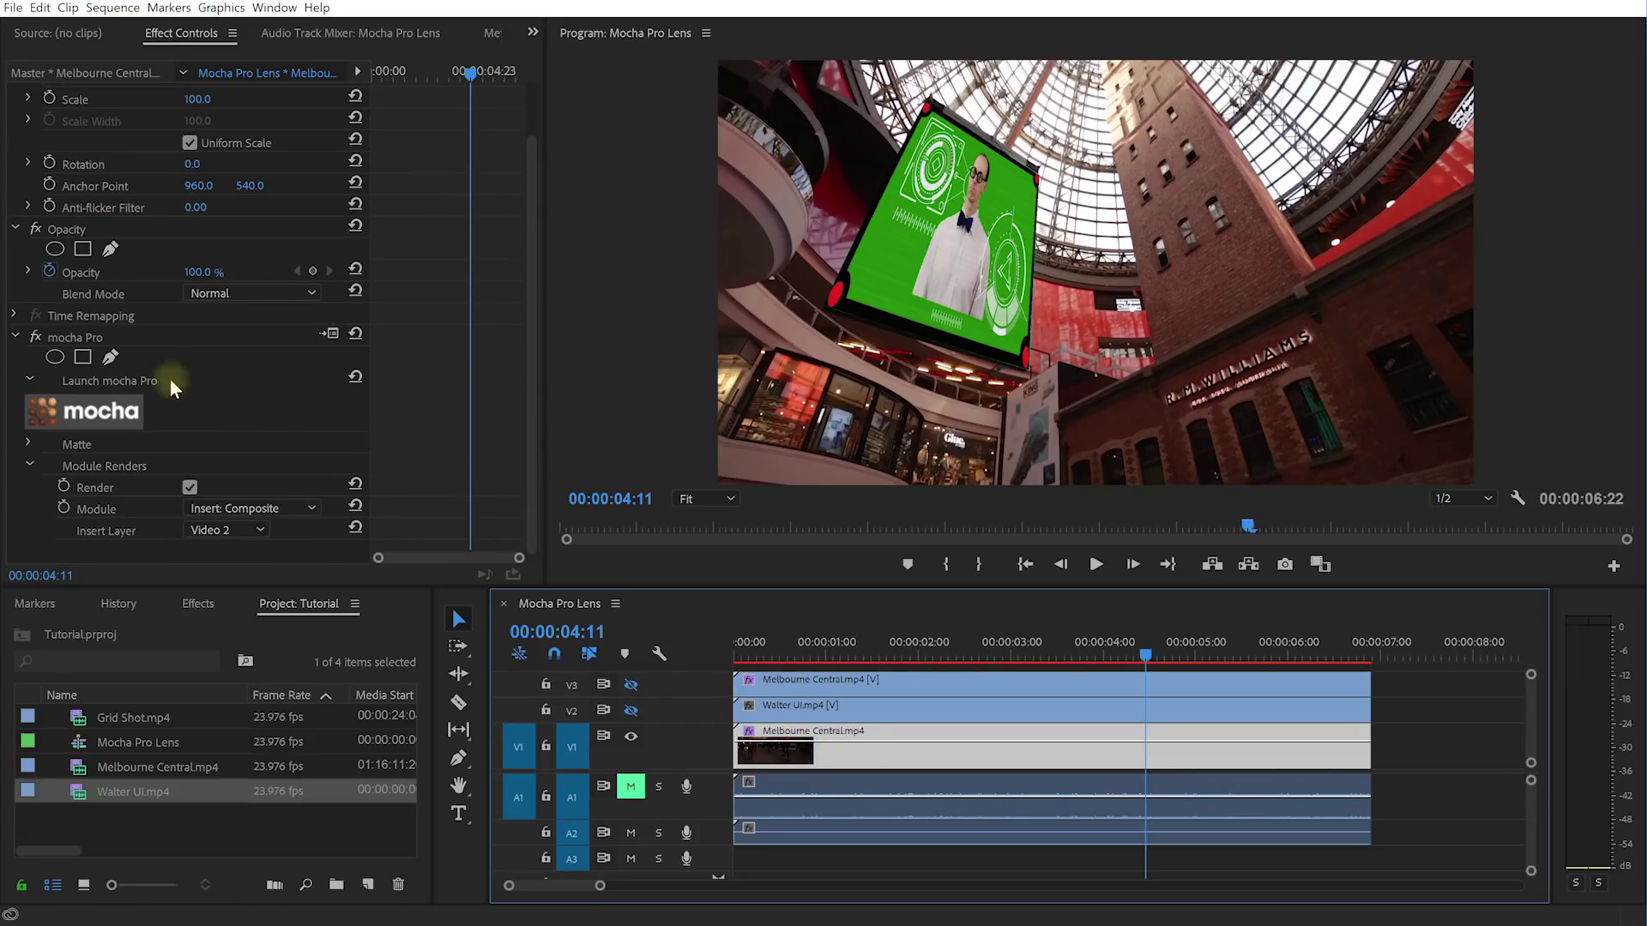
left_click(36, 338)
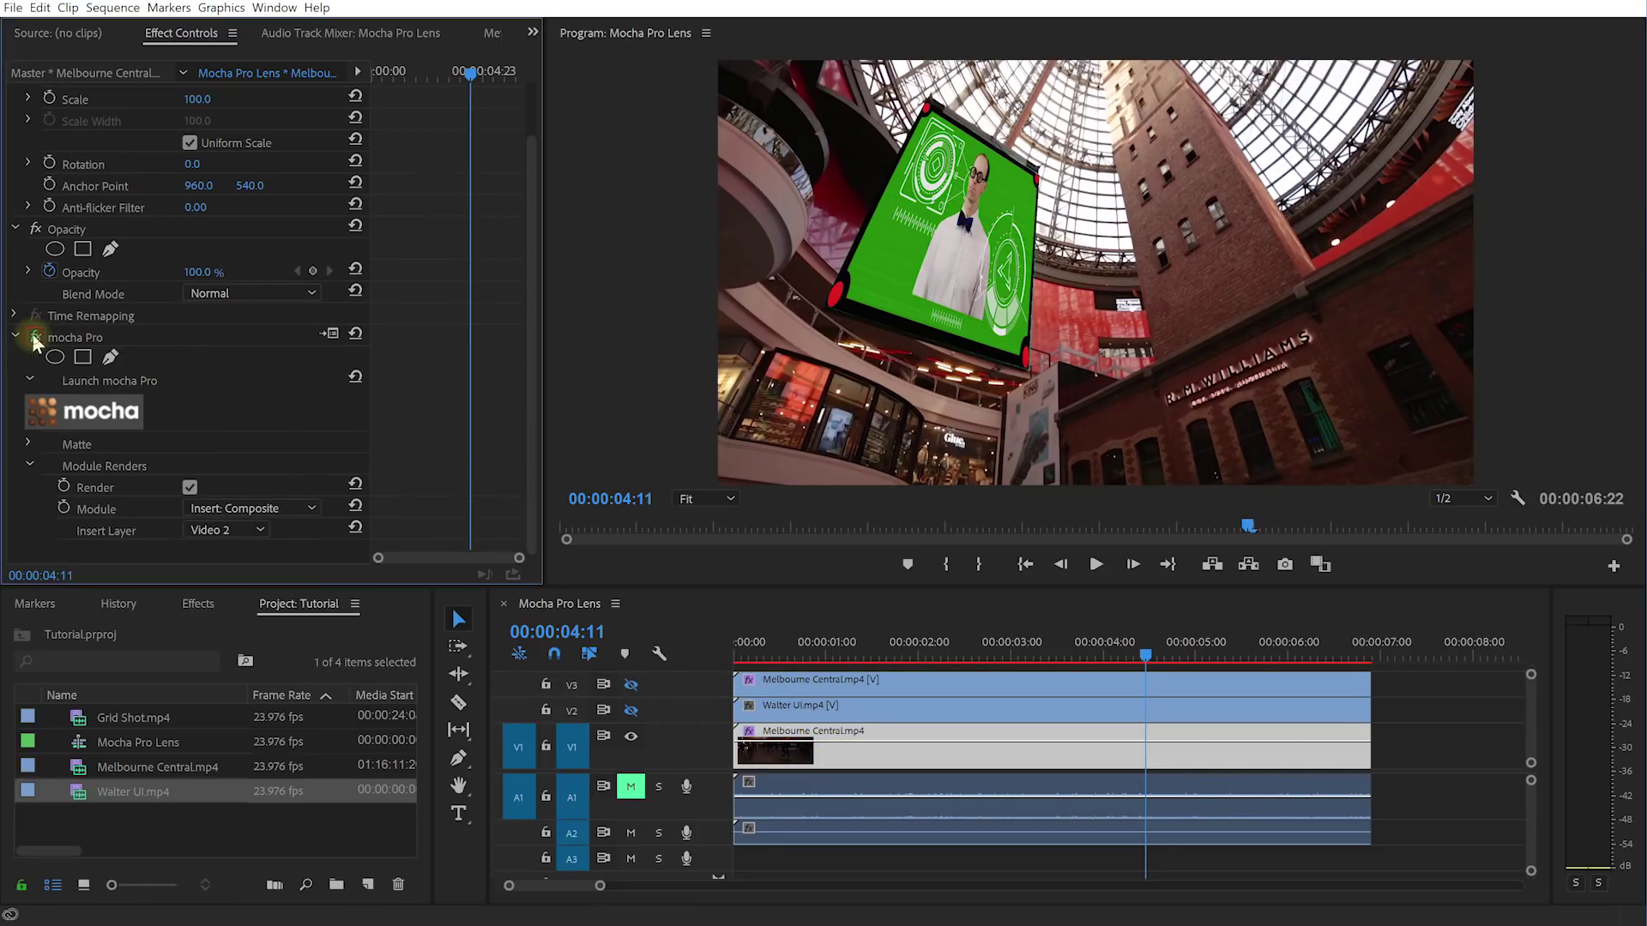
left_click_drag(1115, 650, 1075, 651)
- Show track V3, set its clip's mocha Pro module to Insert: Cutout, and check the insert over V1 along the timeline
left_click(887, 678)
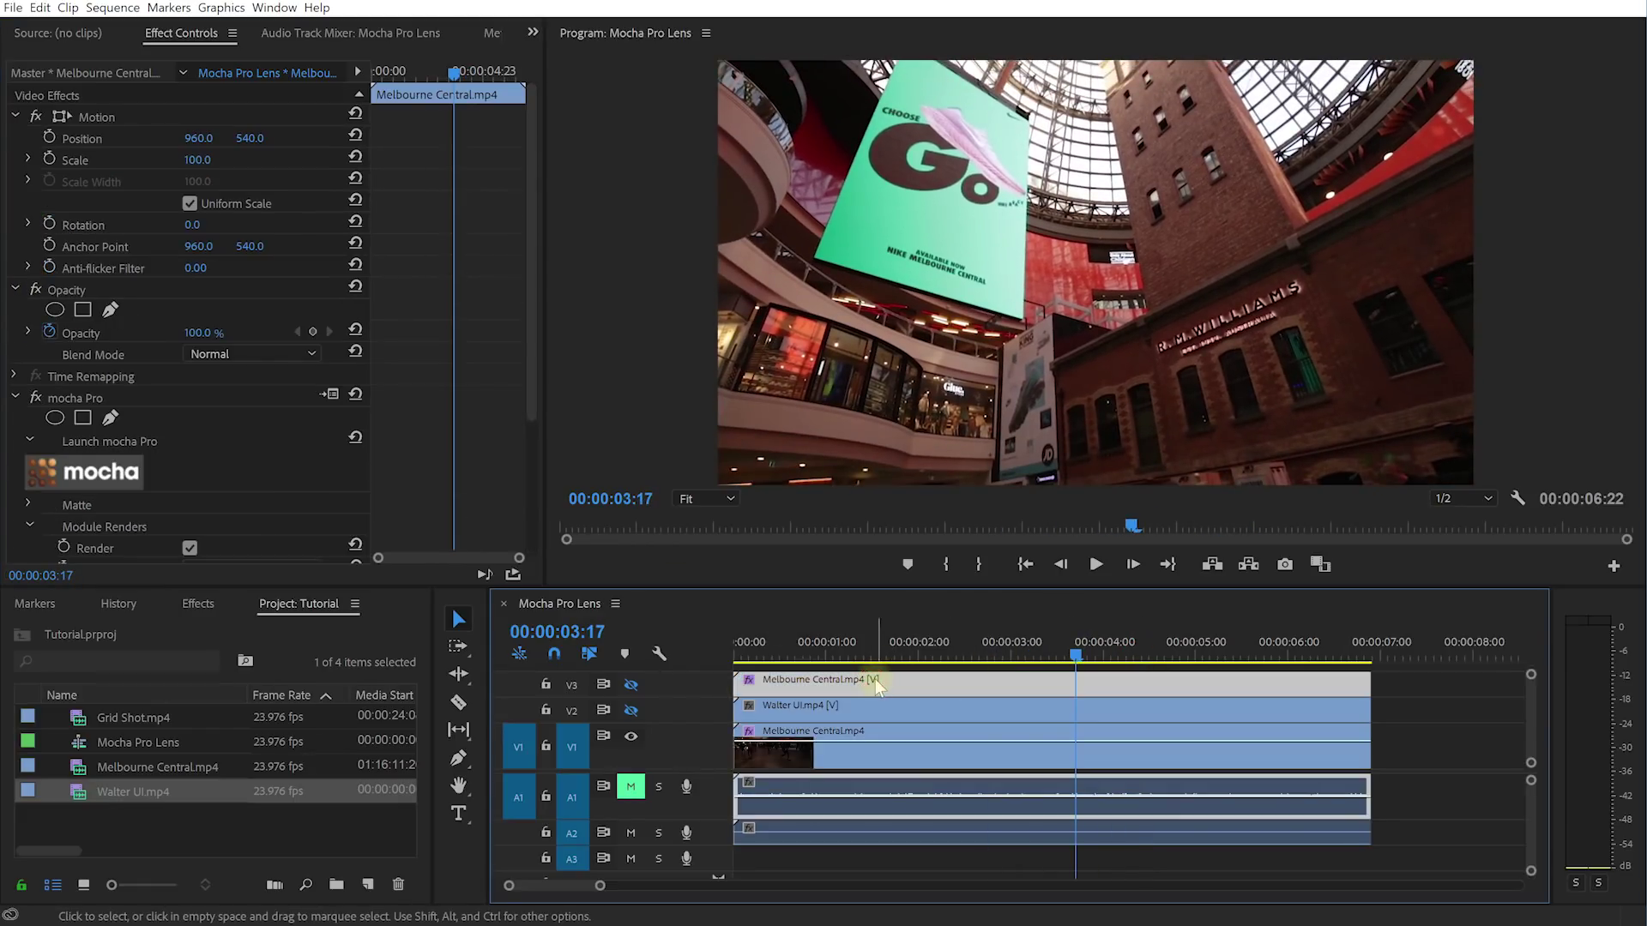
left_click(631, 685)
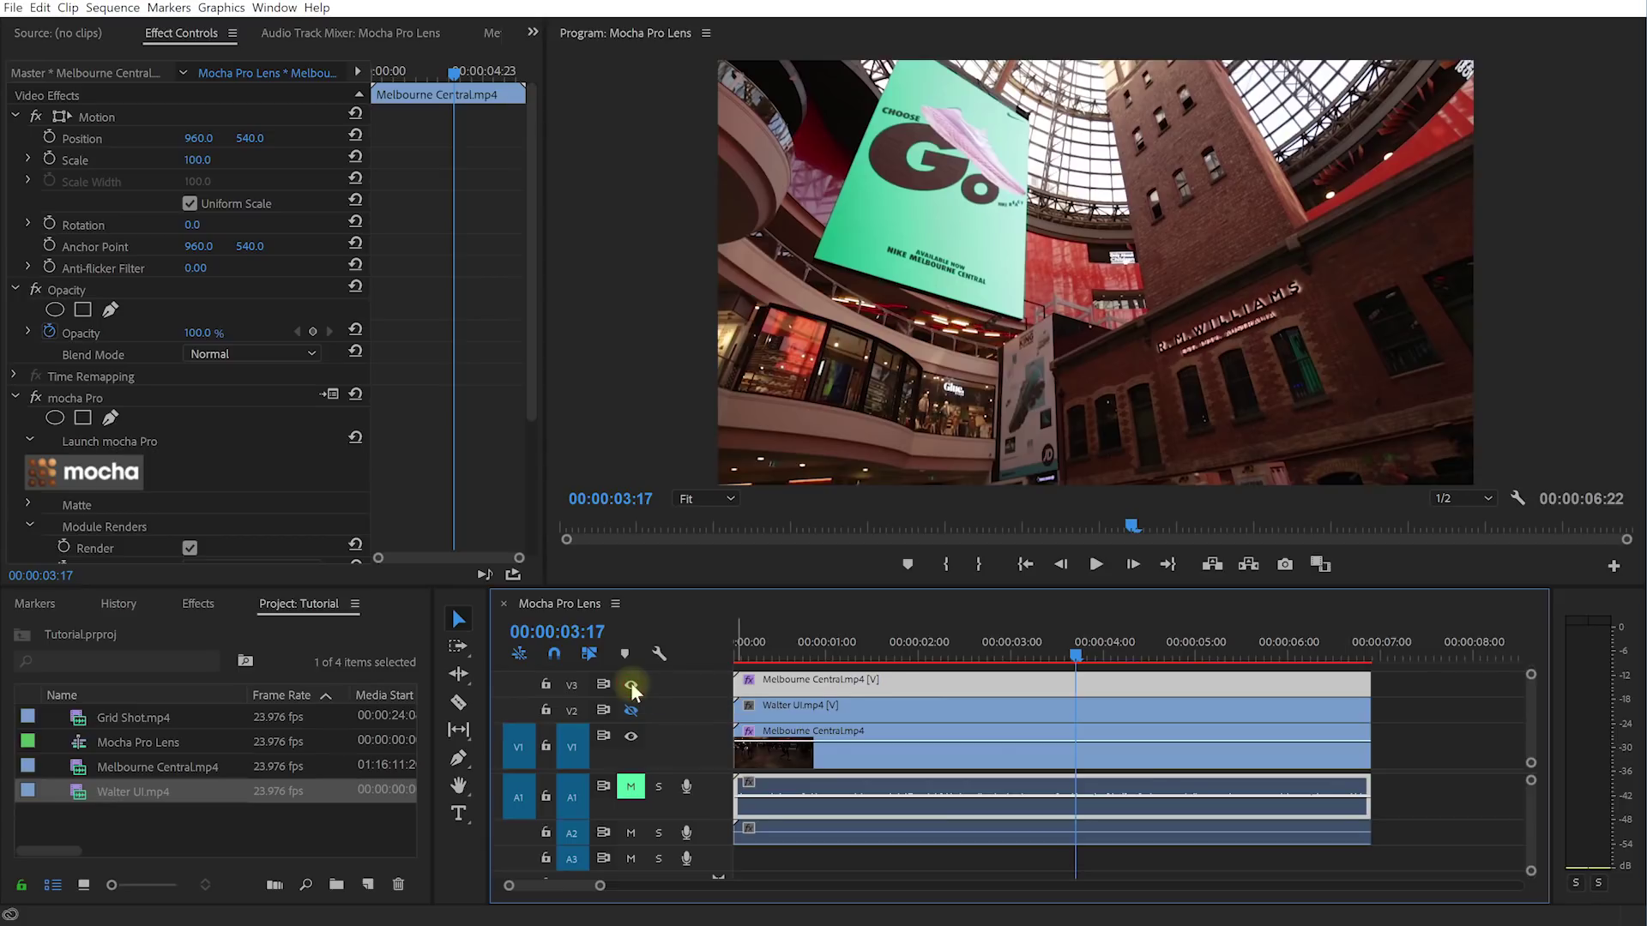
scroll(239, 339, "down", 4)
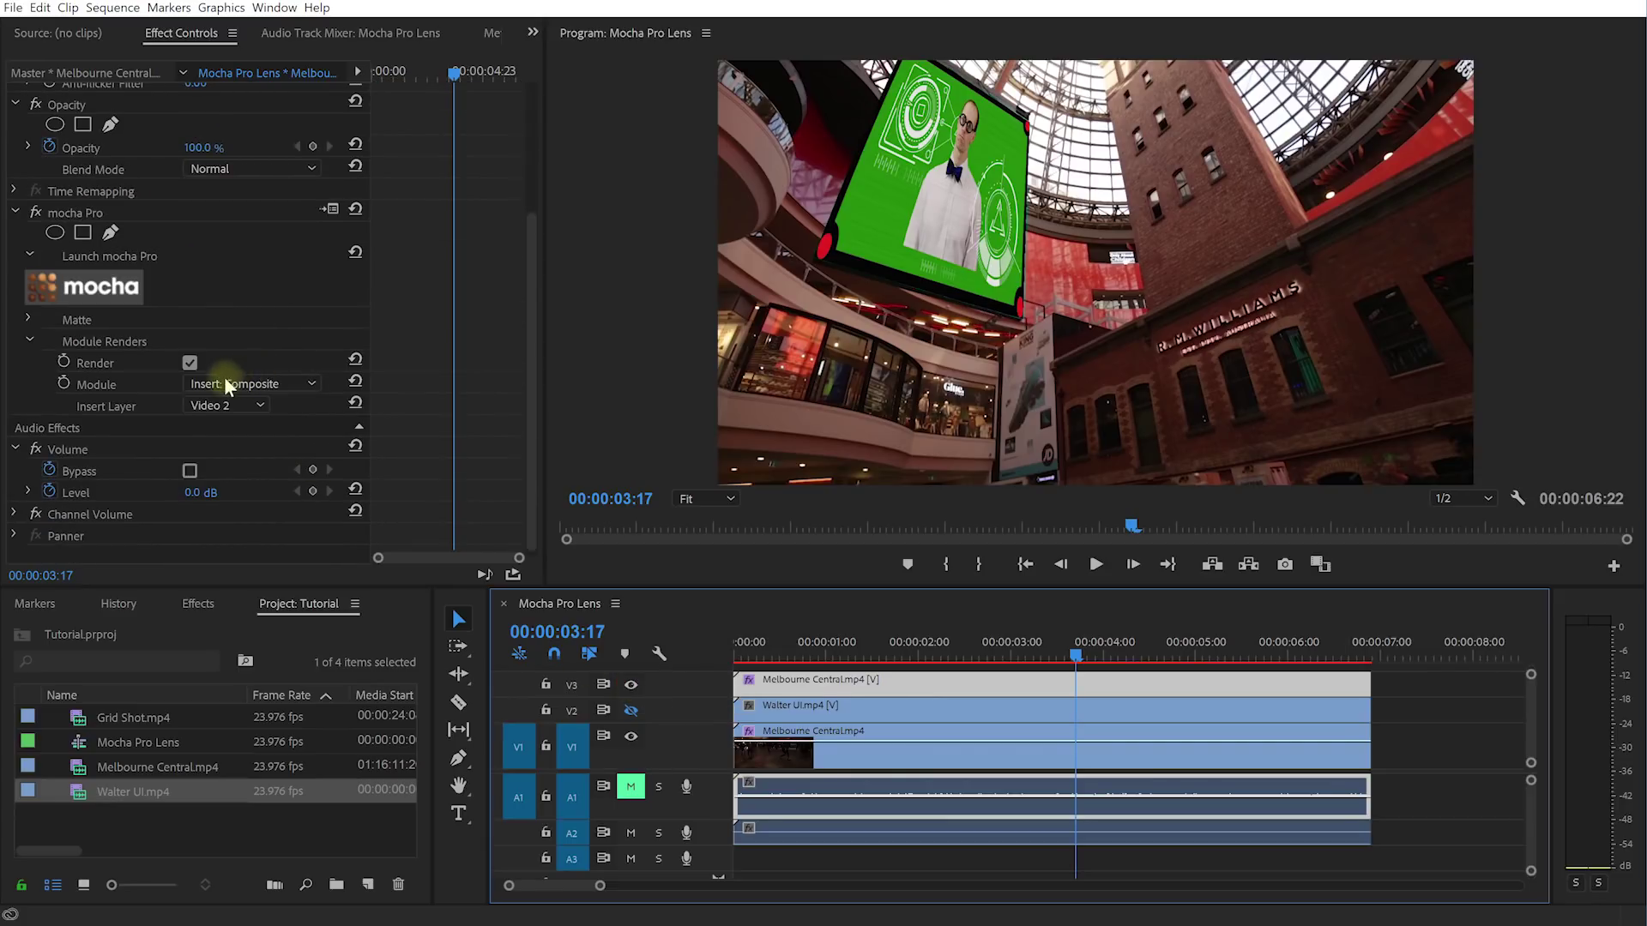
left_click(259, 384)
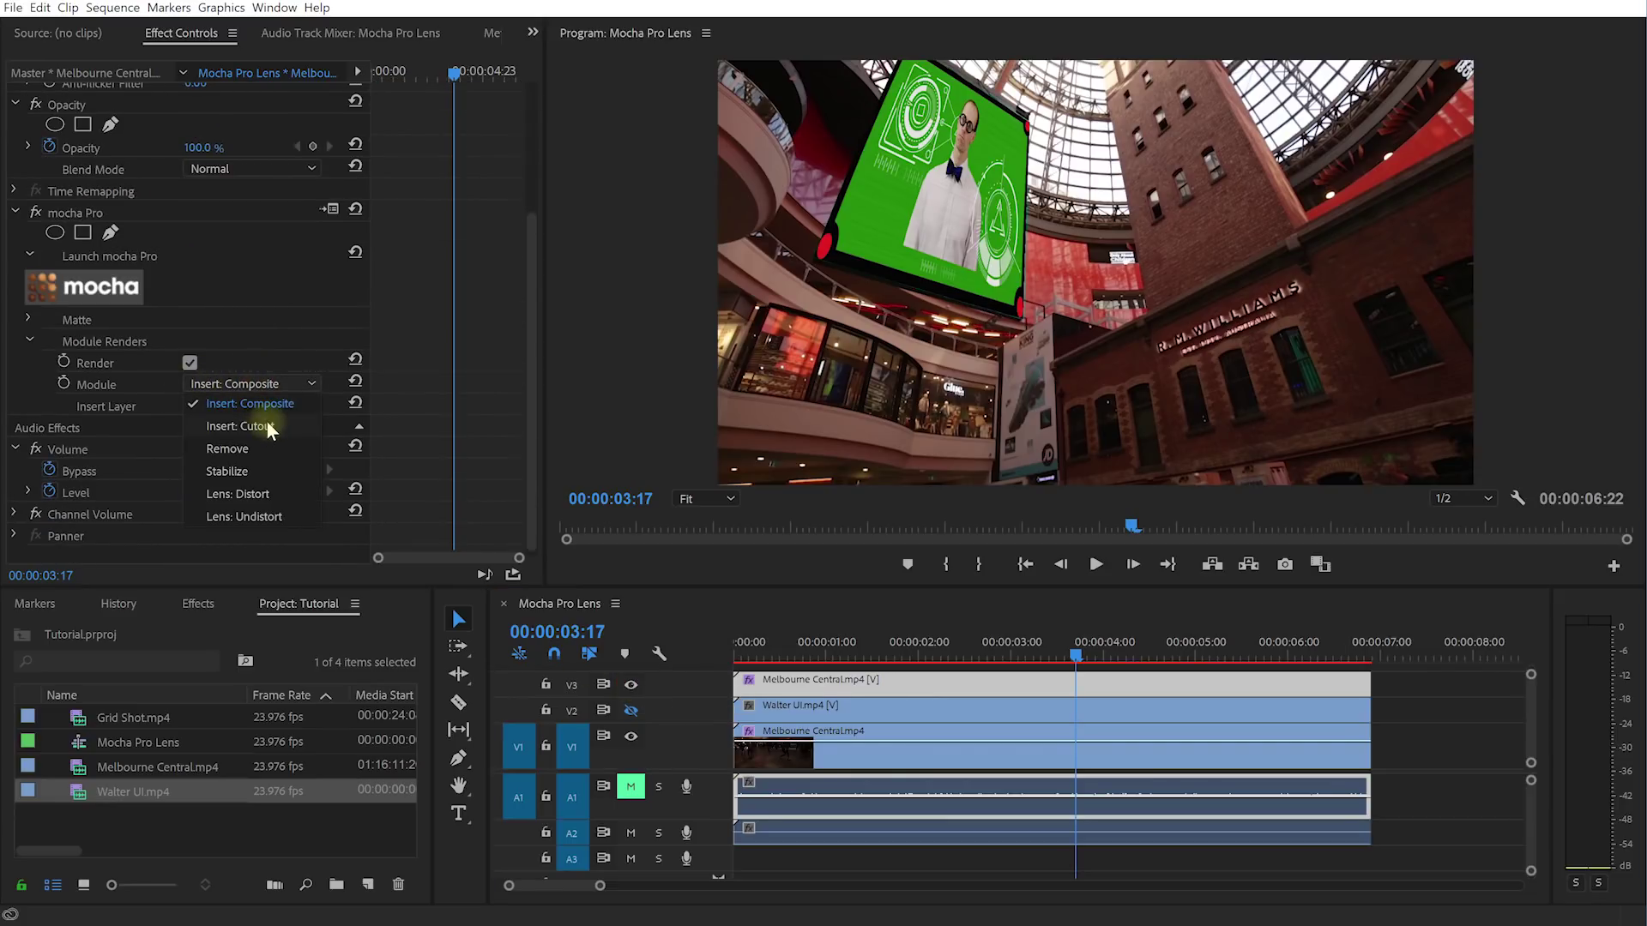
left_click(266, 420)
left_click(632, 736)
left_click(631, 735)
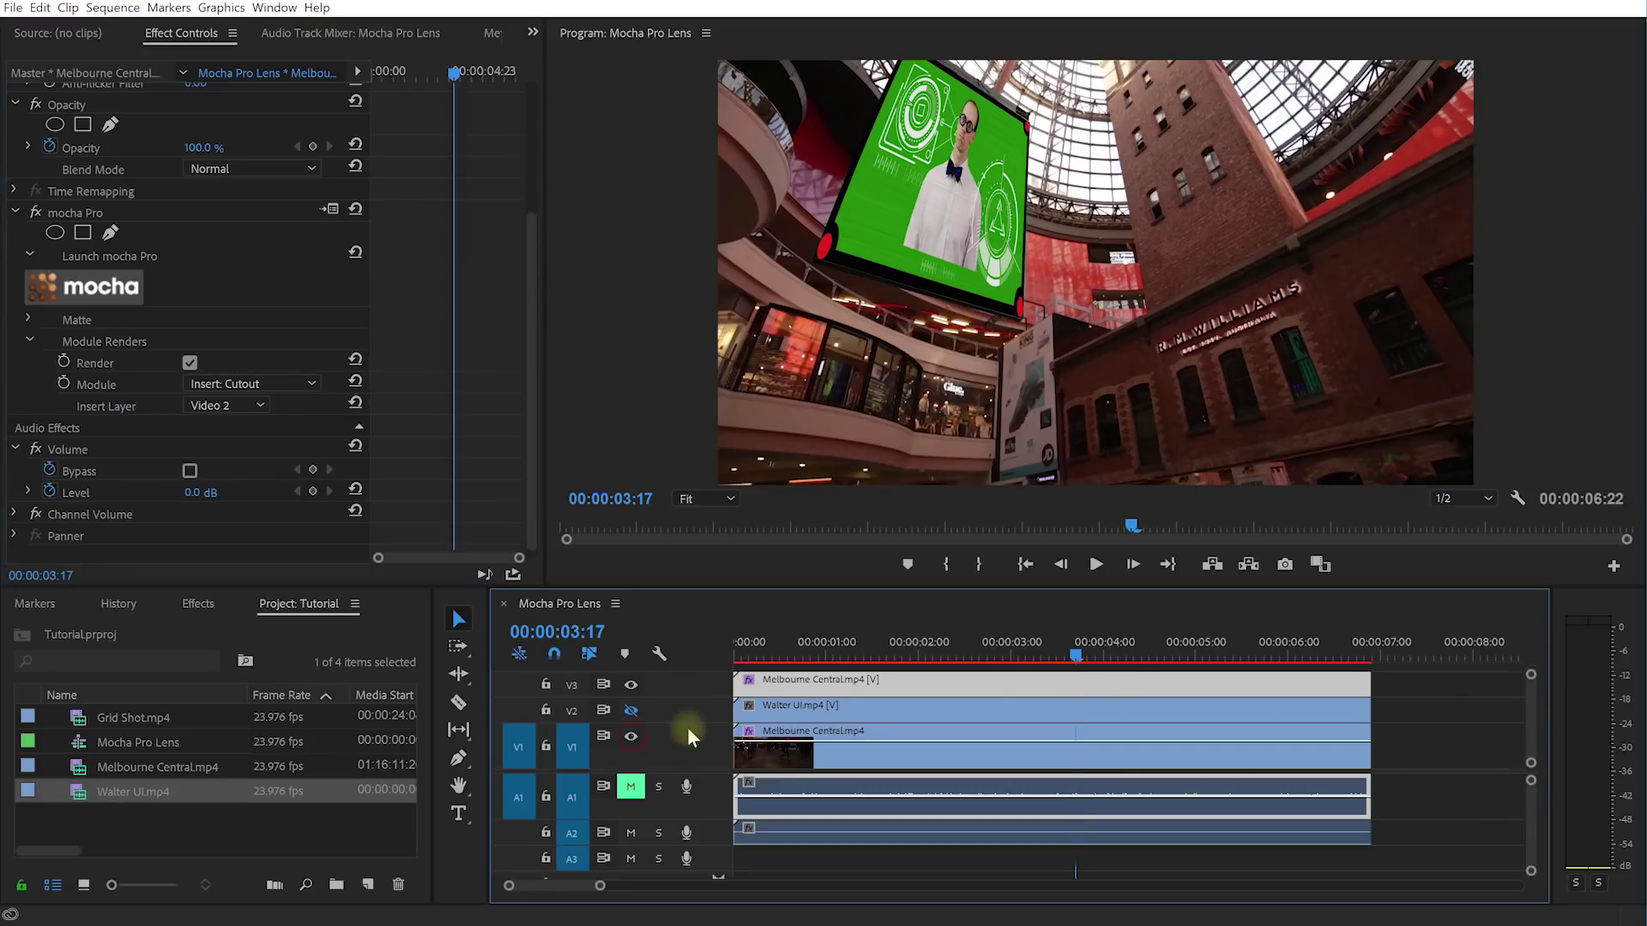
left_click_drag(1076, 656, 1149, 654)
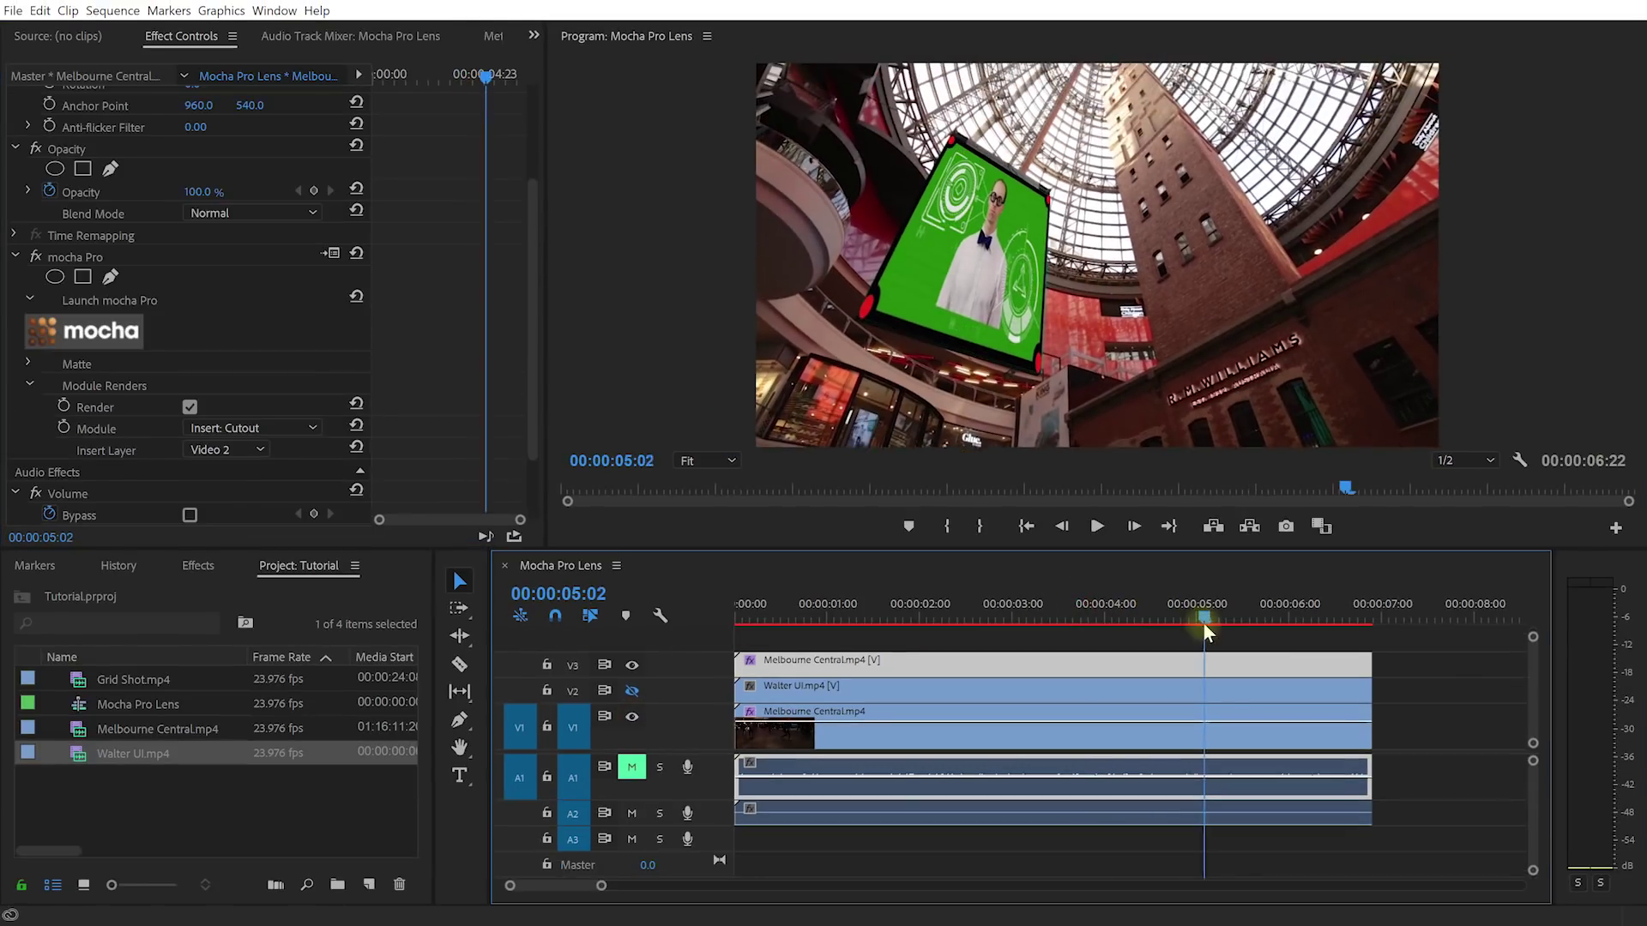
mouse_move(1202, 621)
left_mouse_down()
mouse_move(1216, 624)
mouse_move(1205, 652)
left_mouse_up()
- Find the BCC Levels Gamma effect by searching for gamma and apply it to the Melbourne Central clip on V3
left_click(1238, 665)
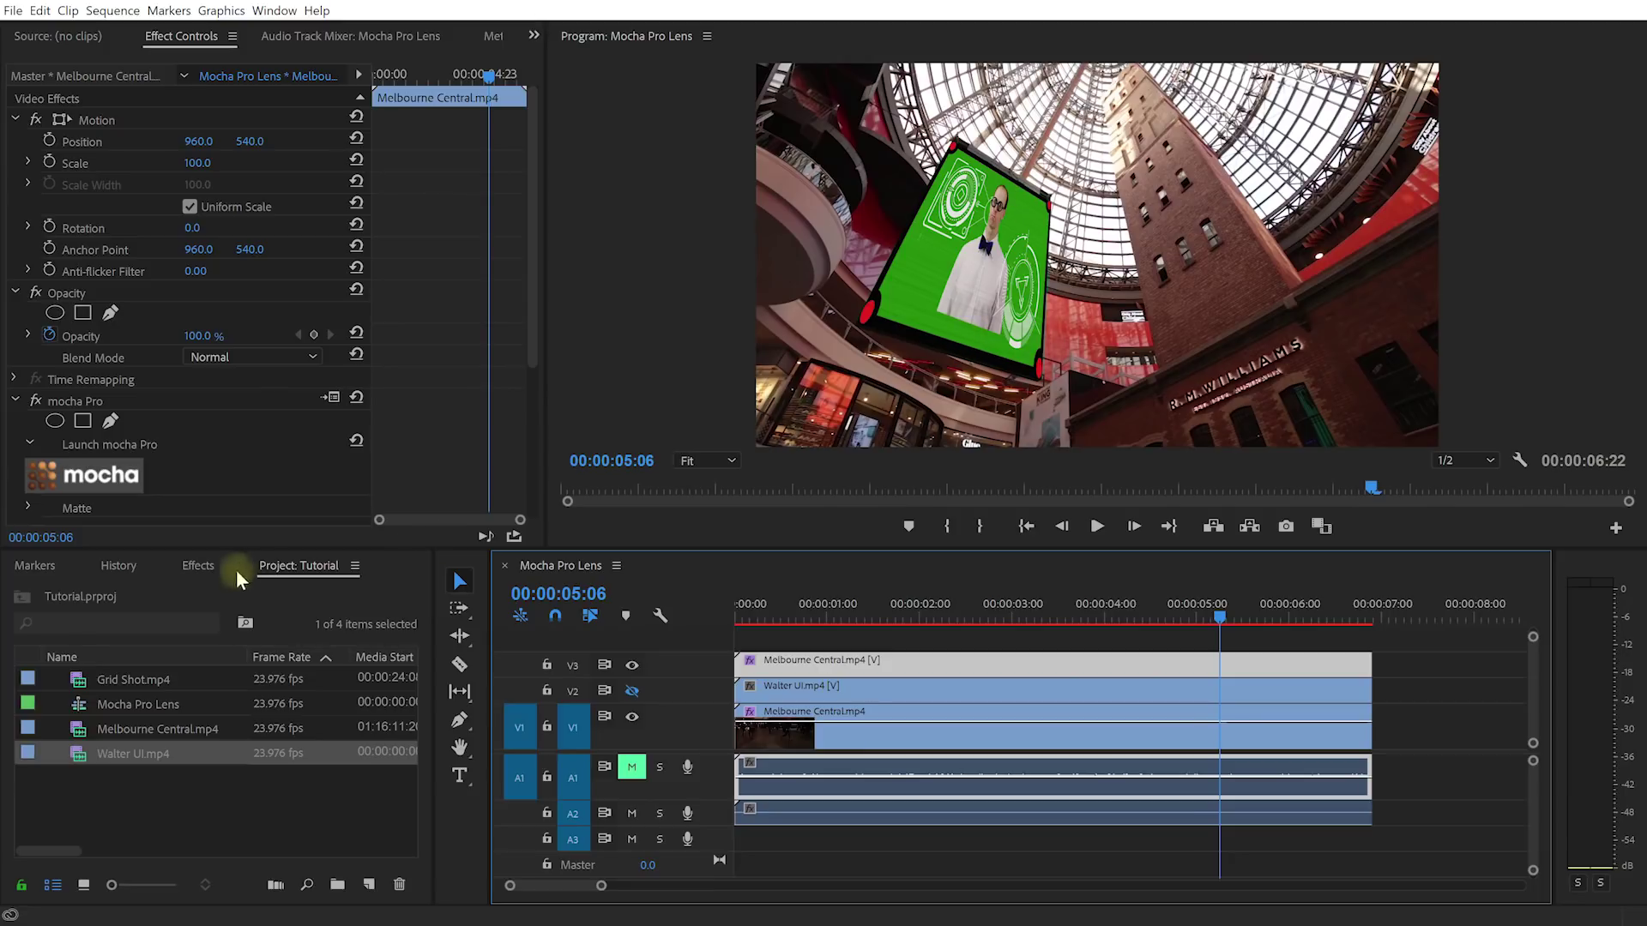
left_click(200, 569)
double_click(94, 593)
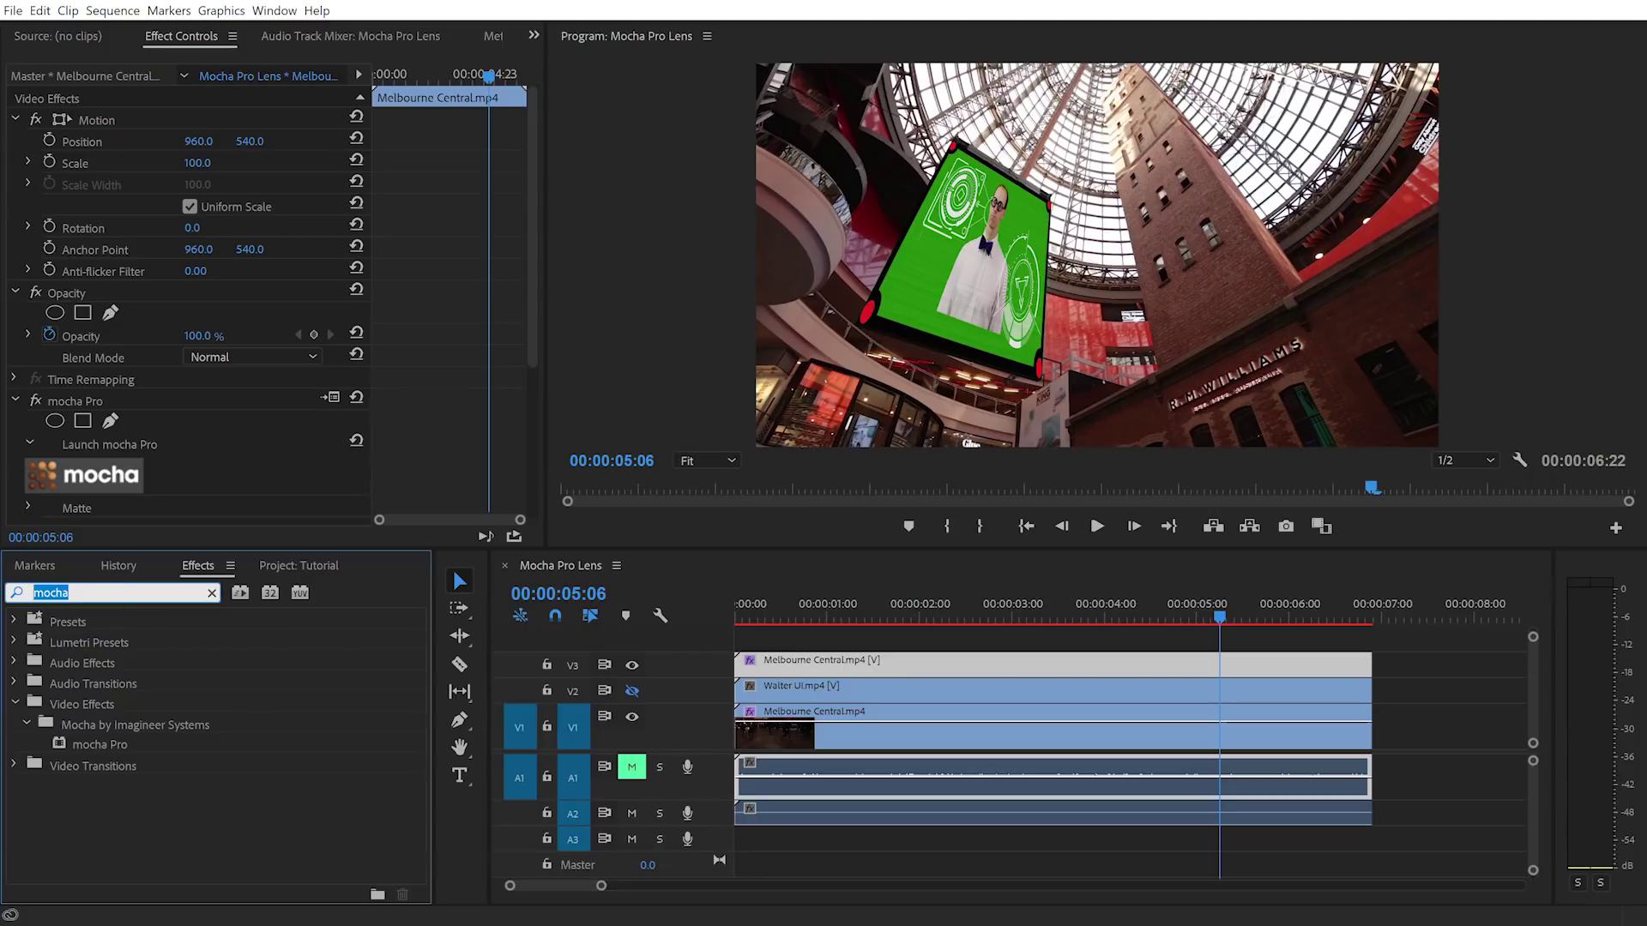
type("gamma")
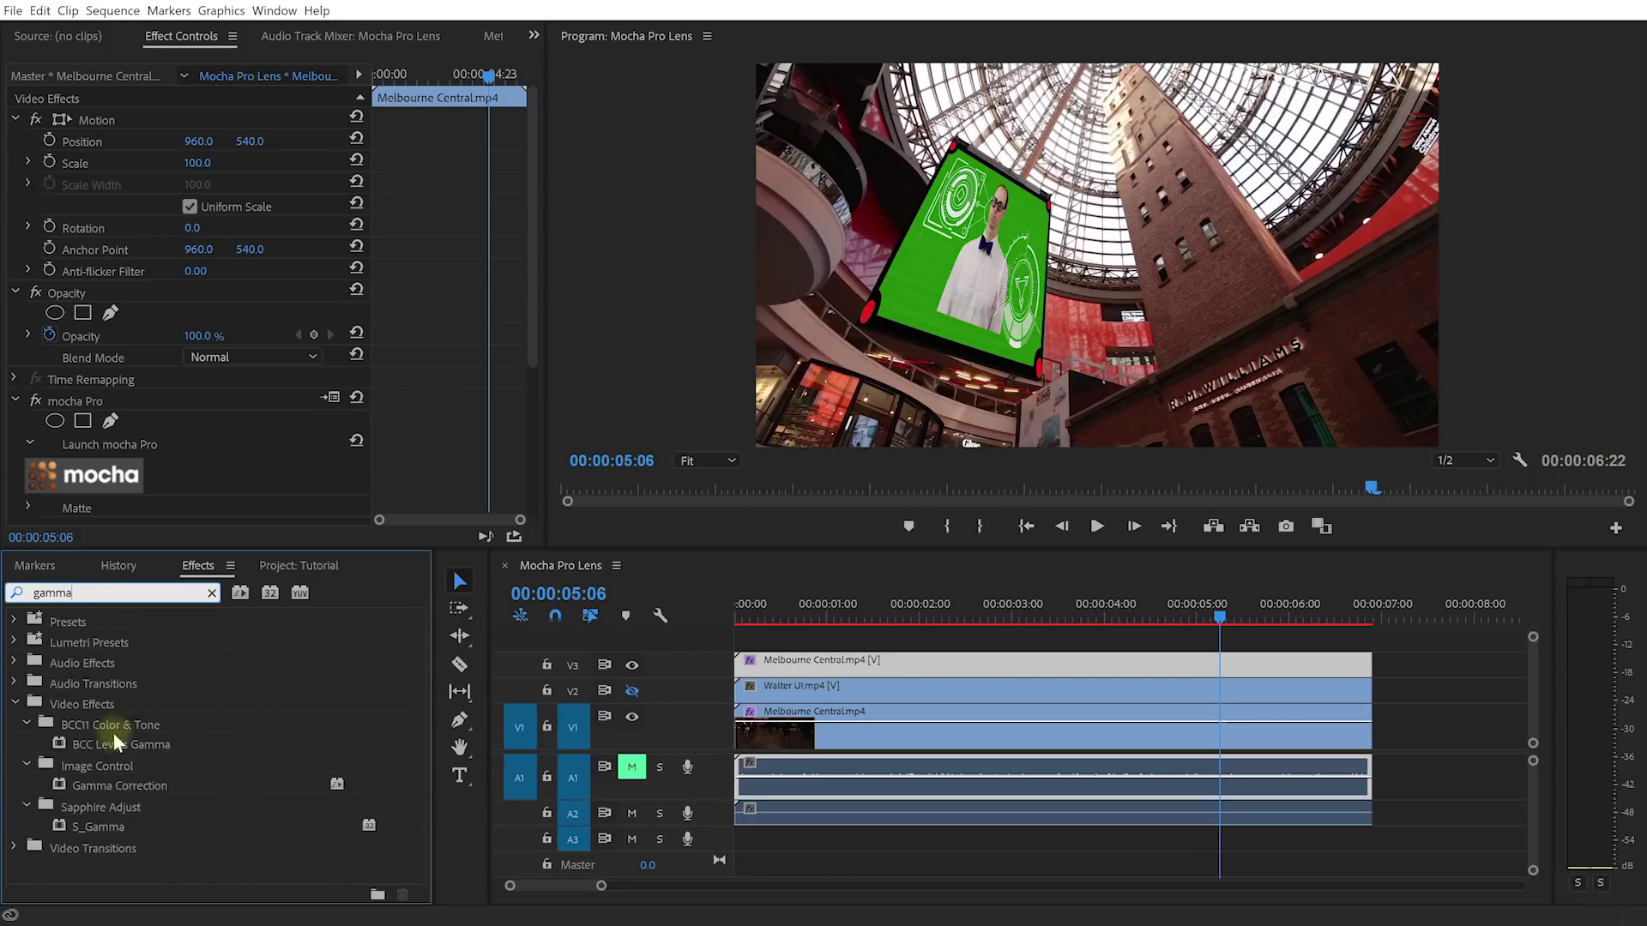
left_click_drag(112, 742, 916, 681)
- Set the BCC Levels Gamma effect's input white to 200, gamma to 1.50 and output black to 58
left_click_drag(533, 223, 522, 367)
left_click_drag(192, 360, 162, 326)
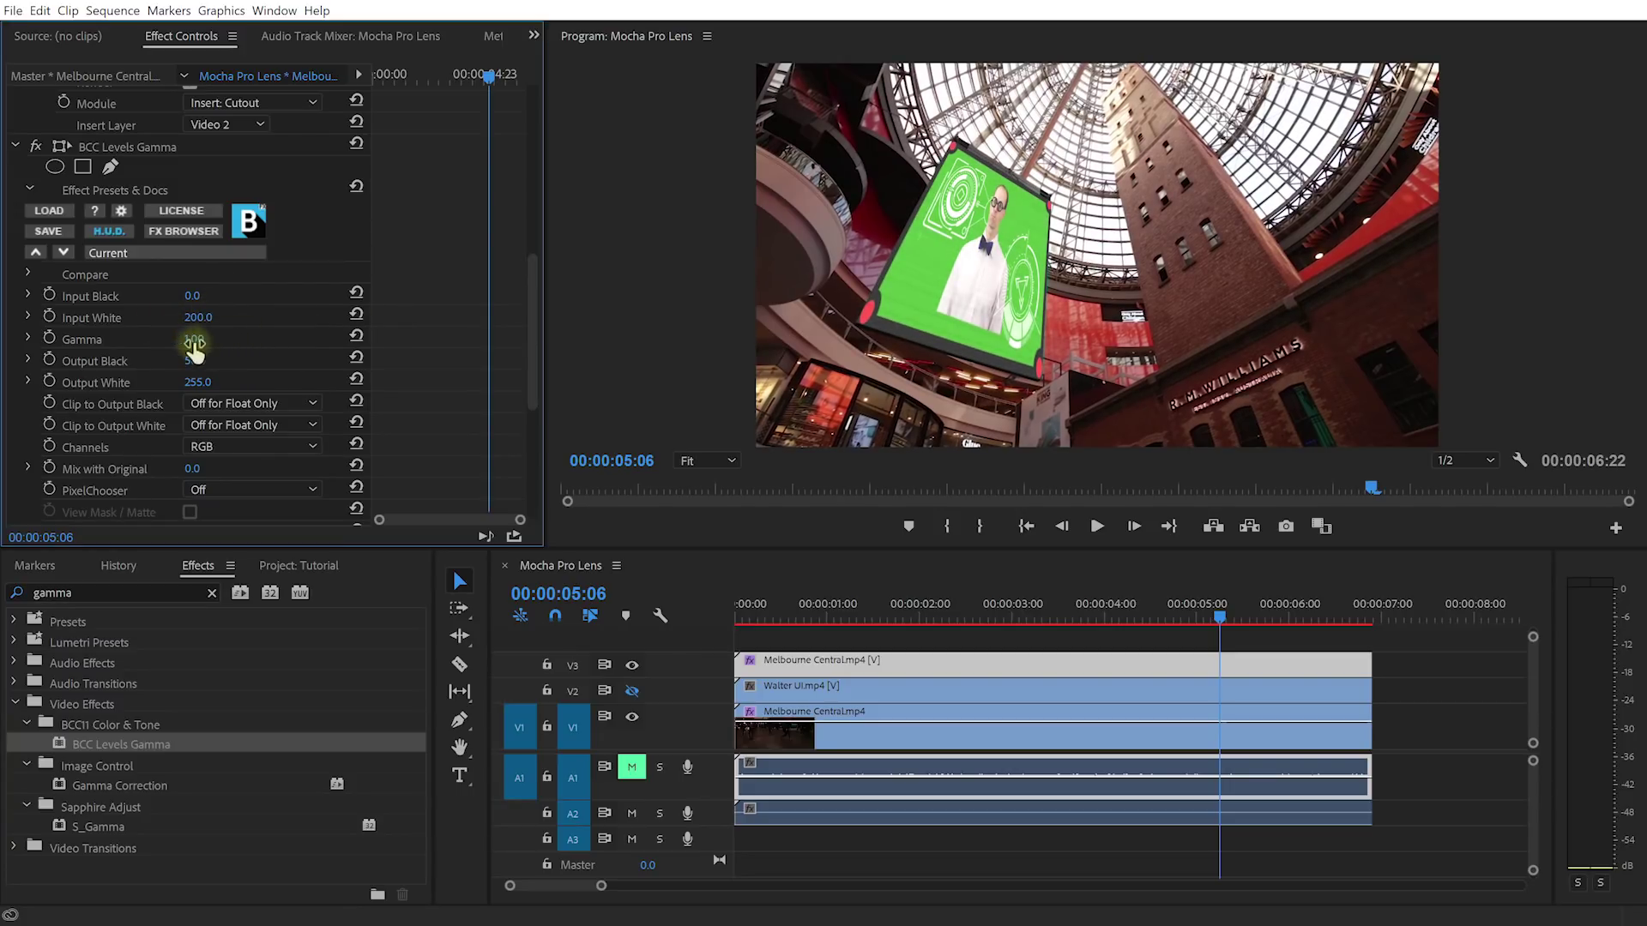
mouse_move(206, 347)
left_mouse_down()
mouse_move(167, 346)
mouse_move(195, 348)
left_mouse_up()
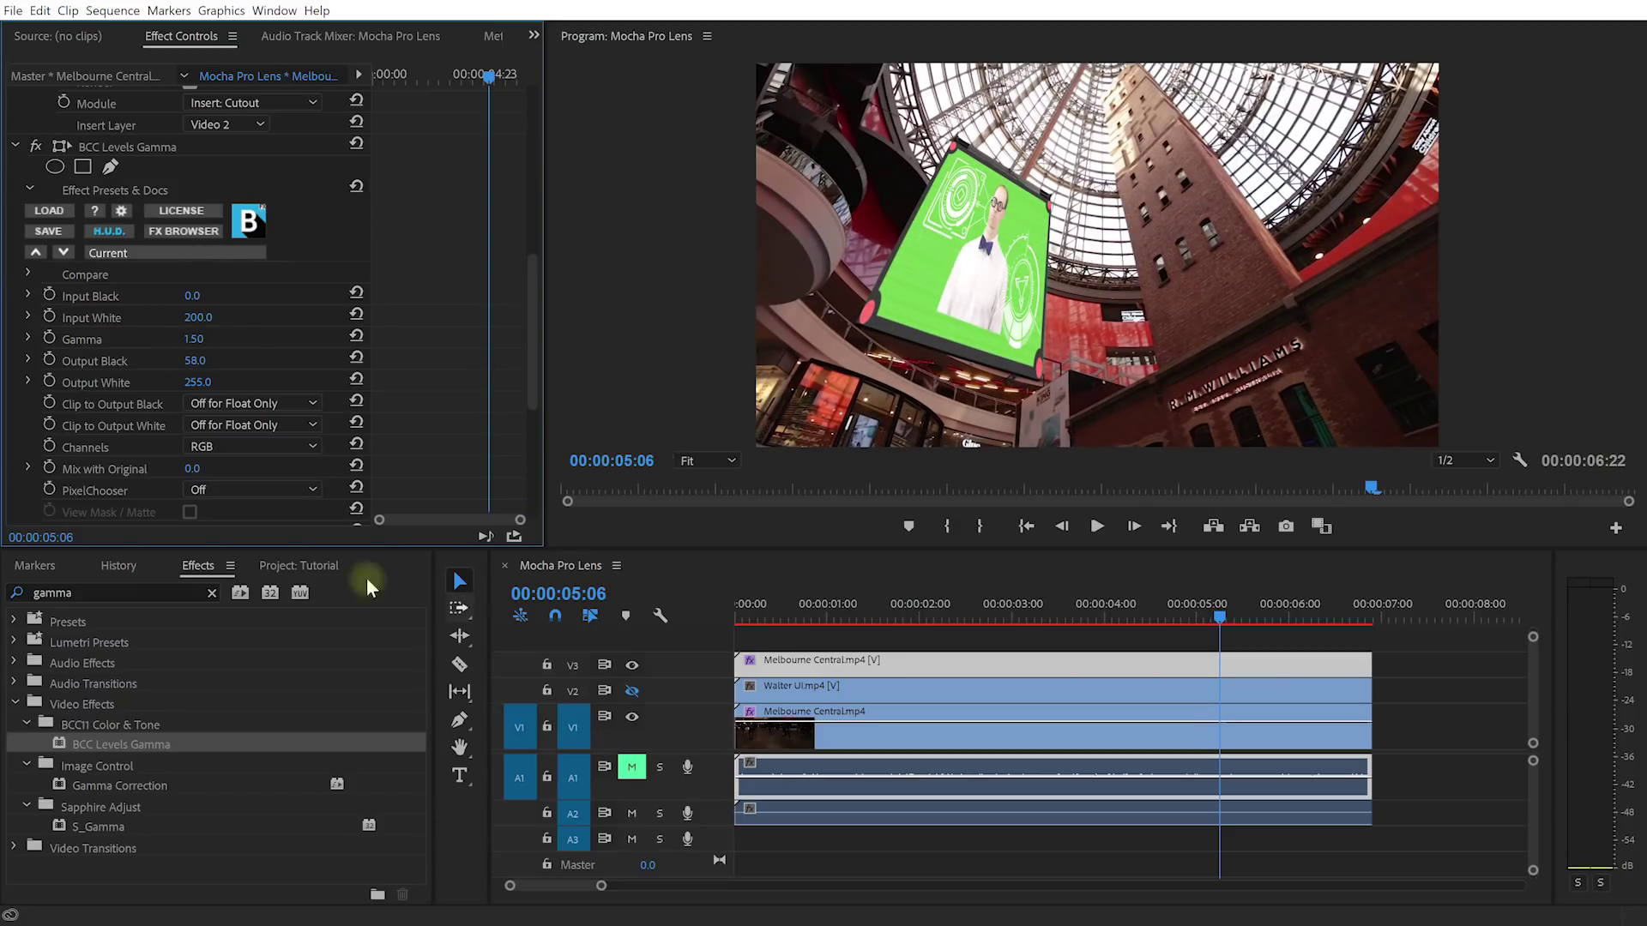
- Find the Sapphire S_Glow effect by searching for glow and apply it to the Melbourne Central clip on V3
left_click(184, 592)
type("glow")
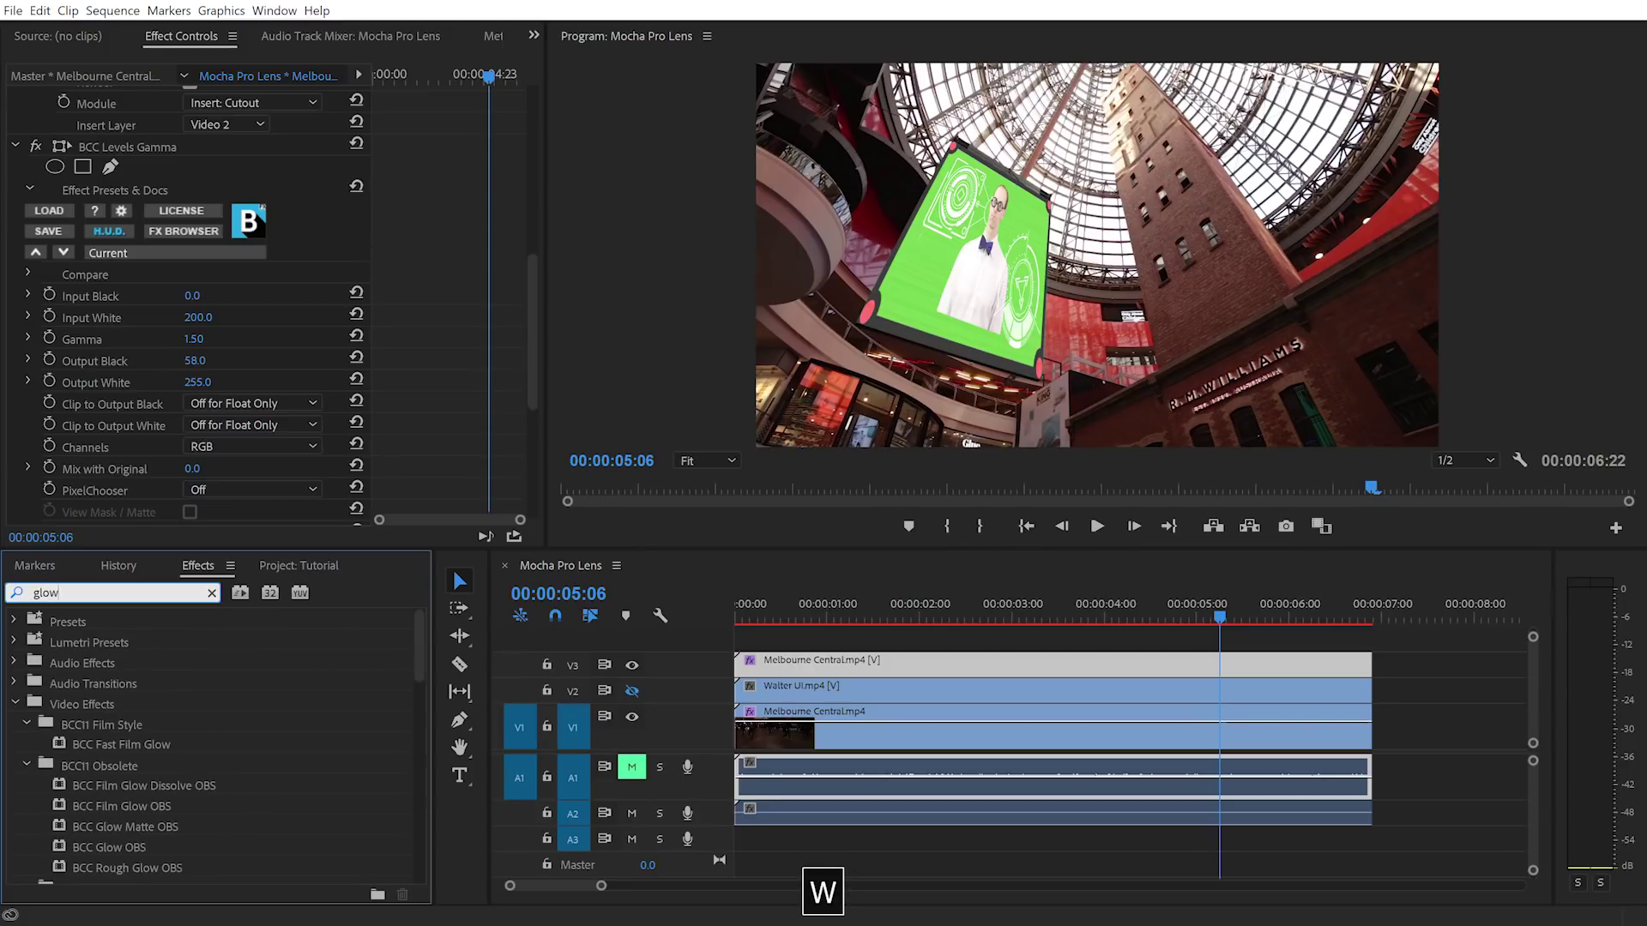
scroll(222, 810, "down", 5)
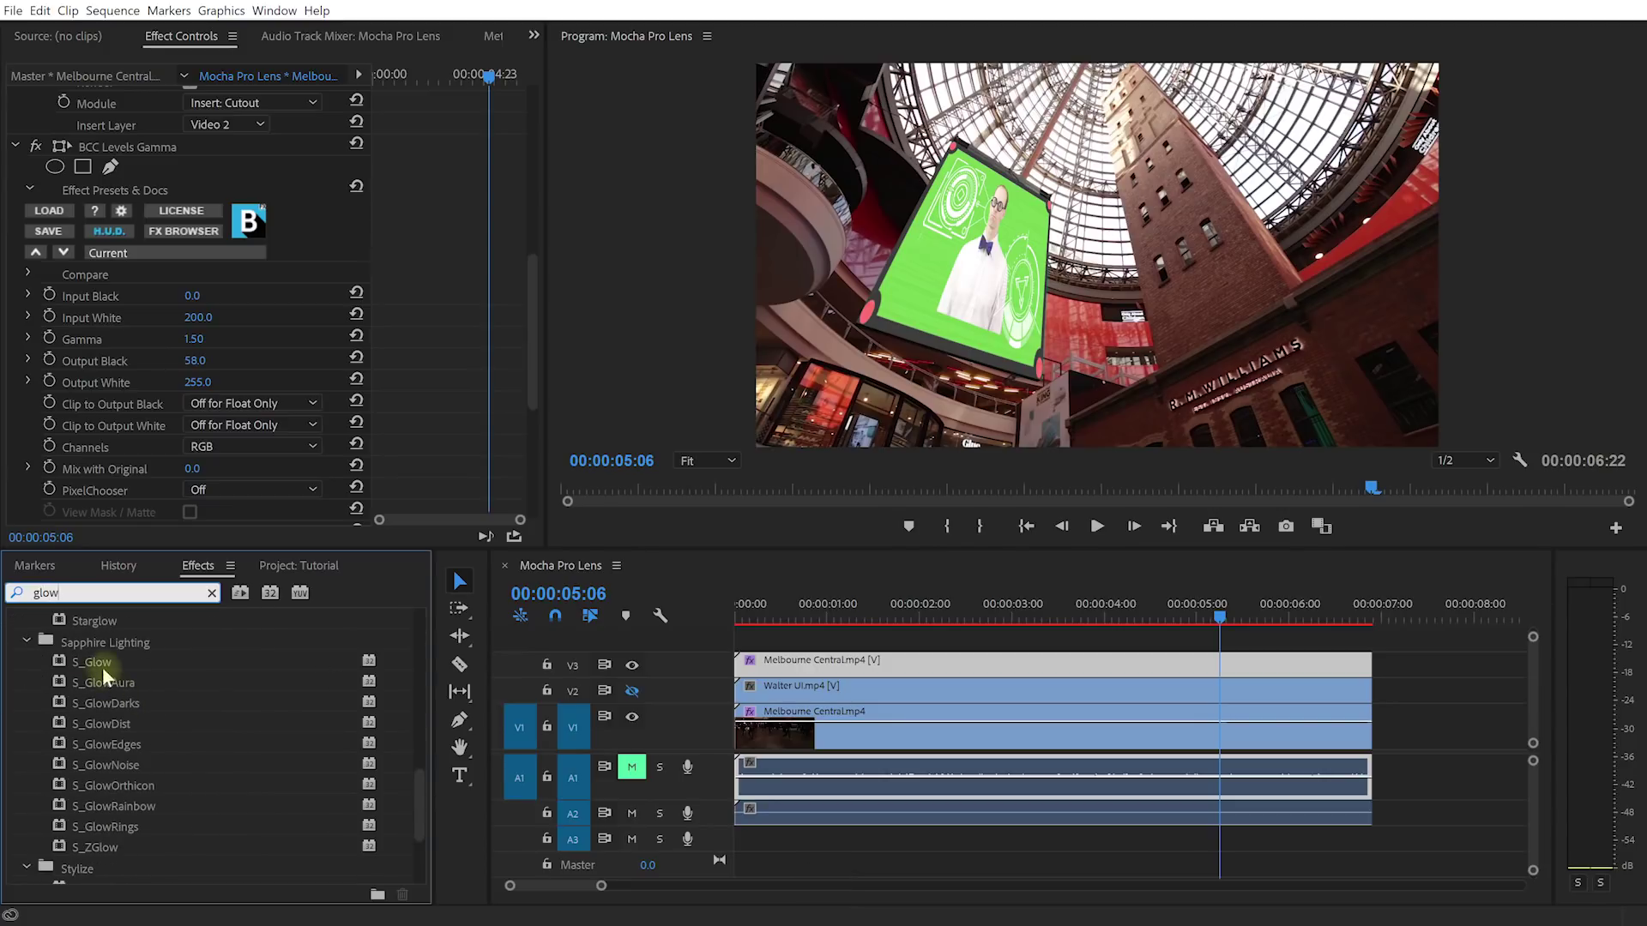
left_click_drag(89, 662, 1089, 670)
scroll(533, 261, "down", 2)
scroll(533, 261, "down", 12)
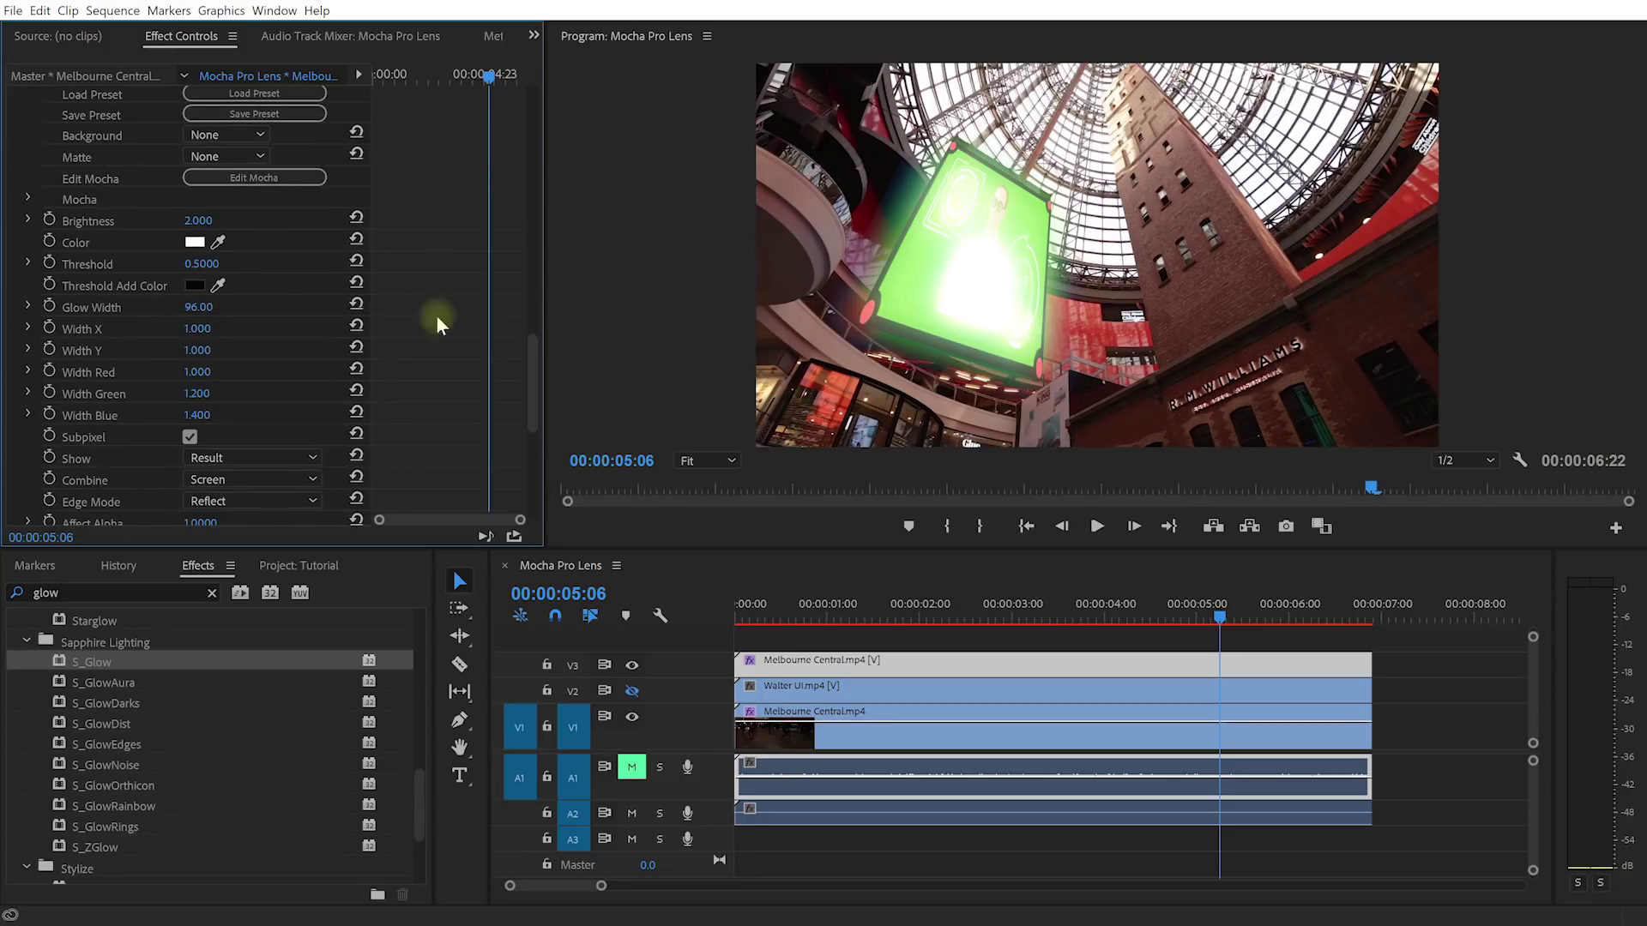
- Set S_Glow's glow width to 261 and brightness to 0.7, and raise the BCC Levels Gamma output black to 80
left_click_drag(254, 311, 381, 309)
left_click_drag(212, 223, 150, 227)
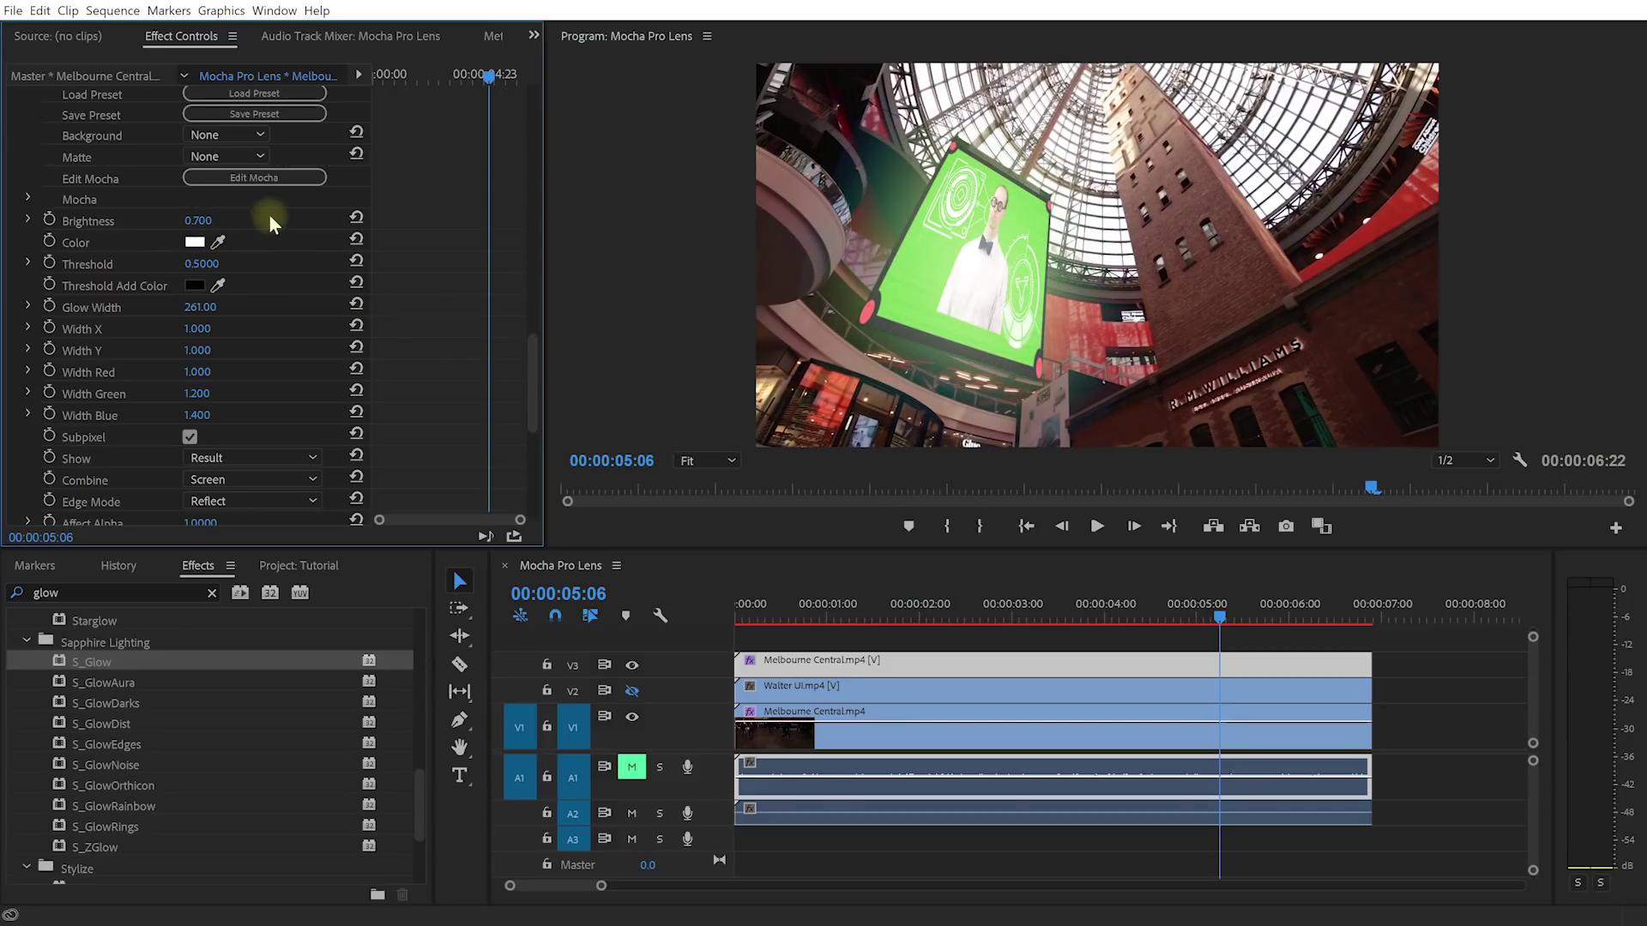
left_click_drag(529, 368, 526, 260)
mouse_move(219, 289)
left_mouse_down()
mouse_move(203, 290)
mouse_move(225, 288)
left_mouse_up()
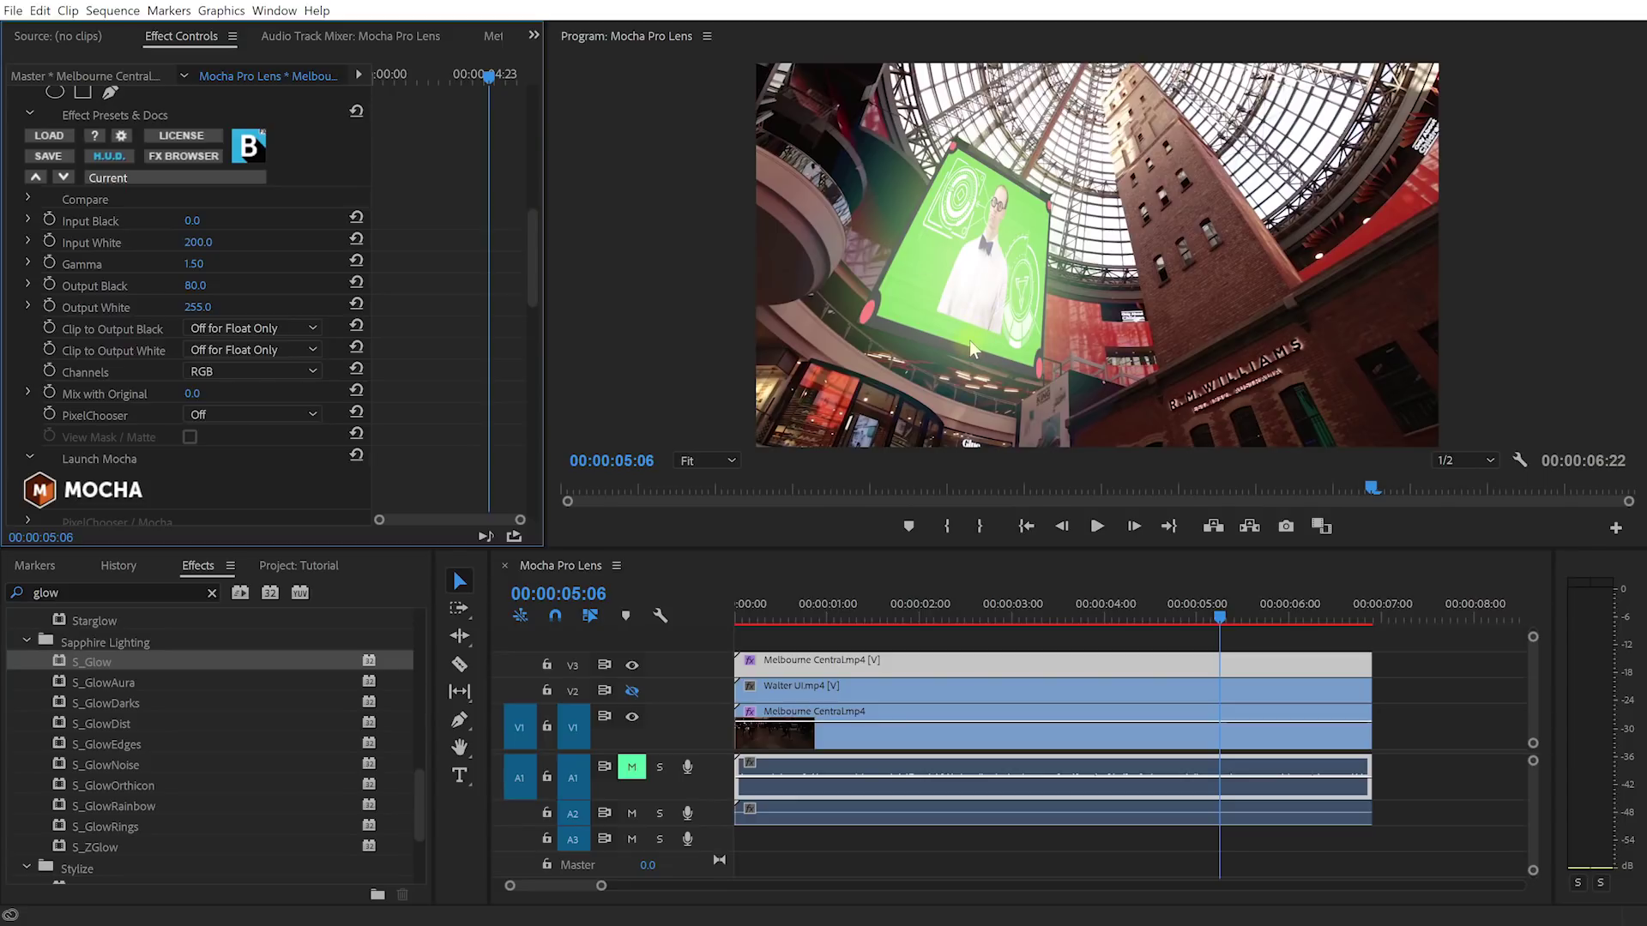
- Find the Sapphire S_LensFlareAutoTrack effect by searching for lens flare and apply it to the Melbourne Central clip on V3
double_click(171, 593)
type("lens flare")
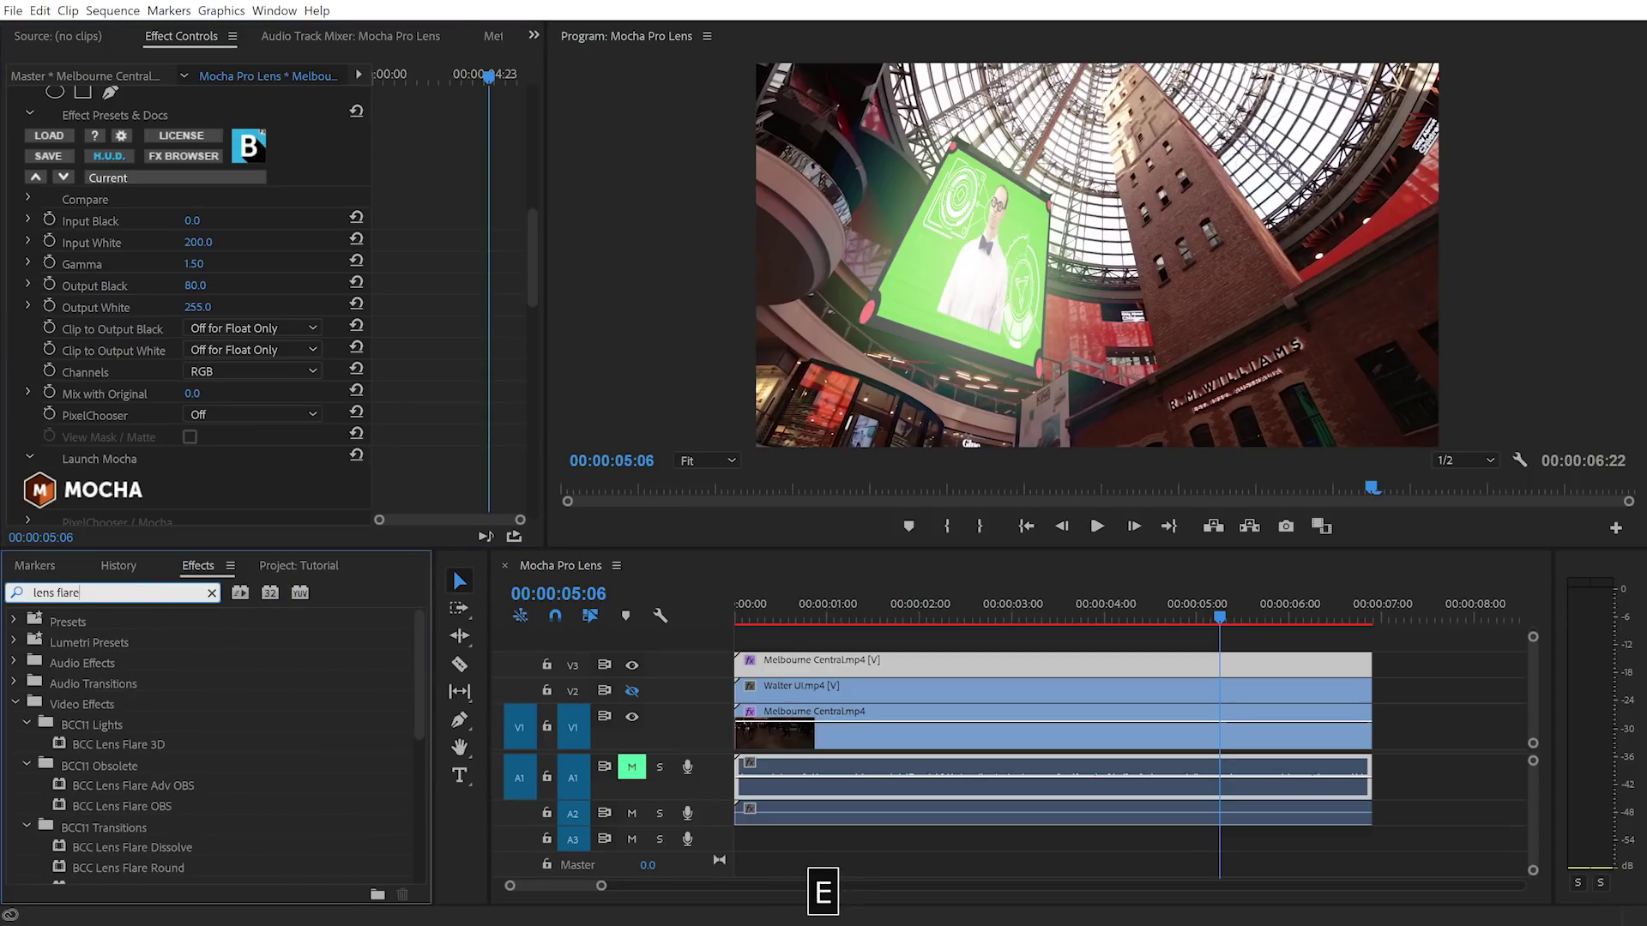
scroll(171, 730, "down", 4)
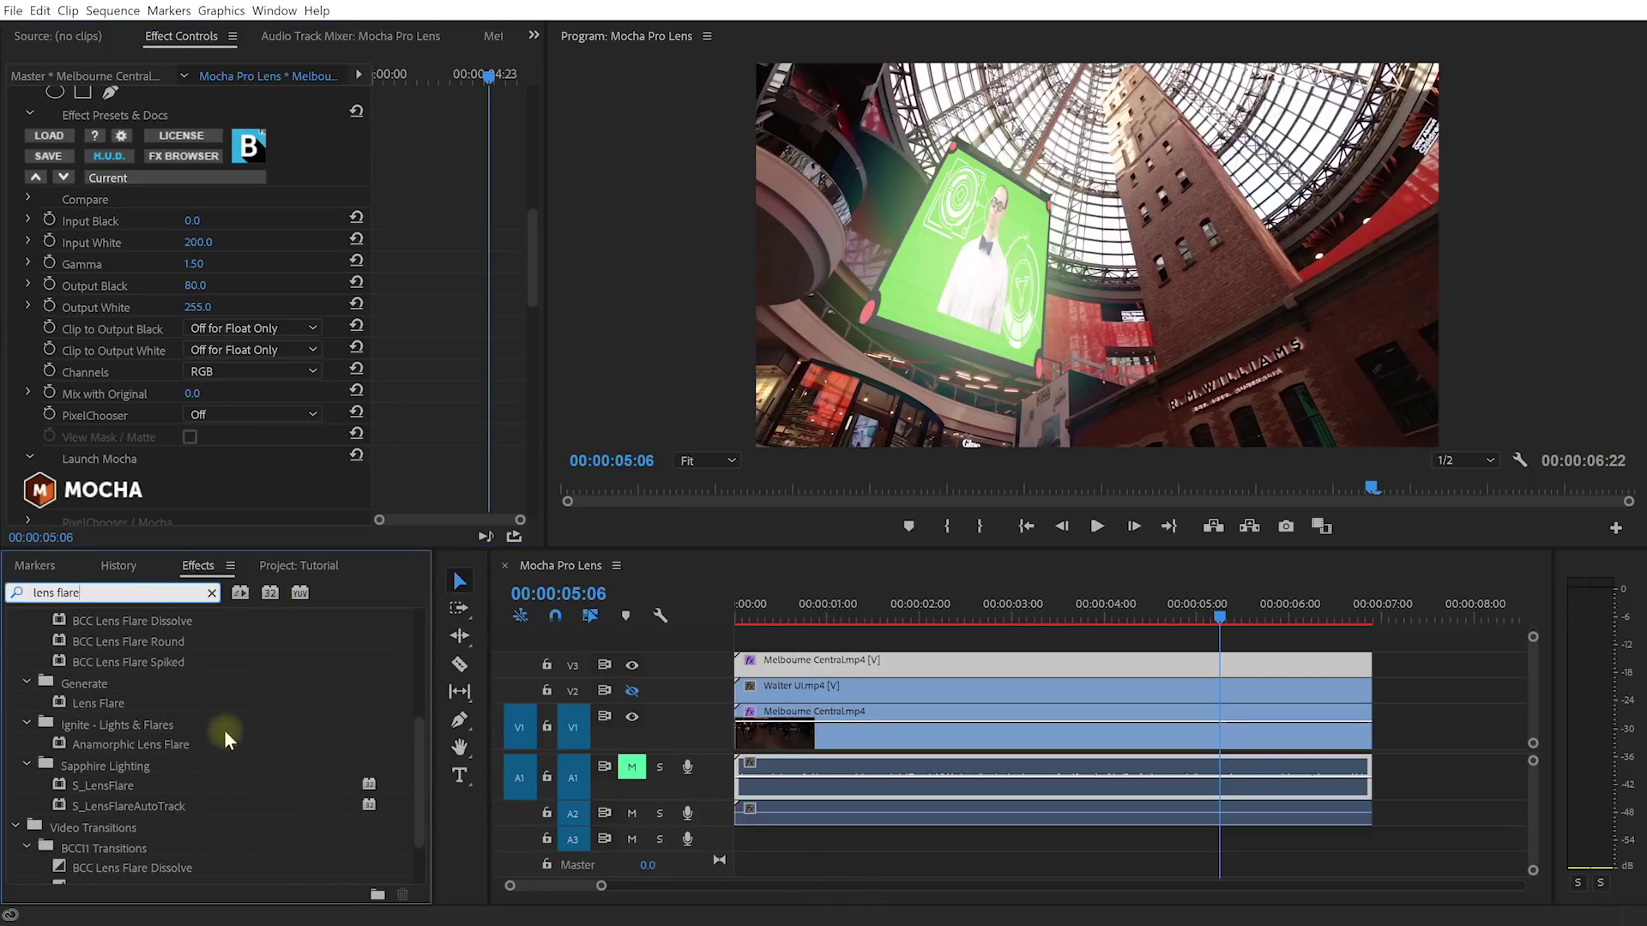
left_click_drag(90, 810, 1168, 666)
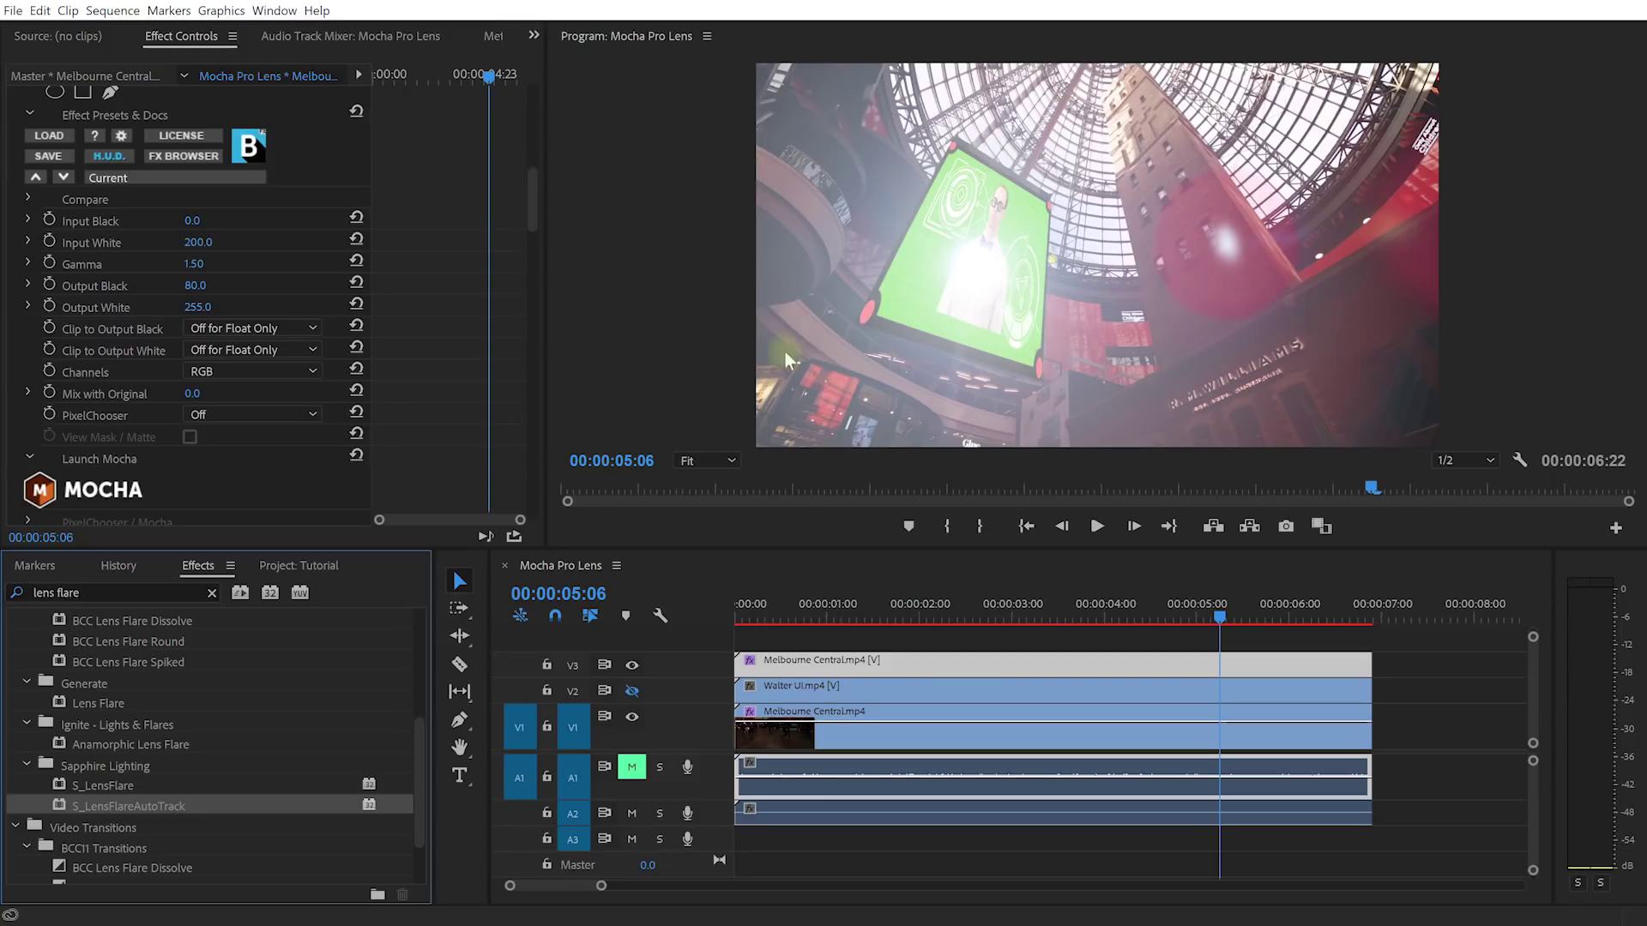
- Browse the S_LensFlareAutoTrack presets and load JJ Trek - Streak Reflection
left_click_drag(528, 208, 537, 383)
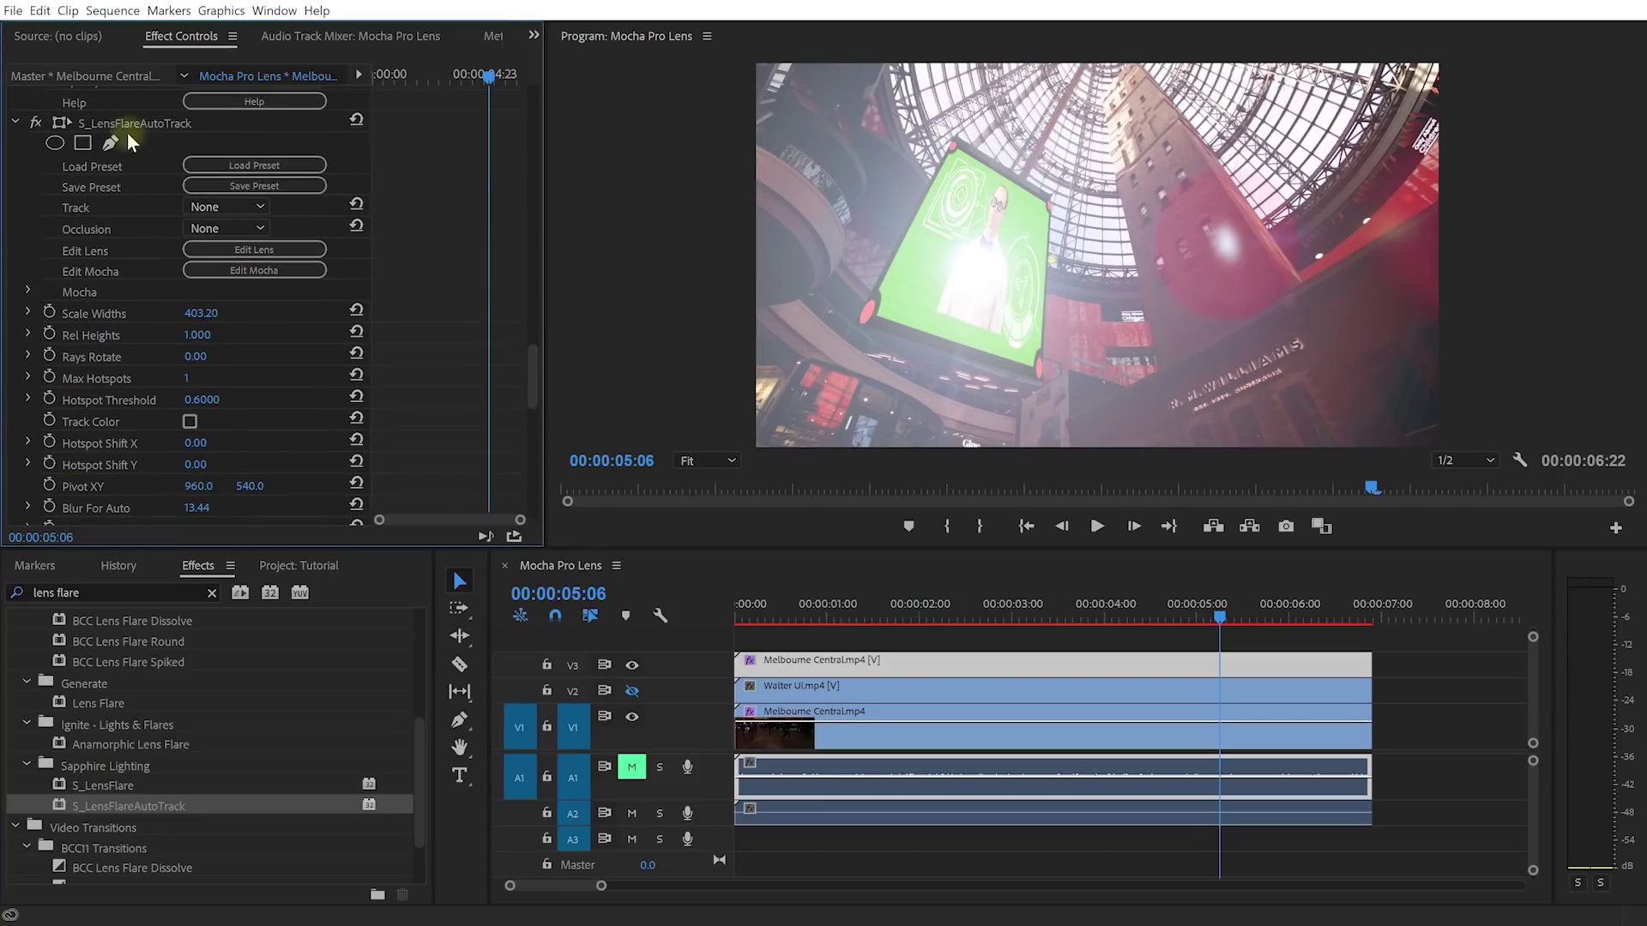
left_click(268, 164)
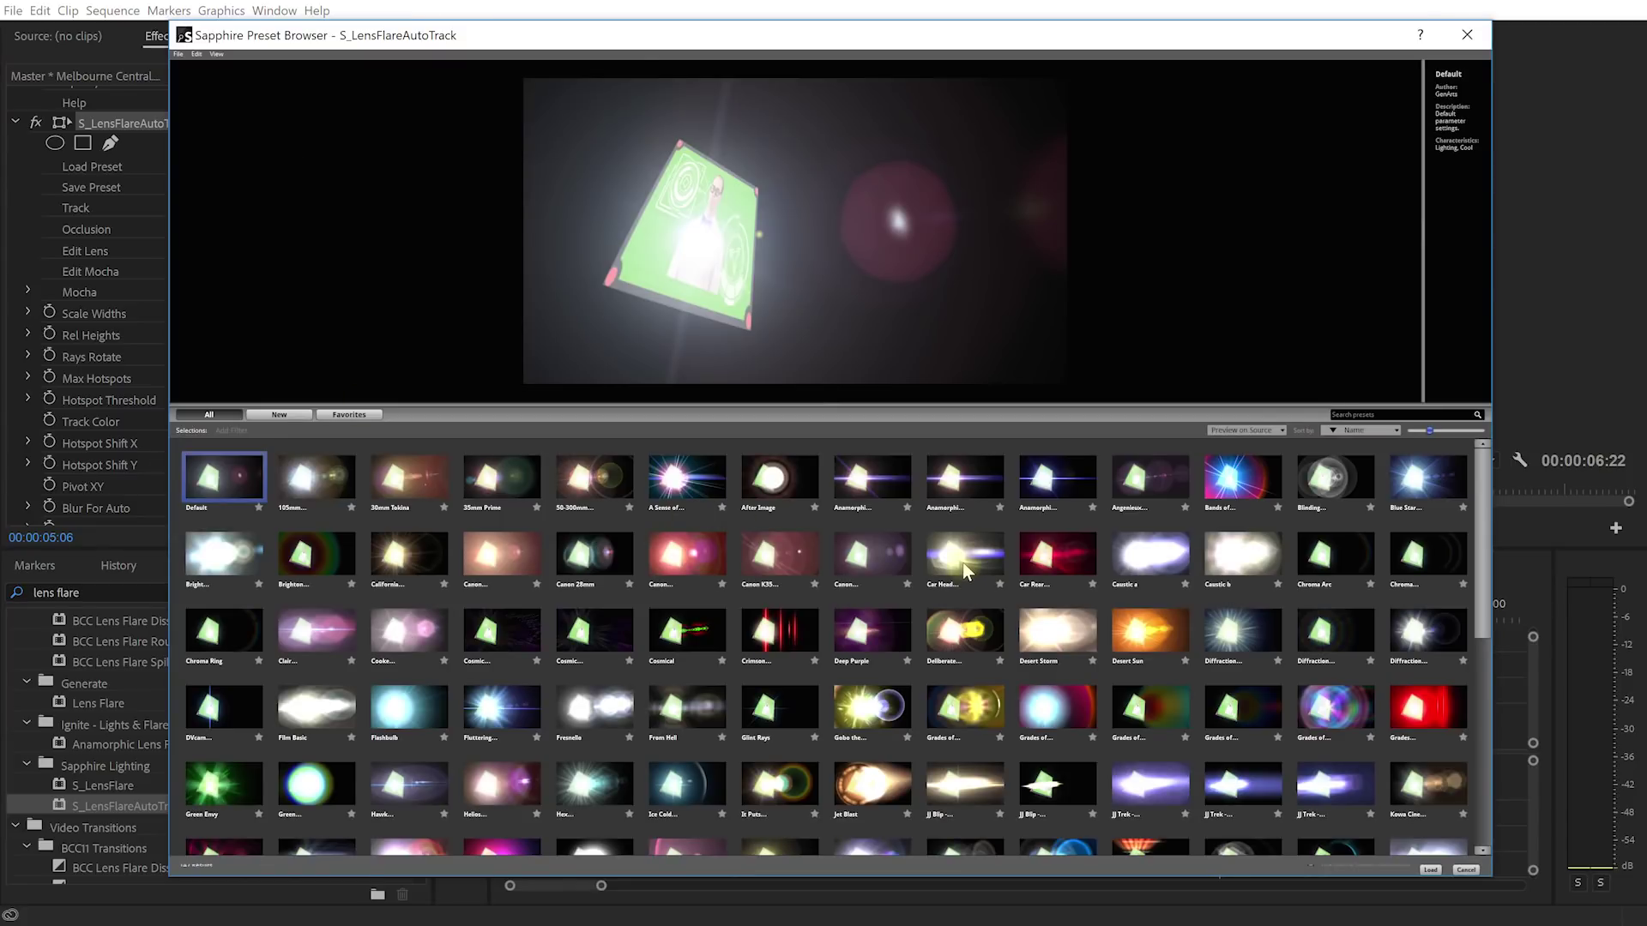
left_click(965, 568)
left_click(1237, 706)
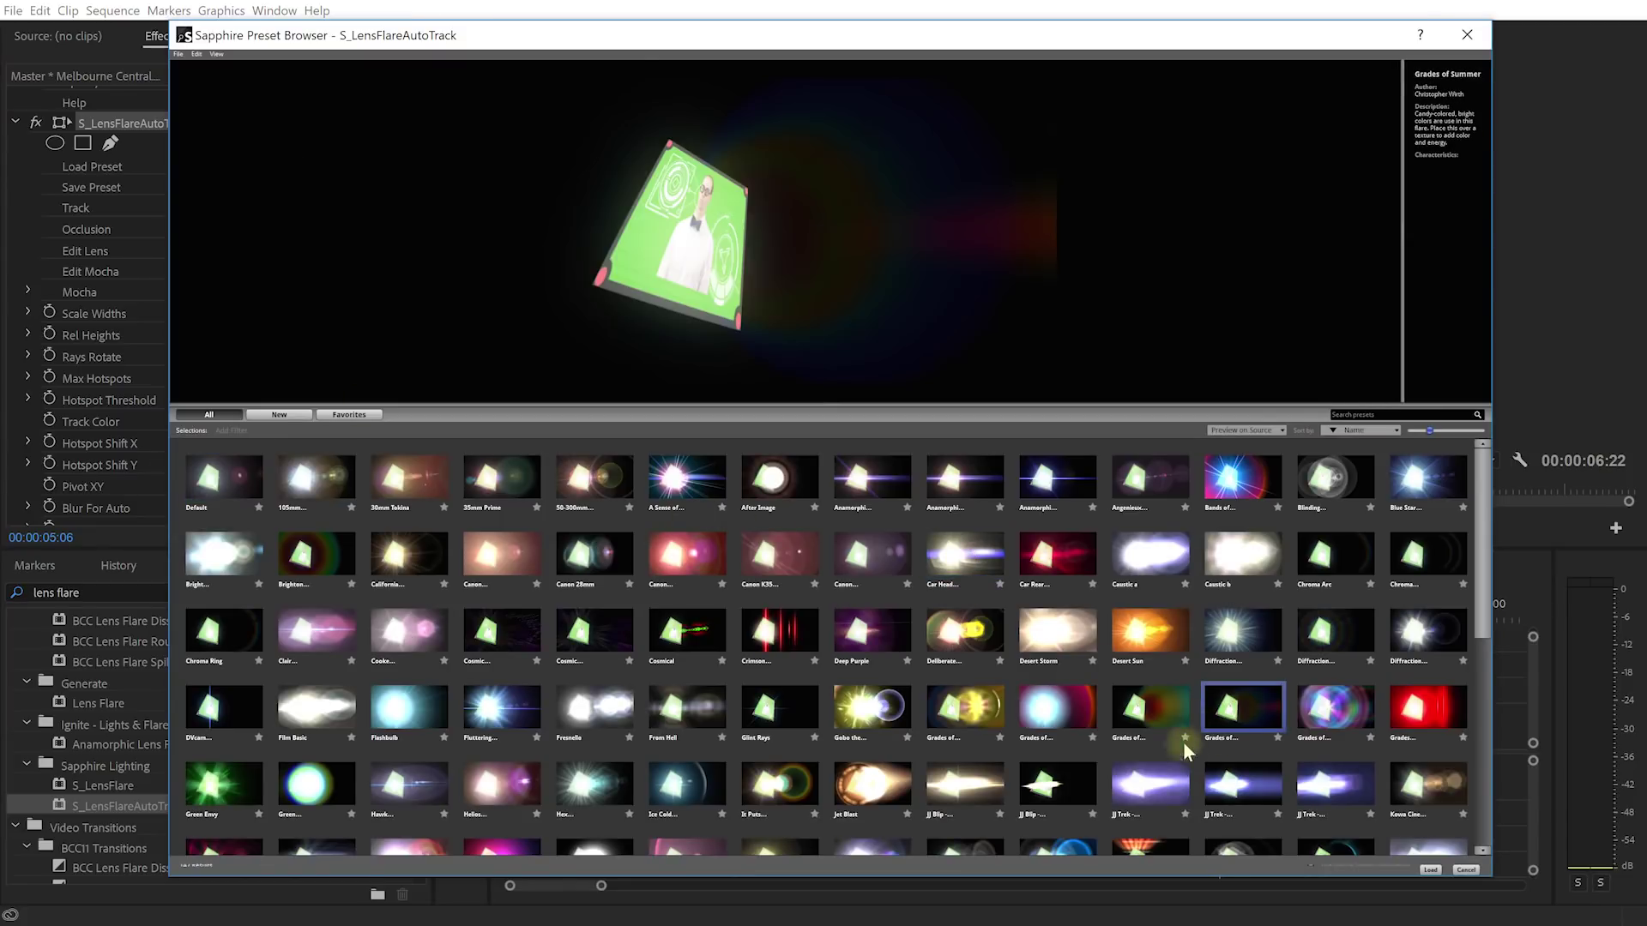
left_click(1335, 785)
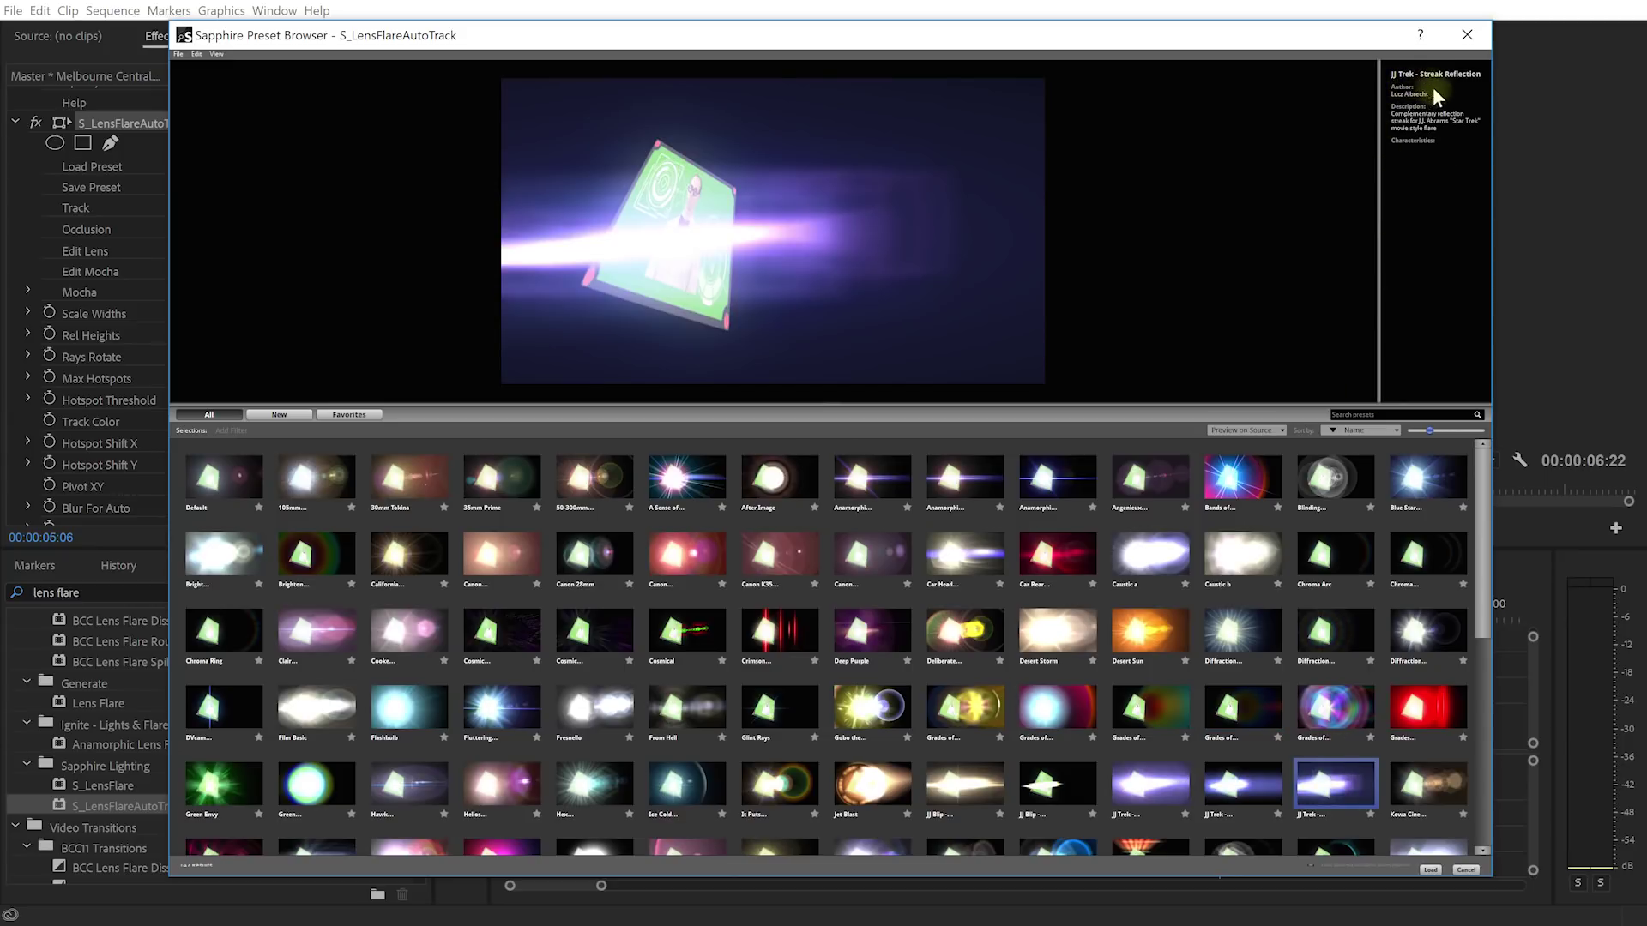
left_click(1431, 870)
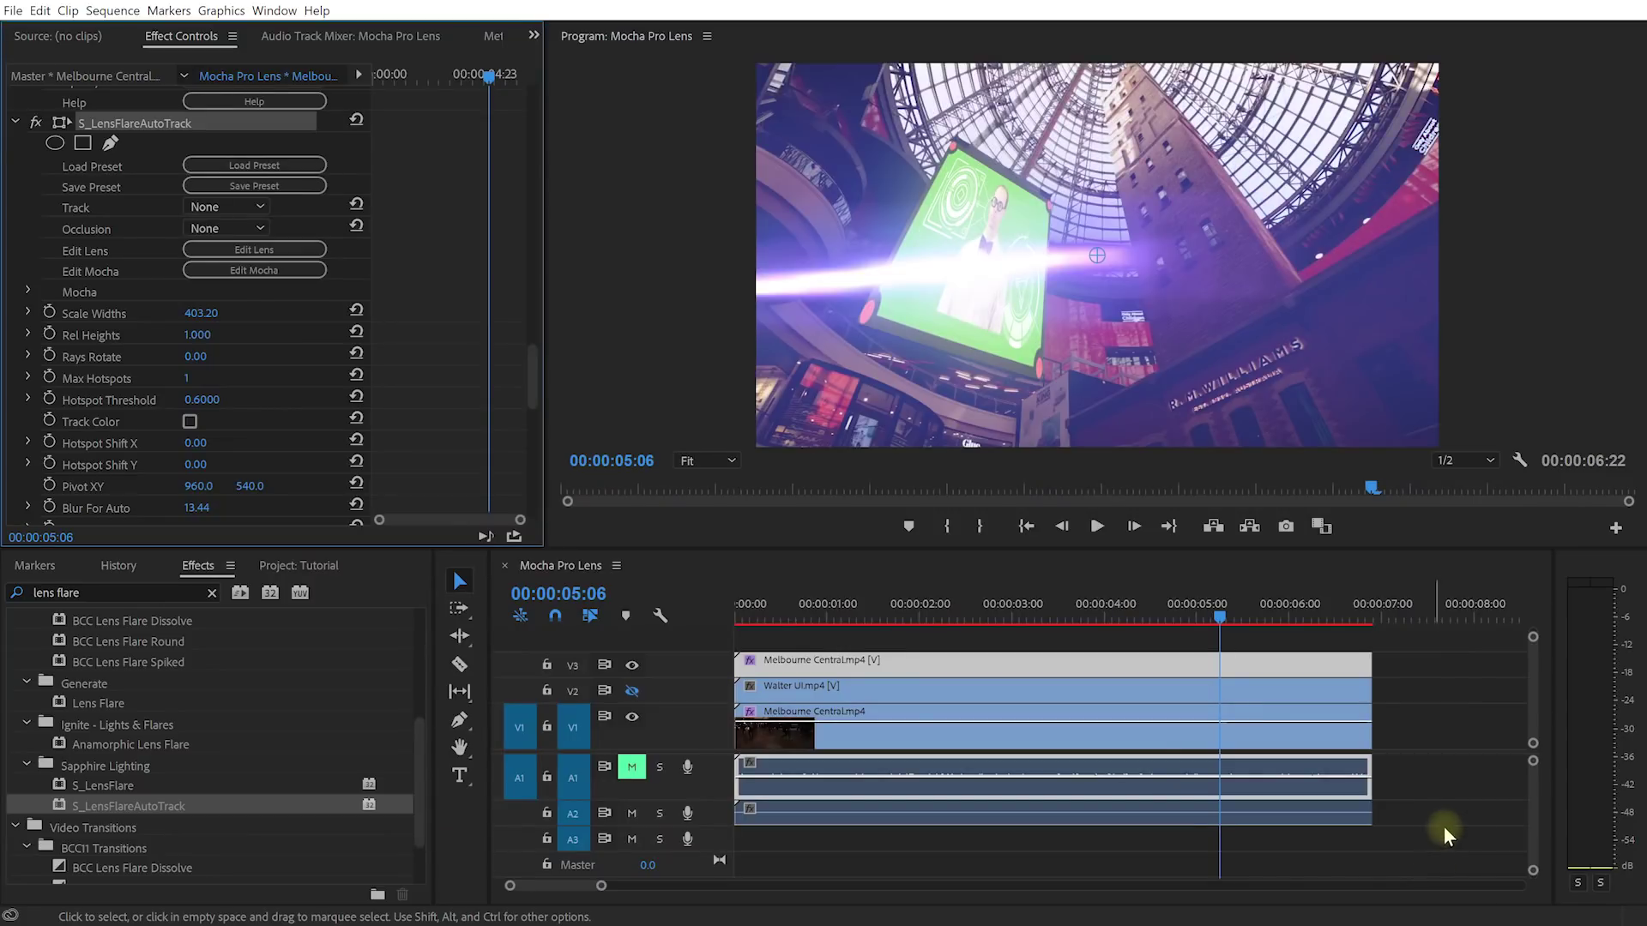
- At 00:00:04:13, enable the lens flare's Track Color, set its brightness to 0.3 and move its pivot to about 857, 660
left_click(1249, 617)
left_click_drag(1261, 617, 1154, 615)
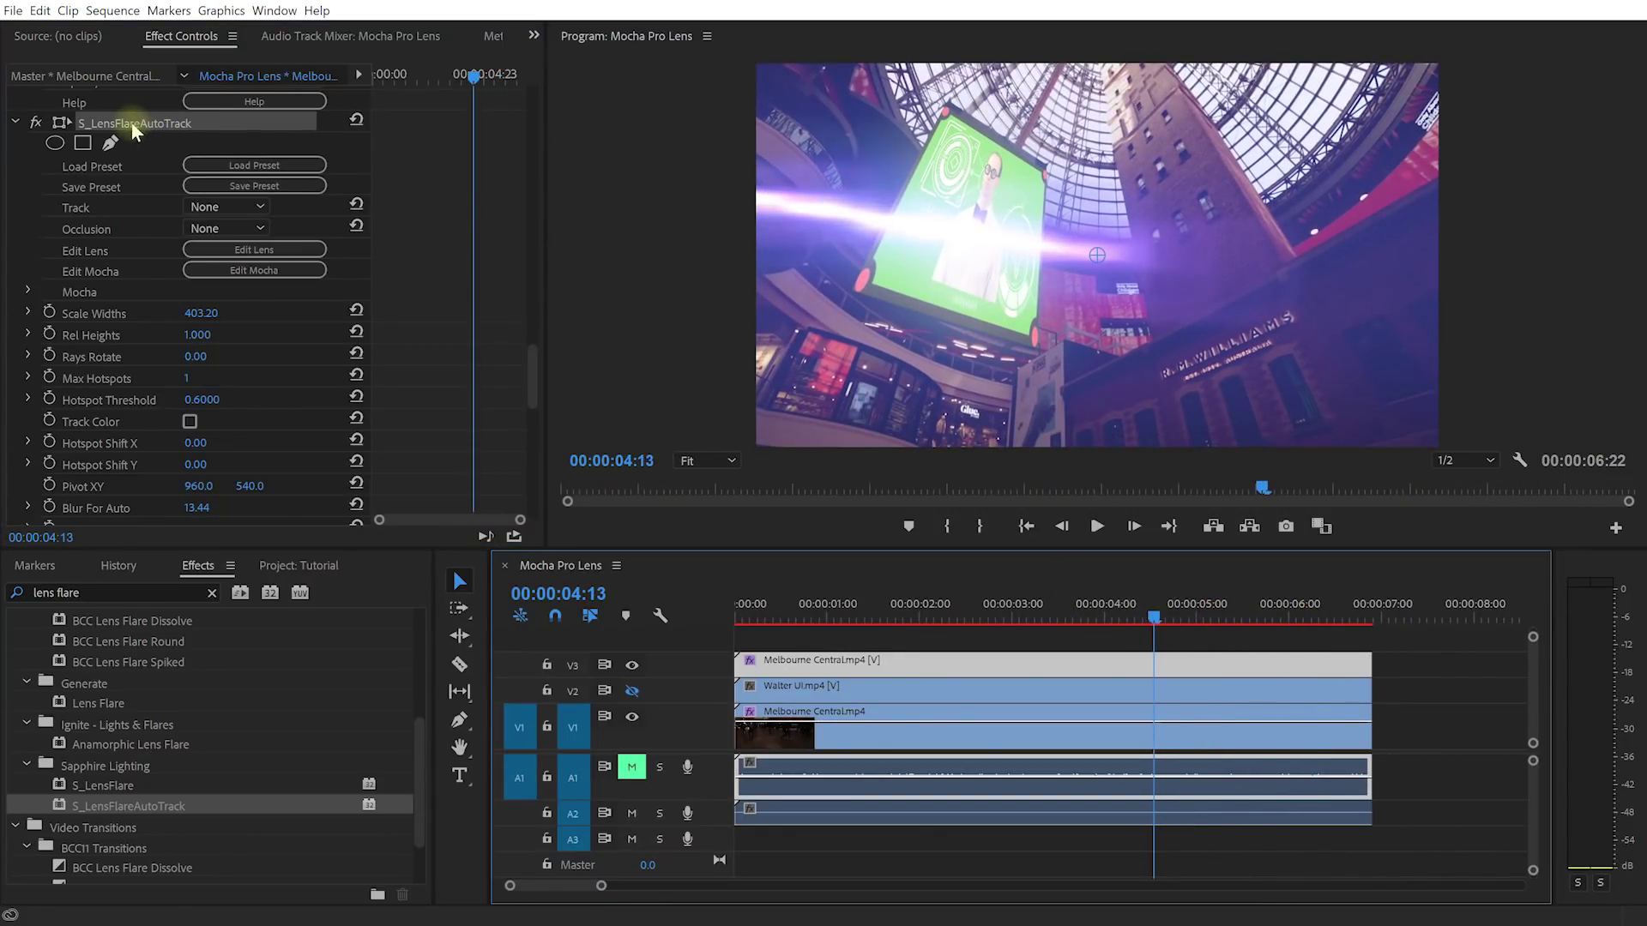
left_click(189, 421)
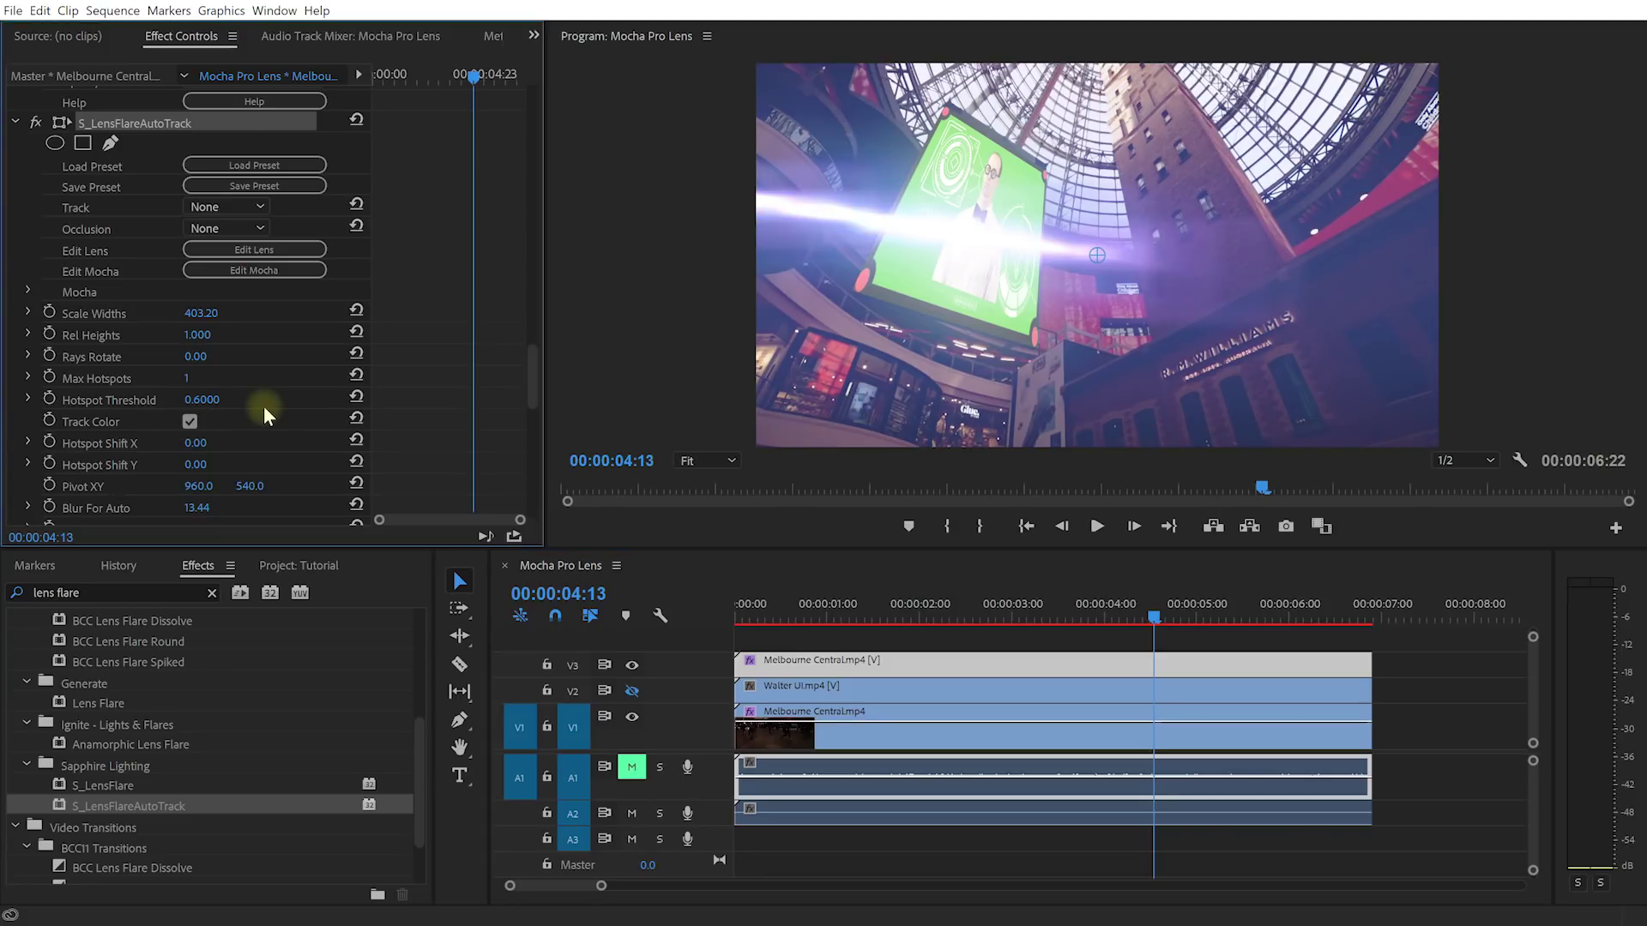
scroll(274, 405, "down", 3)
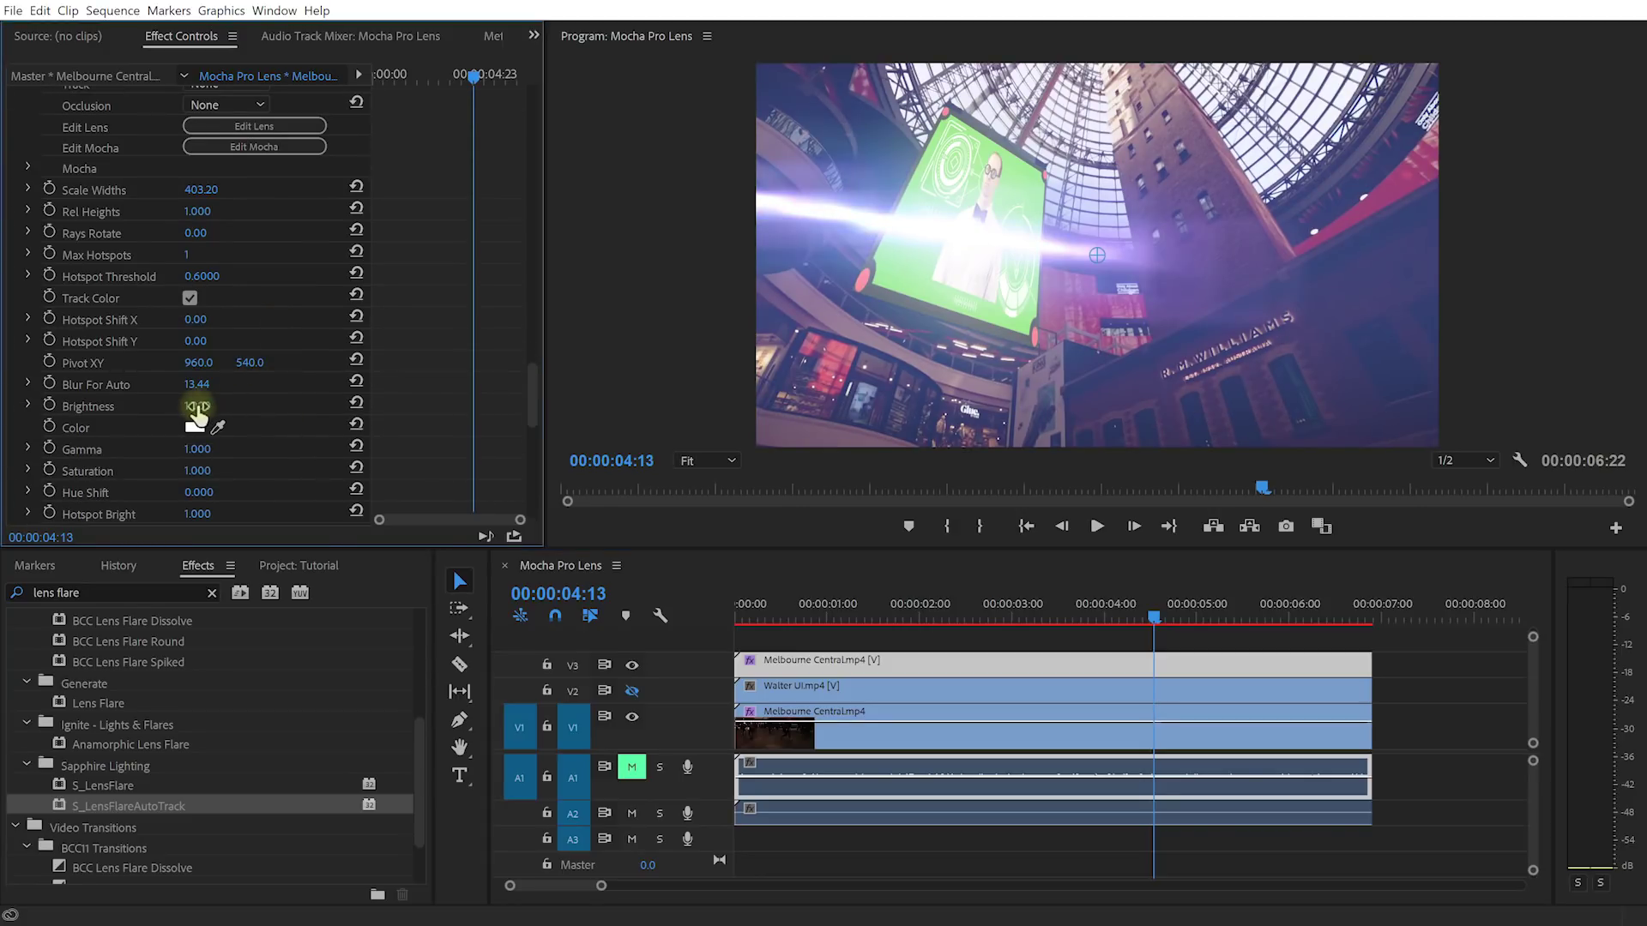
mouse_move(182, 415)
left_mouse_down()
mouse_move(137, 430)
mouse_move(211, 405)
left_mouse_up()
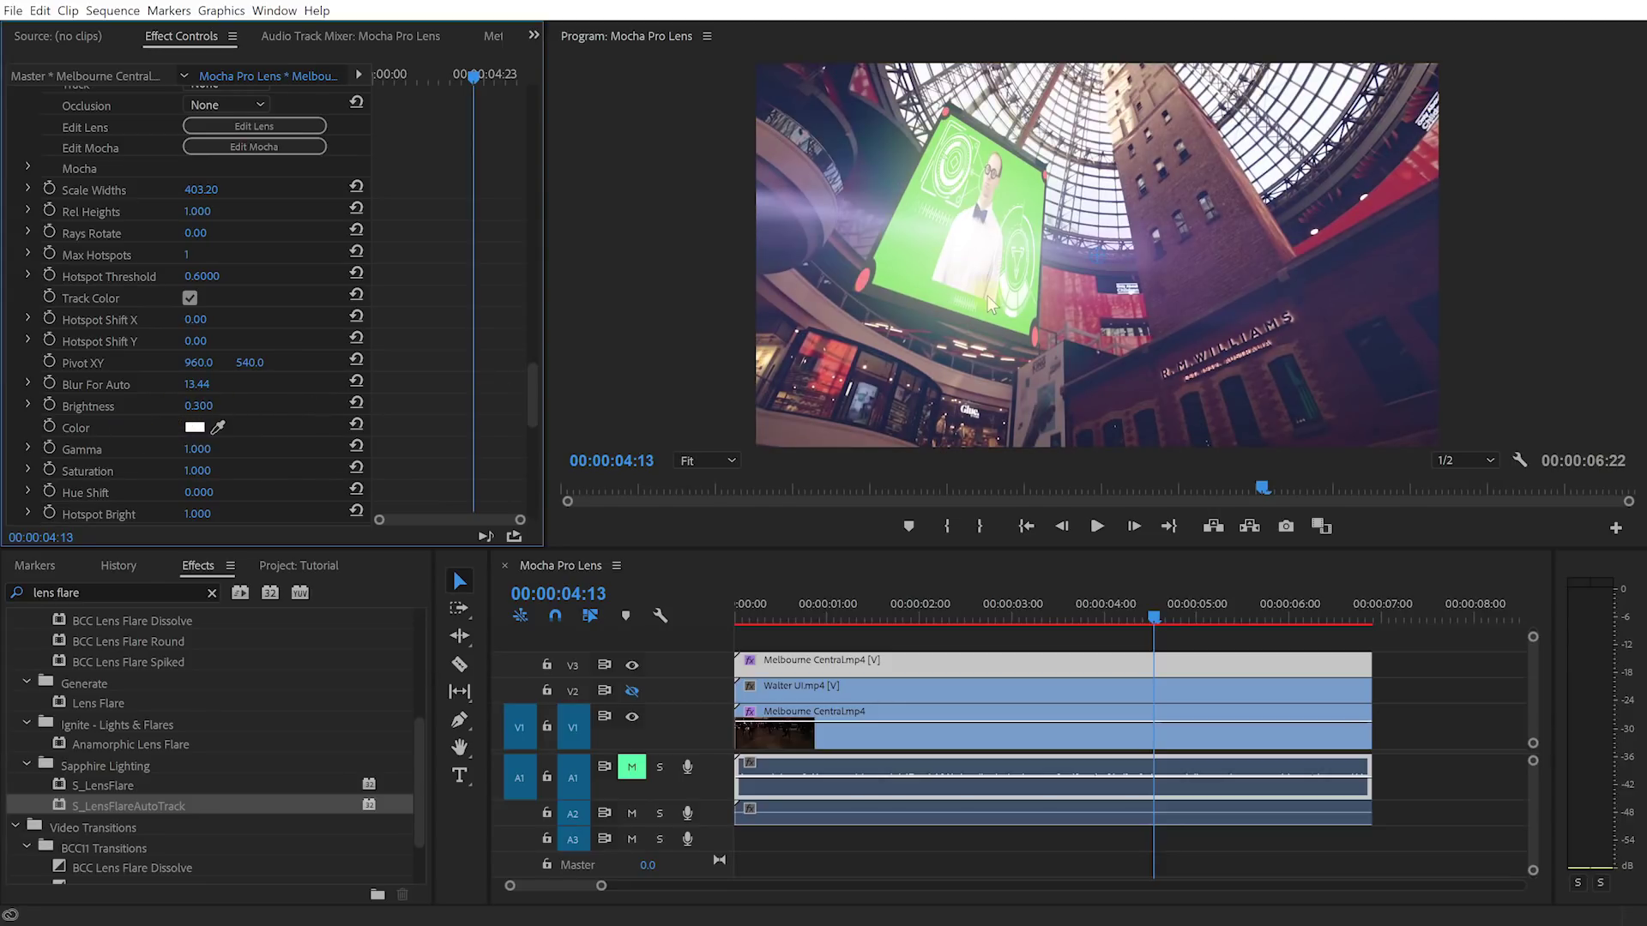
left_click_drag(1070, 266, 1058, 297)
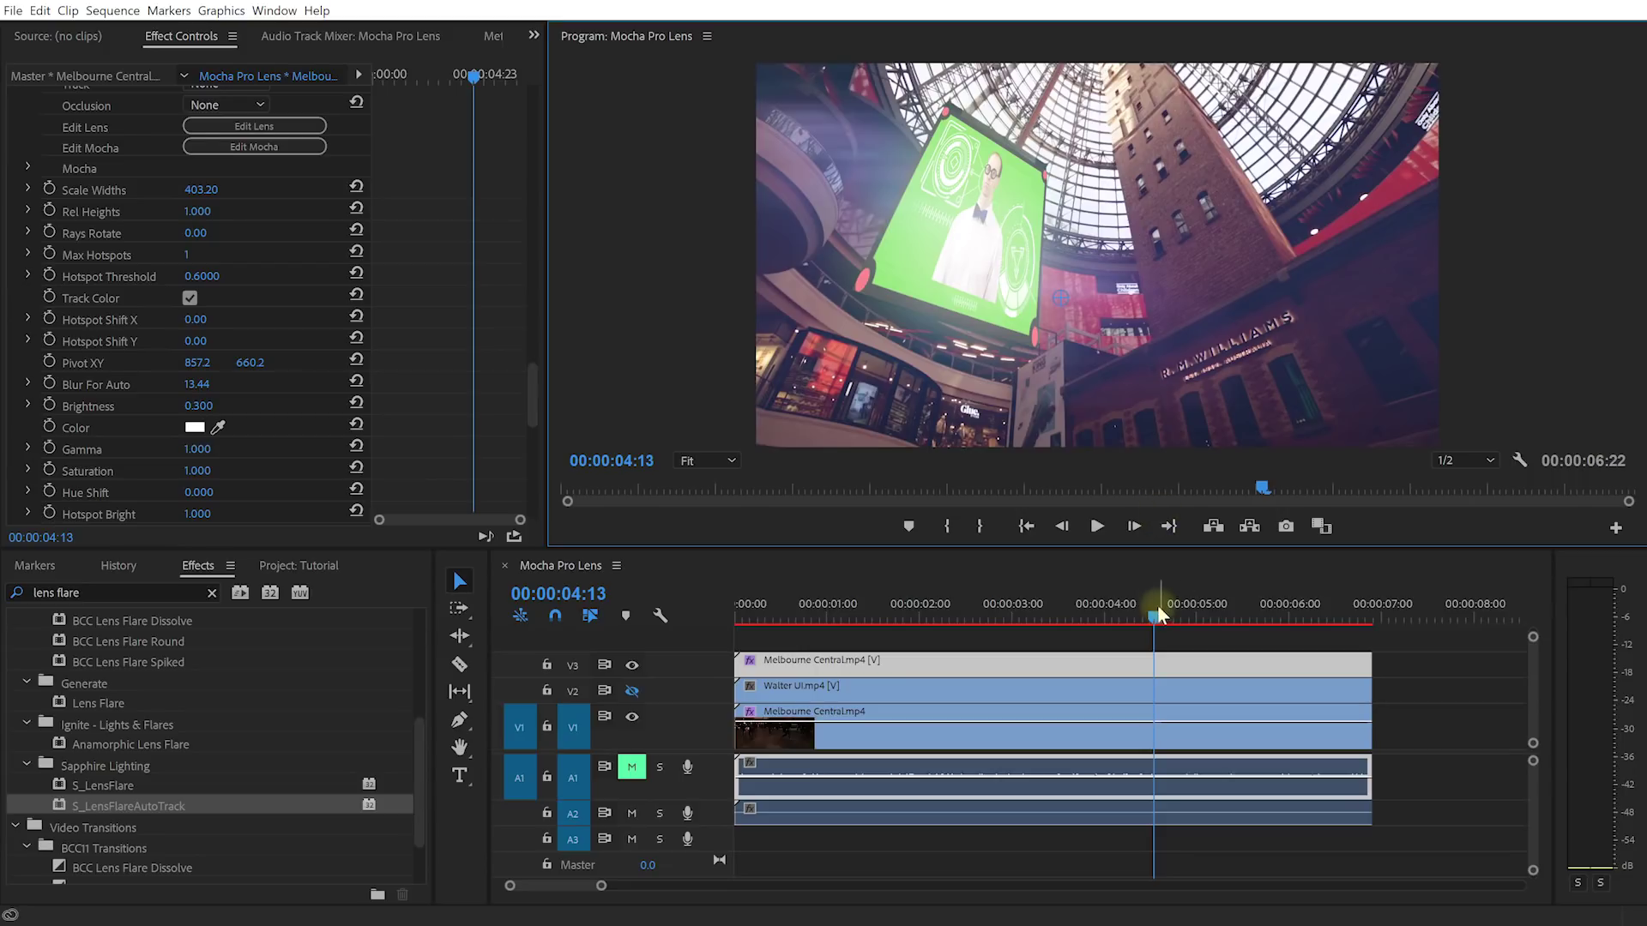
- Play the sequence from the start to review the finished billboard insert with its glow and lens flare
left_click_drag(1149, 619, 738, 617)
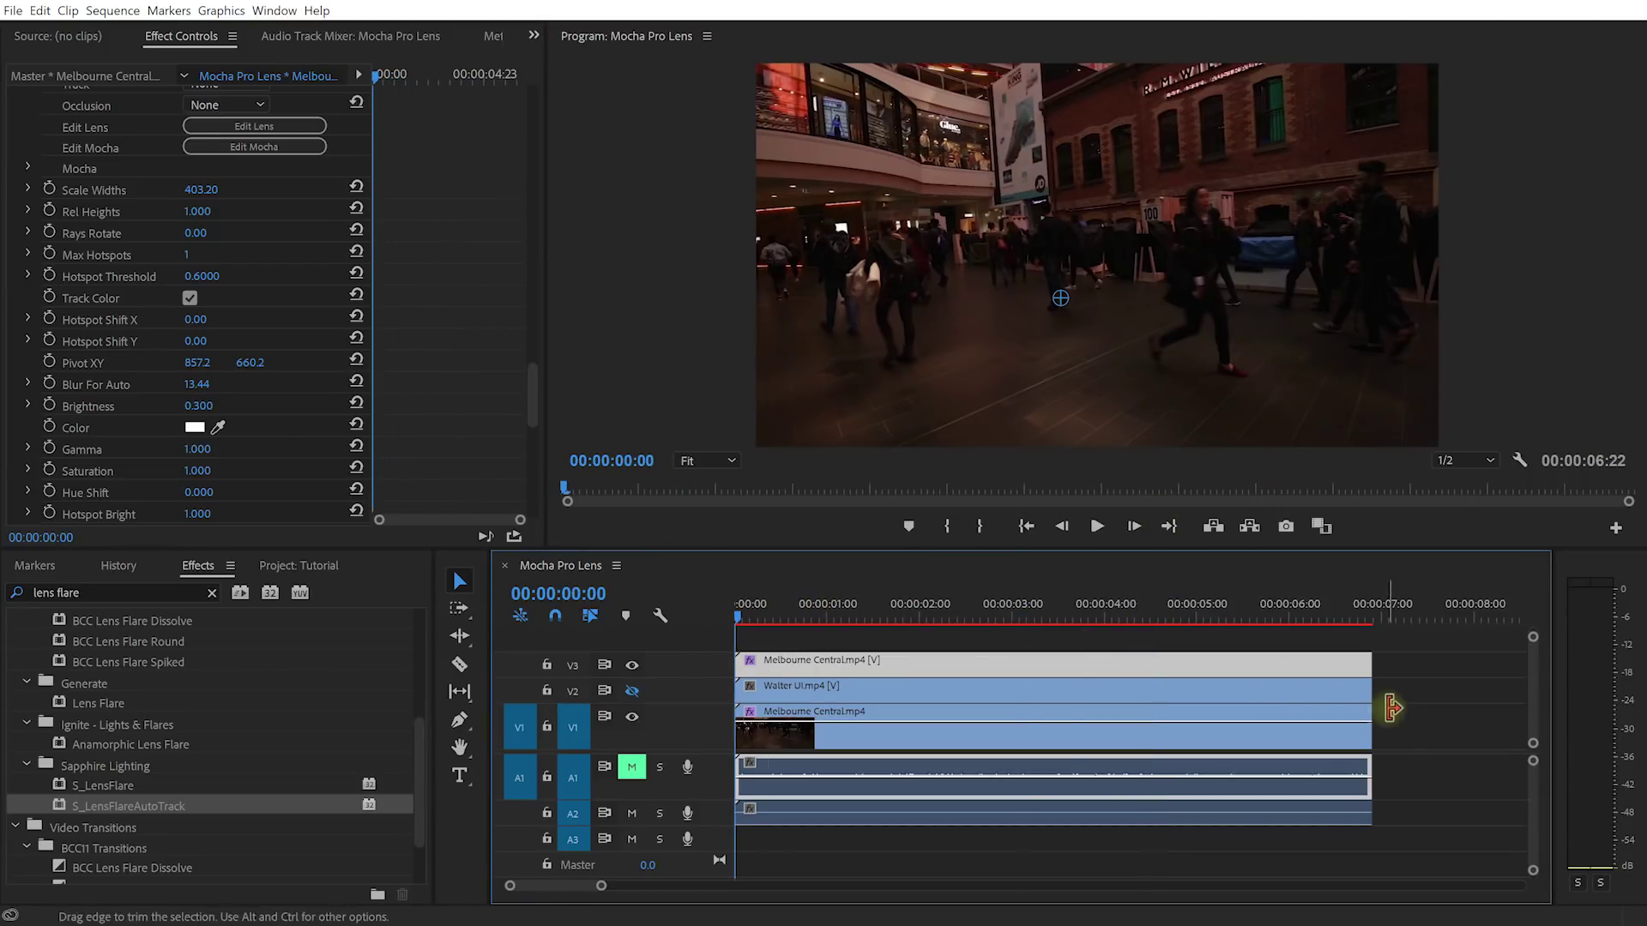
key("space")
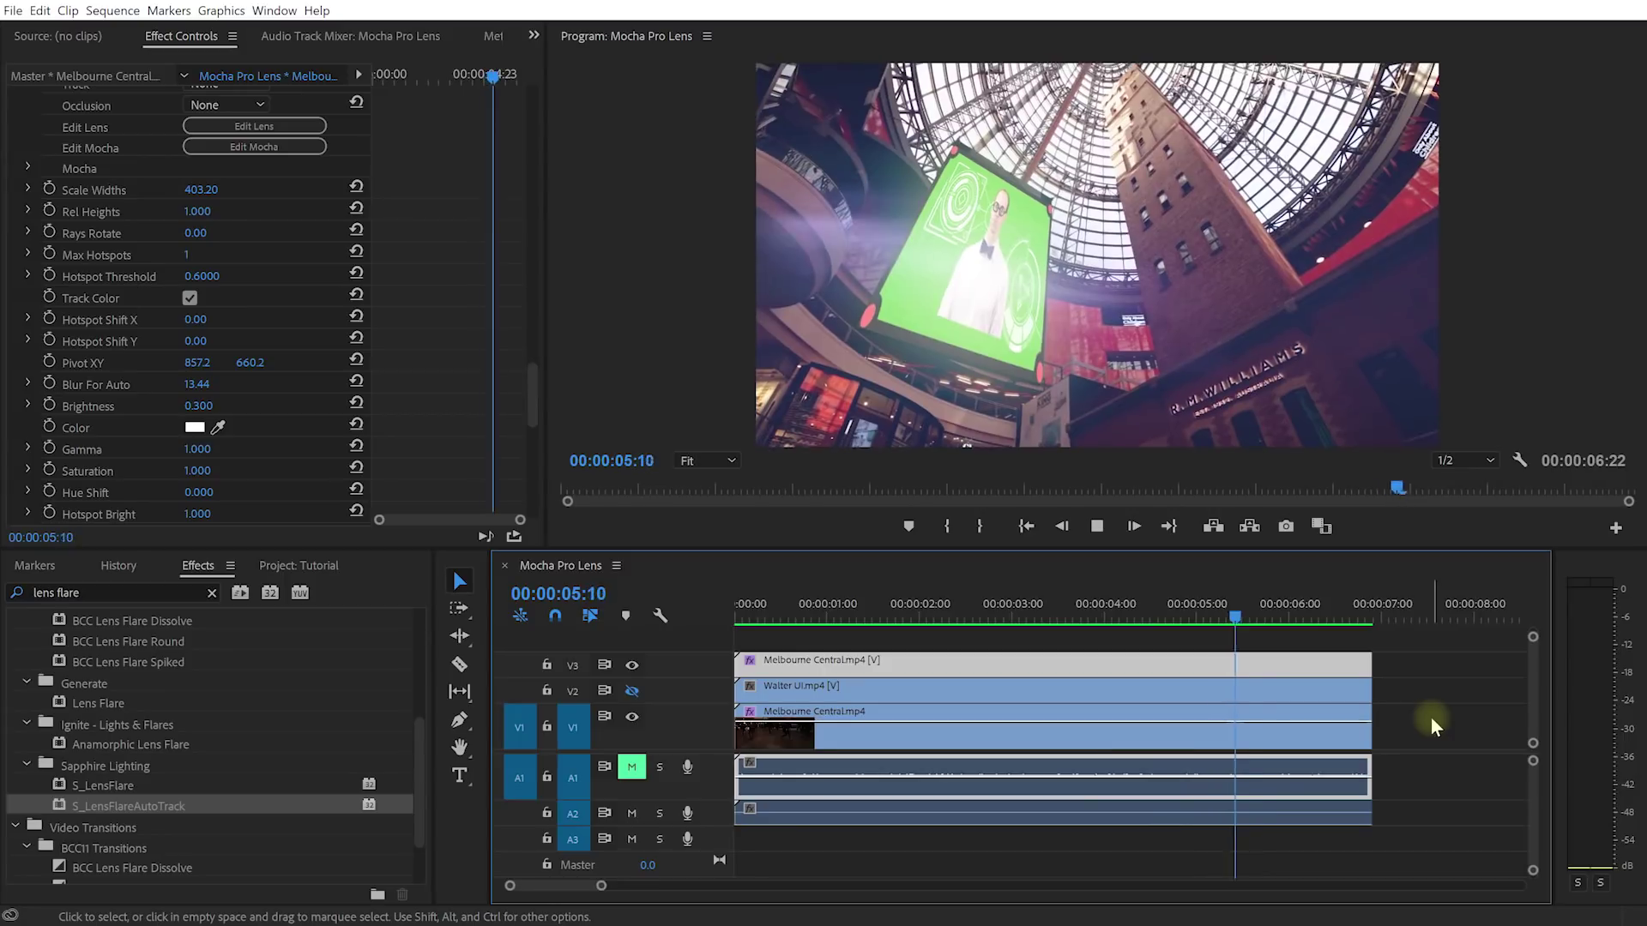
key("space")
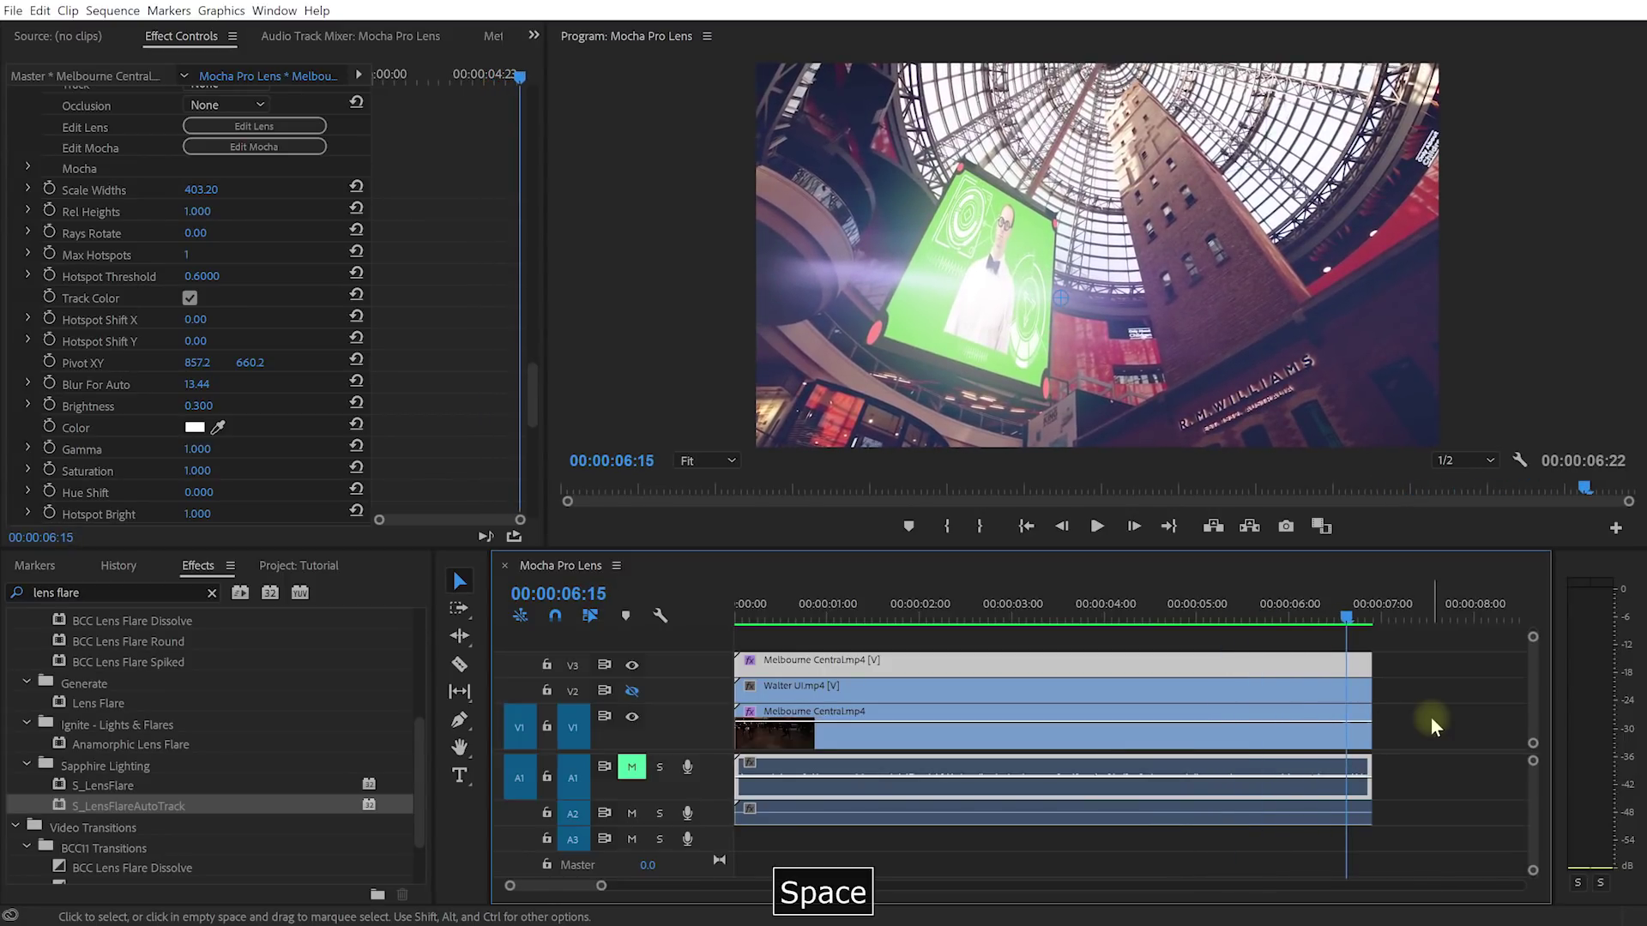